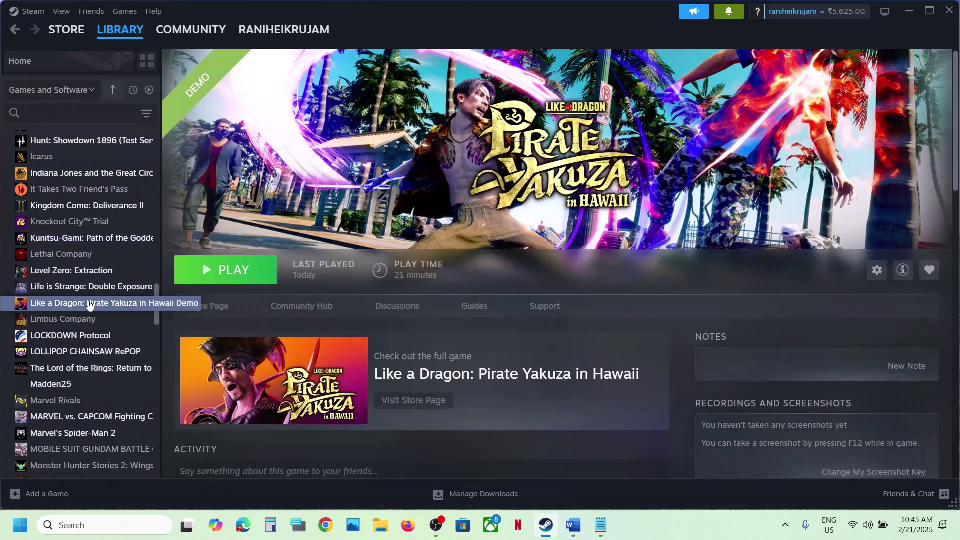
# Step: Browse the local files of Like a Dragon: Pirate Yakuza in Hawaii Demo and open its runtime\media folder
pyautogui.rightClick(94, 300)
pyautogui.moveTo(133, 375)
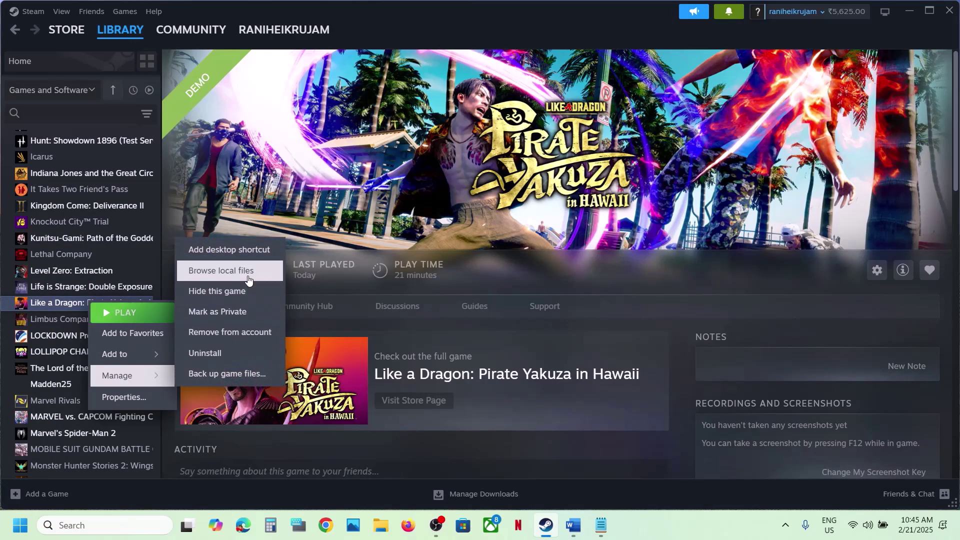
pyautogui.click(235, 271)
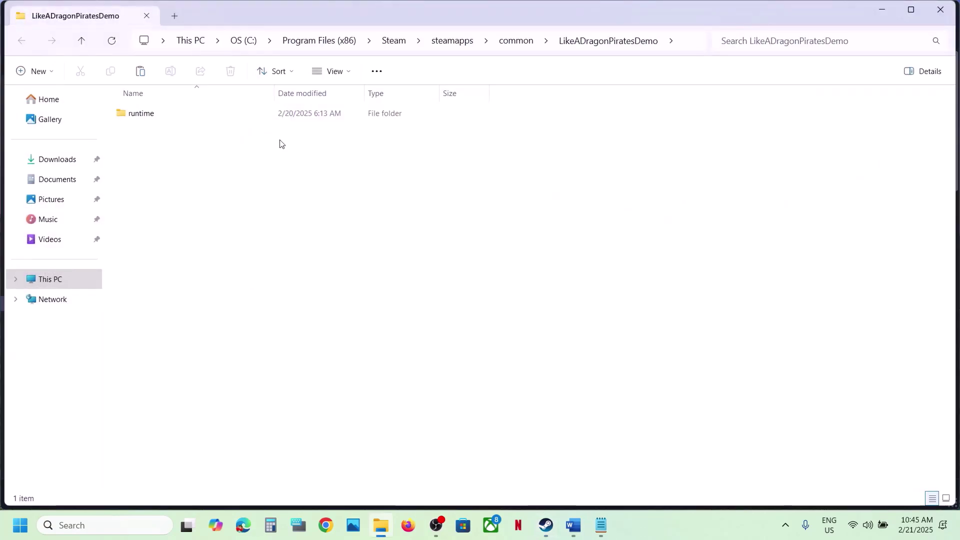
pyautogui.doubleClick(160, 121)
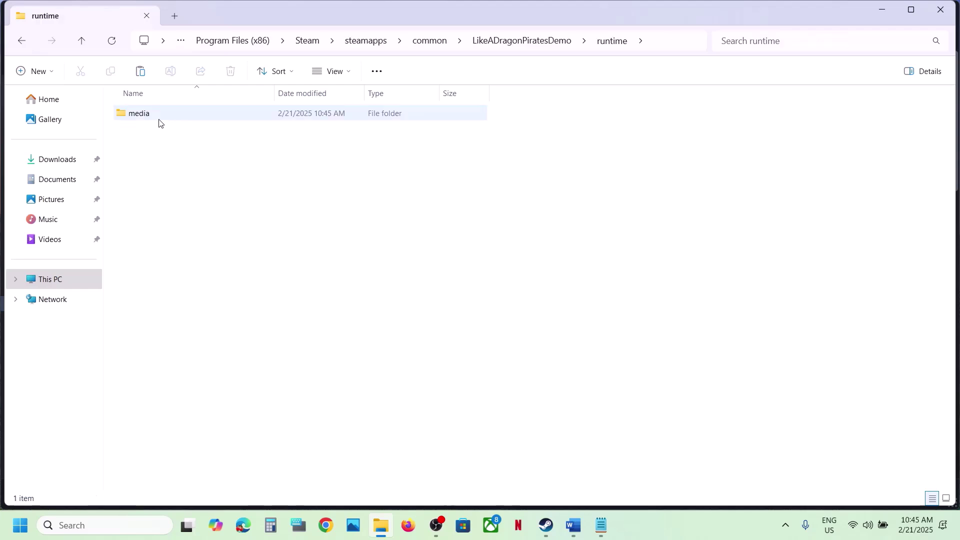
pyautogui.doubleClick(175, 115)
pyautogui.scroll(-2, 202, 259)
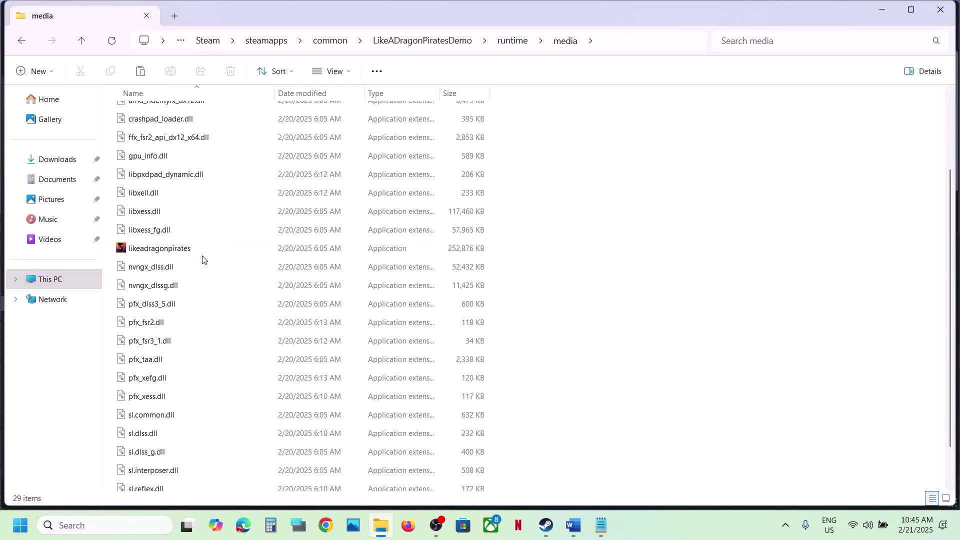
# Step: Back up nvngx_dlss.dll from the media folder by copying it to the desktop
pyautogui.click(169, 271)
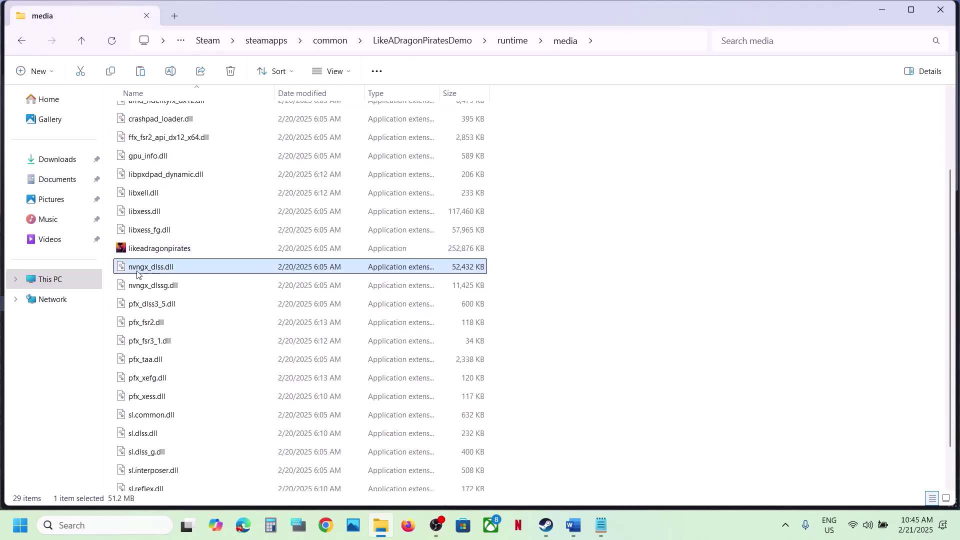
pyautogui.moveTo(146, 272)
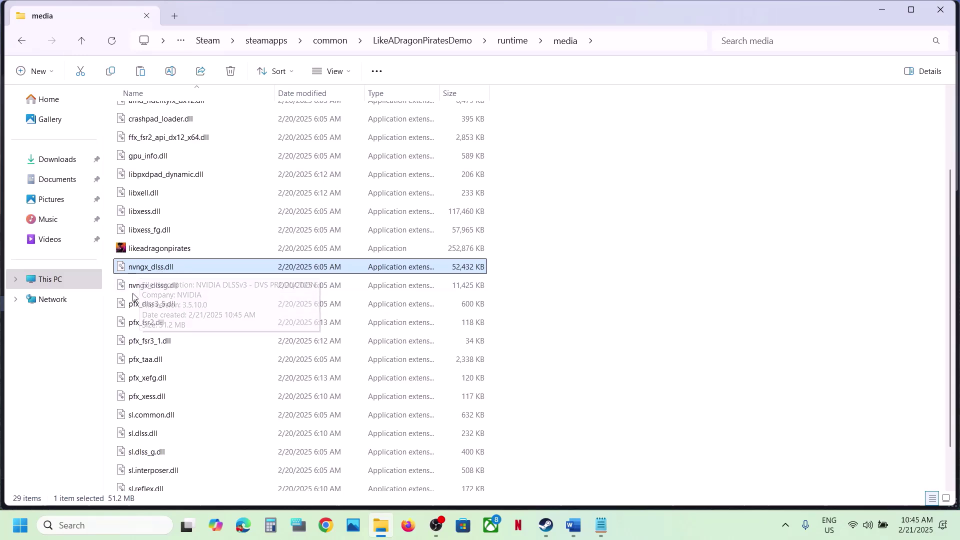
pyautogui.moveTo(167, 289)
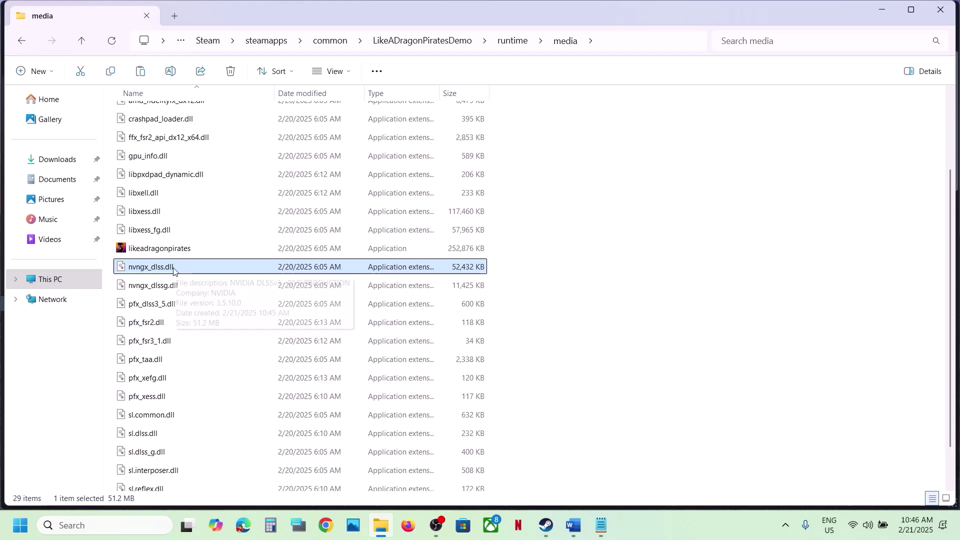
pyautogui.rightClick(174, 270)
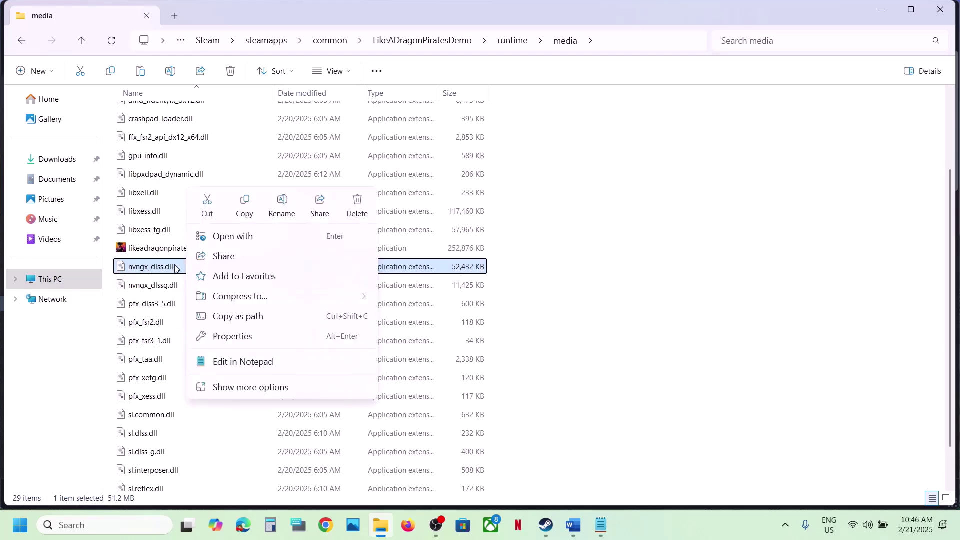
pyautogui.press('Escape')
pyautogui.rightClick(174, 267)
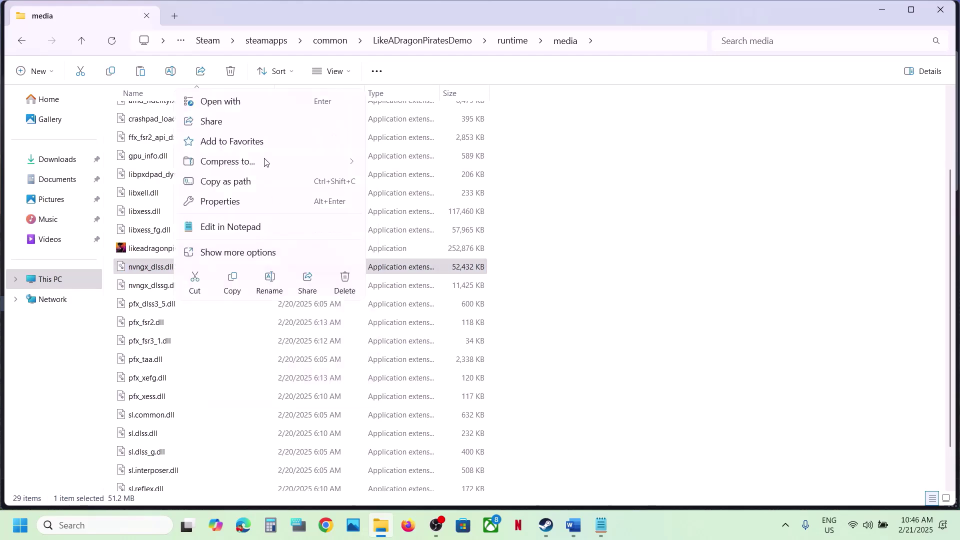
pyautogui.click(233, 280)
pyautogui.press('super+d')
pyautogui.hotkey('ctrl', 'v')
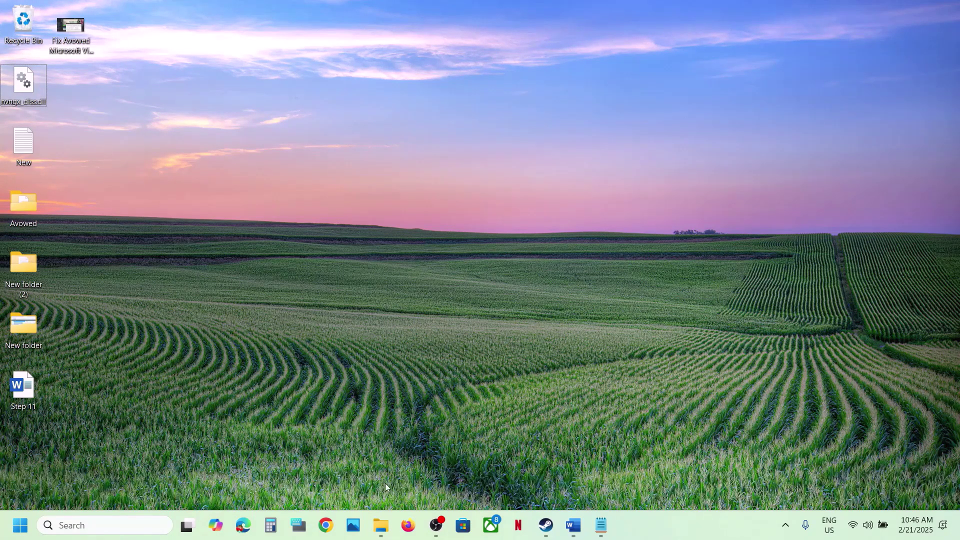
# Step: Return to the game's media folder in File Explorer and rename nvngx_dlss.dll to nvngx_dlss.dll.old
pyautogui.click(381, 526)
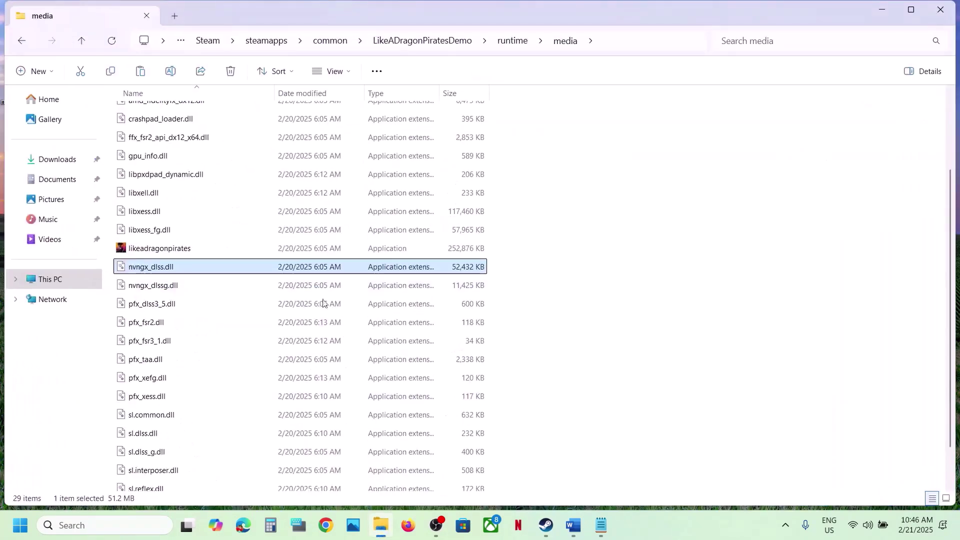
pyautogui.rightClick(206, 272)
pyautogui.click(303, 206)
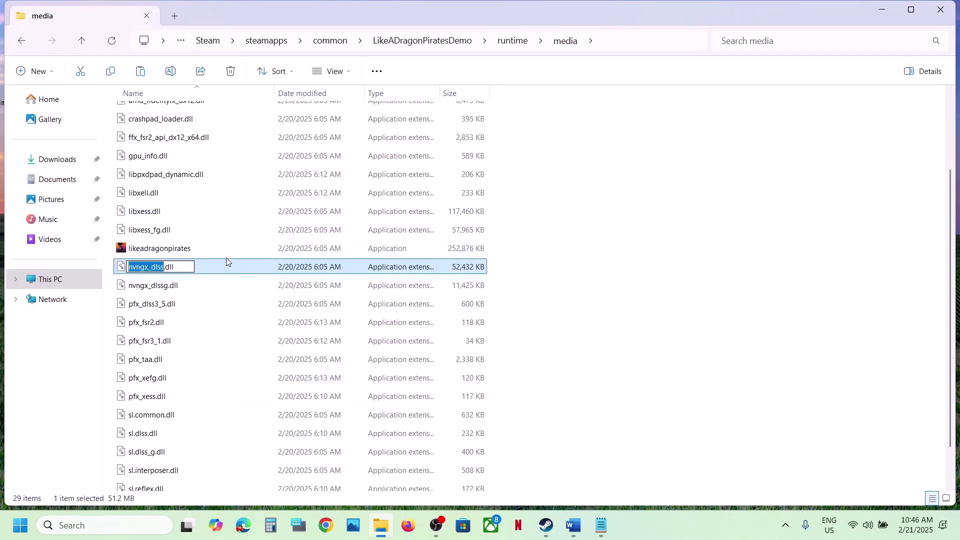
pyautogui.click(185, 268)
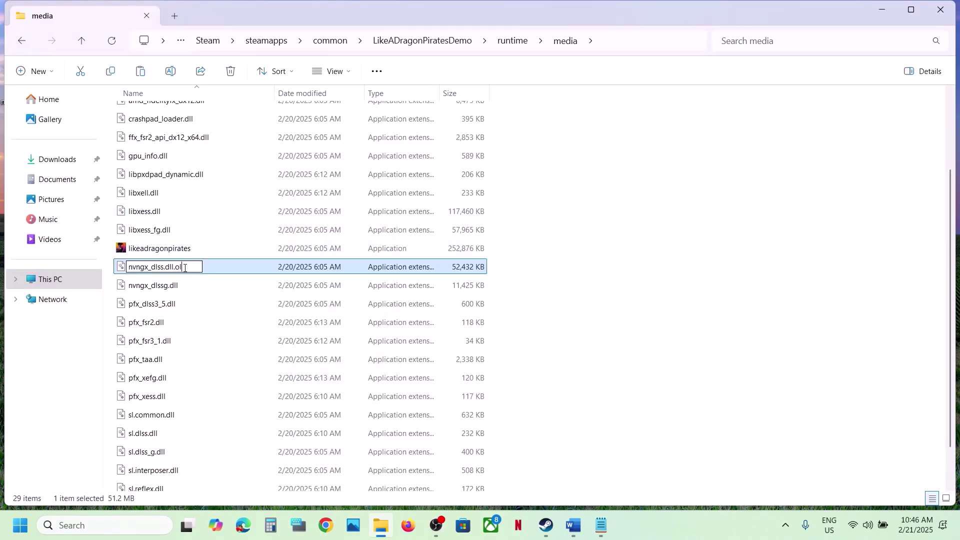
pyautogui.click(660, 330)
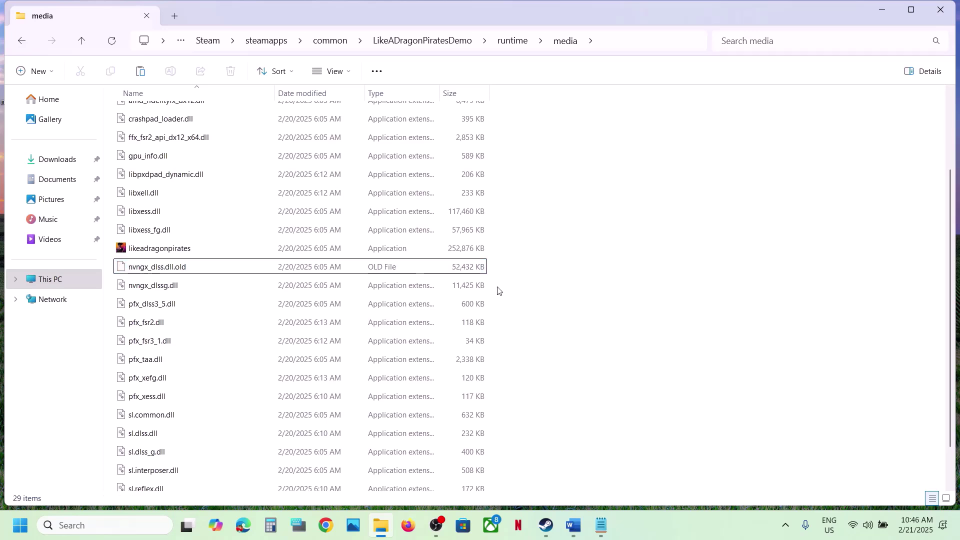
# Step: Delete the nvngx_dlss.dll.old file from the media folder
pyautogui.click(202, 272)
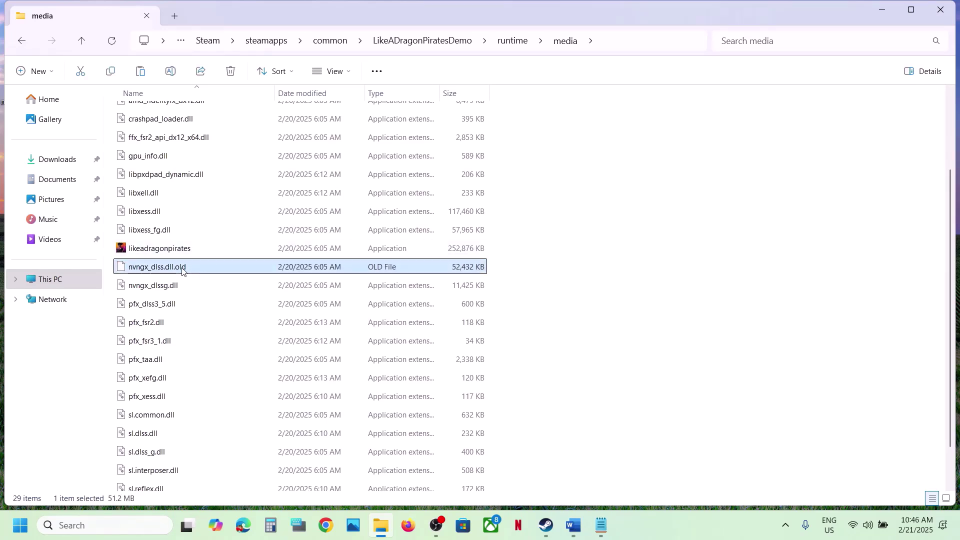
pyautogui.rightClick(182, 271)
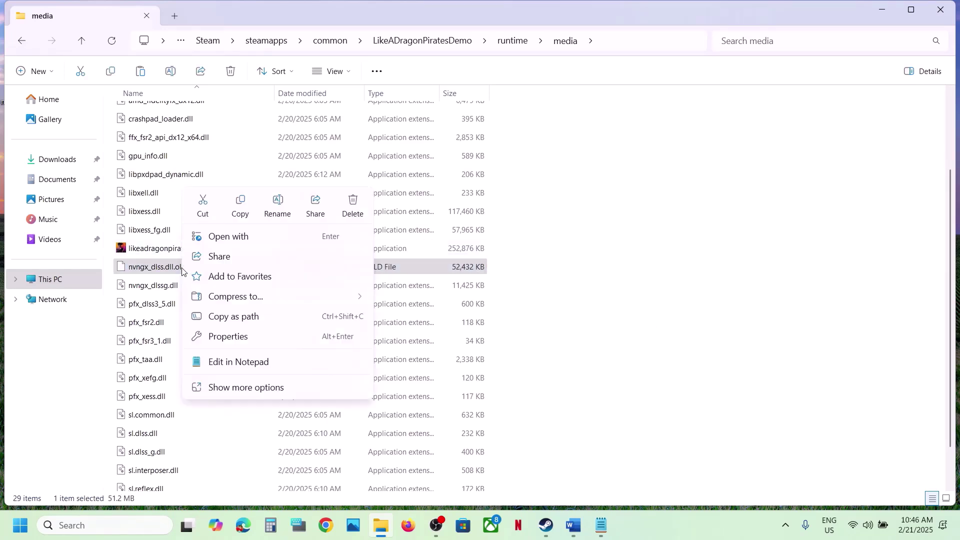
pyautogui.click(357, 203)
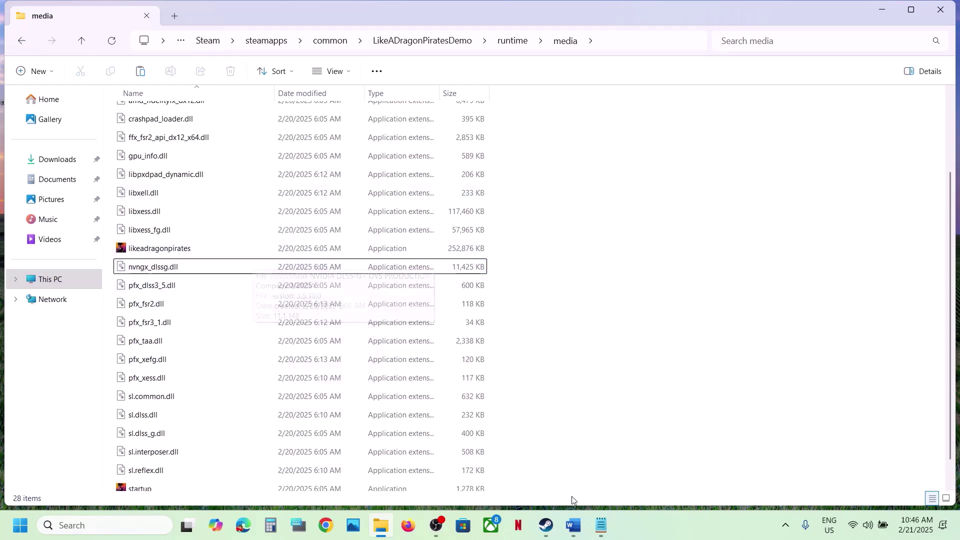
# Step: Copy the backup nvngx_dlss.dll from the desktop and go back to the game's media folder
pyautogui.click(546, 525)
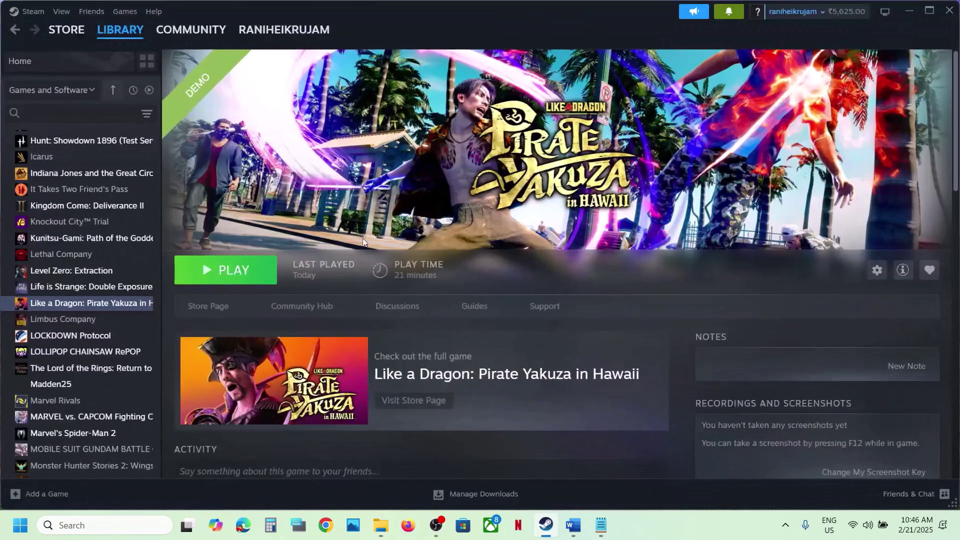
pyautogui.click(908, 15)
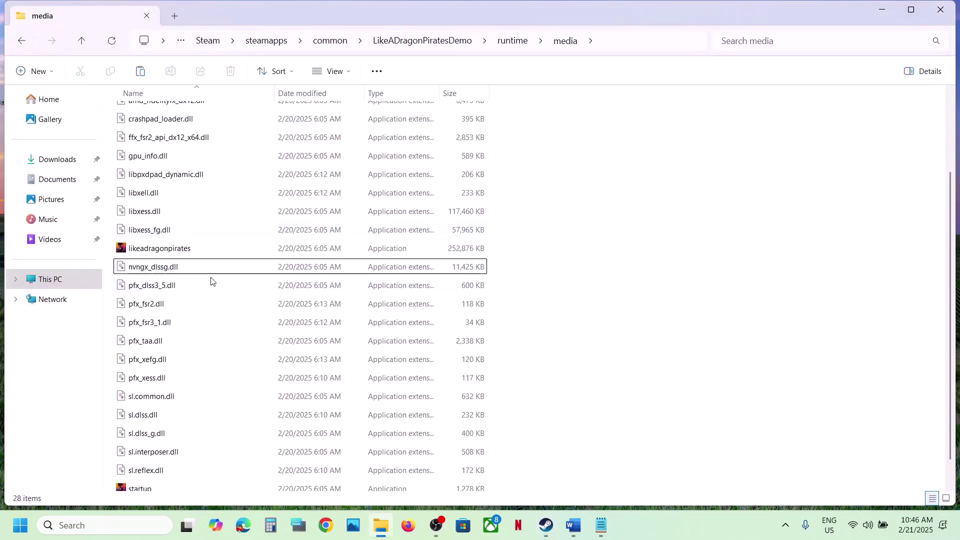
pyautogui.press('super+d')
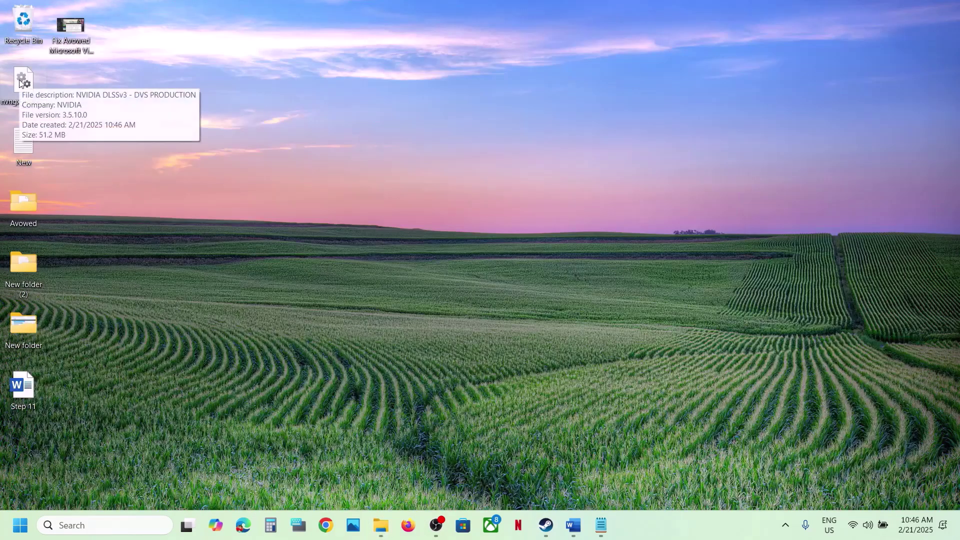
pyautogui.rightClick(20, 83)
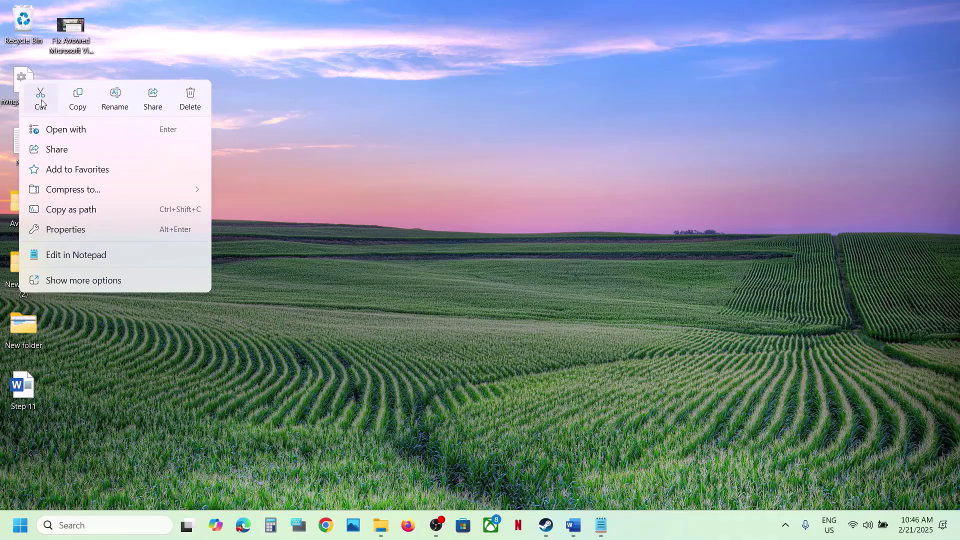
pyautogui.click(74, 105)
pyautogui.click(382, 524)
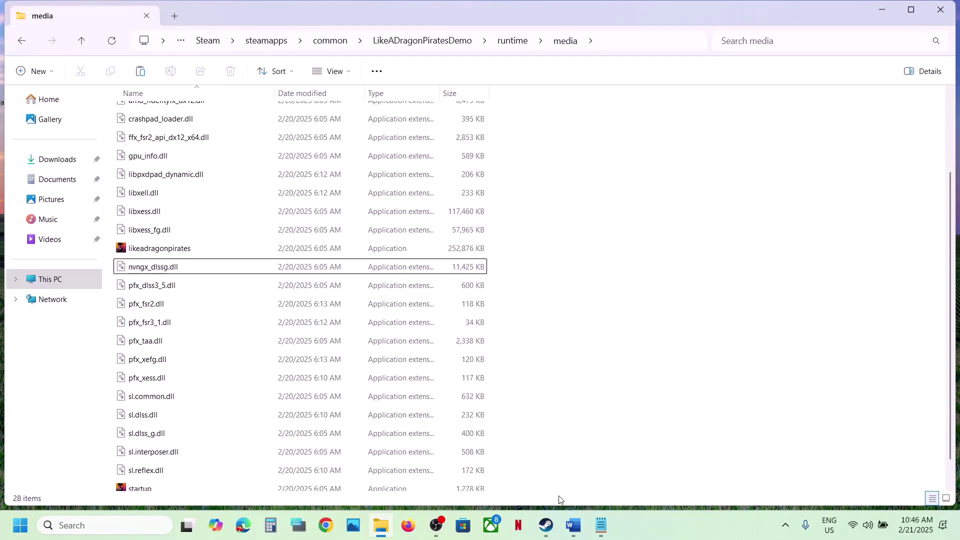
# Step: Switch to the Step 11 document in Word, read the Step 1 and Step 2 instructions, and return to Steam
pyautogui.click(547, 530)
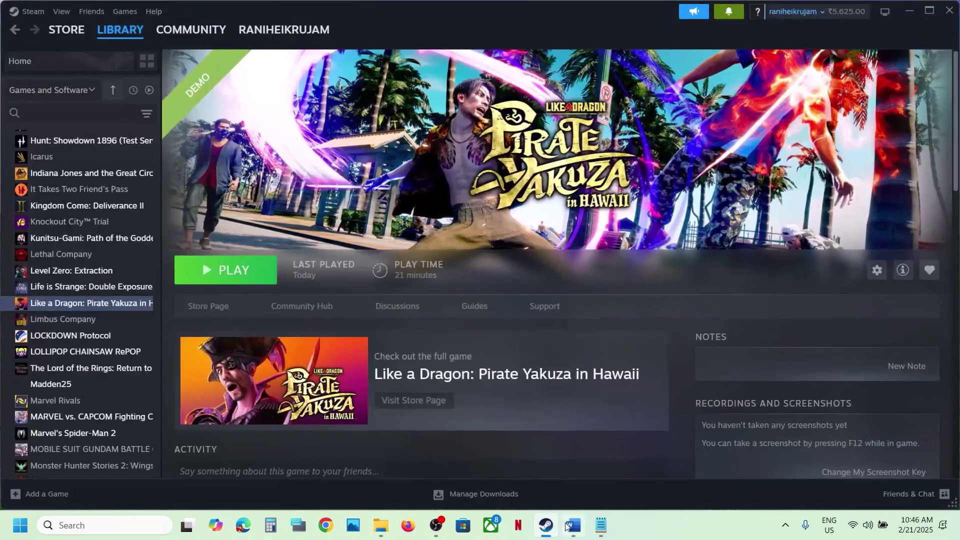
pyautogui.click(573, 525)
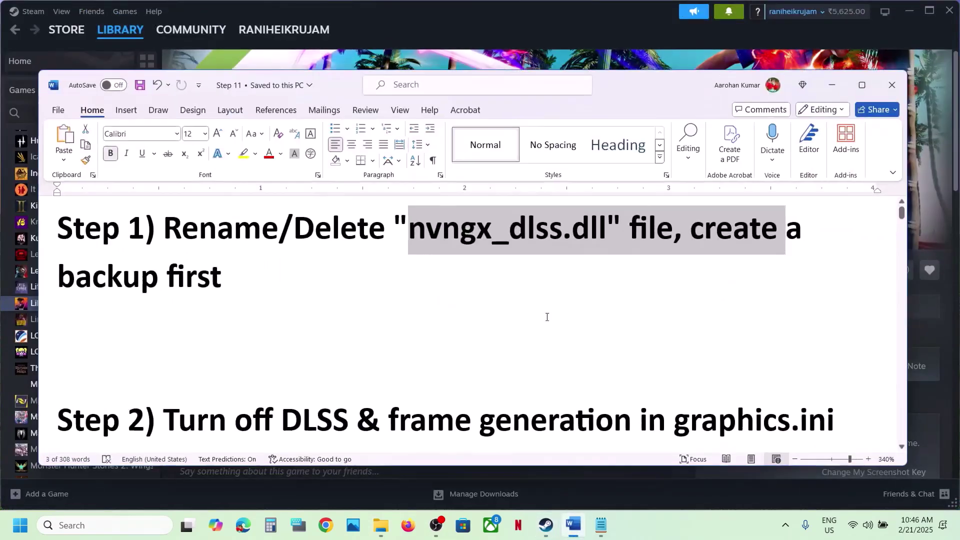
pyautogui.click(225, 310)
pyautogui.moveTo(172, 225); pyautogui.dragTo(286, 258)
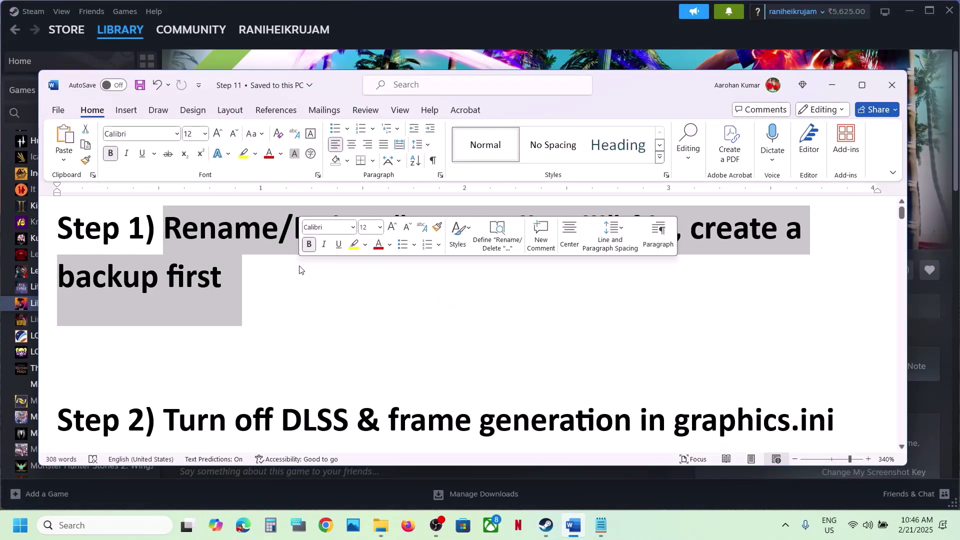
pyautogui.click(299, 270)
pyautogui.scroll(-3, 299, 270)
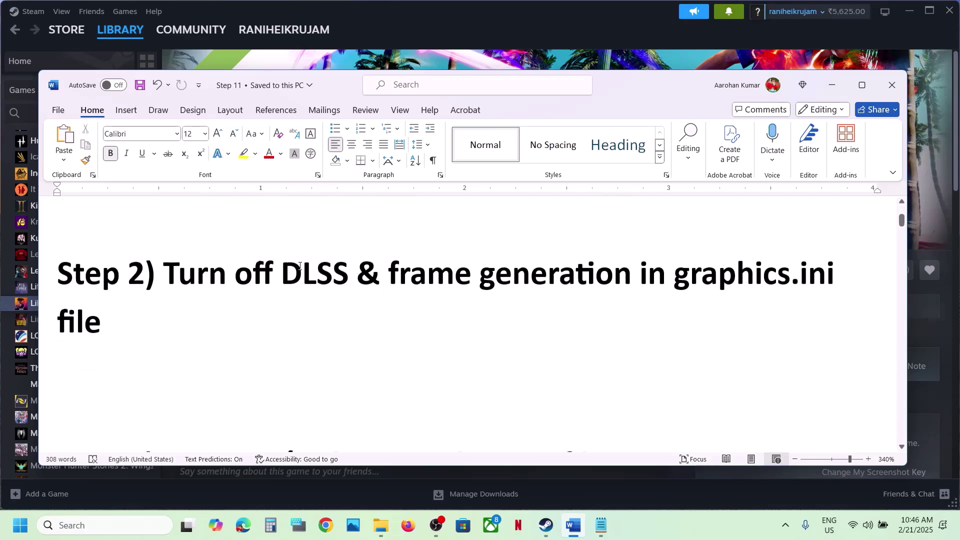
pyautogui.moveTo(180, 275); pyautogui.dragTo(358, 322)
pyautogui.click(241, 335)
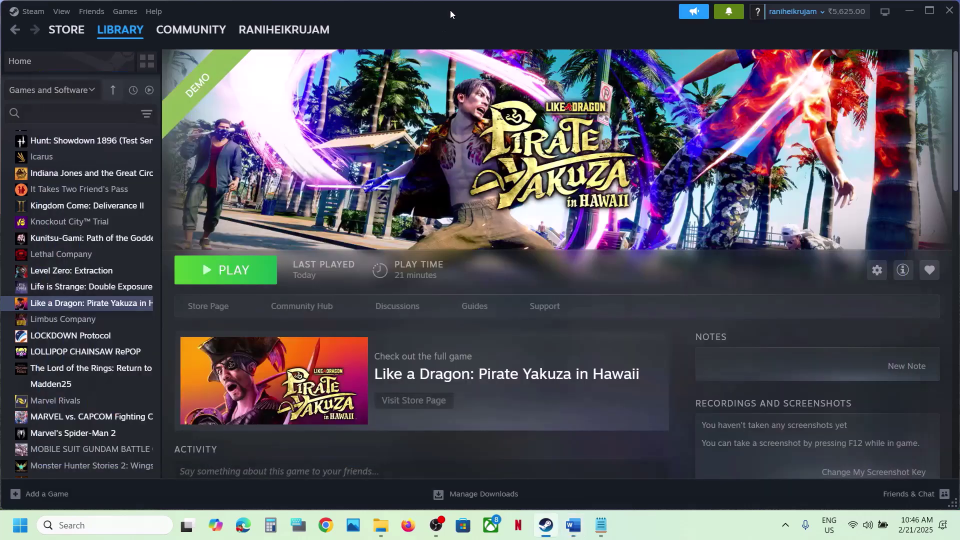
pyautogui.click(450, 10)
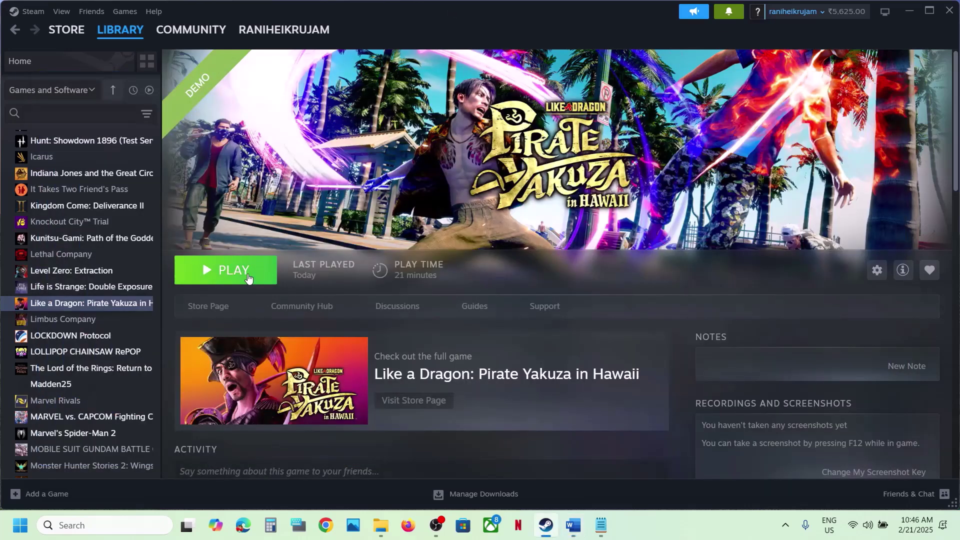
# Step: Switch to File Explorer and open the user's profile folder under Users on the C: drive
pyautogui.click(379, 528)
pyautogui.click(56, 283)
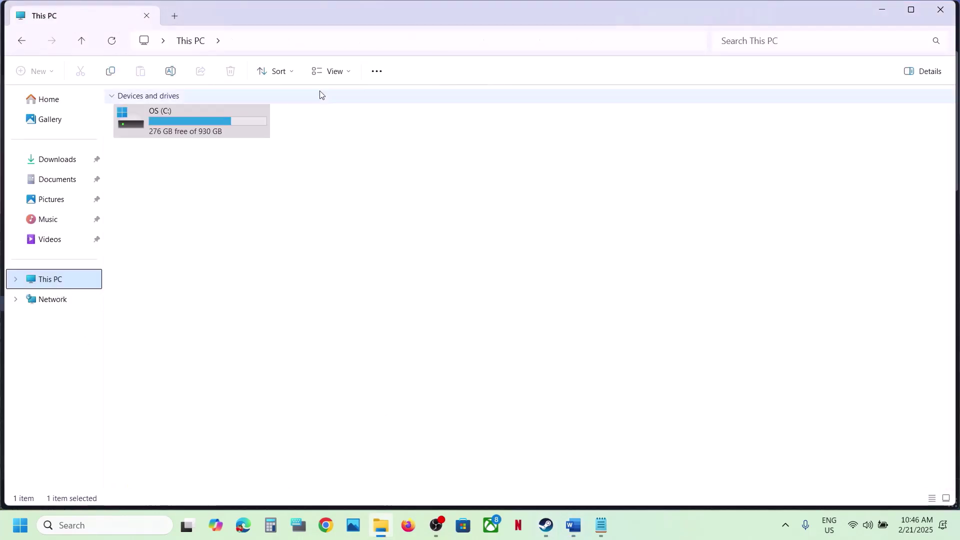
pyautogui.doubleClick(206, 115)
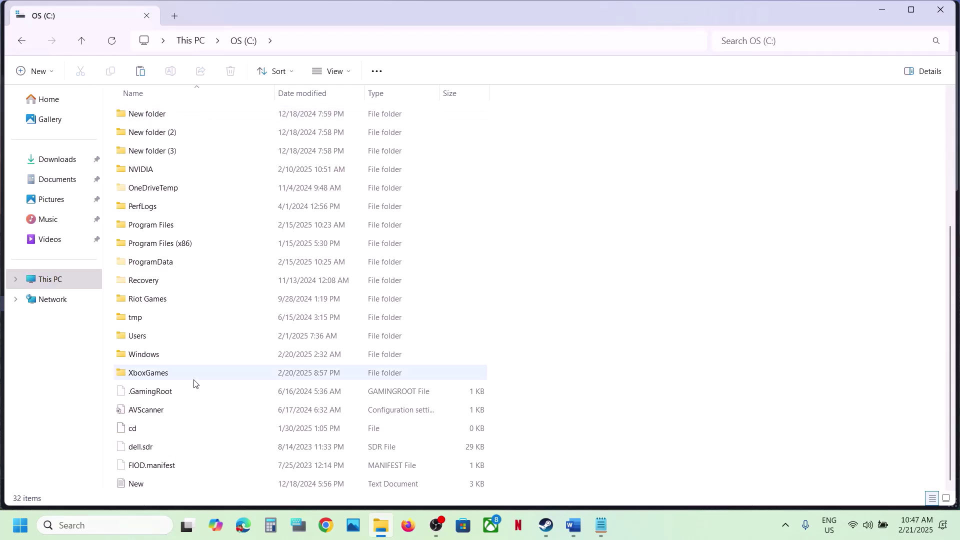
pyautogui.doubleClick(154, 336)
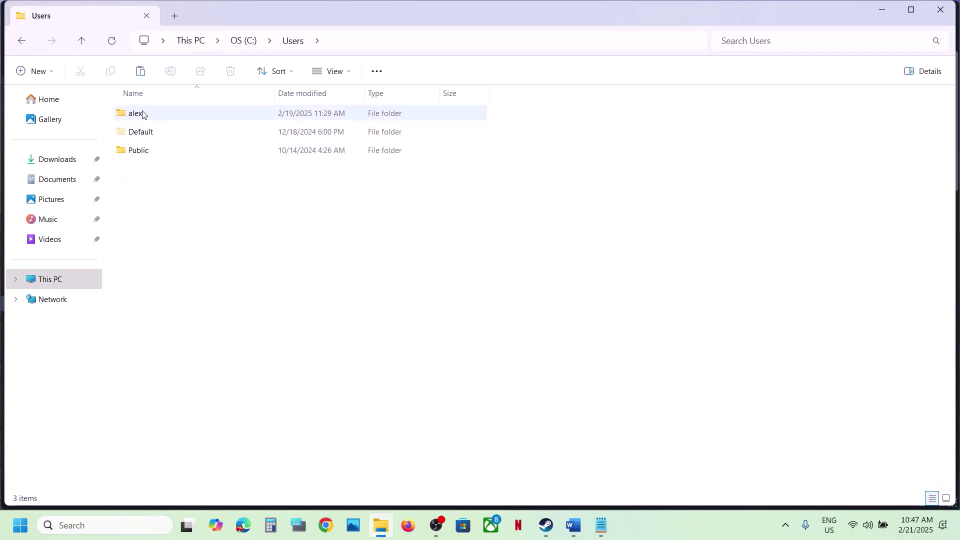
pyautogui.click(142, 115)
pyautogui.doubleClick(161, 115)
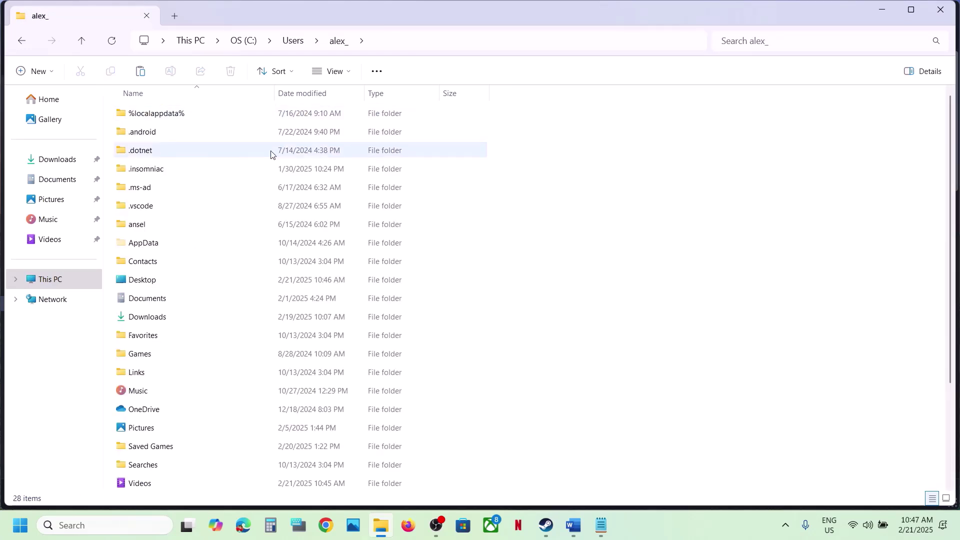
# Step: Check that the Hidden items view option is enabled, and open the AppData folder
pyautogui.click(156, 243)
pyautogui.click(345, 73)
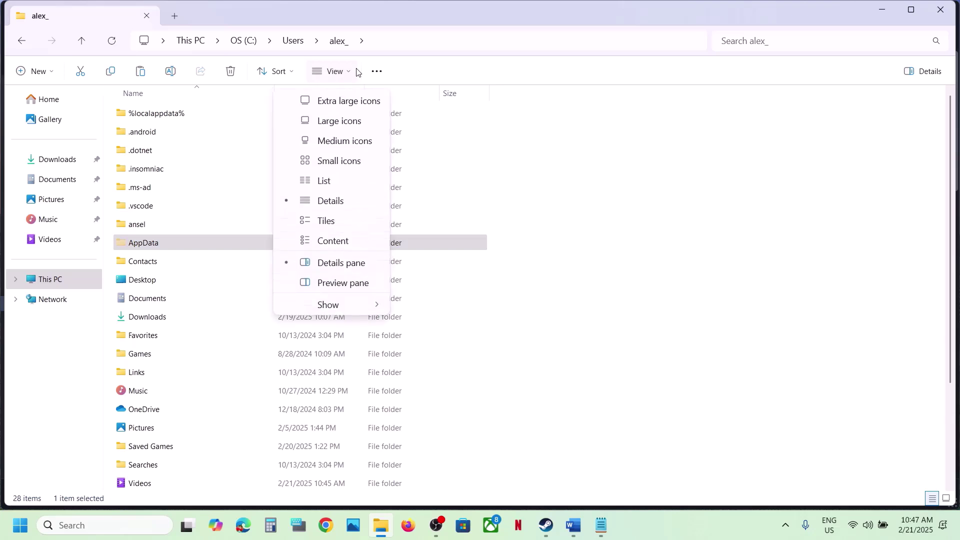
pyautogui.moveTo(337, 305)
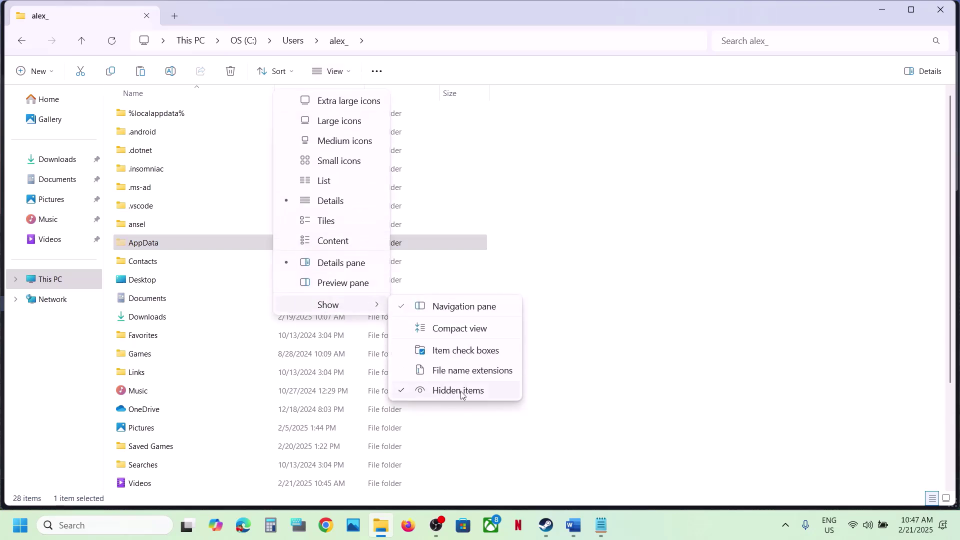
pyautogui.doubleClick(157, 243)
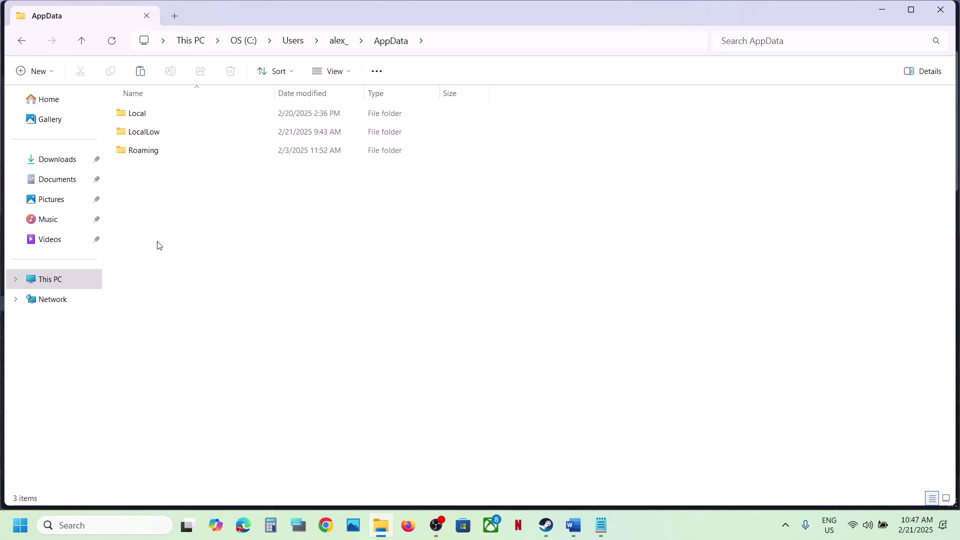
# Step: Browse from AppData through Roaming, SEGA and LikeADragonPiratesDemo into the Steam folder
pyautogui.doubleClick(150, 150)
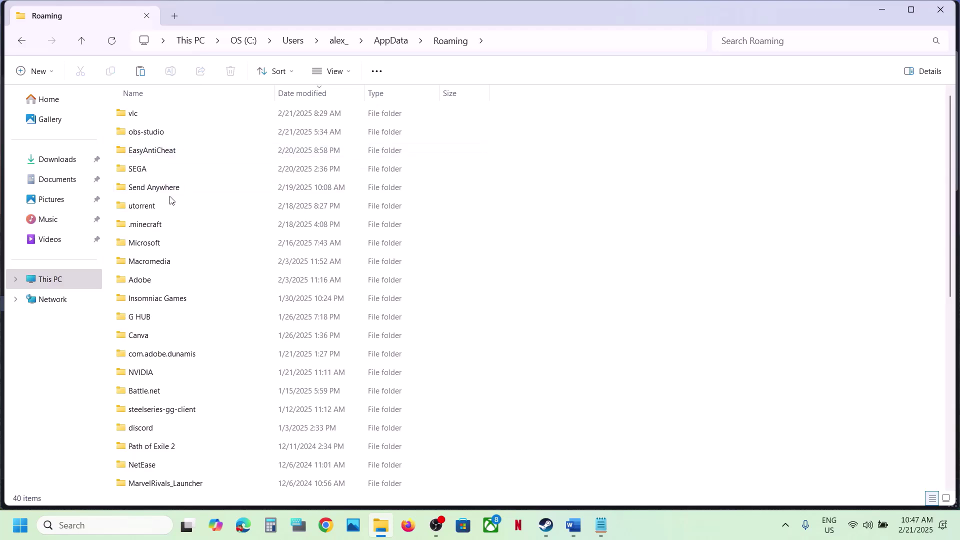
pyautogui.doubleClick(150, 169)
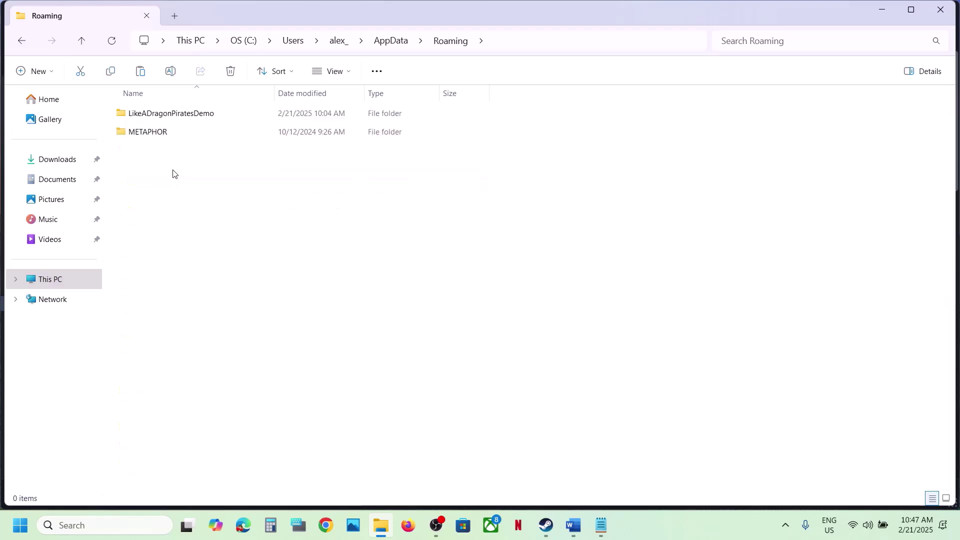
pyautogui.click(183, 118)
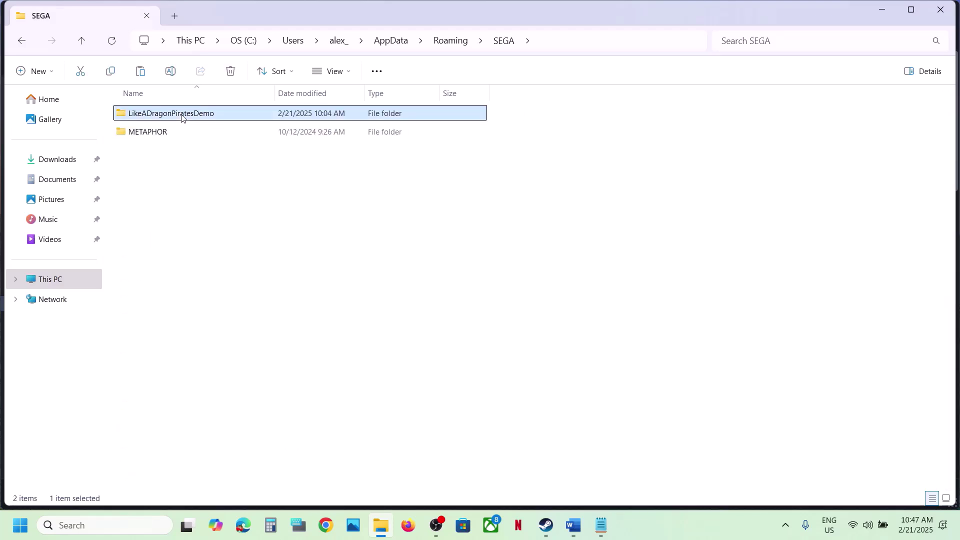
pyautogui.doubleClick(206, 117)
pyautogui.click(143, 135)
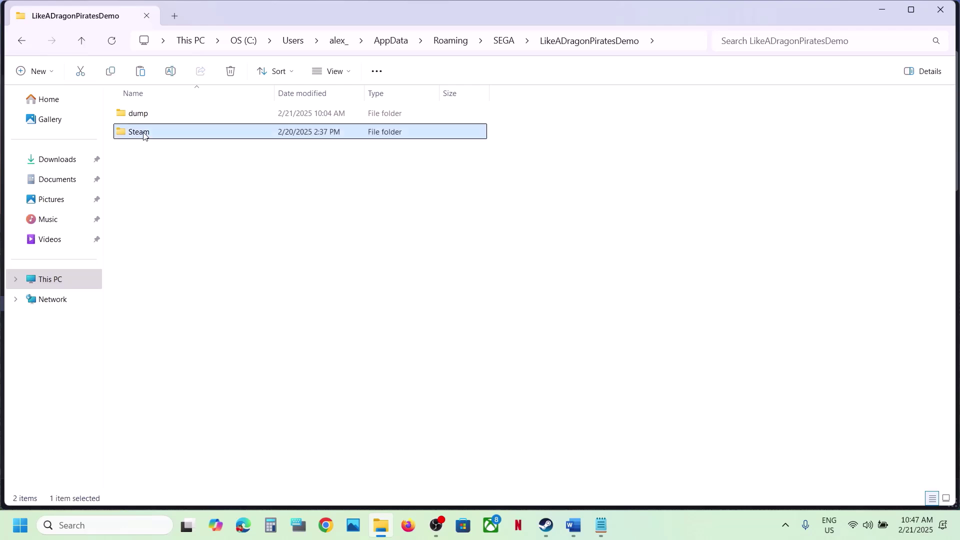
pyautogui.doubleClick(143, 135)
# Step: Open graphics.ini, set both upscaler and framegen to 0, and save the file
pyautogui.click(172, 115)
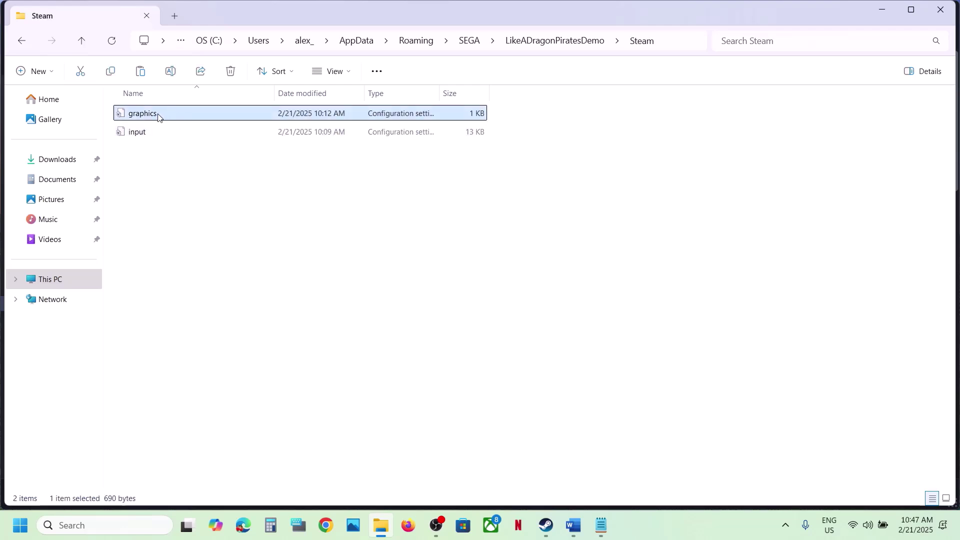
pyautogui.doubleClick(170, 118)
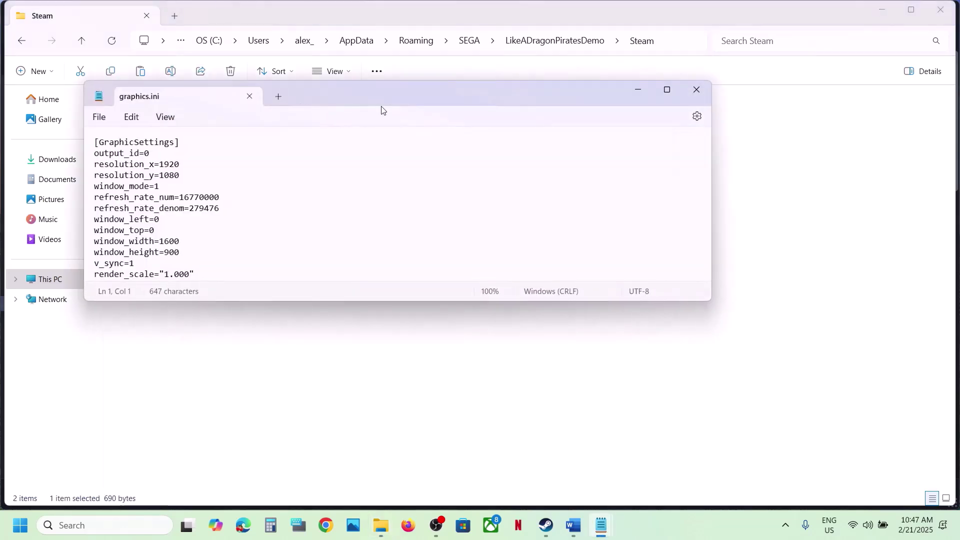
pyautogui.moveTo(377, 101); pyautogui.dragTo(488, 104)
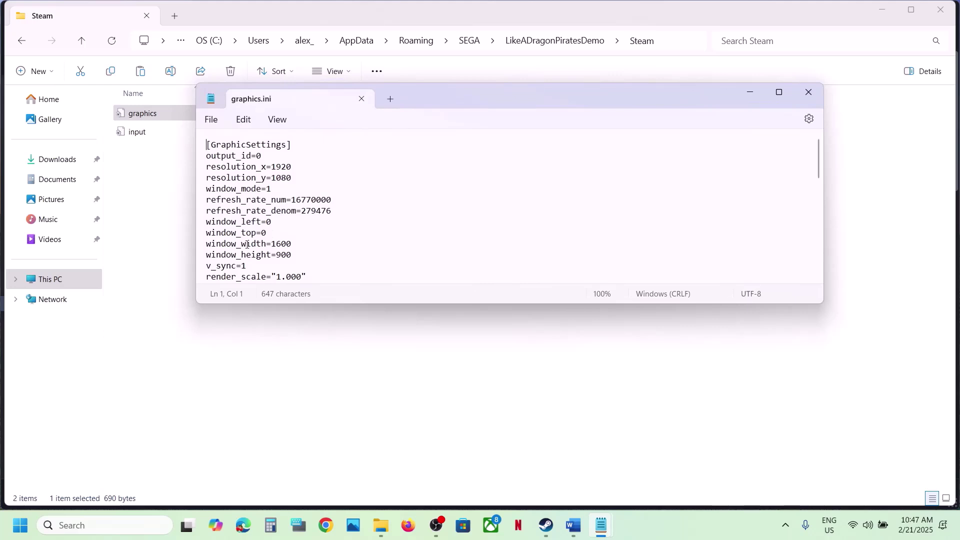
pyautogui.scroll(-8, 246, 248)
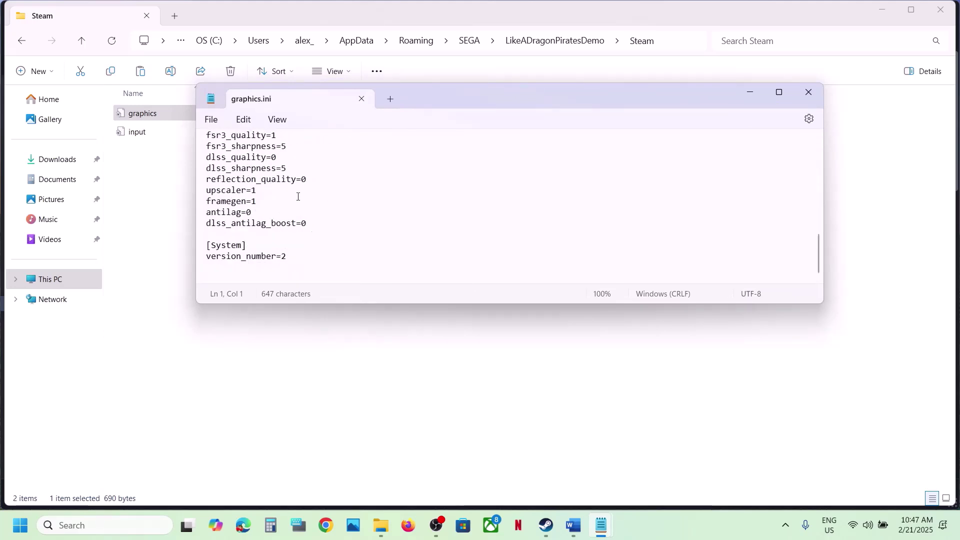
pyautogui.click(262, 191)
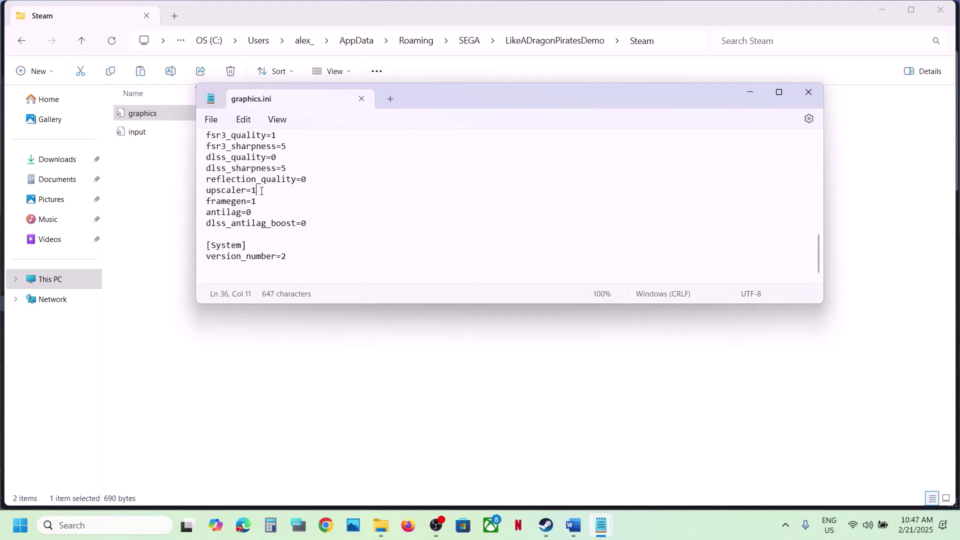
pyautogui.press('BackSpace')
pyautogui.write('00')
pyautogui.click(212, 125)
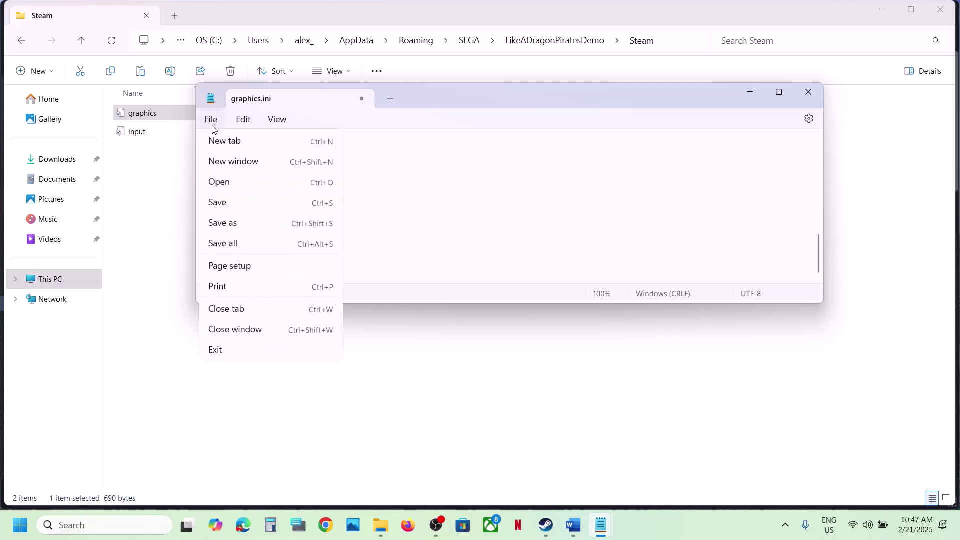
pyautogui.click(225, 204)
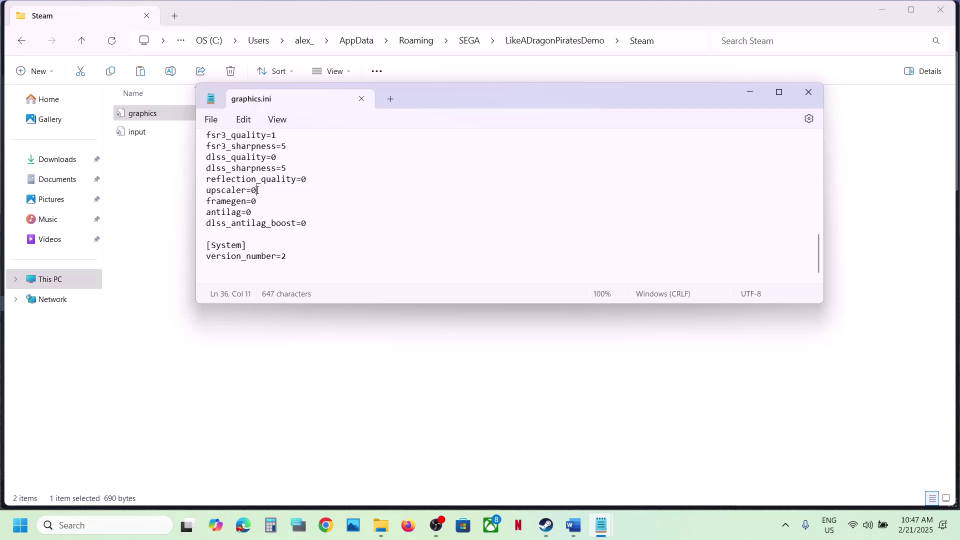
# Step: Review the upscaler and framegen lines in graphics.ini, save the file again and close it
pyautogui.doubleClick(254, 191)
pyautogui.click(254, 192)
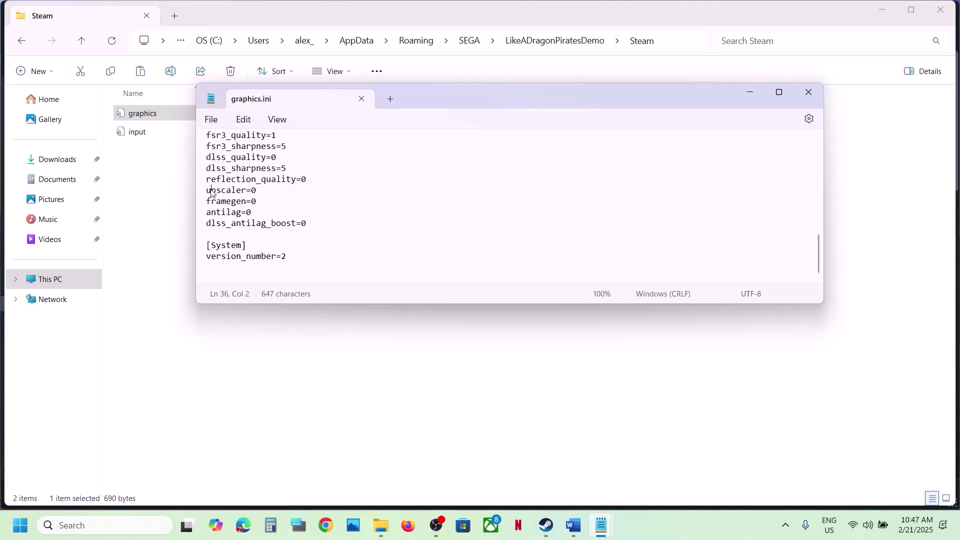
pyautogui.hotkey('shift', 'End')
pyautogui.hotkey('shift', 'Right')
pyautogui.moveTo(212, 201); pyautogui.dragTo(257, 200)
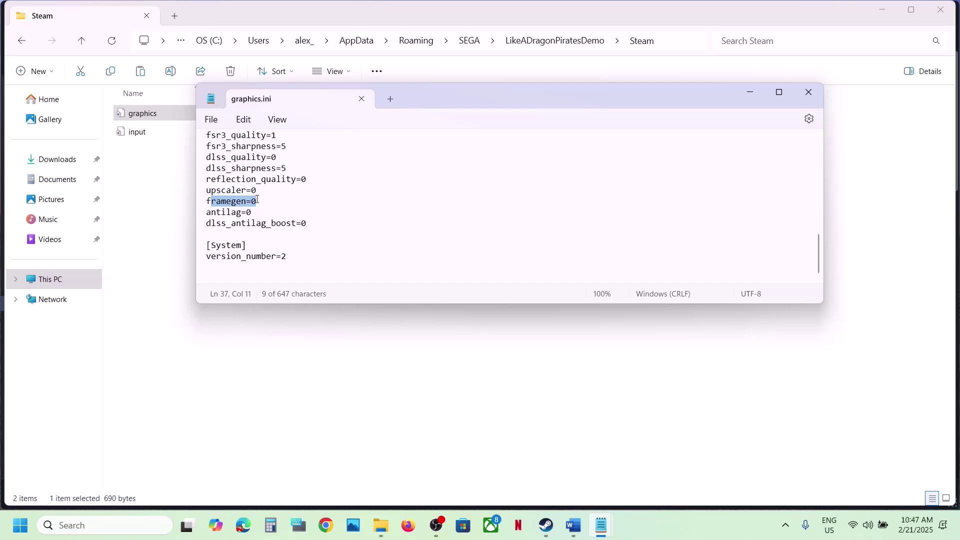
pyautogui.click(212, 121)
pyautogui.click(227, 202)
pyautogui.click(809, 92)
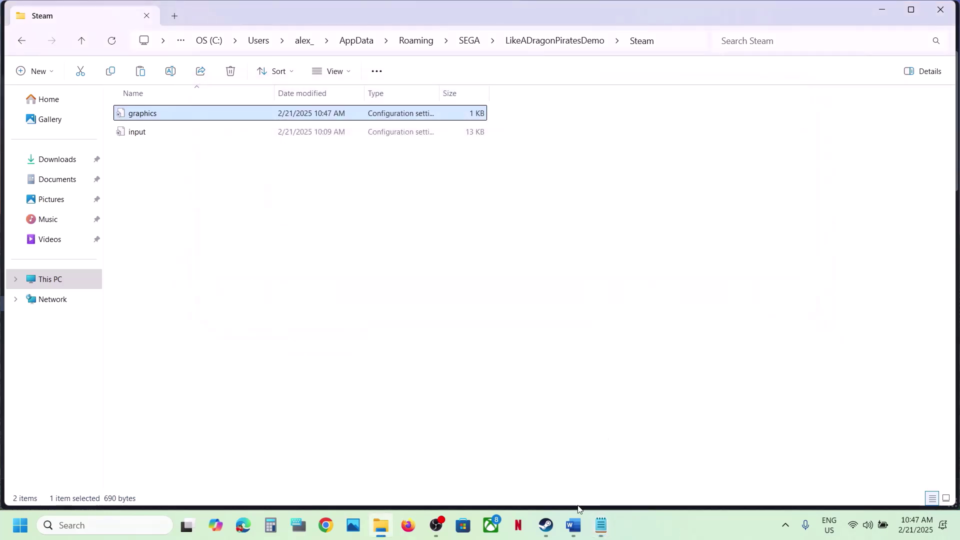
# Step: Switch to the Step 11 document in Word, read the Step 3 instruction, and return to File Explorer
pyautogui.click(571, 527)
pyautogui.scroll(-5, 472, 373)
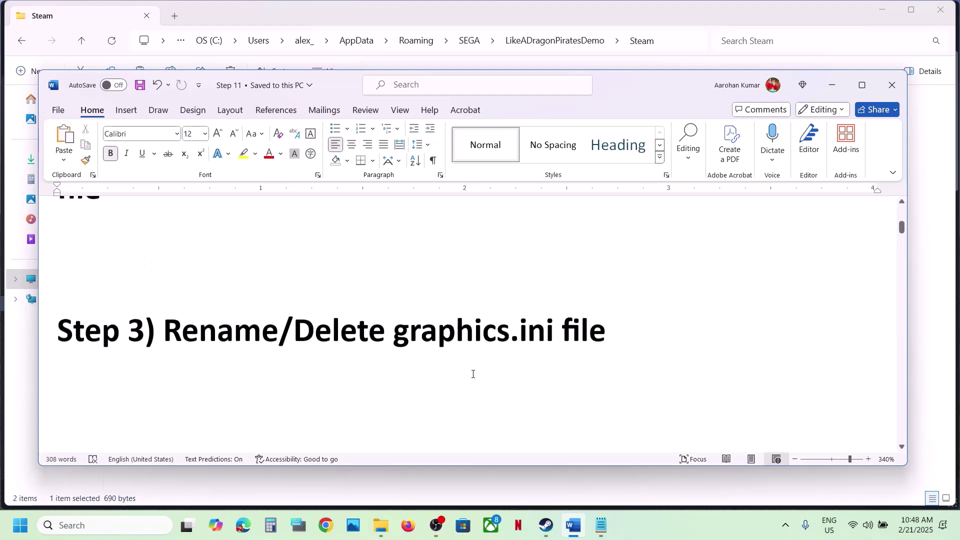
pyautogui.moveTo(198, 324); pyautogui.dragTo(602, 320)
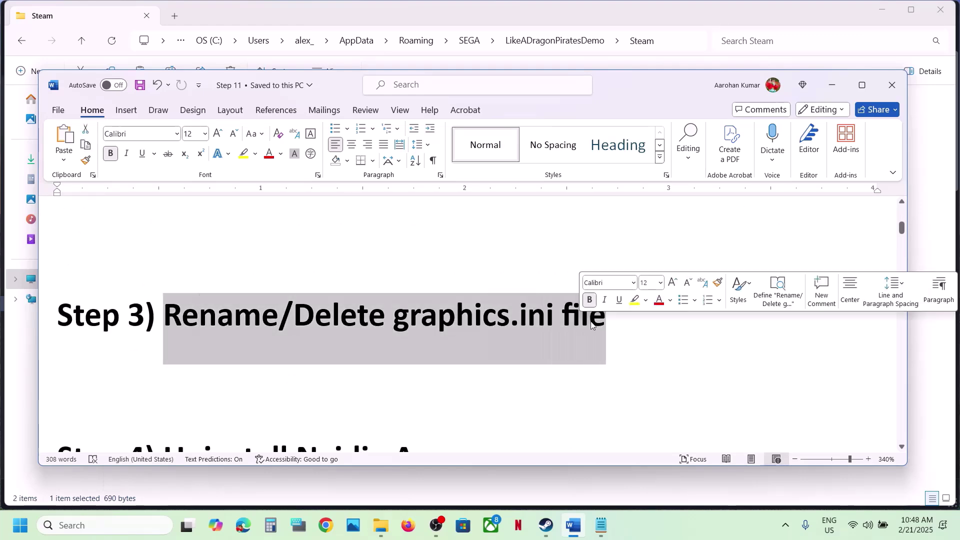
pyautogui.click(835, 88)
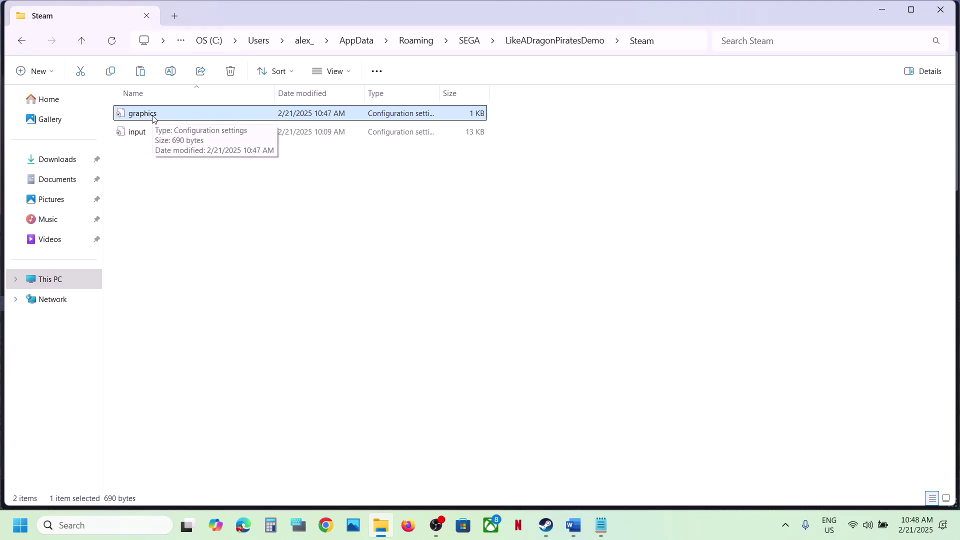
# Step: Go back up to the SEGA folder and check its full path
pyautogui.click(84, 45)
pyautogui.click(84, 45)
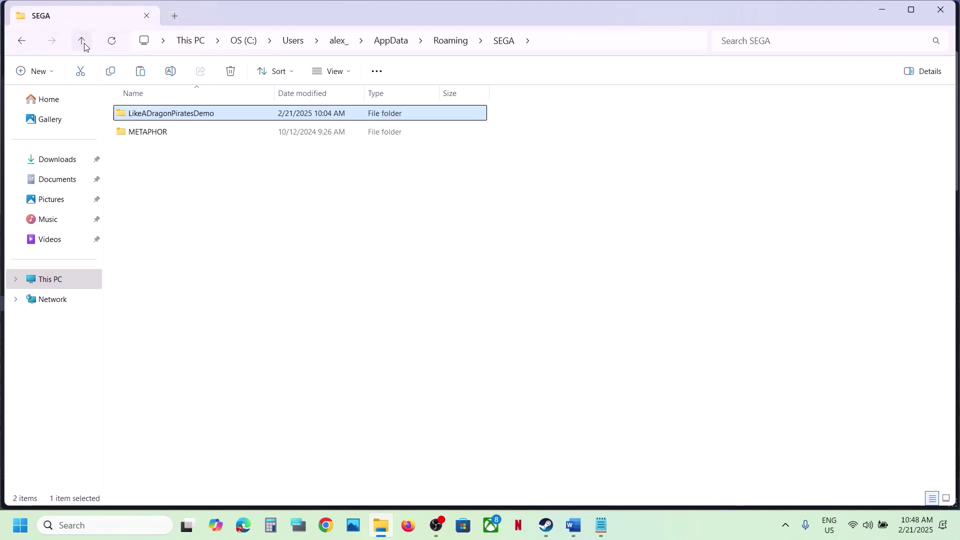
pyautogui.click(567, 43)
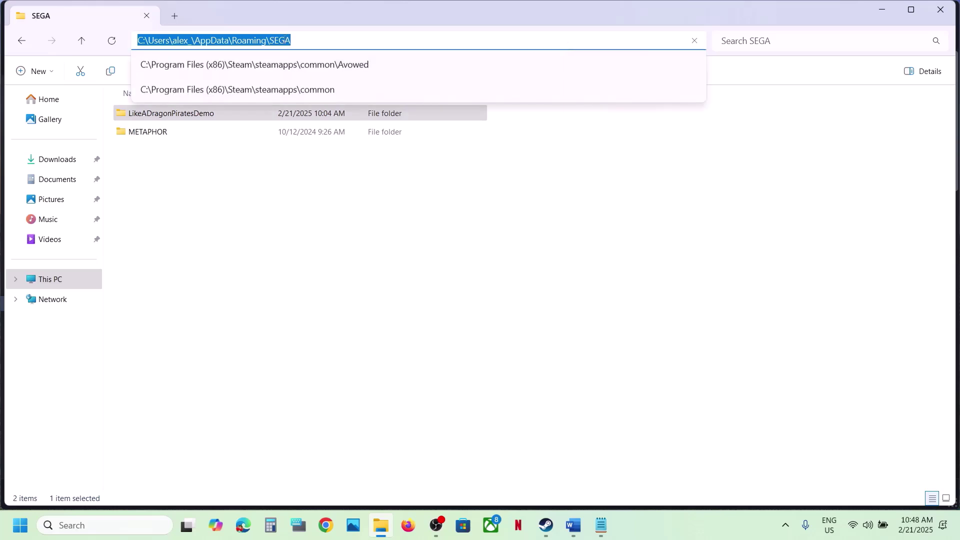
pyautogui.click(314, 192)
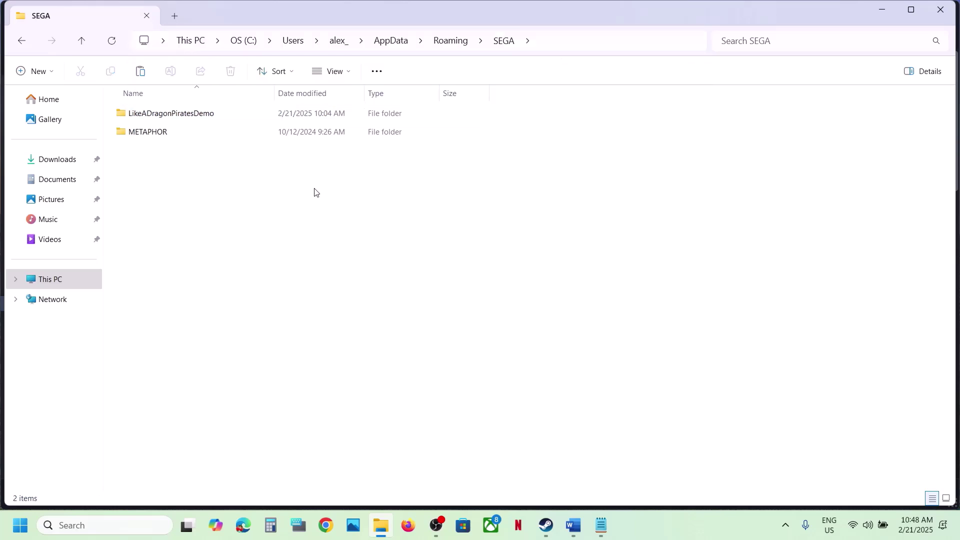
# Step: Back up the LikeADragonPiratesDemo folder by copying it to the desktop, and return to the SEGA folder
pyautogui.click(185, 118)
pyautogui.rightClick(185, 118)
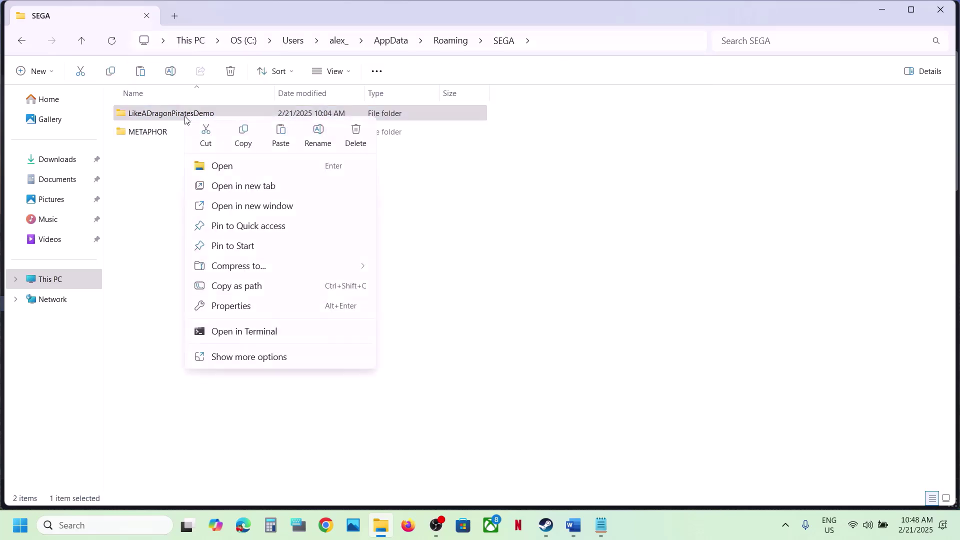
pyautogui.click(245, 142)
pyautogui.press('super+d')
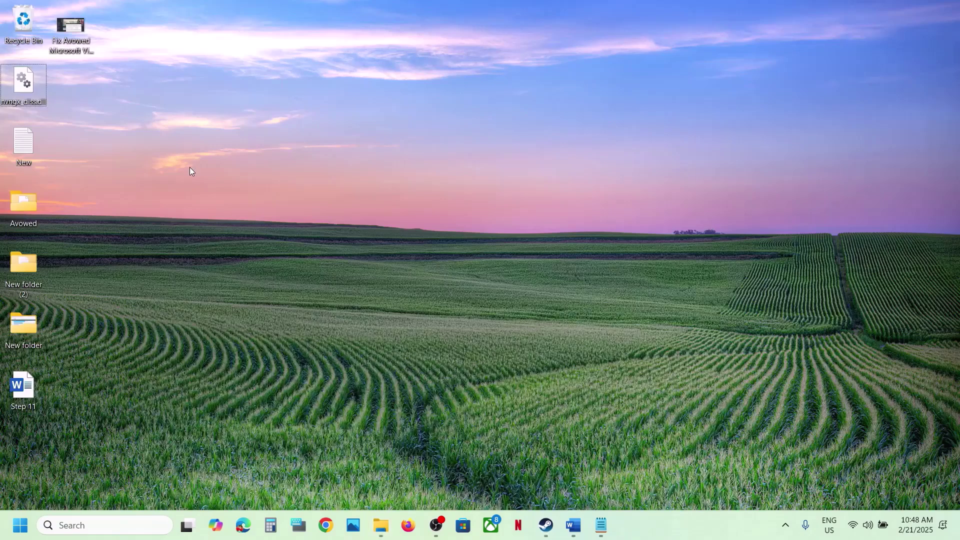
pyautogui.hotkey('ctrl', 'v')
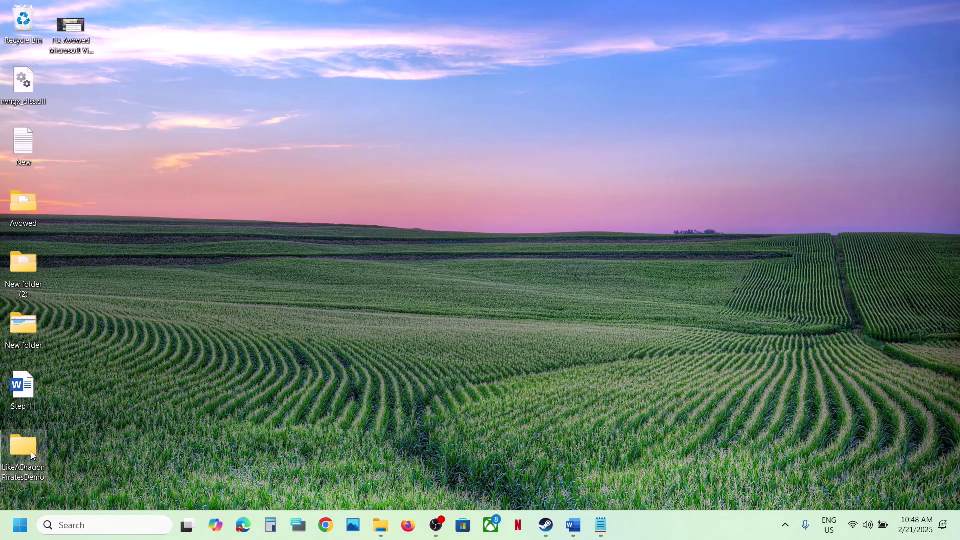
pyautogui.press('super+d')
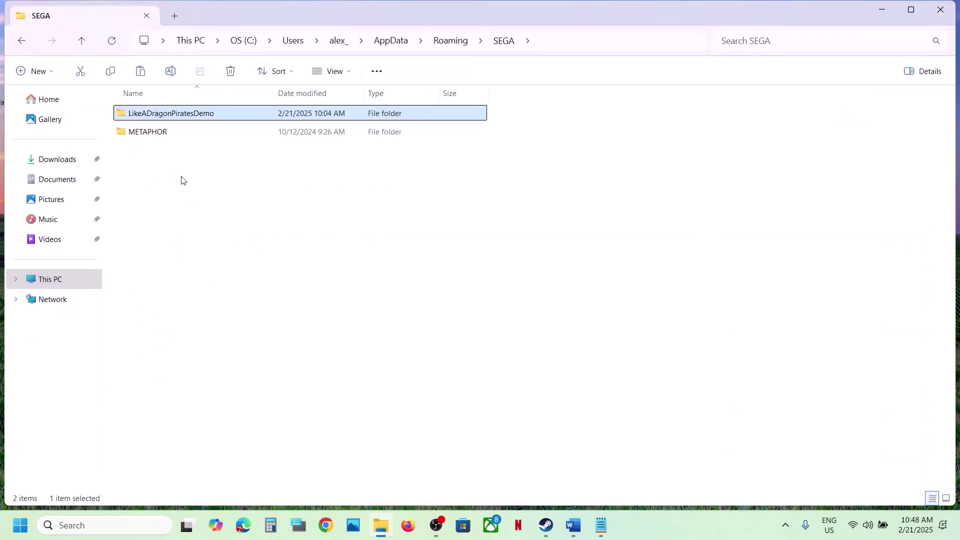
# Step: Rename the LikeADragonPiratesDemo folder in SEGA as LikeADragonPiratesDemo.old
pyautogui.rightClick(193, 121)
pyautogui.click(325, 135)
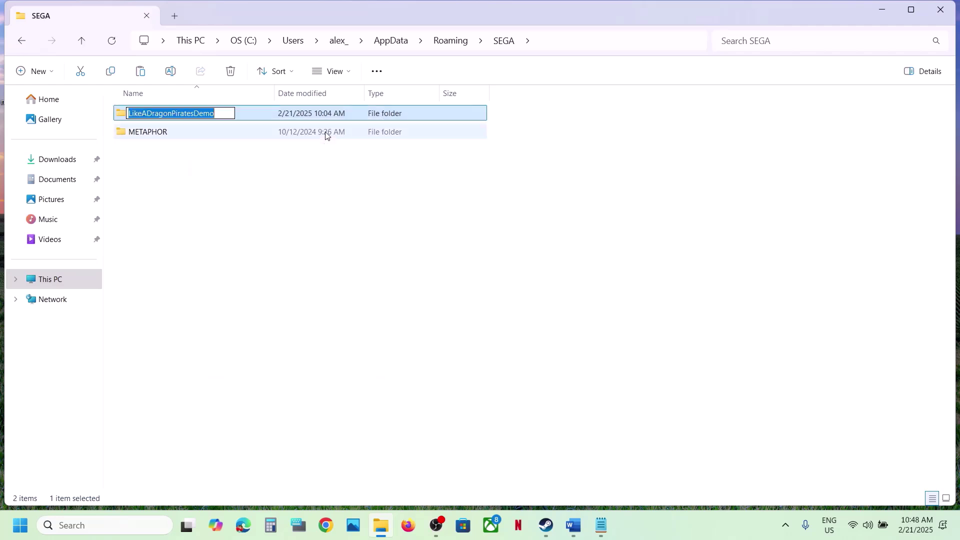
pyautogui.click(228, 112)
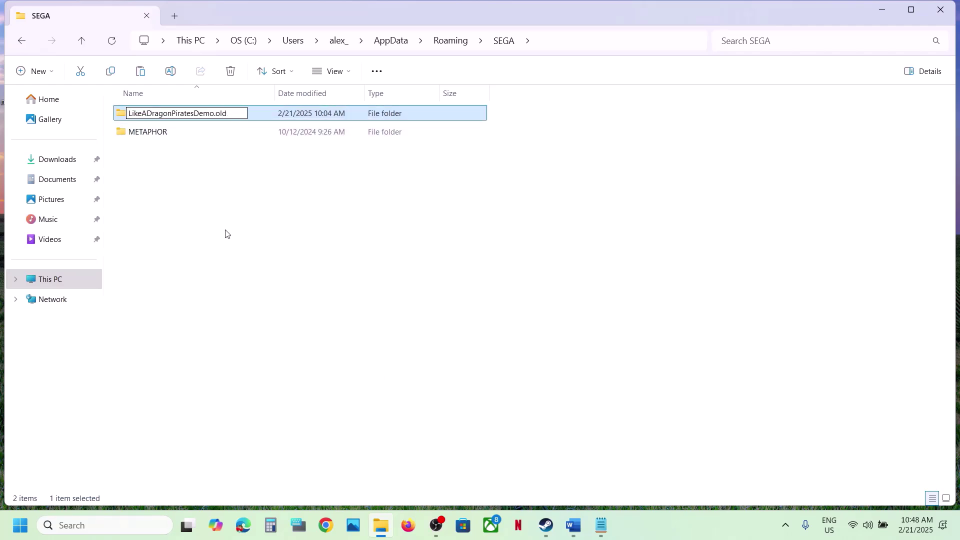
pyautogui.press('Return')
# Step: Delete the LikeADragonPiratesDemo.old folder from the SEGA folder
pyautogui.click(219, 119)
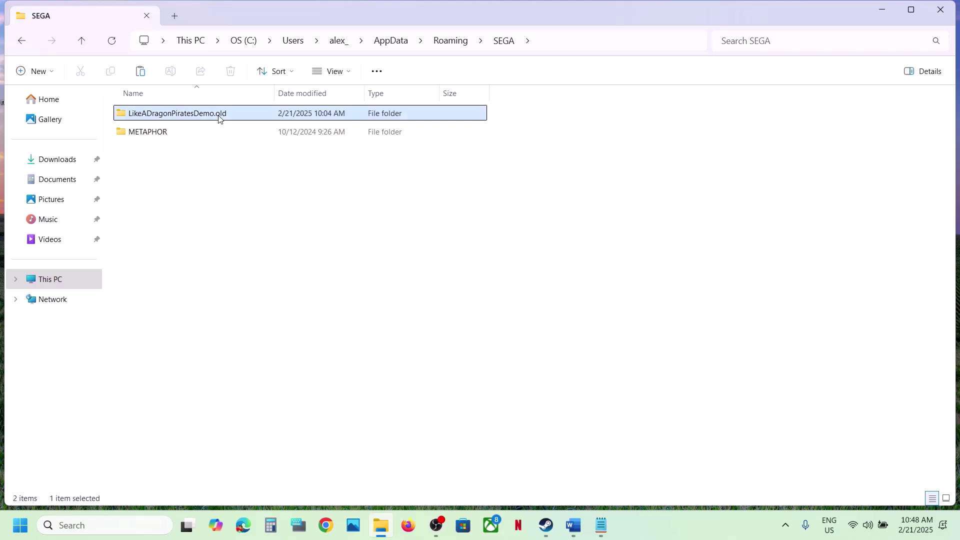
pyautogui.rightClick(219, 118)
pyautogui.click(381, 132)
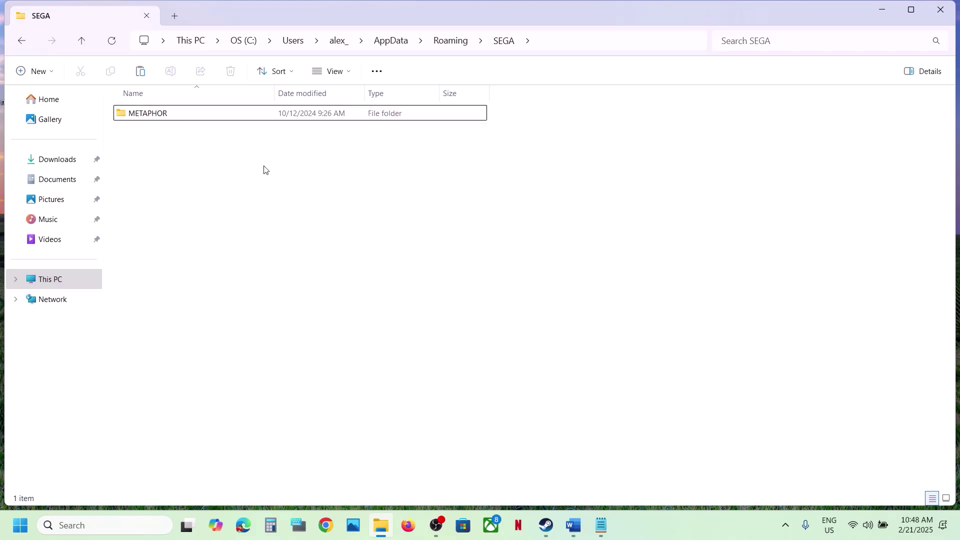
# Step: Check the LikeADragonPiratesDemo backup folder on the desktop and switch to Steam
pyautogui.press('super+d')
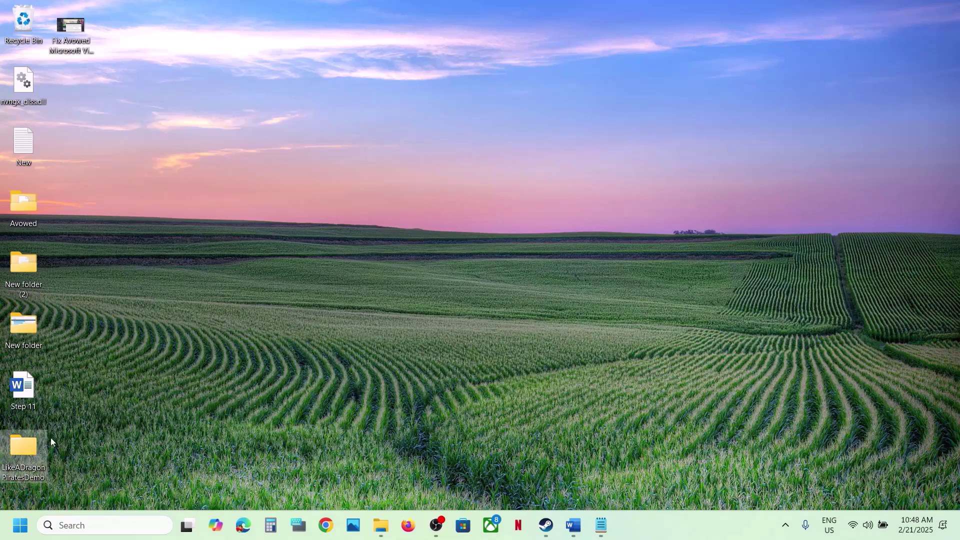
pyautogui.click(47, 450)
pyautogui.click(546, 525)
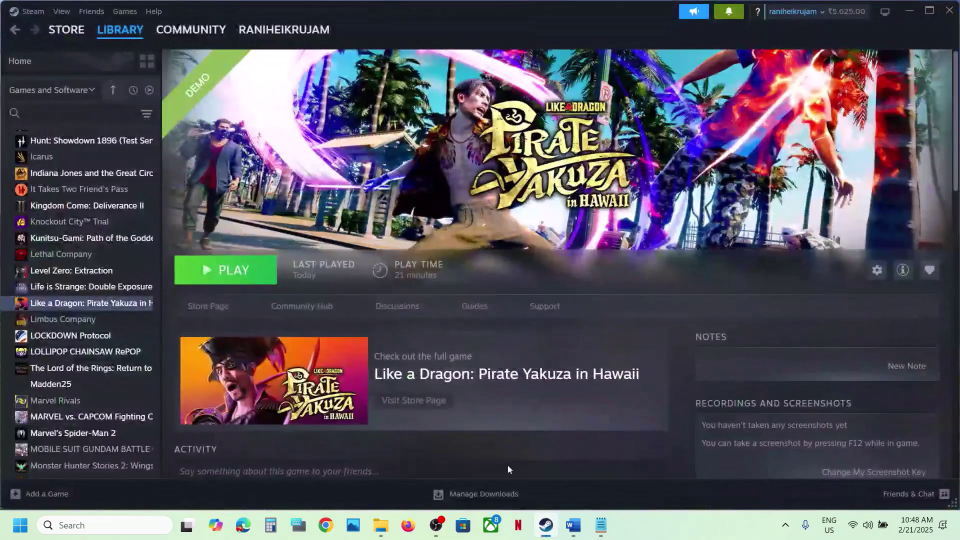
# Step: Switch to the Step 11 document in Word and read the Step 4 instruction about the Nvidia App
pyautogui.click(573, 526)
pyautogui.scroll(-3, 393, 357)
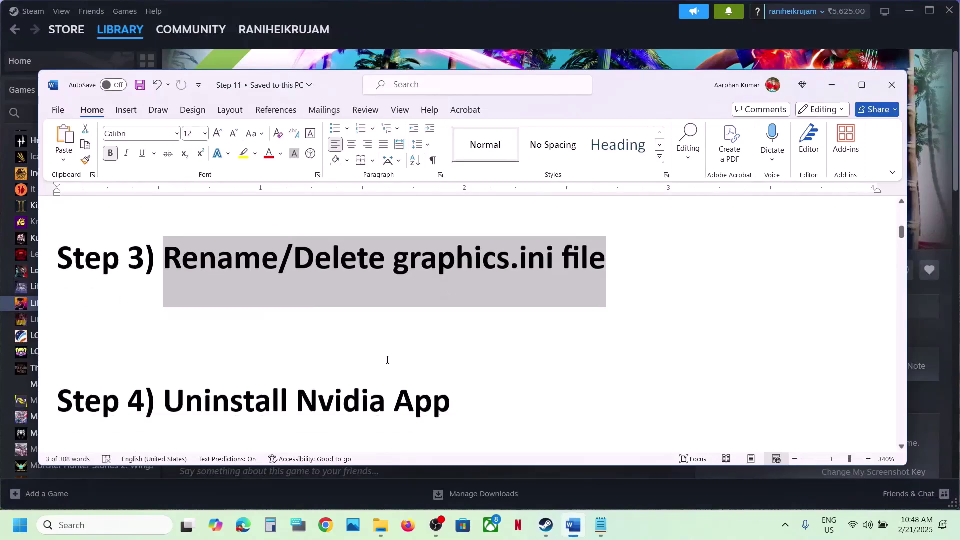
pyautogui.moveTo(177, 338); pyautogui.dragTo(268, 338)
pyautogui.click(433, 340)
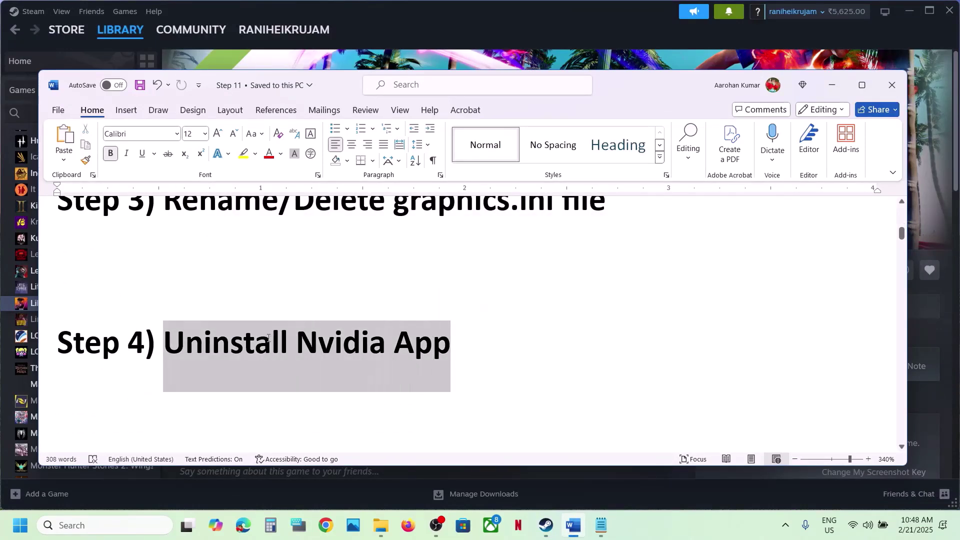
# Step: Search Windows for "control", open Control Panel, and display the list of programs that can be uninstalled
pyautogui.click(110, 520)
pyautogui.write('control')
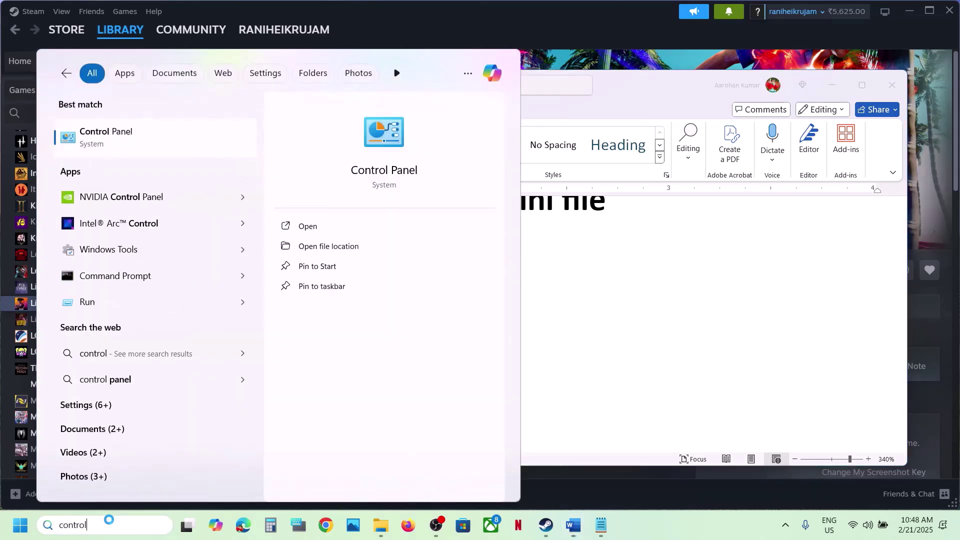
pyautogui.press('Return')
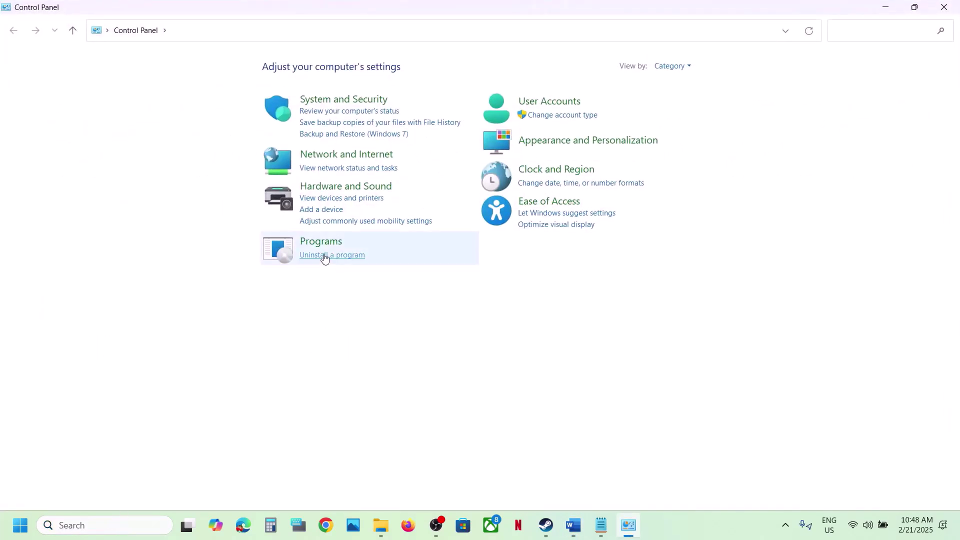
pyautogui.click(329, 256)
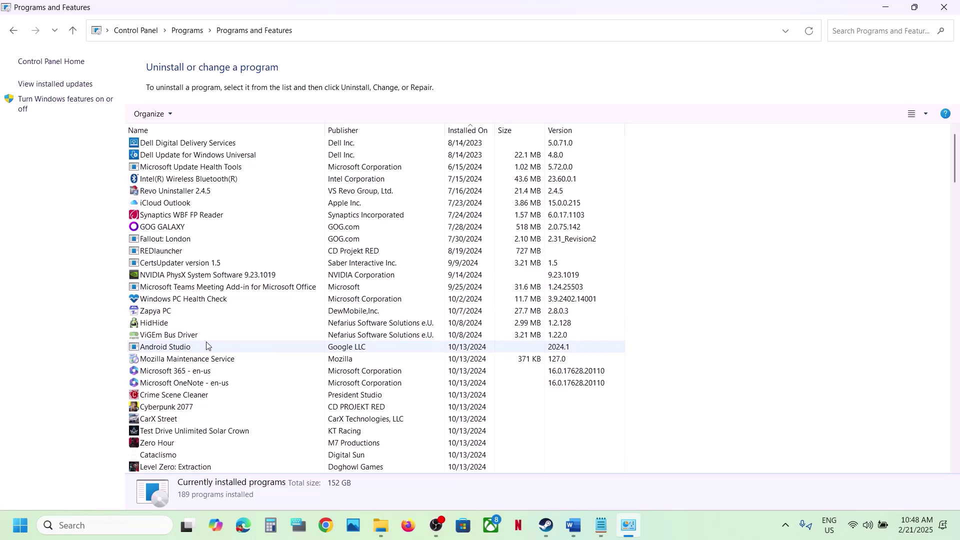
# Step: Find NVIDIA app 11.0.2.312 in the installed programs list and uninstall it
pyautogui.click(207, 345)
pyautogui.press('n')
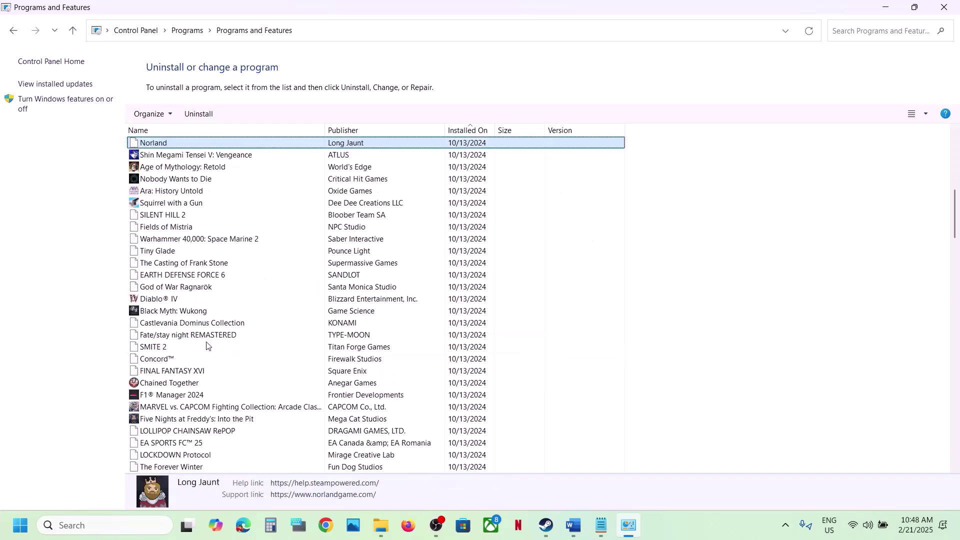
pyautogui.press('n')
pyautogui.press('n')
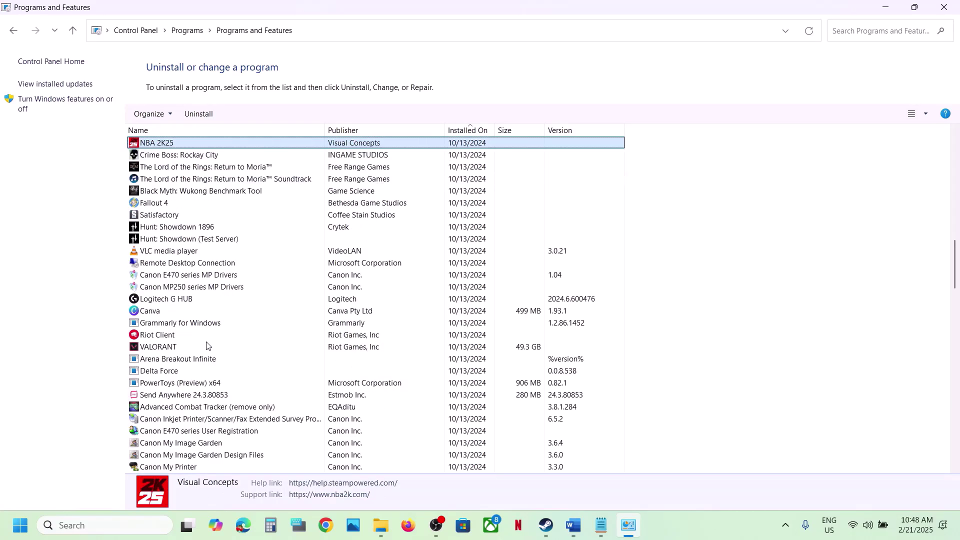
pyautogui.press('n')
pyautogui.press('n')
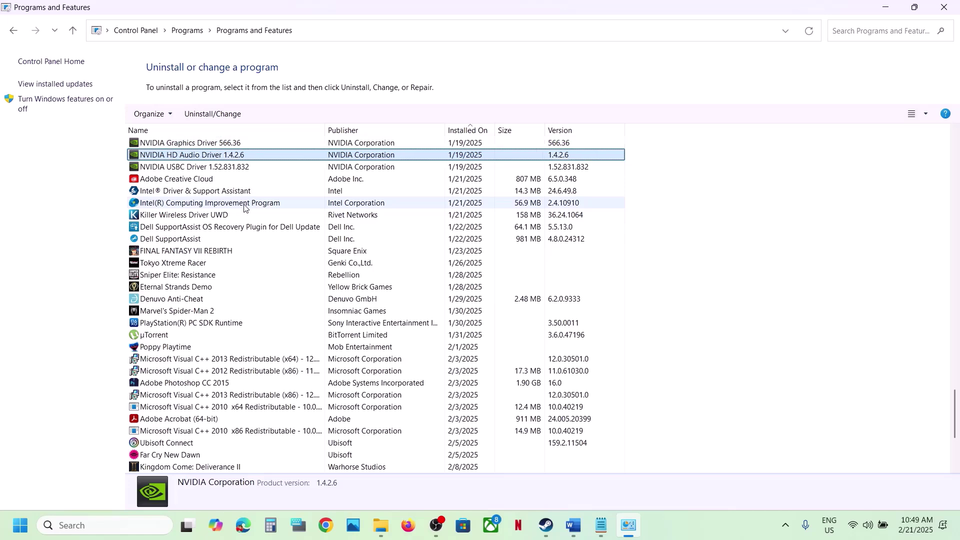
pyautogui.press('n')
pyautogui.press('n')
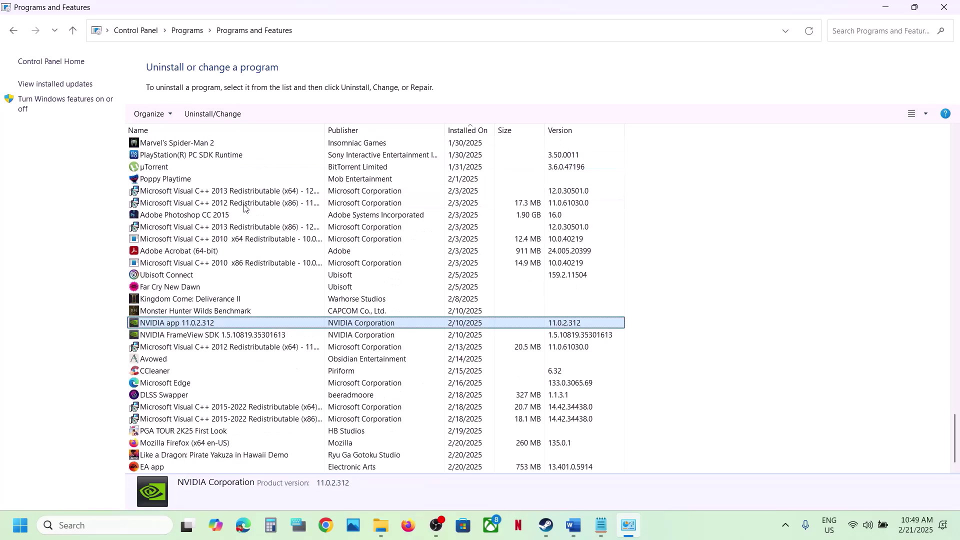
pyautogui.rightClick(174, 327)
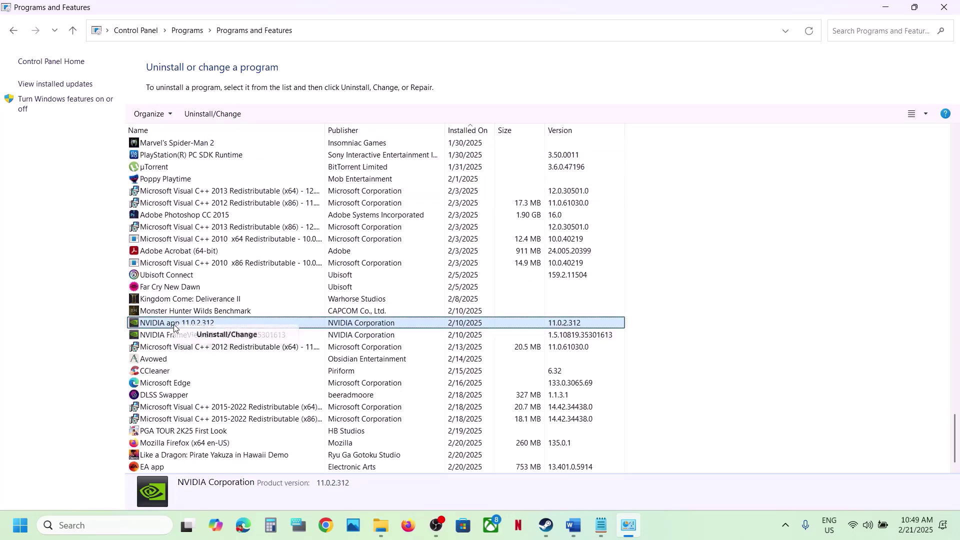
pyautogui.click(205, 333)
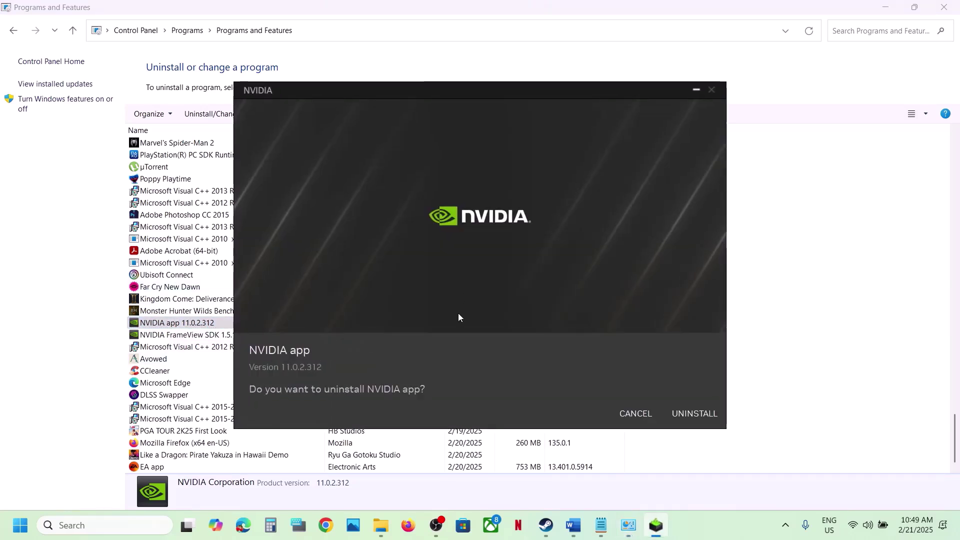
pyautogui.click(695, 413)
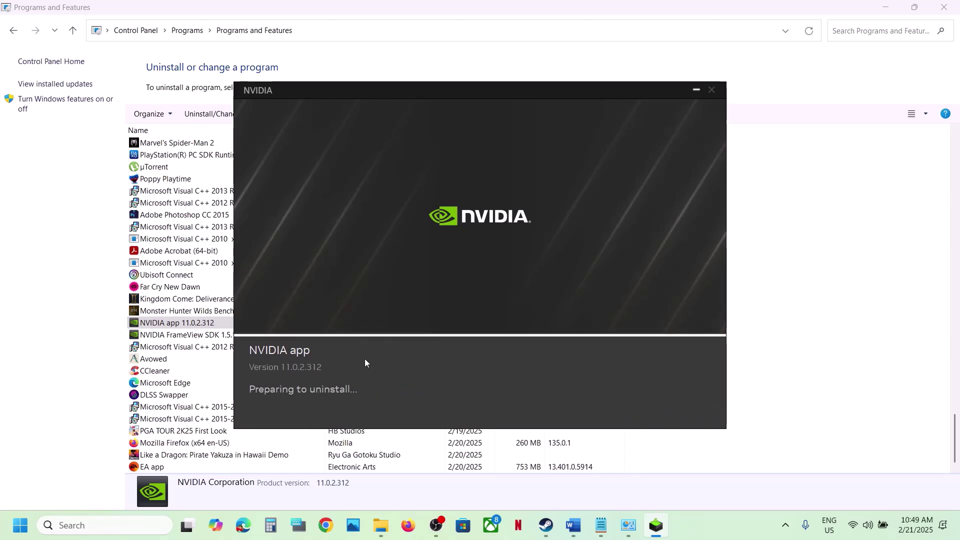
# Step: Display the Windows power options and leave them without choosing one
pyautogui.click(15, 535)
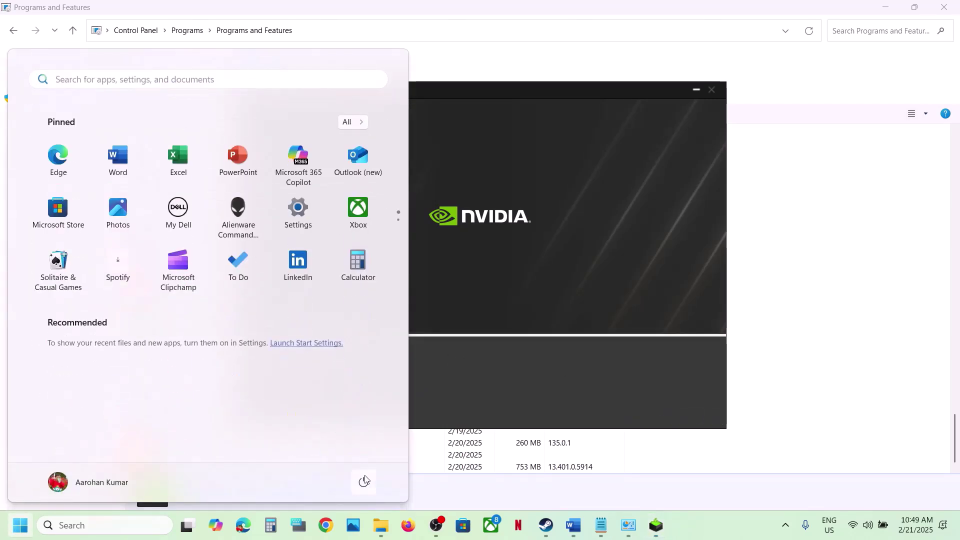
pyautogui.click(364, 482)
pyautogui.click(546, 525)
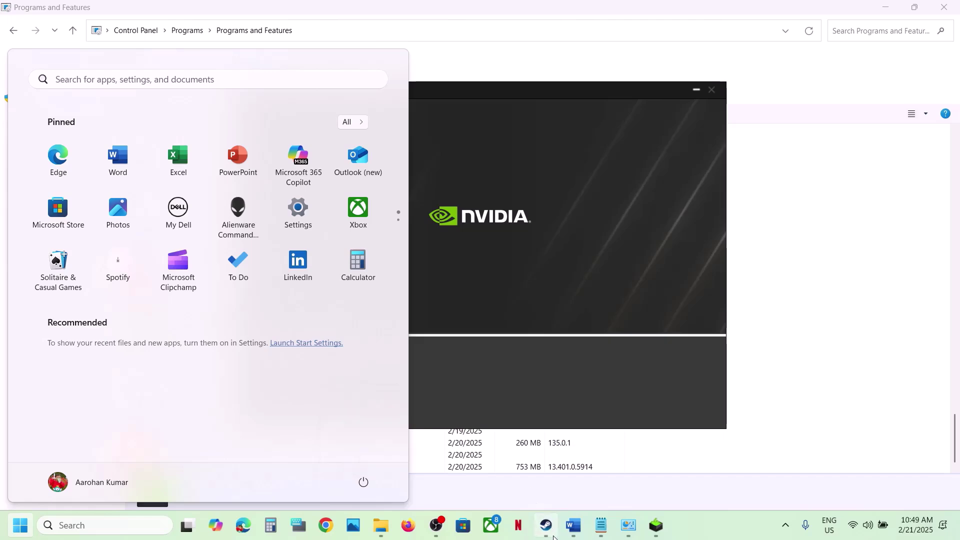
# Step: Switch to the Step 11 document in Word, read the Step 5 instruction, and return to the game's Steam library page
pyautogui.click(546, 525)
pyautogui.click(585, 528)
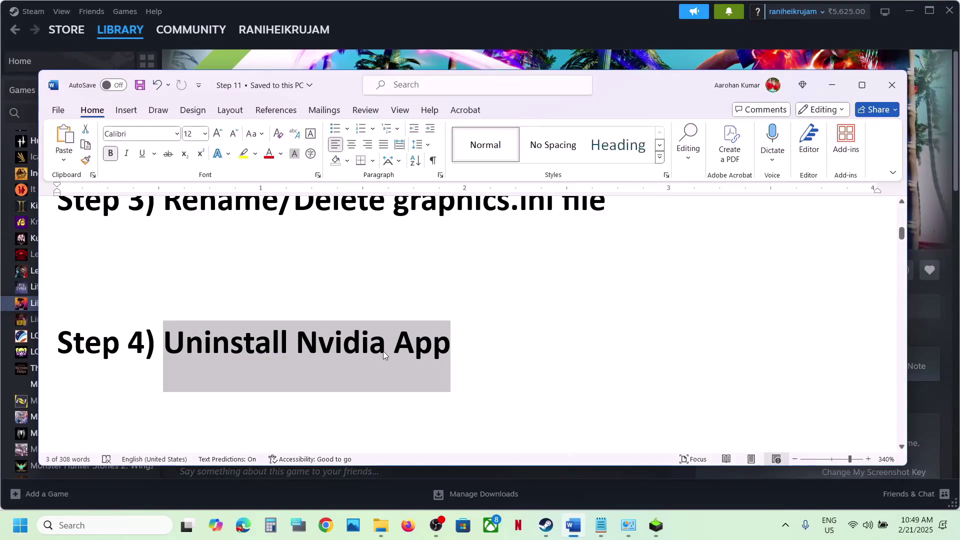
pyautogui.scroll(-3, 383, 356)
pyautogui.moveTo(216, 358); pyautogui.dragTo(526, 358)
pyautogui.click(634, 42)
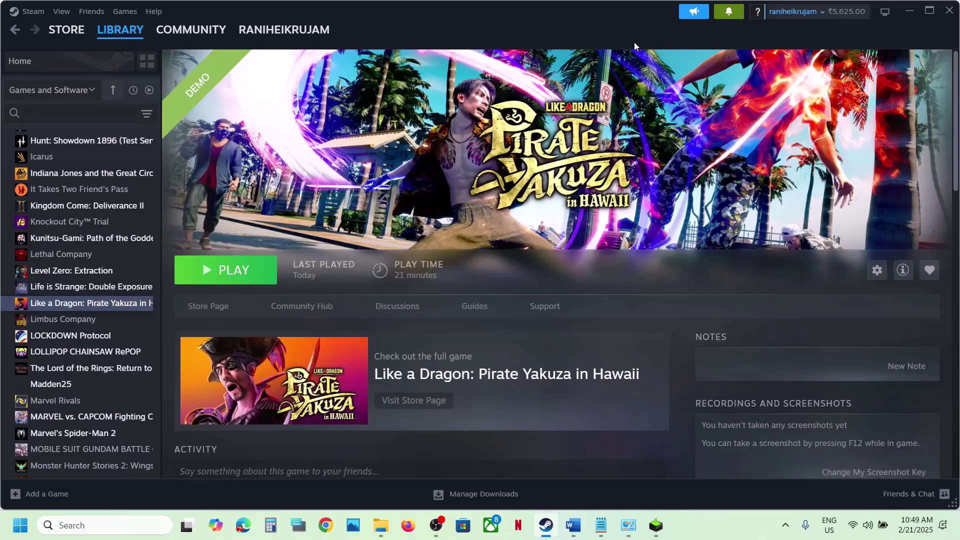
# Step: Set the launch options of Like a Dragon: Pirate Yakuza in Hawaii Demo to -dx11 and close its properties
pyautogui.rightClick(137, 303)
pyautogui.click(170, 402)
pyautogui.click(382, 254)
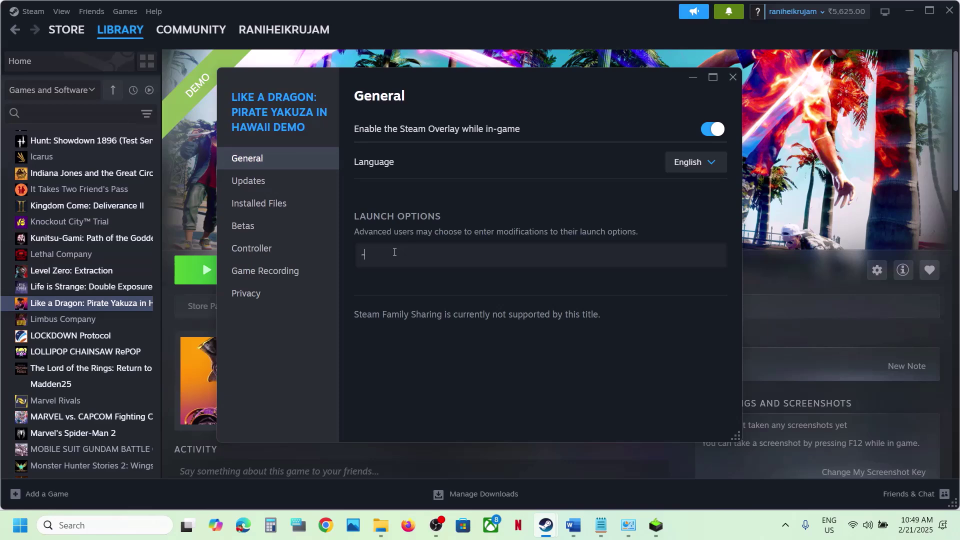
pyautogui.click(411, 297)
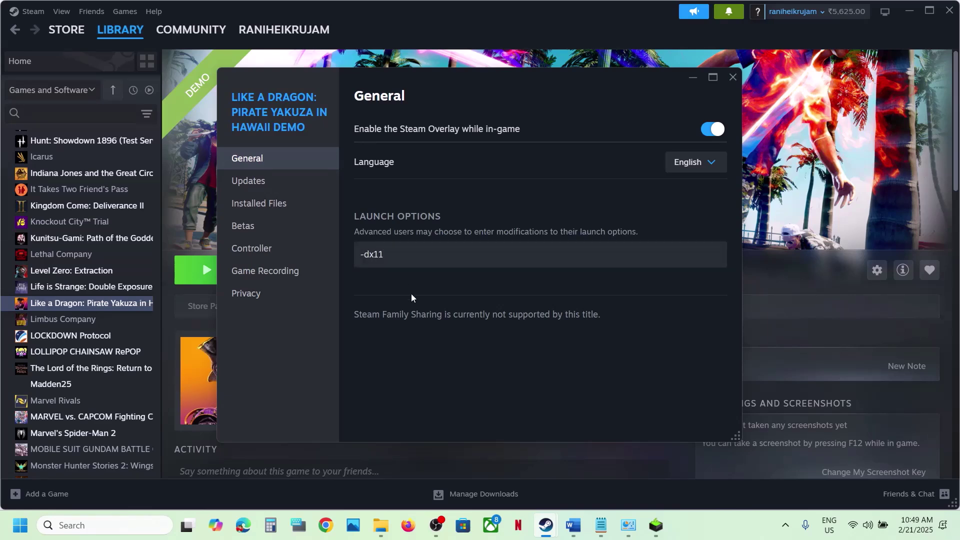
pyautogui.click(732, 84)
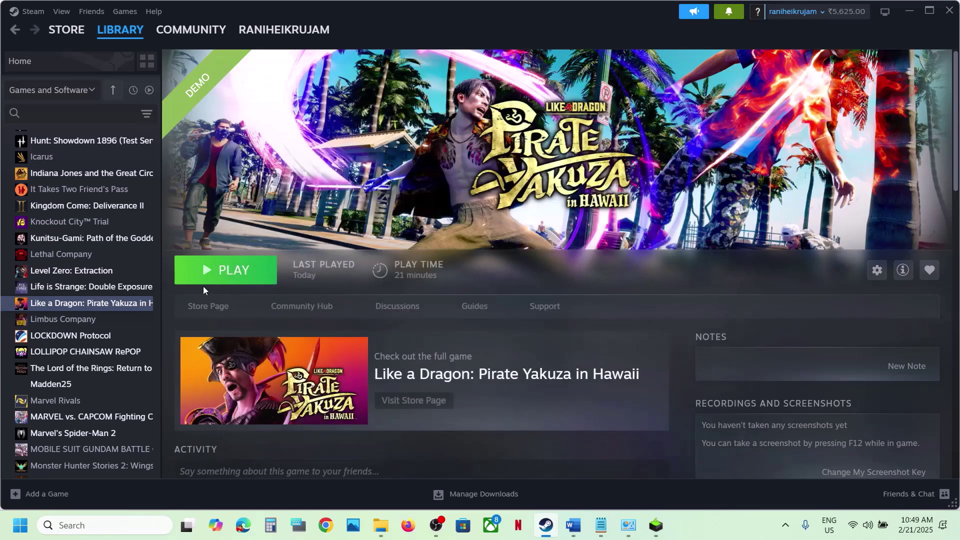
# Step: Reopen the demo's Steam properties and replace the launch option with -dx12
pyautogui.rightClick(121, 308)
pyautogui.click(161, 399)
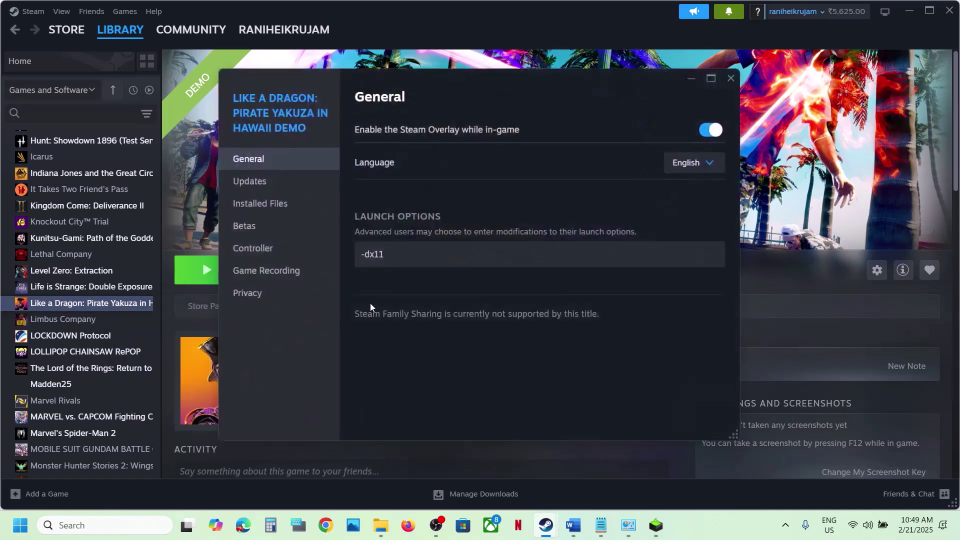
pyautogui.click(404, 264)
pyautogui.hotkey('ctrl', 'a')
pyautogui.write('-d')
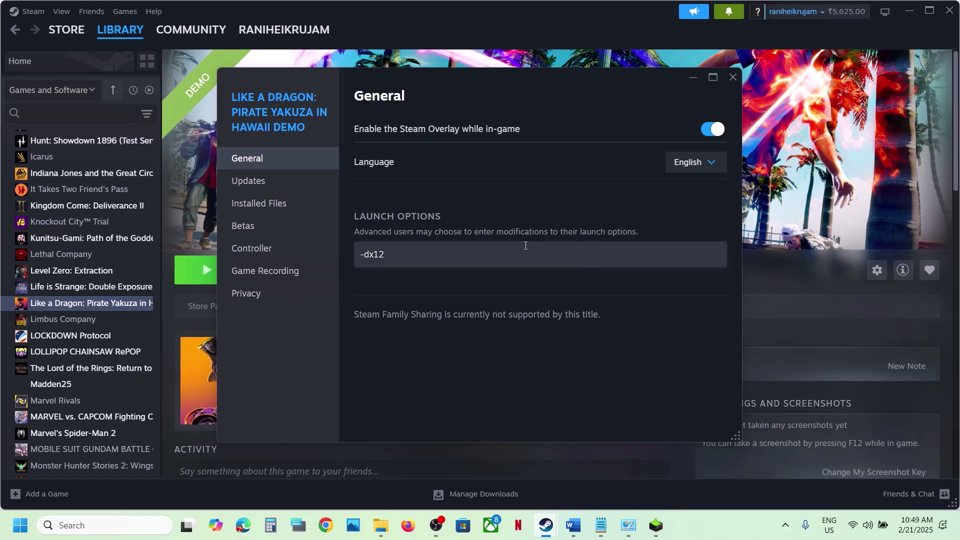
# Step: Clear the demo's launch options and close its properties
pyautogui.click(482, 254)
pyautogui.hotkey('ctrl', 'a')
pyautogui.press('BackSpace')
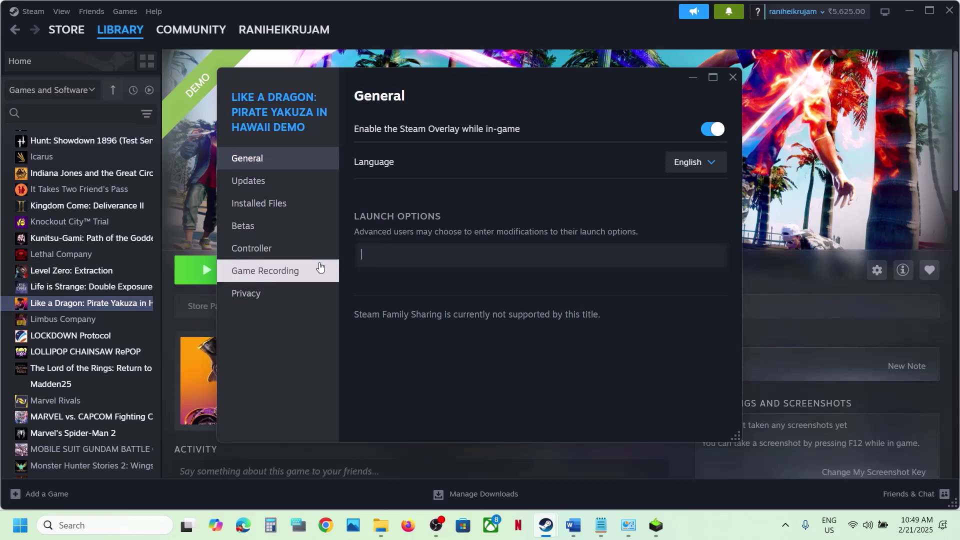
pyautogui.click(734, 76)
# Step: Switch to the Step 11 document in Word and copy "Hardware accelerated GPU Scheduling" from Step 6
pyautogui.click(573, 525)
pyautogui.scroll(-3, 428, 340)
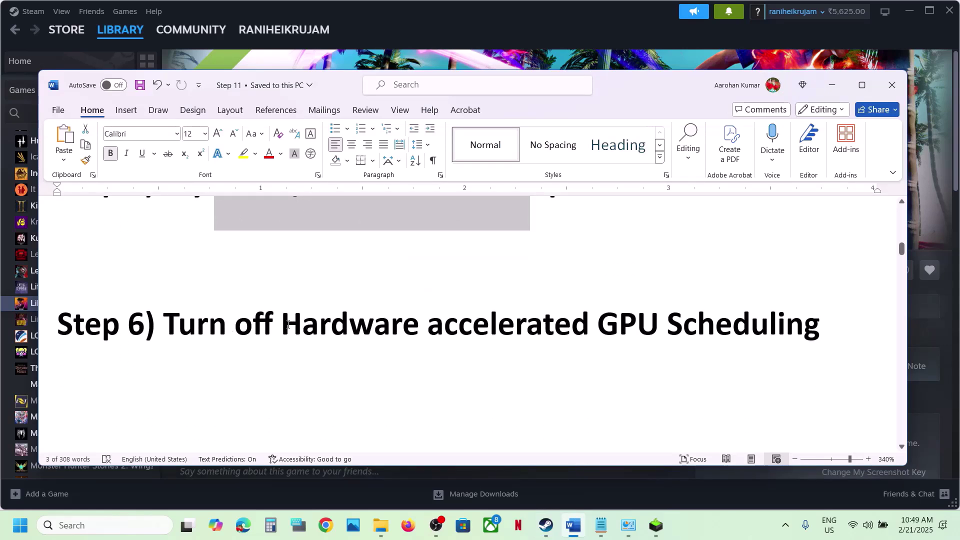
pyautogui.moveTo(283, 324); pyautogui.dragTo(732, 316)
pyautogui.hotkey('ctrl', 'c')
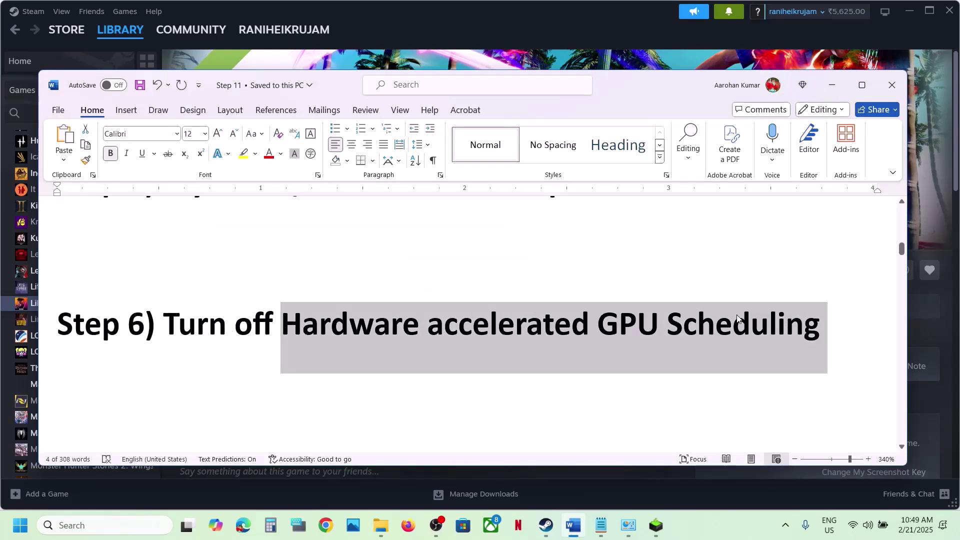
# Step: Search Windows for the copied phrase "Hardware accelerated GPU Scheduling" and open Graphics settings
pyautogui.click(119, 520)
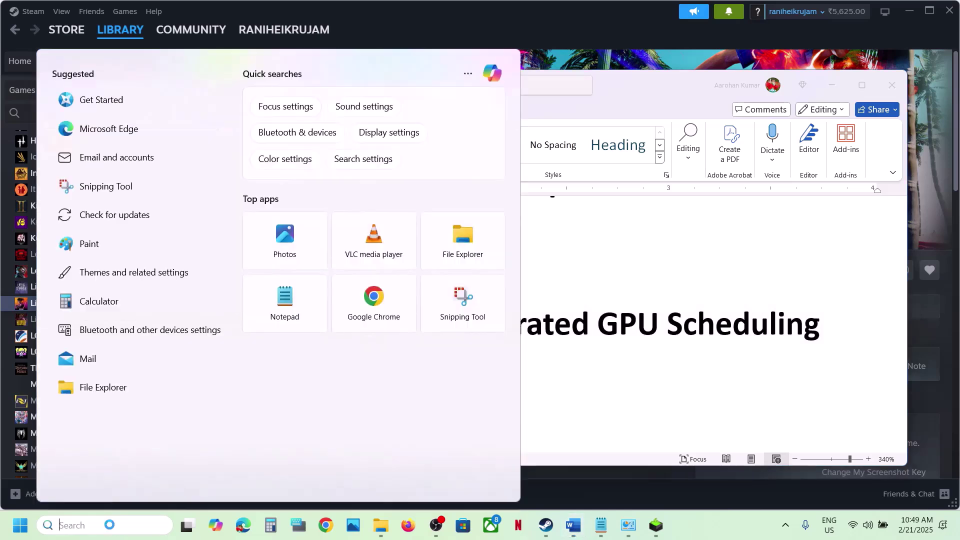
pyautogui.hotkey('ctrl', 'v')
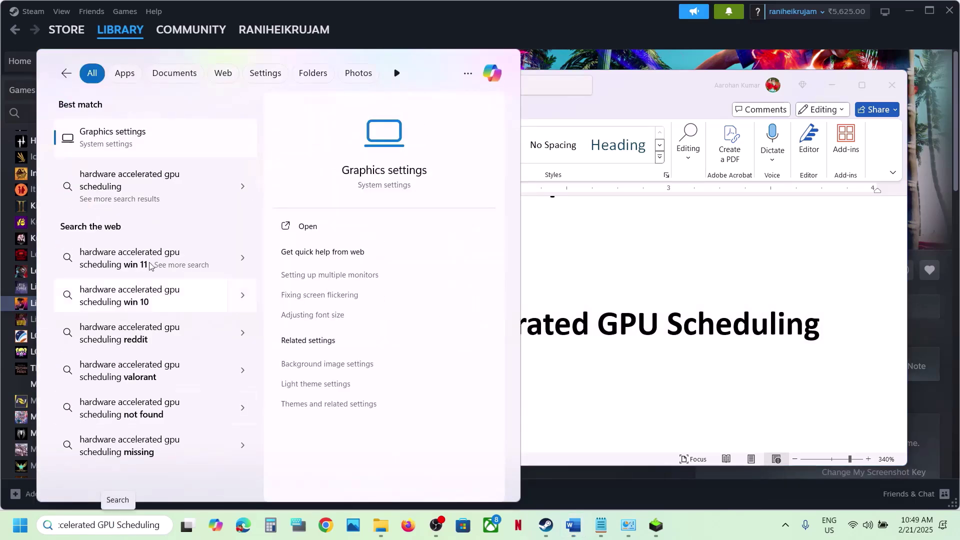
pyautogui.click(126, 146)
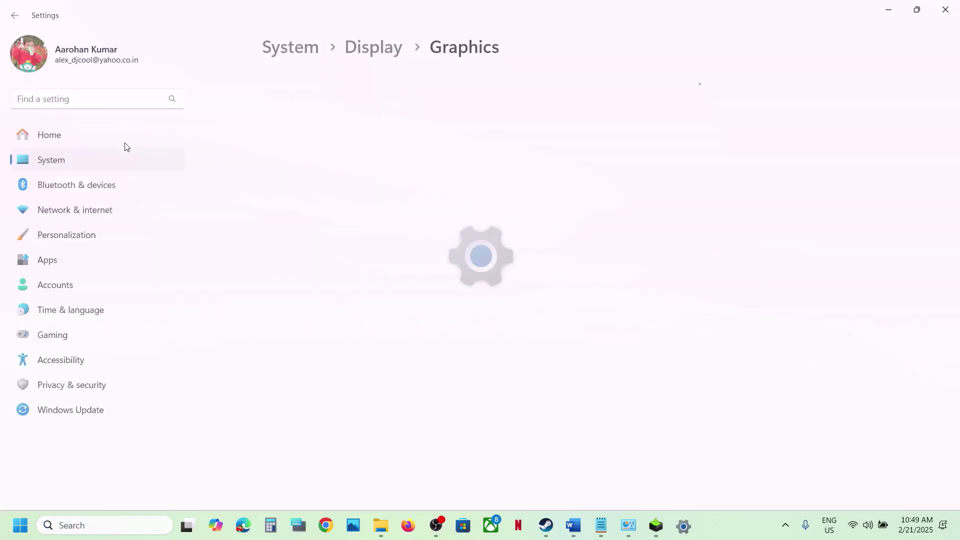
# Step: Go back to the System settings and reach the Graphics page through Display
pyautogui.click(63, 164)
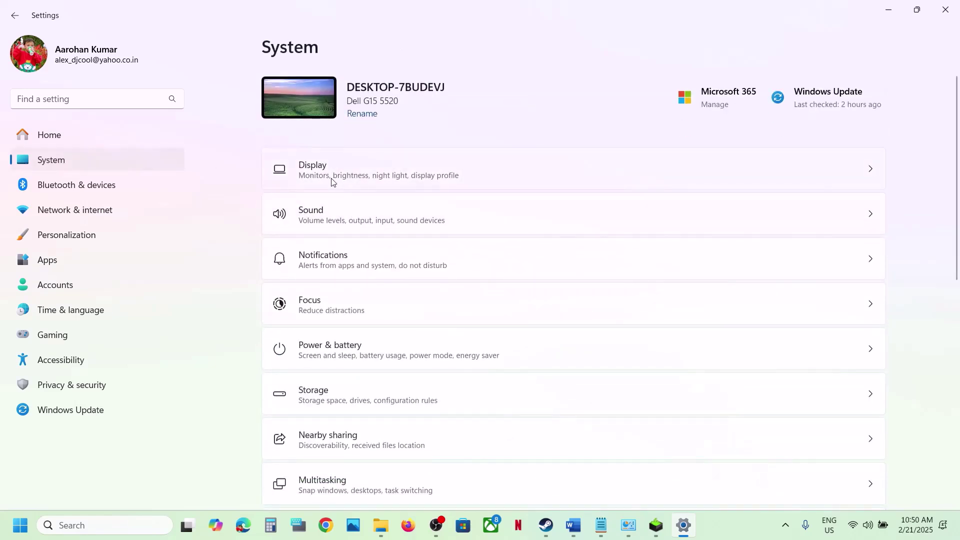
pyautogui.click(332, 180)
pyautogui.scroll(-5, 353, 302)
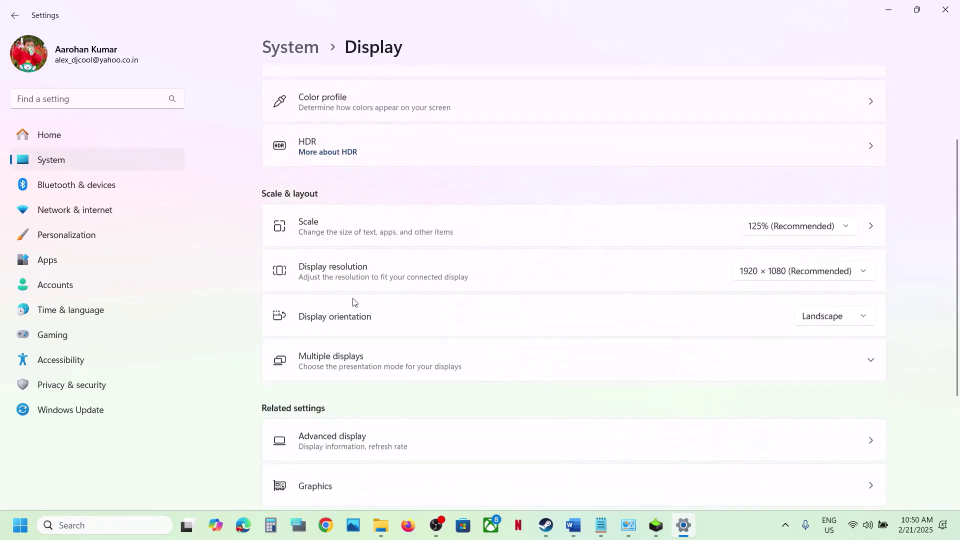
pyautogui.scroll(-1, 365, 336)
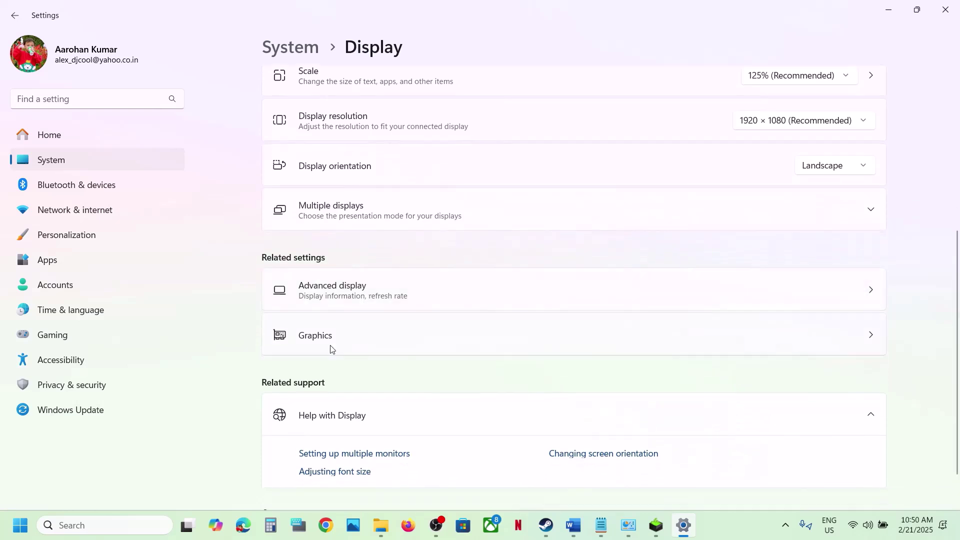
pyautogui.click(353, 345)
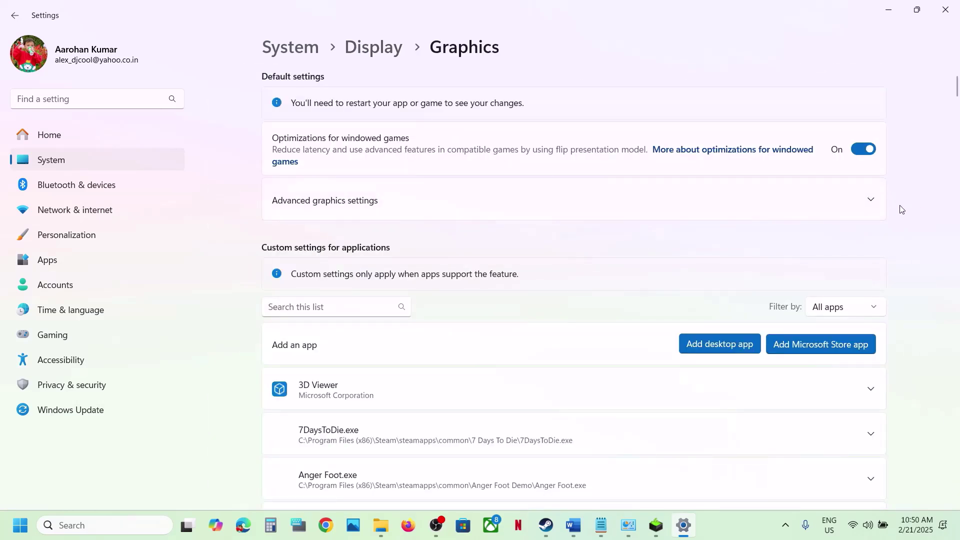
# Step: Turn off Hardware-accelerated GPU scheduling in the advanced graphics settings and close Settings
pyautogui.click(871, 201)
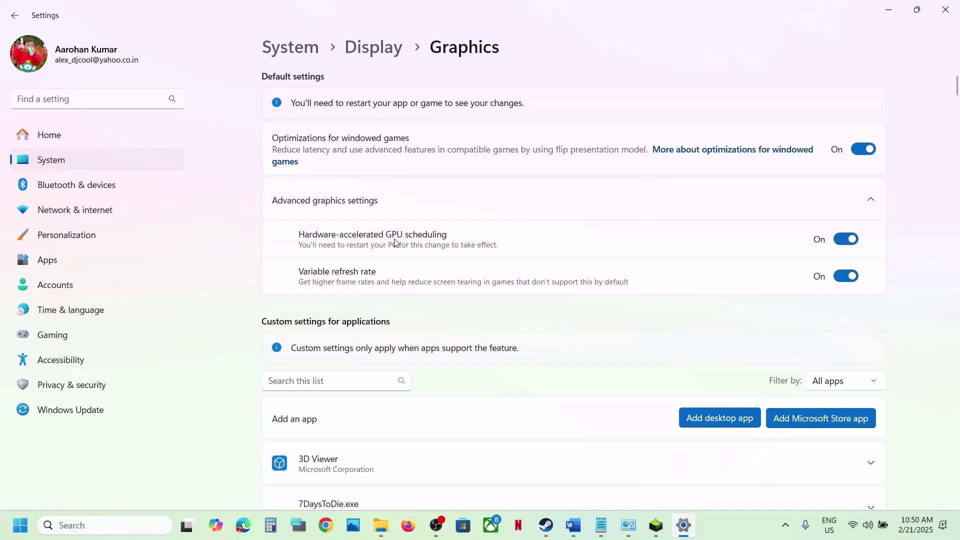
pyautogui.click(847, 239)
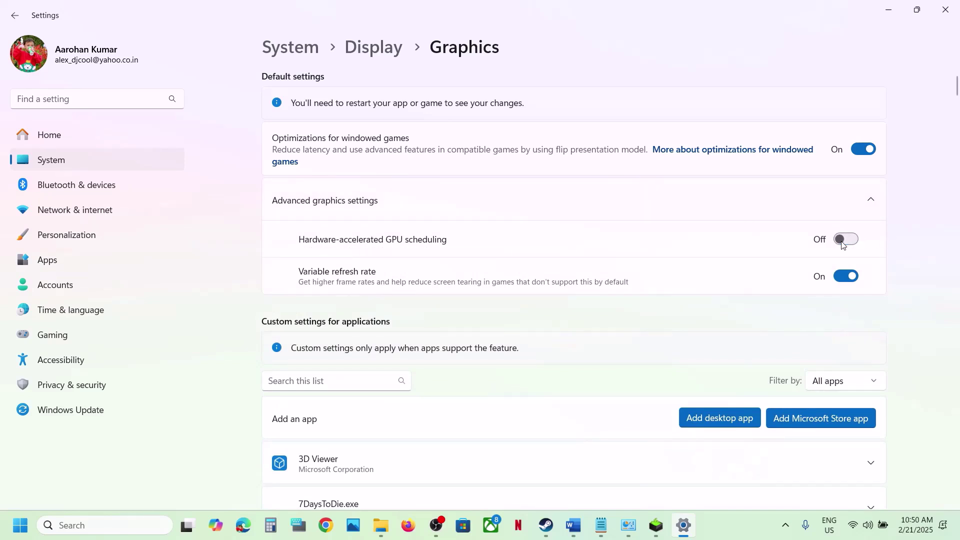
pyautogui.click(945, 9)
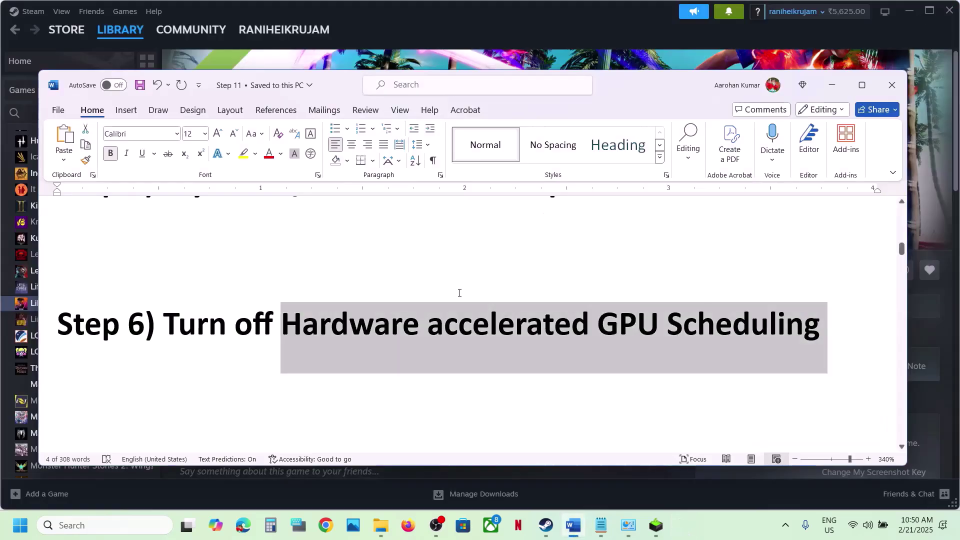
# Step: Review Step 6 in the document and read the Step 7 instruction on a clean graphics driver installation
pyautogui.moveTo(164, 345); pyautogui.dragTo(825, 348)
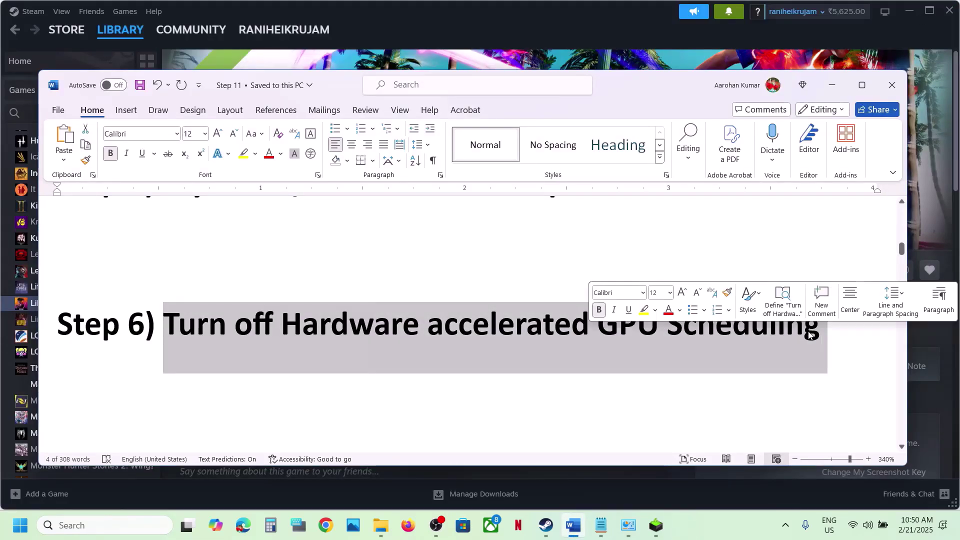
pyautogui.scroll(-5, 444, 340)
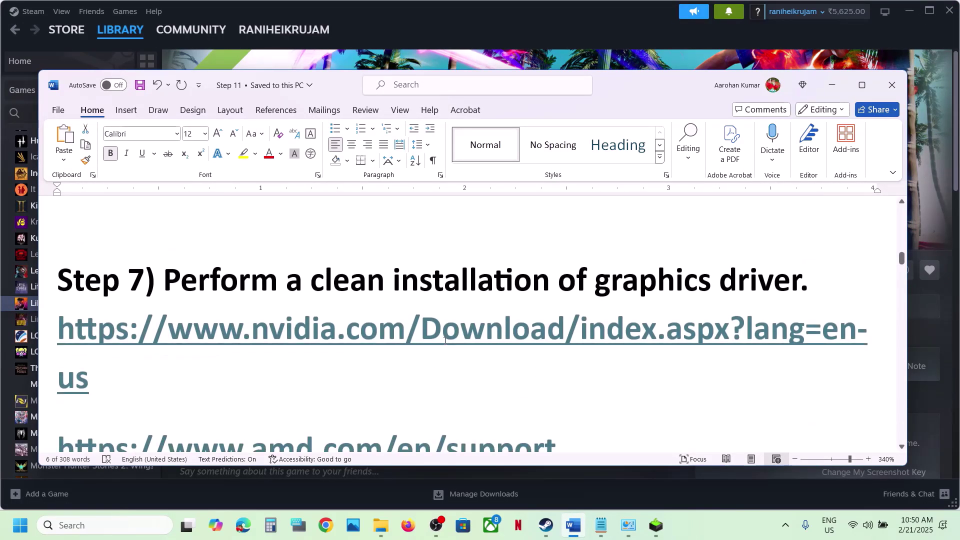
pyautogui.moveTo(171, 276); pyautogui.dragTo(523, 316)
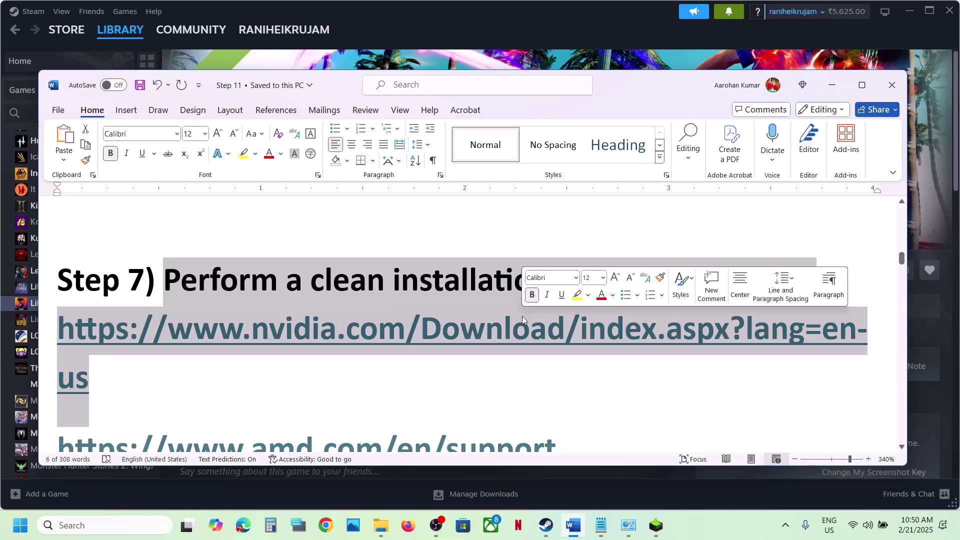
pyautogui.scroll(-1, 522, 316)
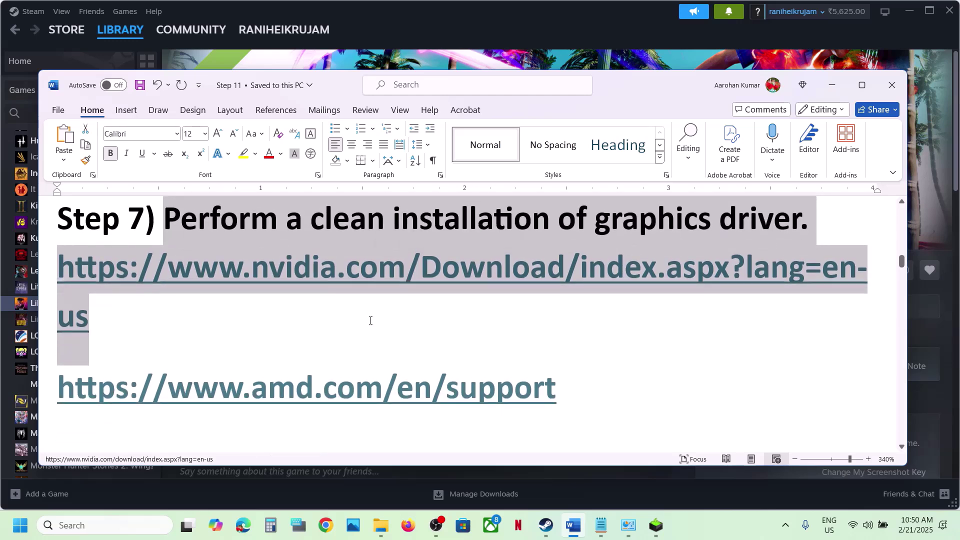
# Step: Open the NVIDIA driver download link from Step 7 and go to the manual driver search form
pyautogui.moveTo(561, 389); pyautogui.dragTo(77, 278)
pyautogui.keyDown('ctrl'); pyautogui.click(77, 278); pyautogui.keyUp('ctrl')
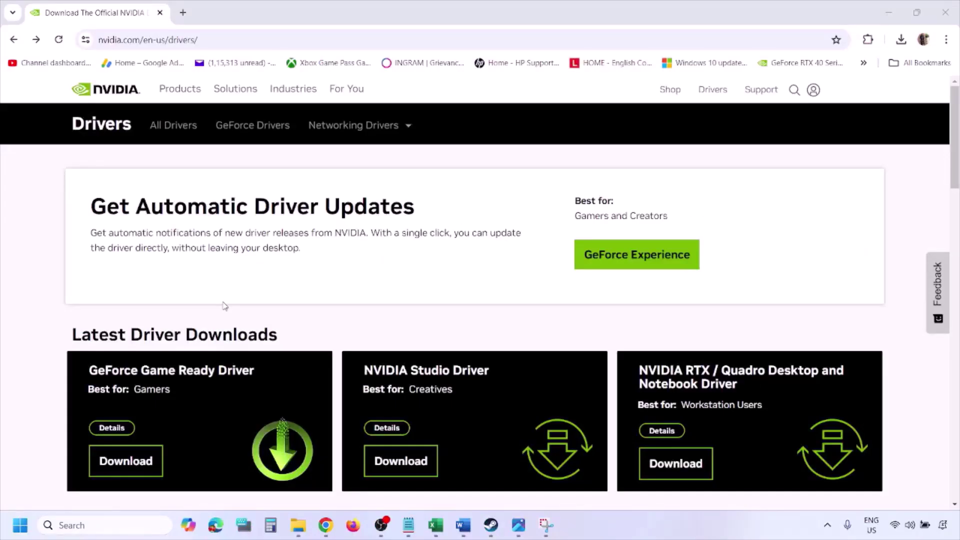
pyautogui.scroll(-8, 224, 306)
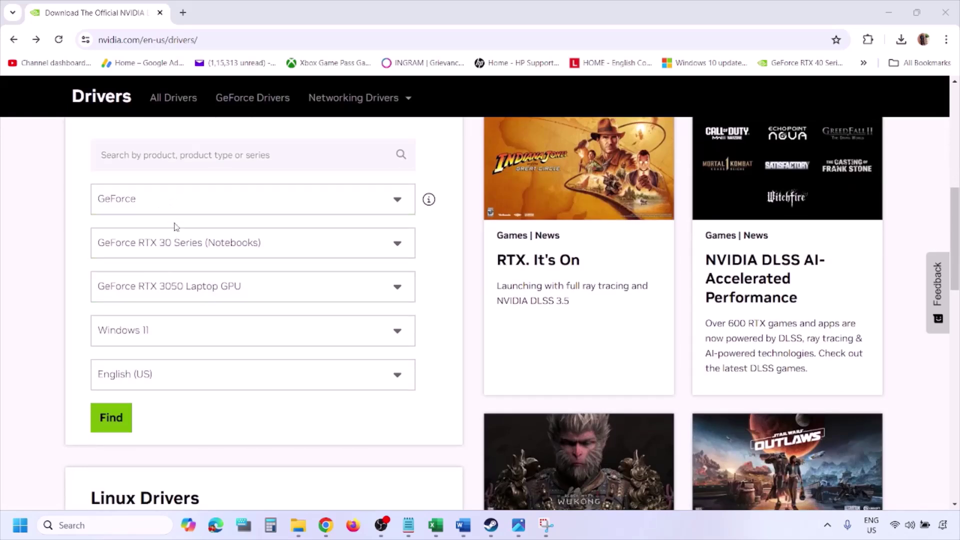
# Step: Choose Windows 11 as the operating system and find drivers for the GeForce RTX 3050 Laptop GPU
pyautogui.click(159, 333)
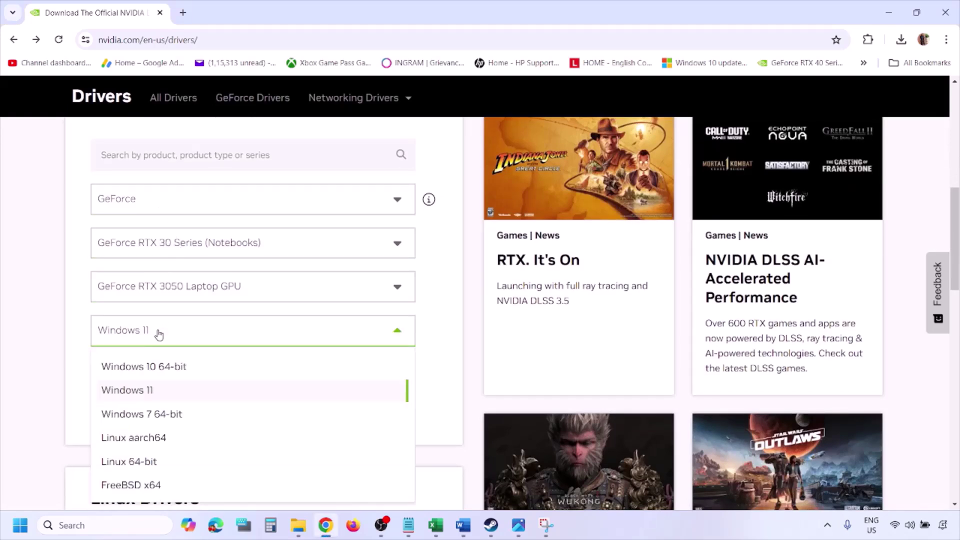
pyautogui.click(142, 393)
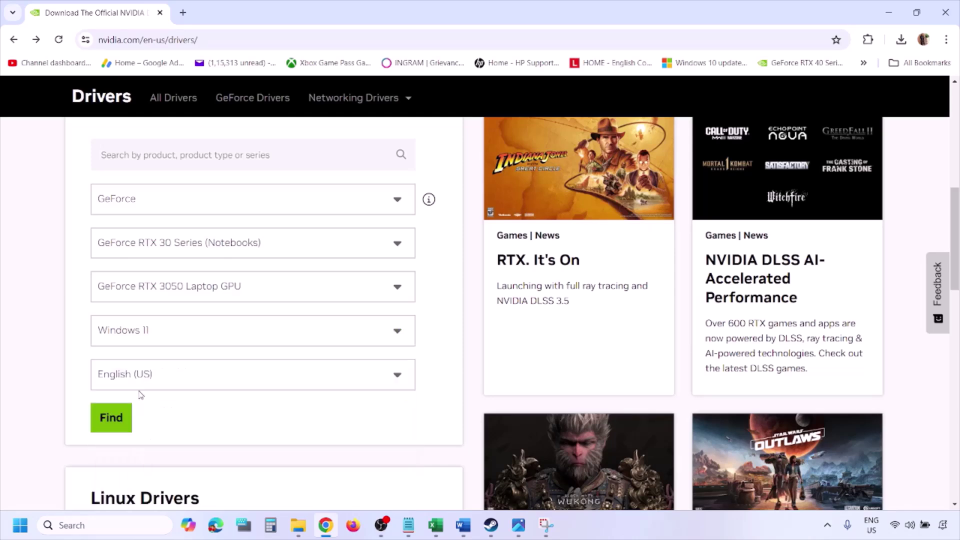
pyautogui.click(109, 418)
# Step: Switch to Photos and review screenshots 1.png to 5.png of the driver download, Custom (Advanced) option and clean installation setting
pyautogui.click(519, 525)
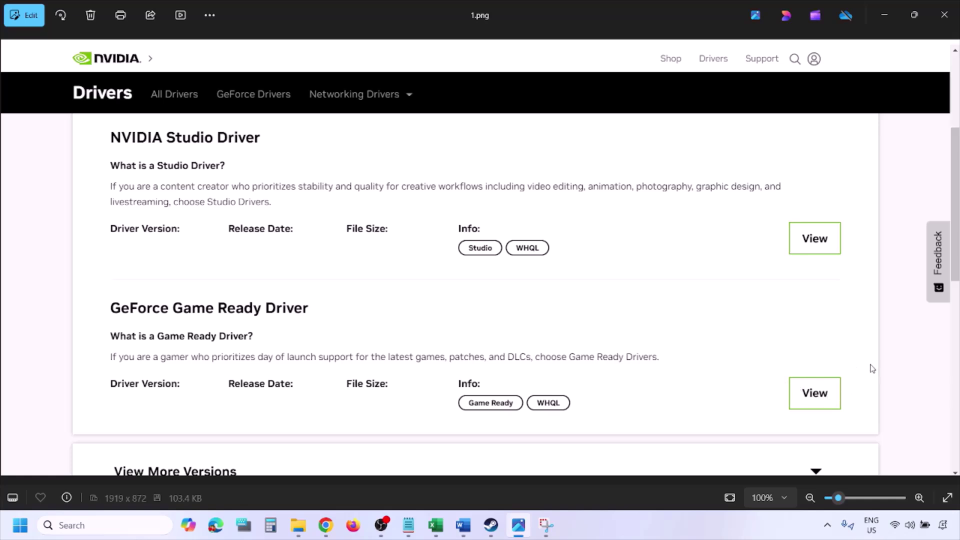
pyautogui.press('Right')
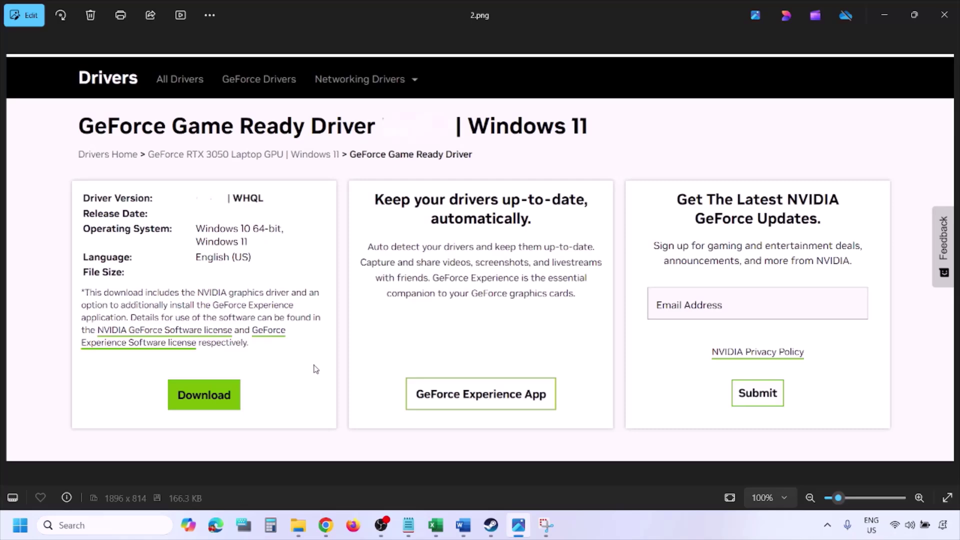
pyautogui.press('Right')
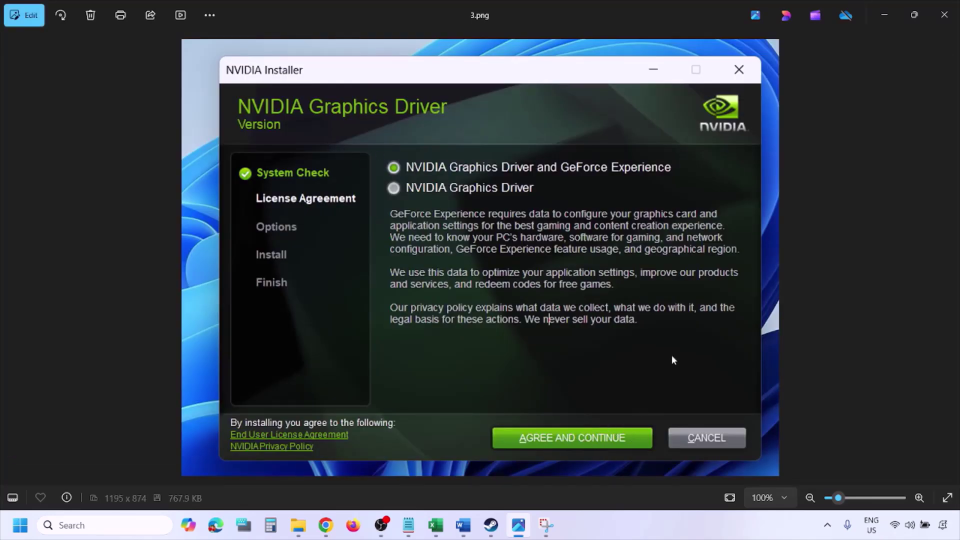
pyautogui.press('Right')
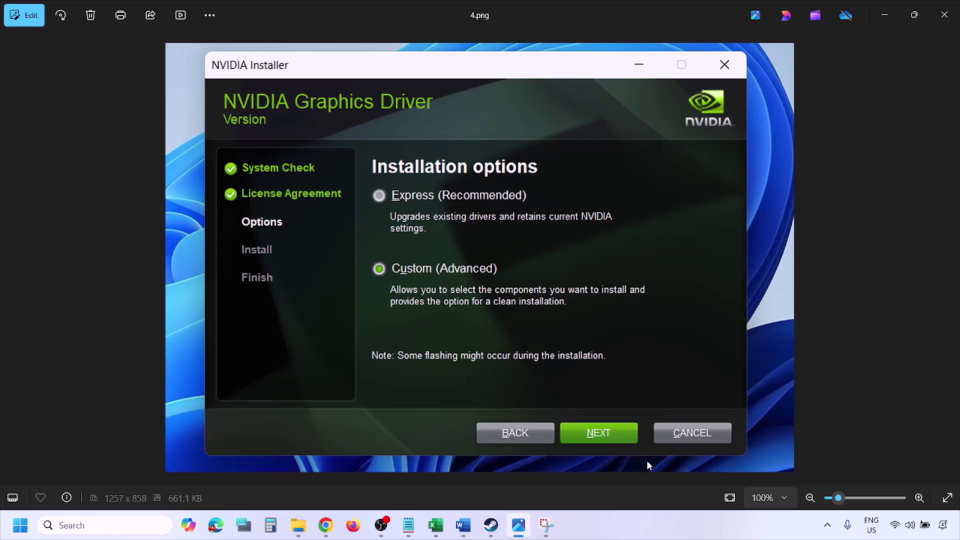
pyautogui.press('Right')
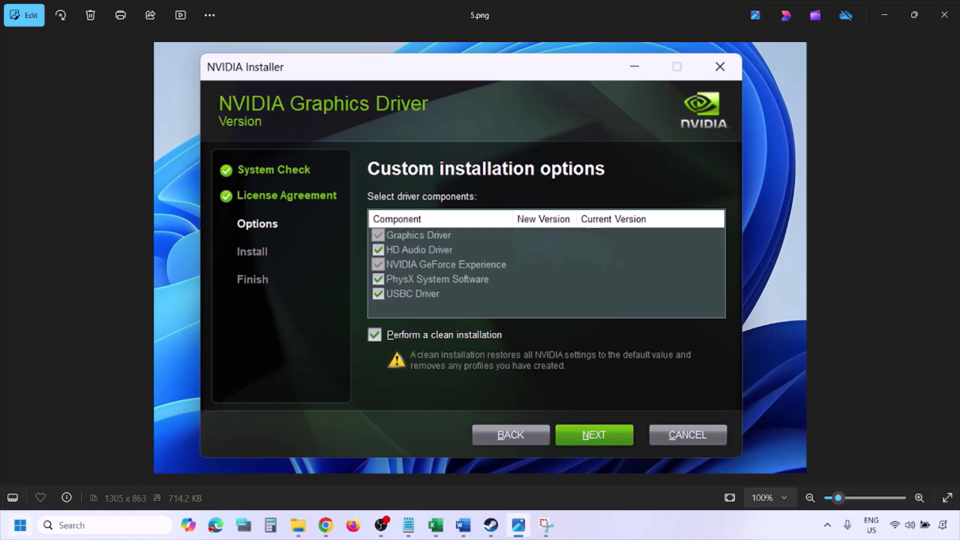
# Step: Look up the computer's Restart power option without restarting
pyautogui.click(20, 525)
pyautogui.click(364, 483)
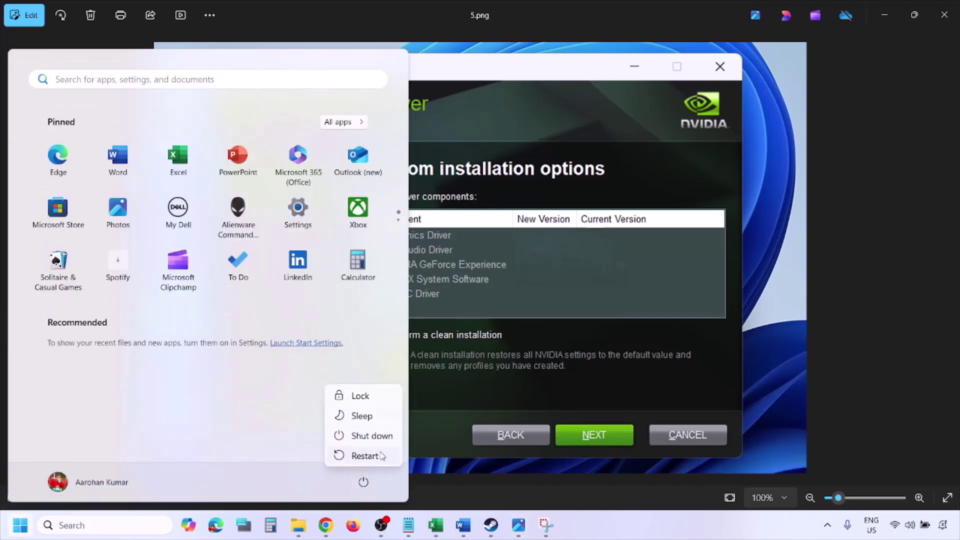
pyautogui.press('Escape')
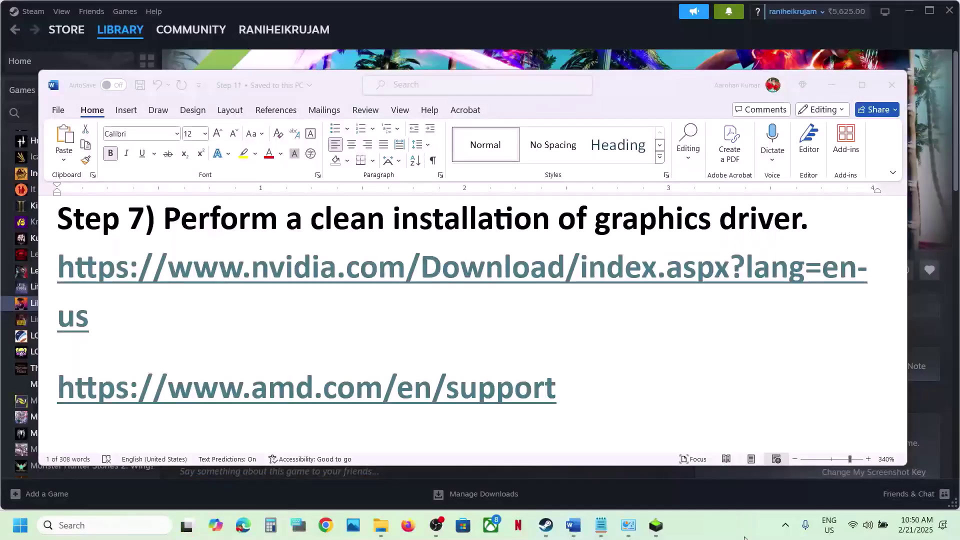
# Step: Highlight the AMD support link in Step 7 of the Word document and read the Step 8 instruction on the dedicated graphics card
pyautogui.click(601, 386)
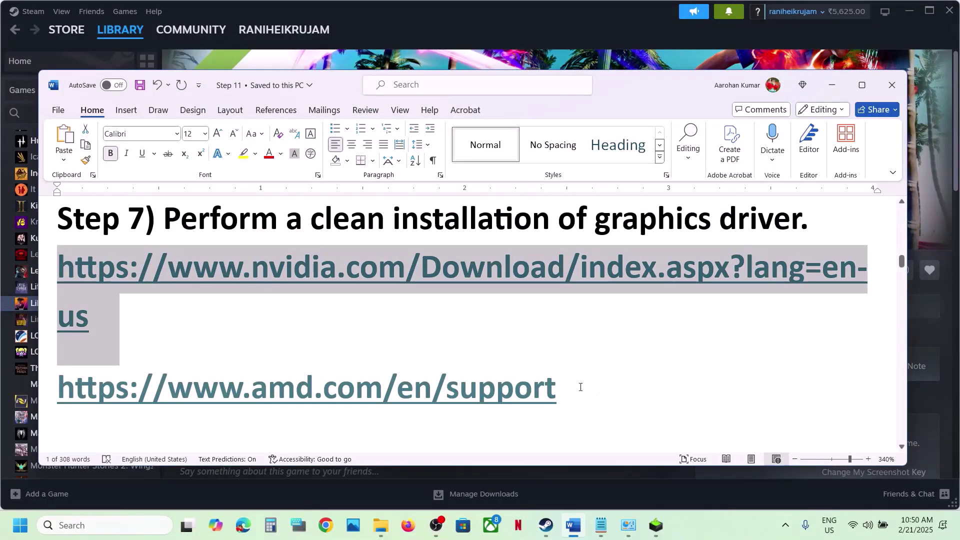
pyautogui.tripleClick(261, 388)
pyautogui.scroll(-2, 157, 395)
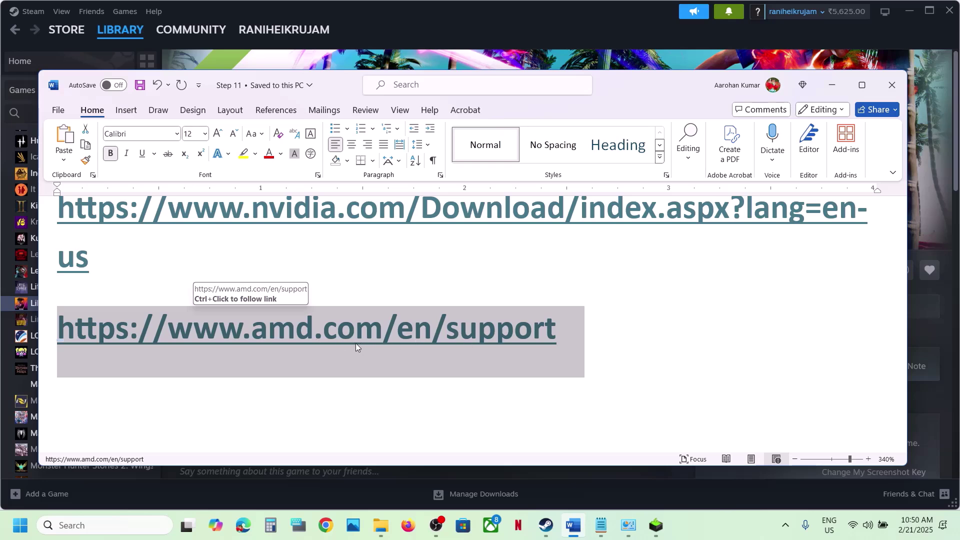
pyautogui.scroll(-2, 364, 355)
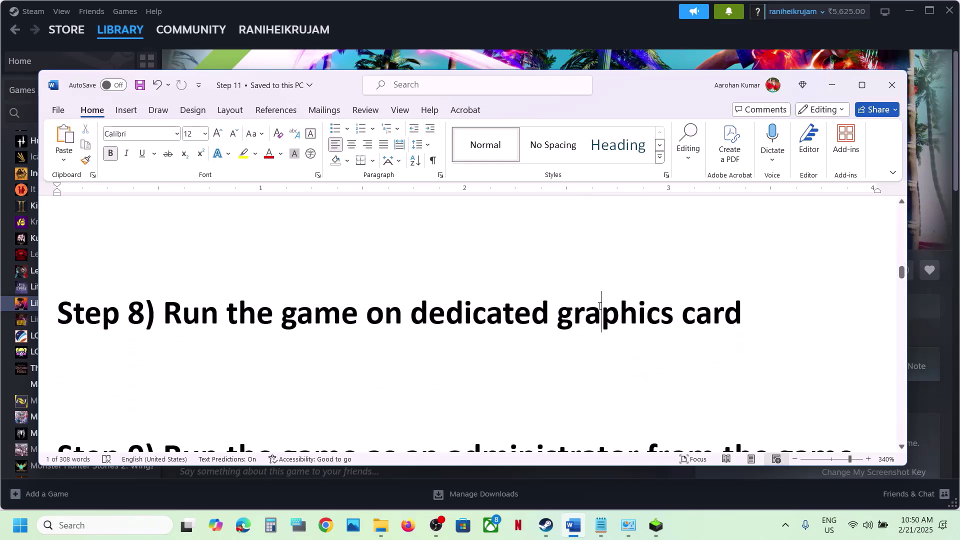
# Step: Copy the word "graphics" from the Step 8 heading, search Windows for it and open Graphics settings
pyautogui.doubleClick(600, 310)
pyautogui.hotkey('ctrl', 'c')
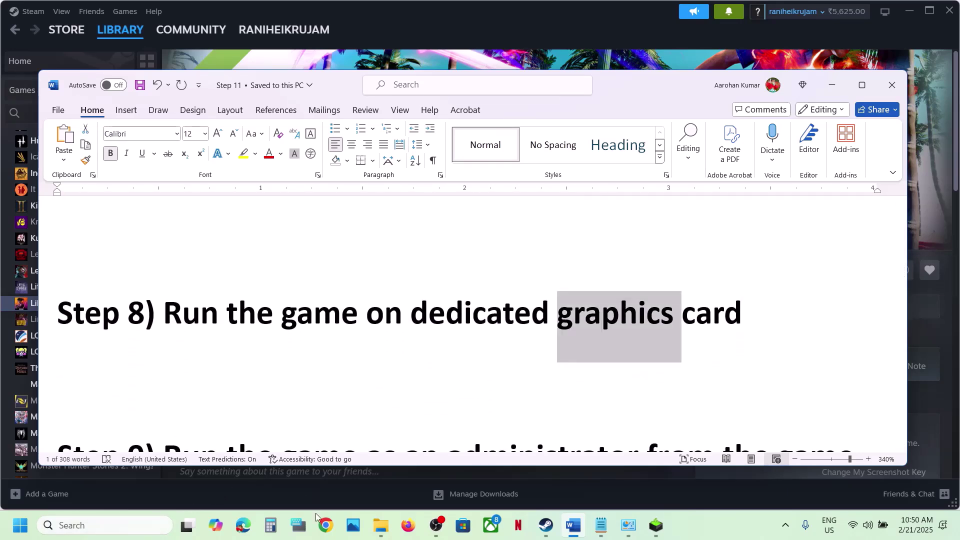
pyautogui.click(100, 525)
pyautogui.hotkey('ctrl', 'v')
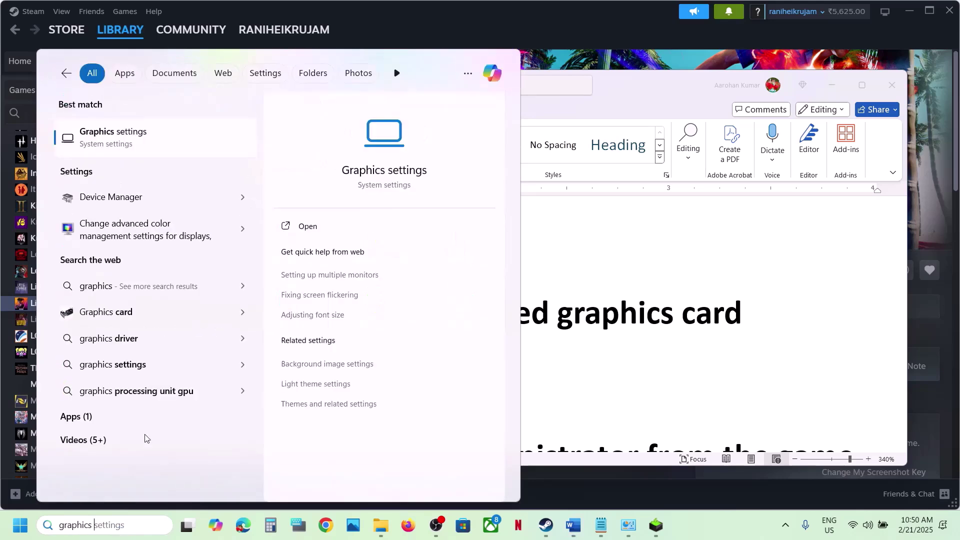
pyautogui.click(126, 144)
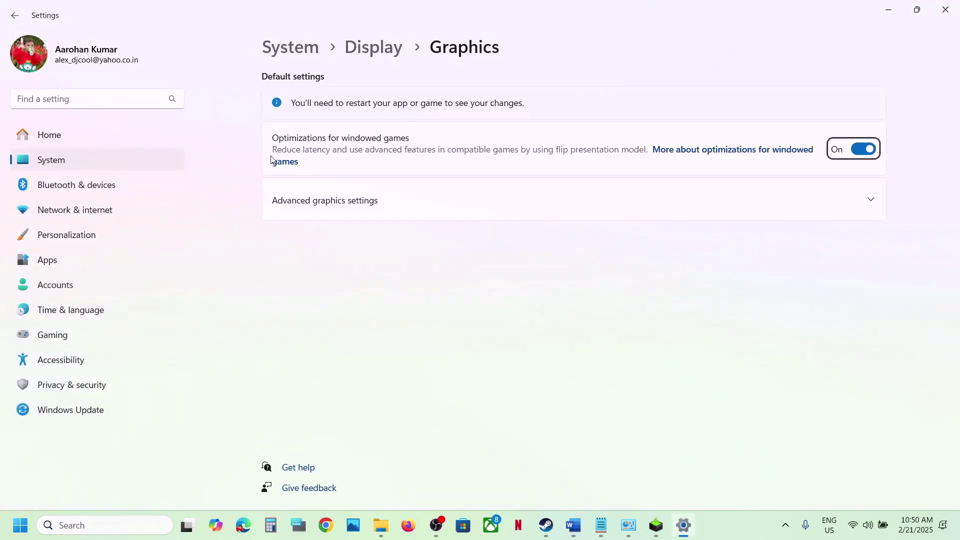
# Step: Add the likeadragonpirates application from steamapps\common\LikeADragonPiratesDemo\runtime\media to the custom graphics settings as a desktop app
pyautogui.click(705, 350)
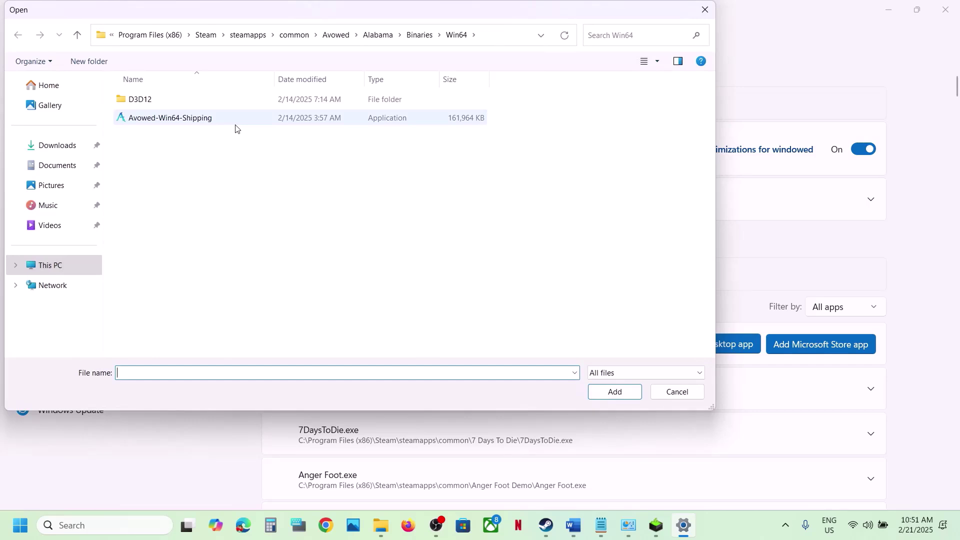
pyautogui.click(250, 36)
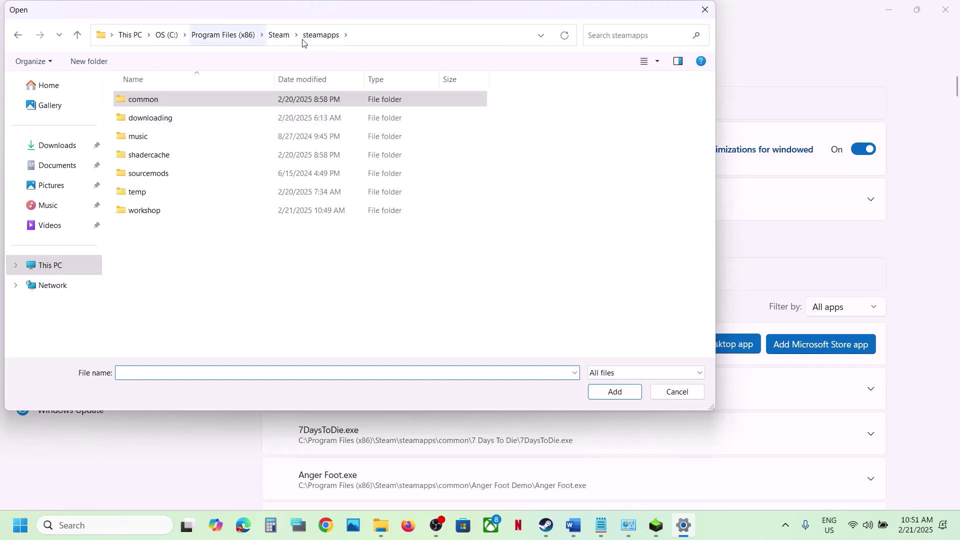
pyautogui.doubleClick(161, 98)
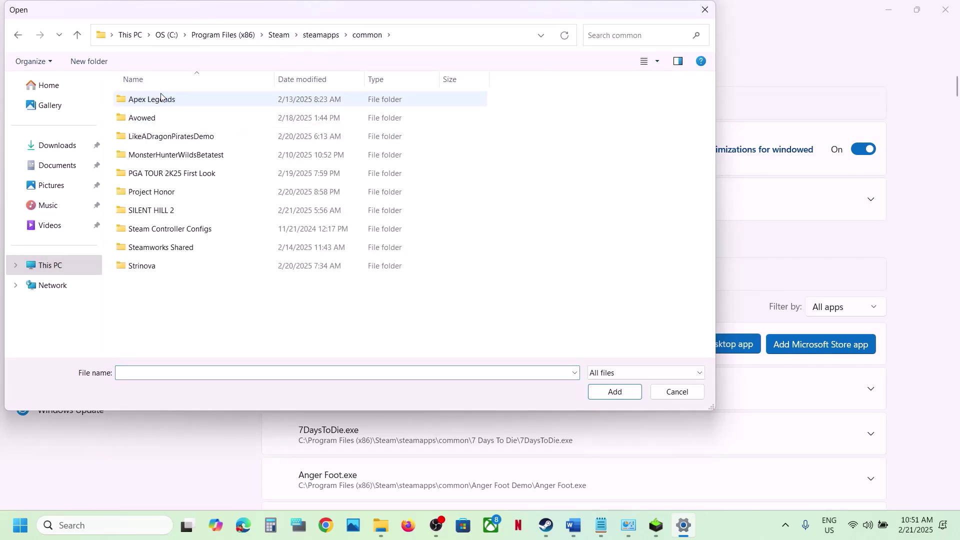
pyautogui.click(436, 33)
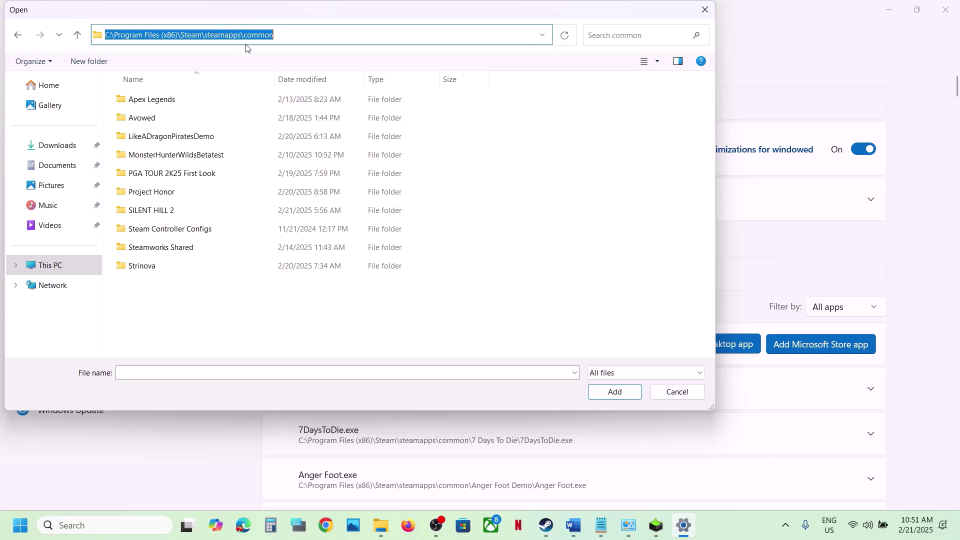
pyautogui.click(180, 140)
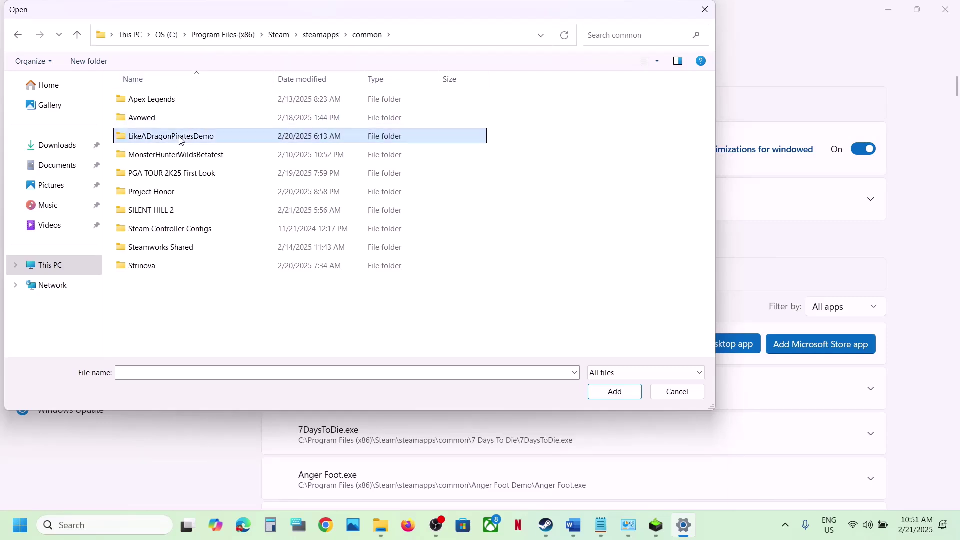
pyautogui.doubleClick(192, 139)
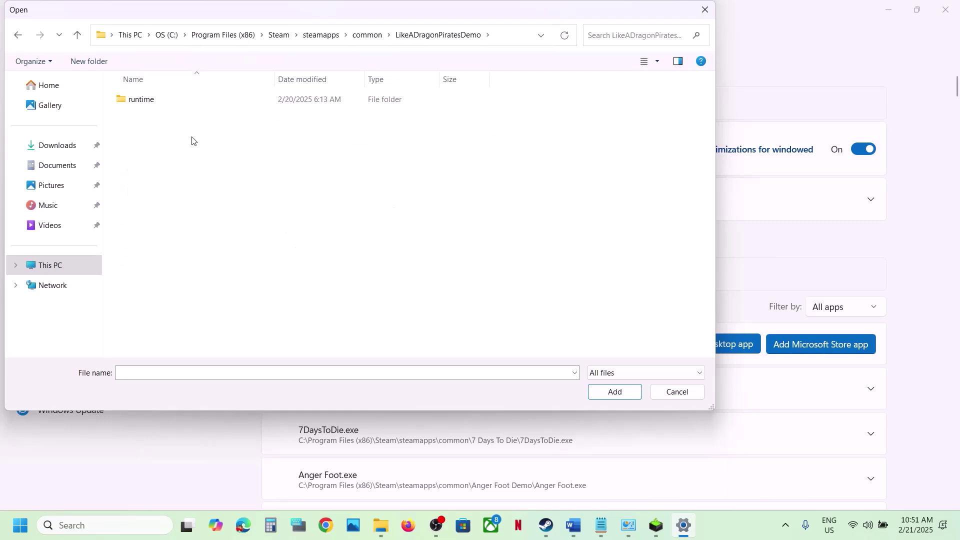
pyautogui.doubleClick(159, 103)
pyautogui.doubleClick(160, 103)
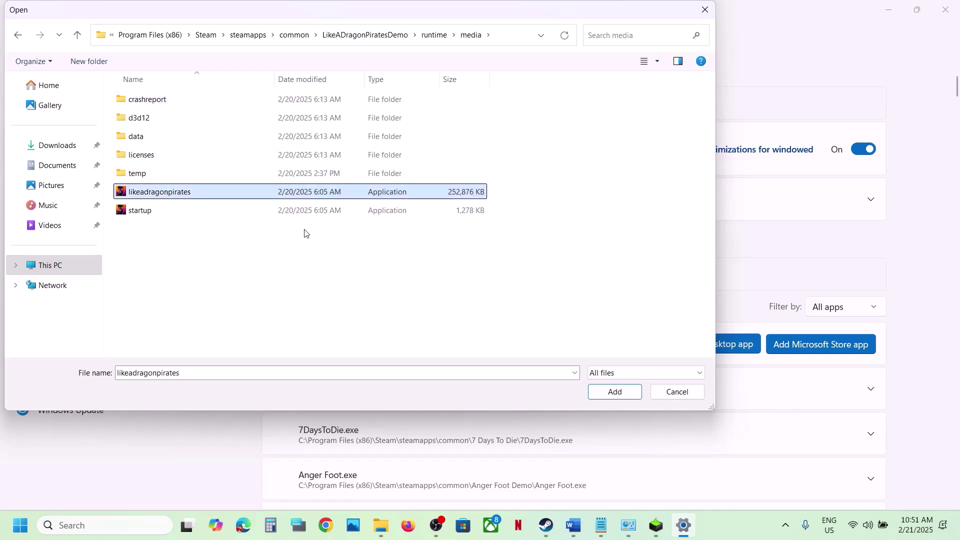
pyautogui.click(607, 393)
# Step: Set the GPU preference of Like a Dragon: Pirate Yakuza in Hawaii to High Performance (NVIDIA GeForce RTX 3050 Laptop GPU)
pyautogui.scroll(-5, 525, 372)
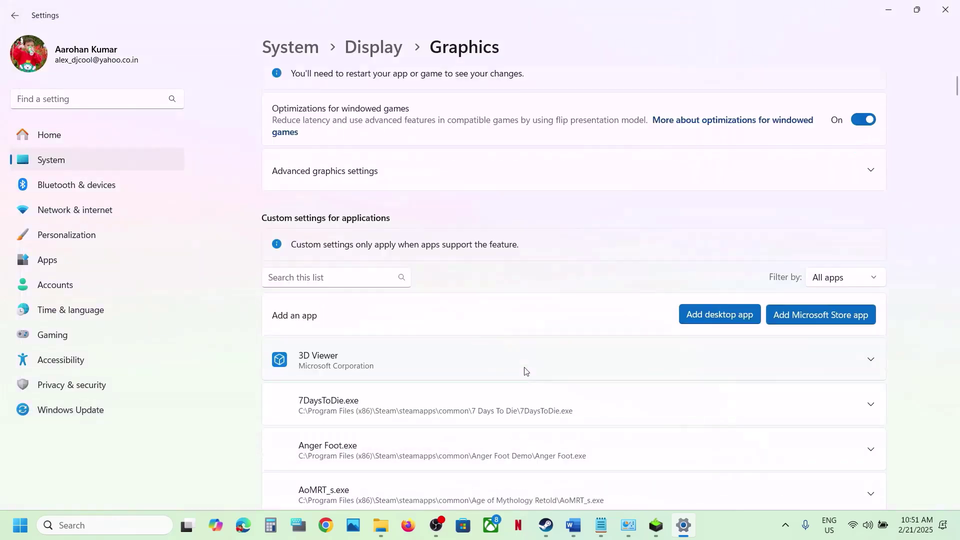
pyautogui.scroll(-15, 524, 371)
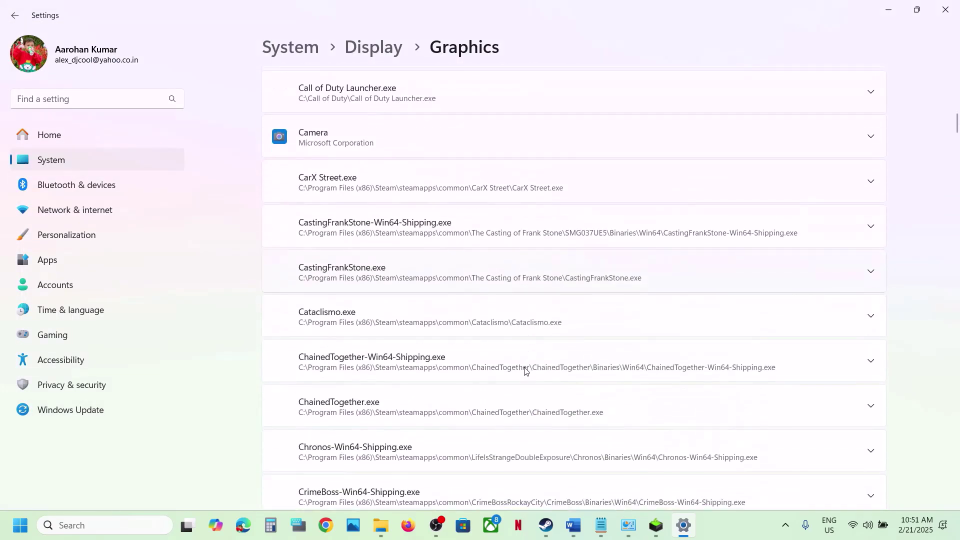
pyautogui.scroll(-18, 524, 371)
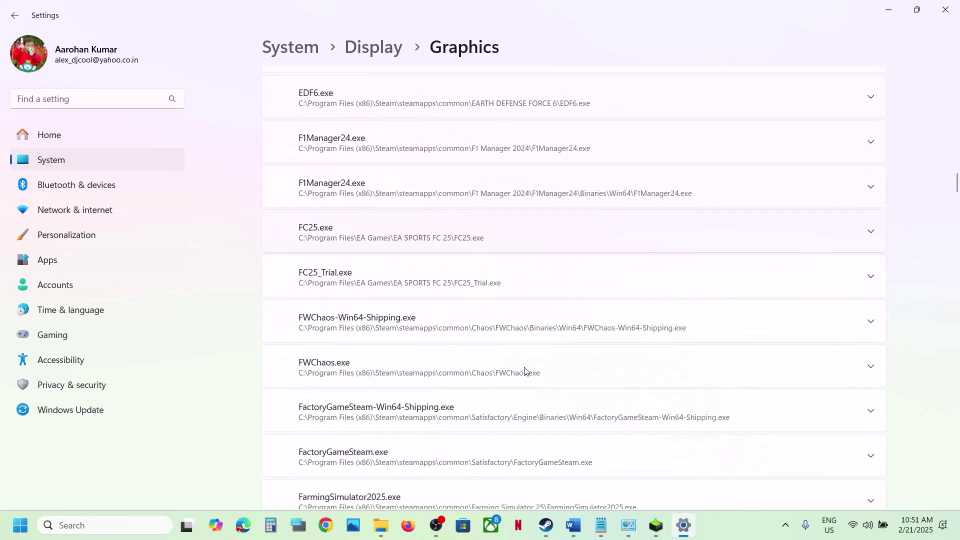
pyautogui.scroll(-18, 524, 371)
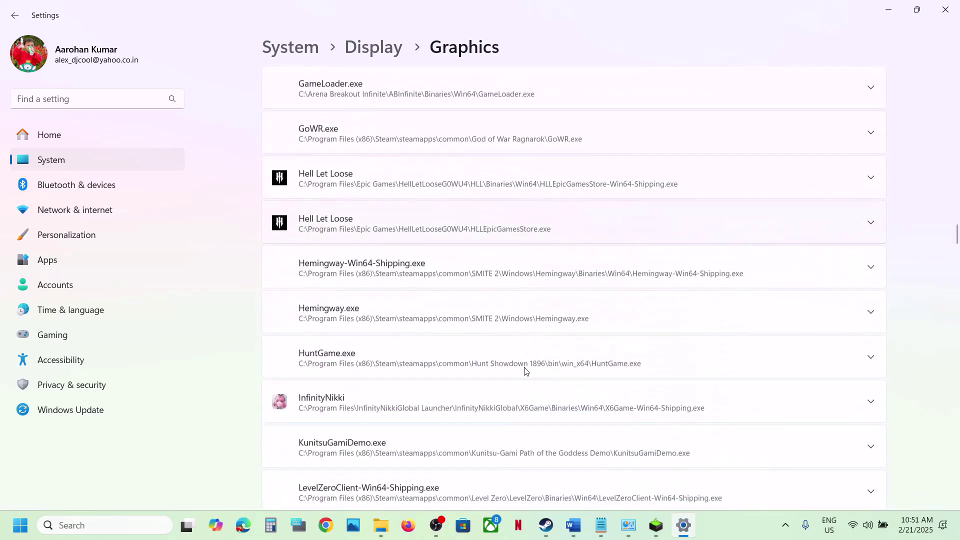
pyautogui.scroll(-5, 524, 371)
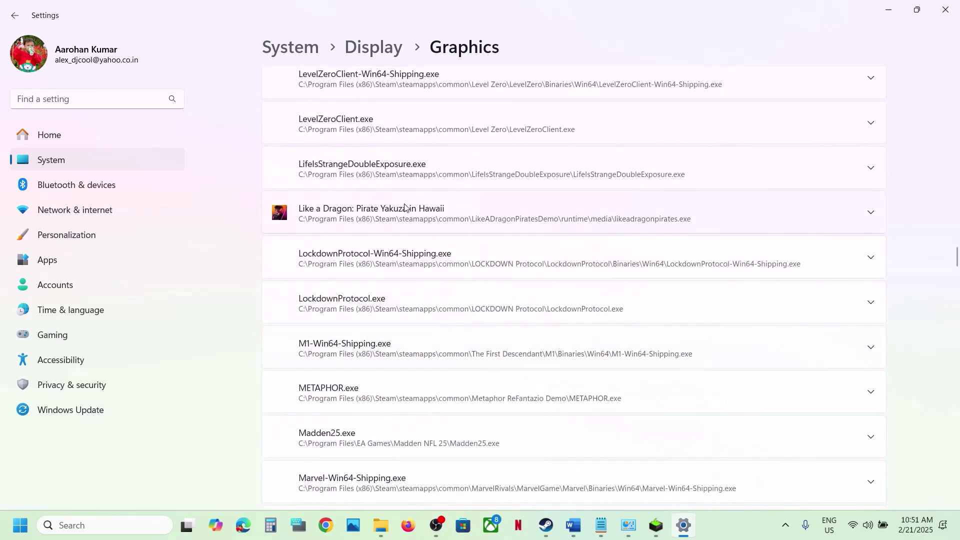
pyautogui.click(411, 228)
pyautogui.scroll(1, 410, 228)
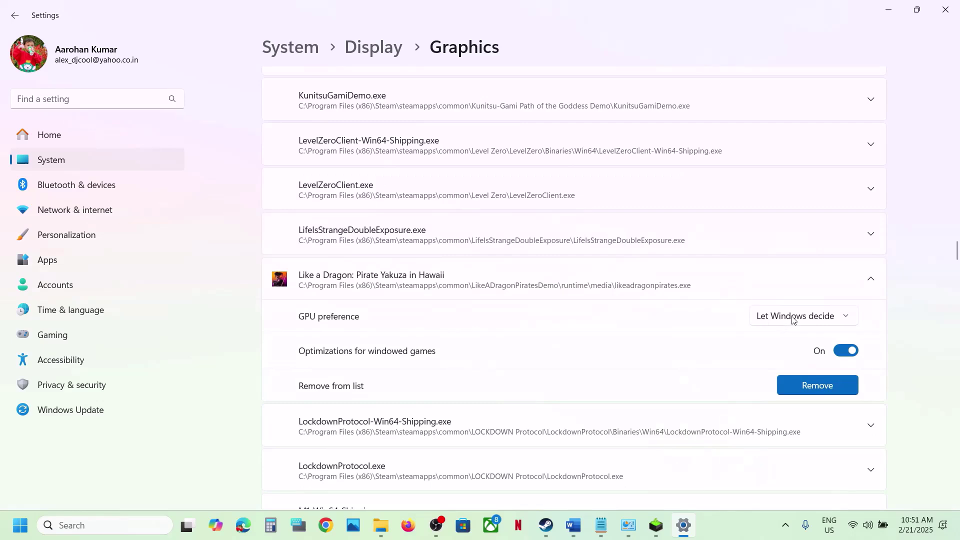
pyautogui.click(793, 317)
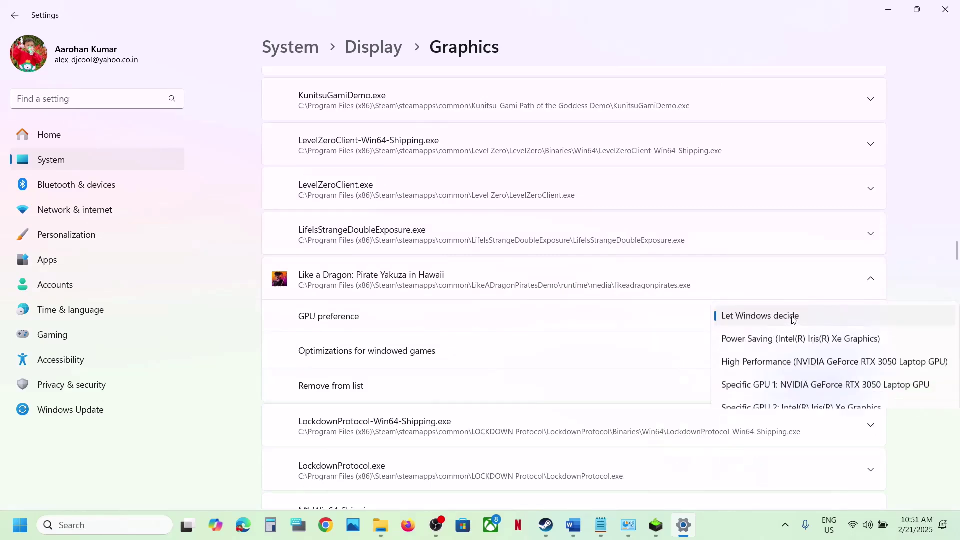
pyautogui.click(791, 363)
# Step: Add the startup application from the game's runtime\media folder to the custom graphics settings as another desktop app
pyautogui.scroll(20, 445, 302)
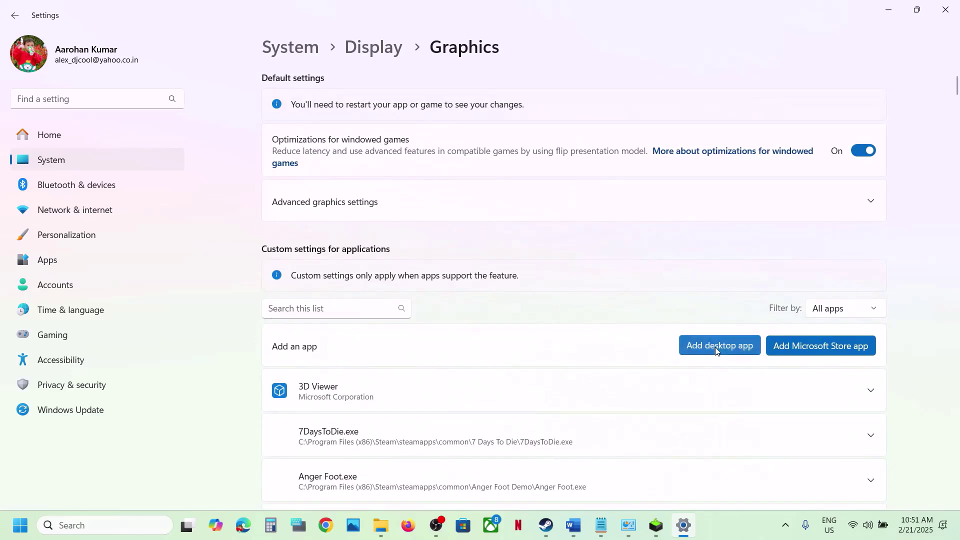
pyautogui.click(715, 348)
pyautogui.click(182, 213)
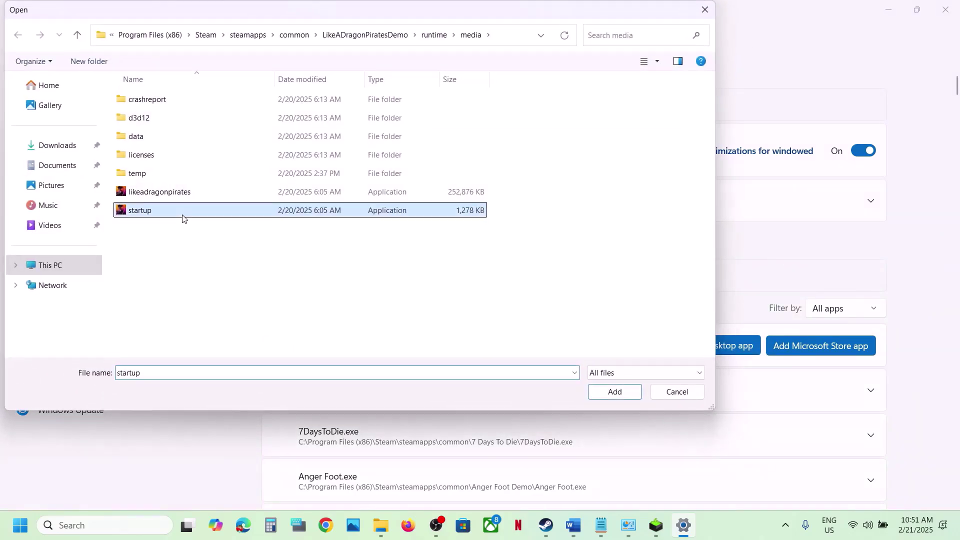
pyautogui.click(619, 393)
# Step: Set the GPU preference of Game Loader (startup.exe) to High Performance (NVIDIA GeForce RTX 3050 Laptop GPU) and close the settings
pyautogui.scroll(-15, 471, 412)
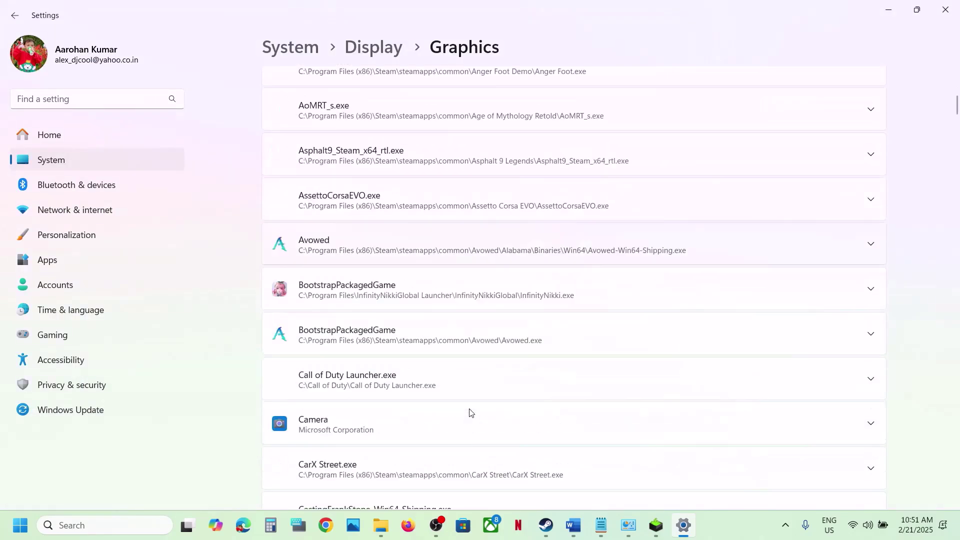
pyautogui.scroll(-20, 470, 412)
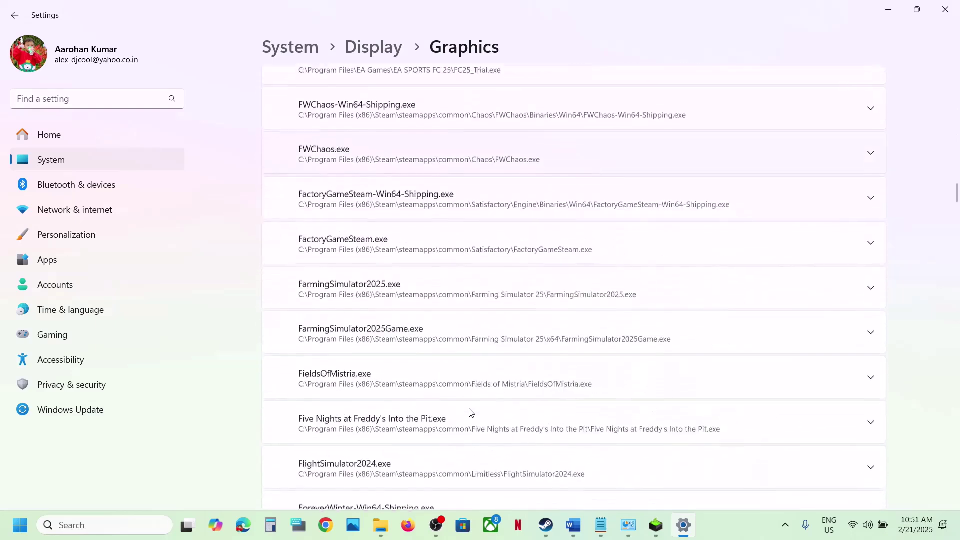
pyautogui.scroll(-5, 470, 412)
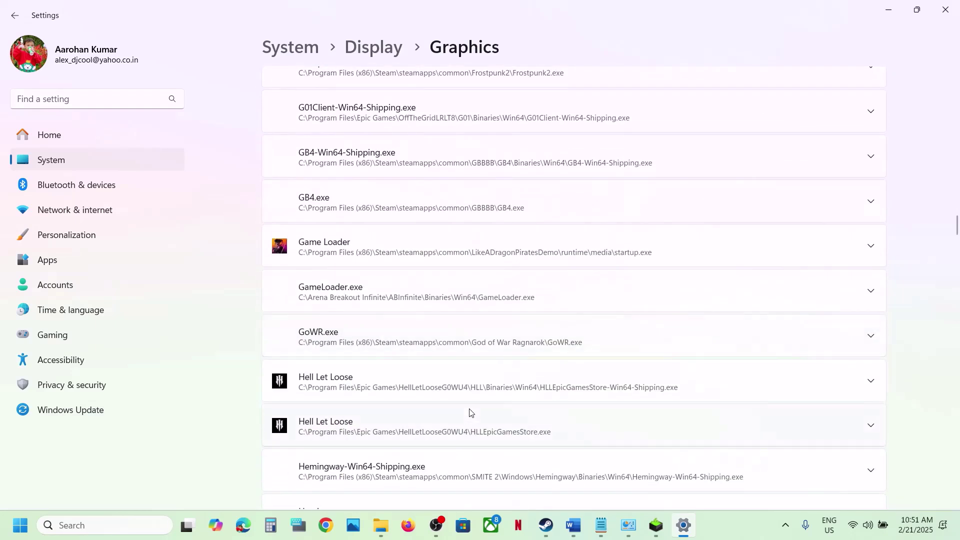
pyautogui.click(419, 262)
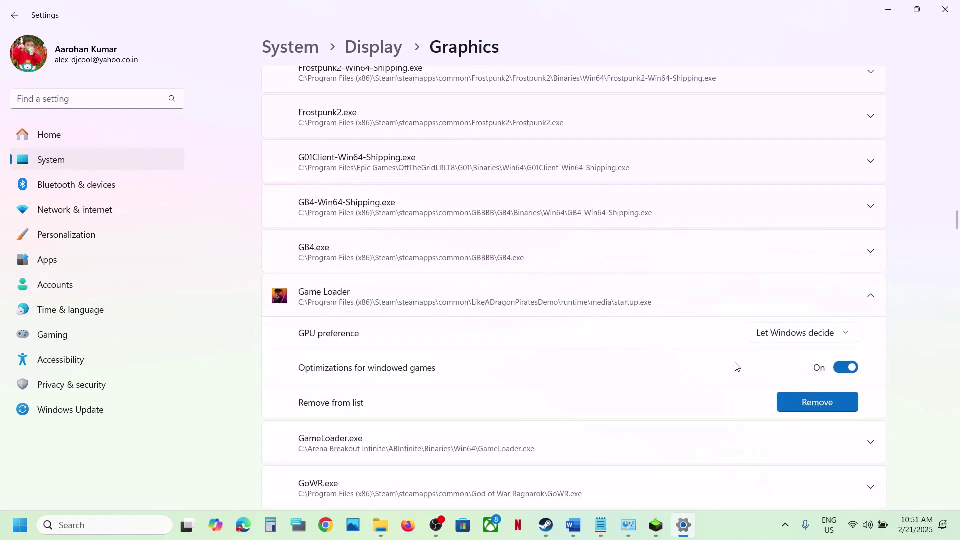
pyautogui.click(797, 340)
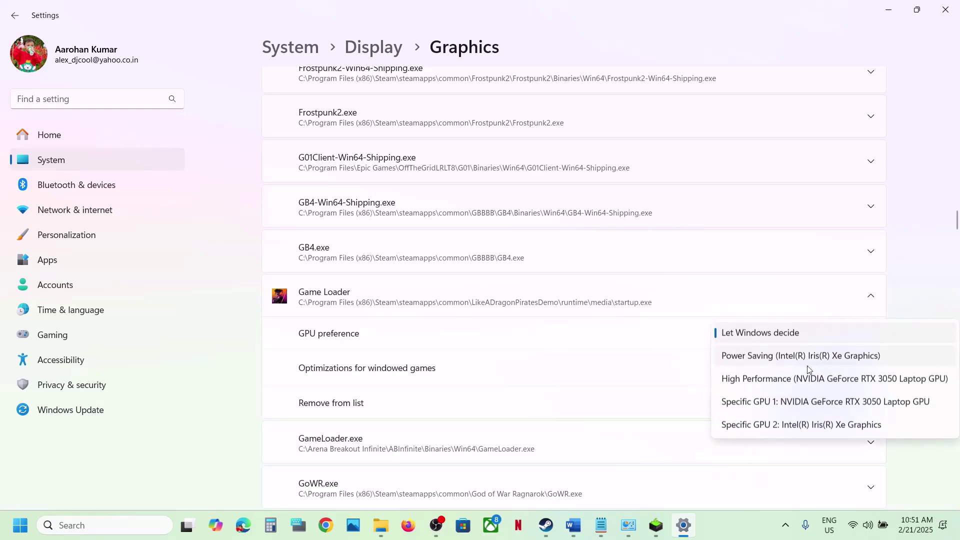
pyautogui.click(797, 379)
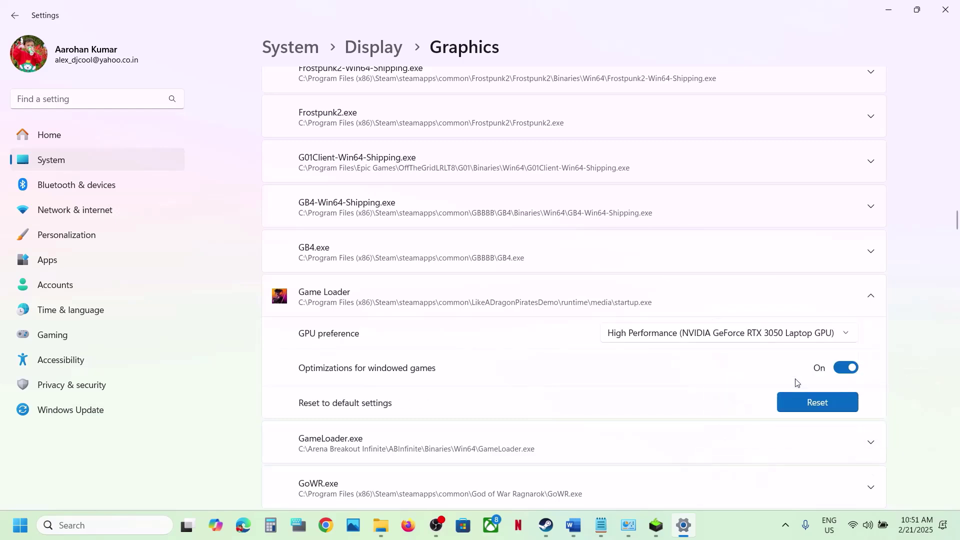
pyautogui.click(947, 11)
# Step: Highlight the Step 9 instruction, then open the runtime\media folder through the local files of Like a Dragon: Pirate Yakuza in Hawaii in Steam
pyautogui.scroll(-3, 392, 345)
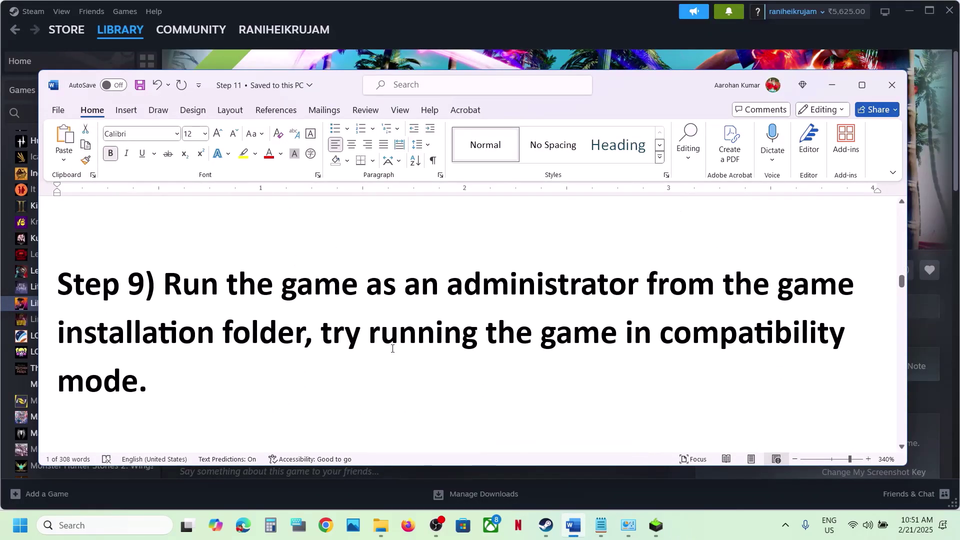
pyautogui.moveTo(180, 283); pyautogui.dragTo(304, 333)
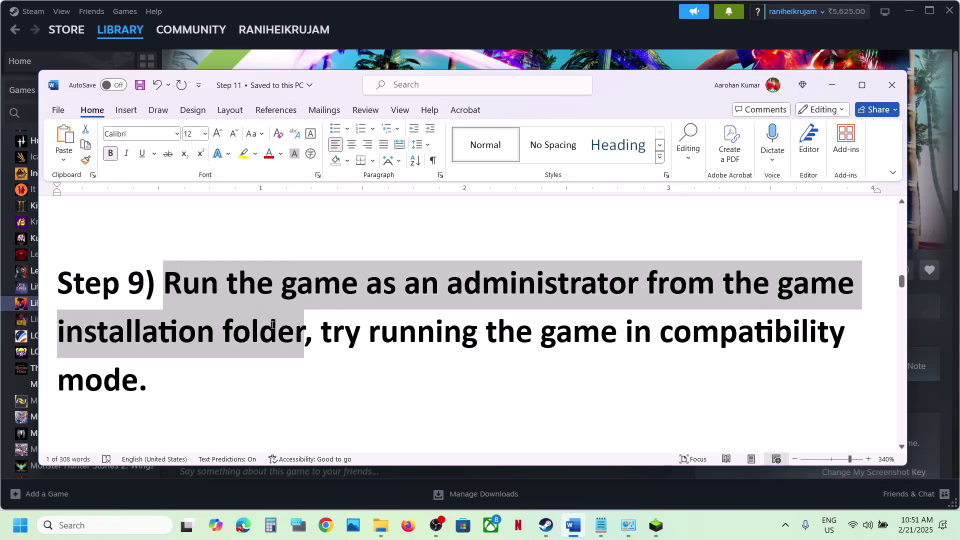
pyautogui.click(369, 22)
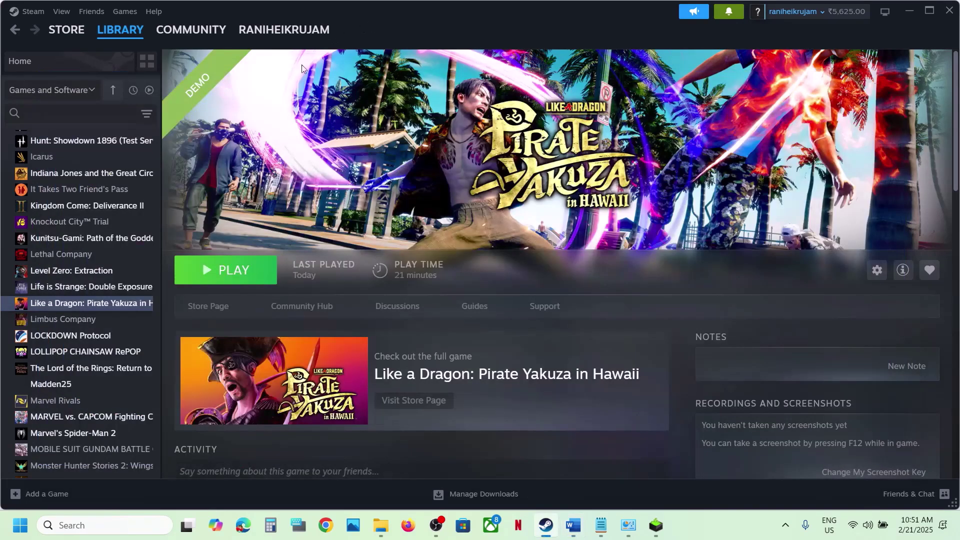
pyautogui.rightClick(92, 302)
pyautogui.moveTo(139, 377)
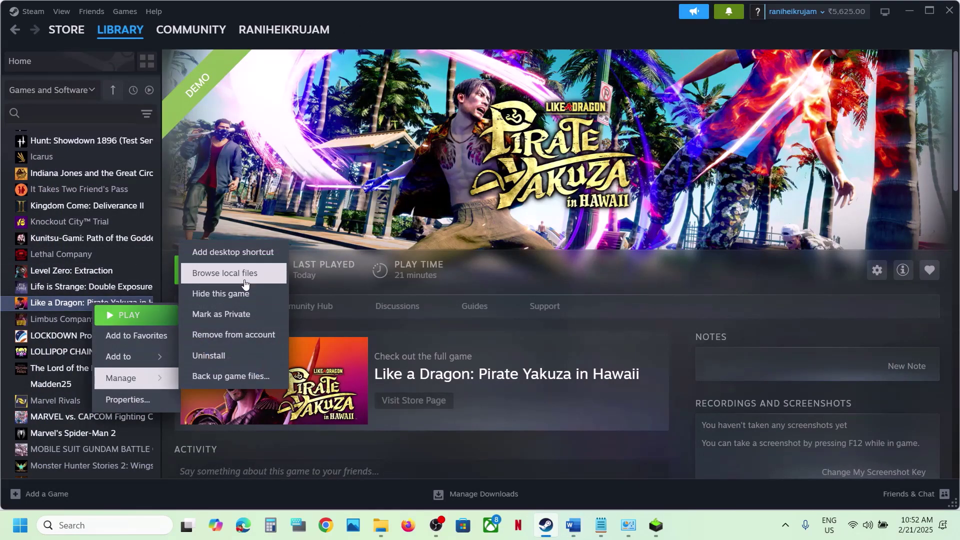
pyautogui.click(215, 273)
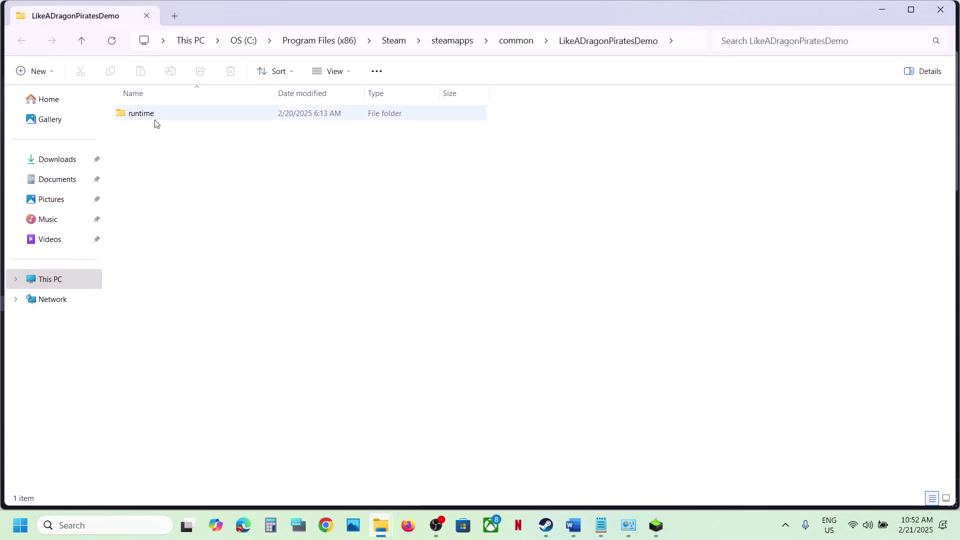
pyautogui.doubleClick(154, 120)
pyautogui.doubleClick(155, 120)
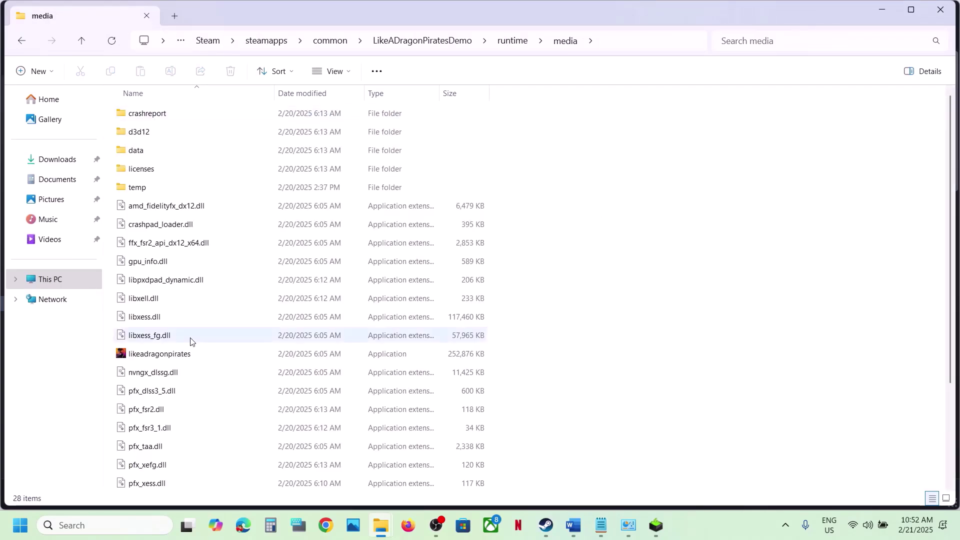
# Step: Set the likeadragonpirates application to run as an administrator in its compatibility properties
pyautogui.scroll(-3, 189, 339)
pyautogui.rightClick(159, 225)
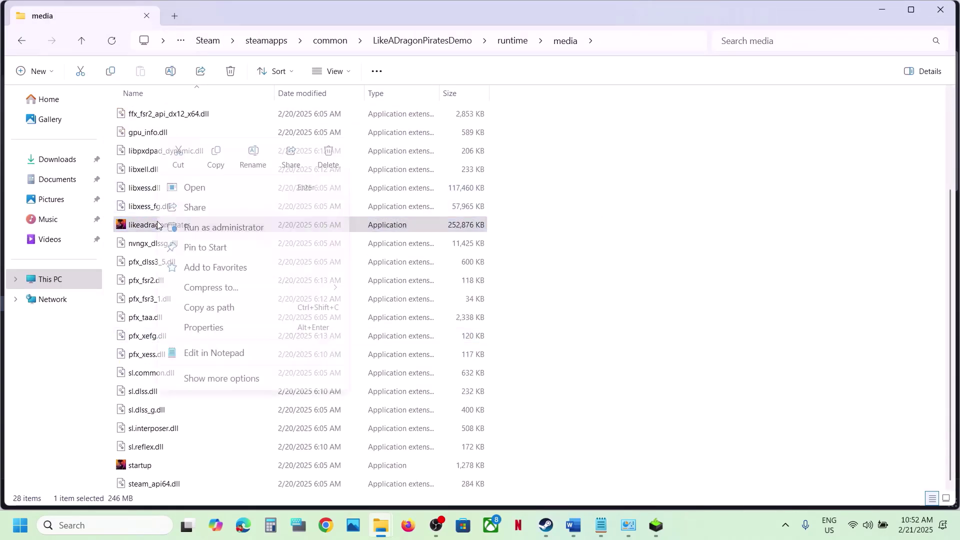
pyautogui.click(206, 330)
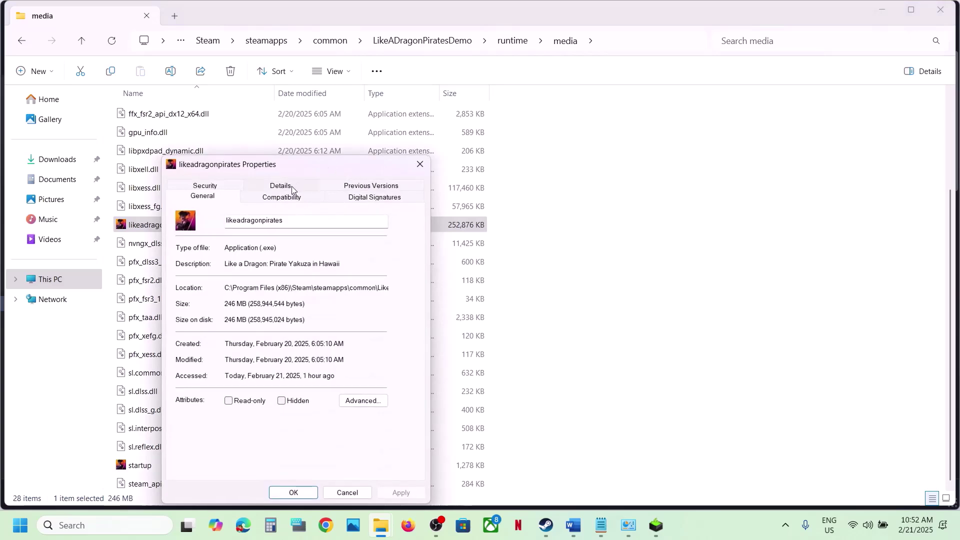
pyautogui.click(285, 198)
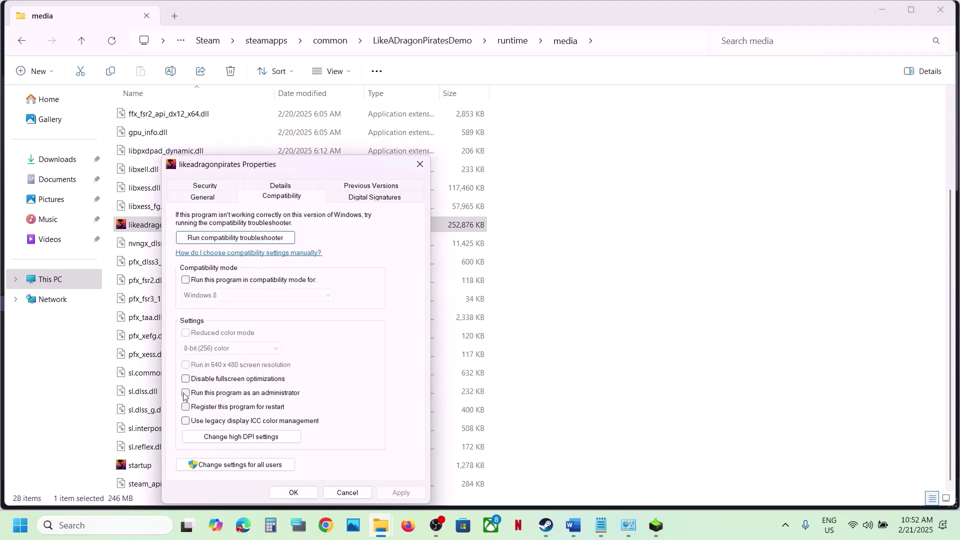
pyautogui.click(222, 394)
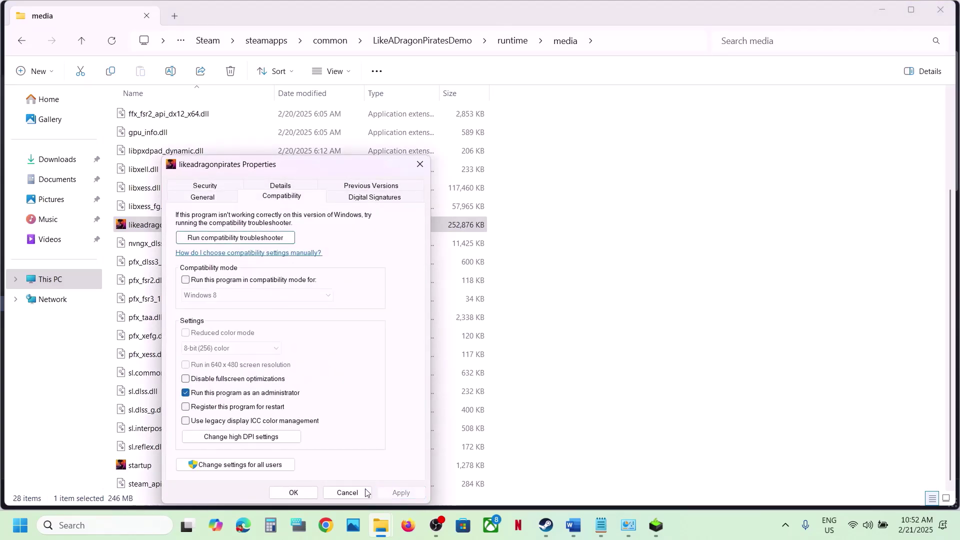
pyautogui.click(305, 491)
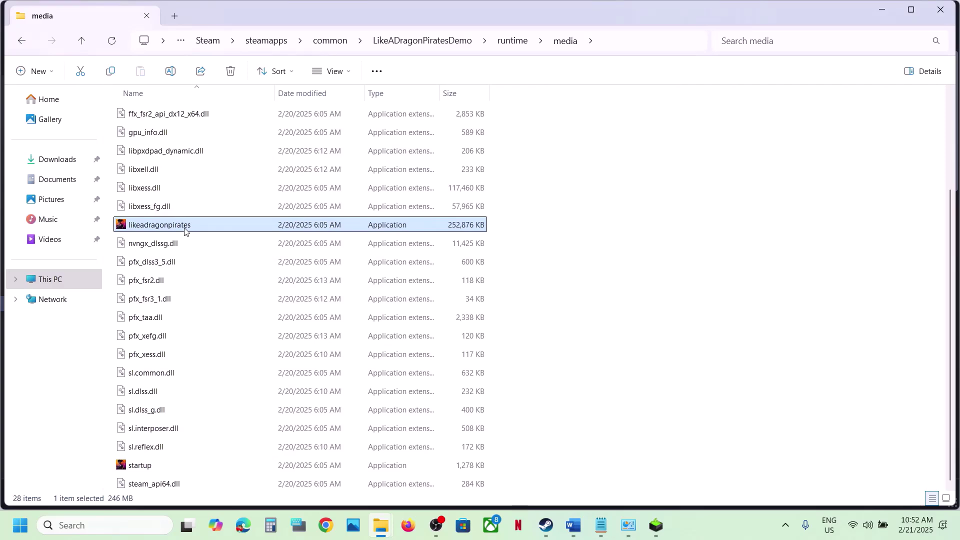
# Step: Enable compatibility mode for Windows 8 on the likeadragonpirates application
pyautogui.rightClick(184, 229)
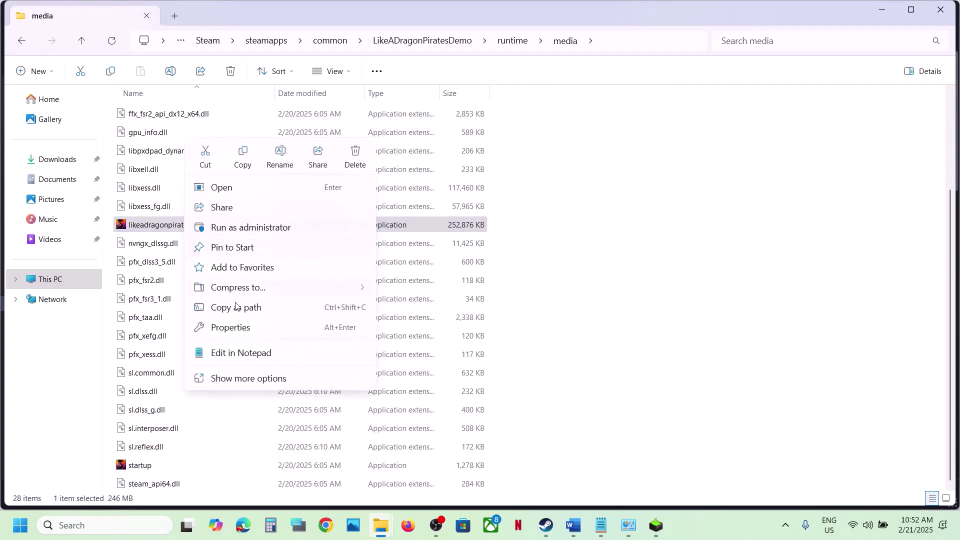
pyautogui.click(233, 326)
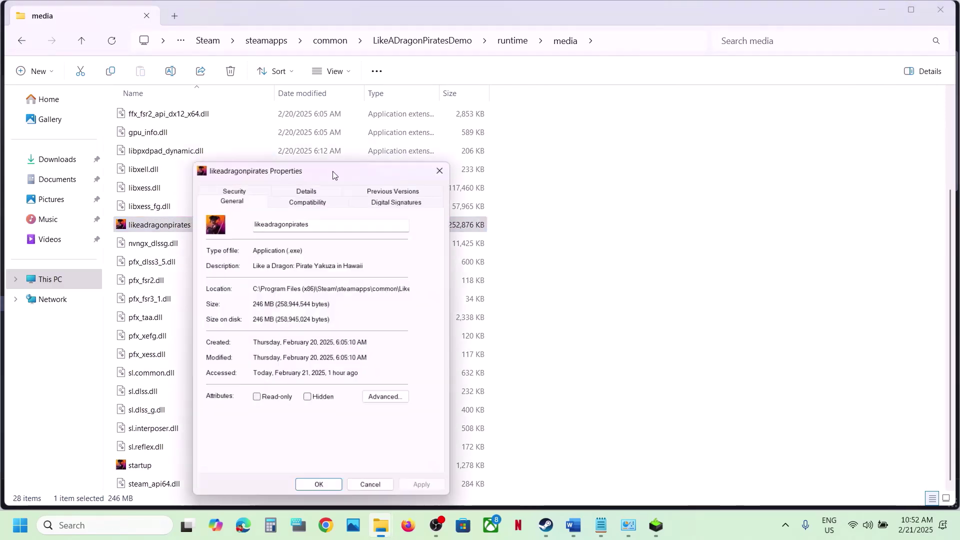
pyautogui.click(304, 198)
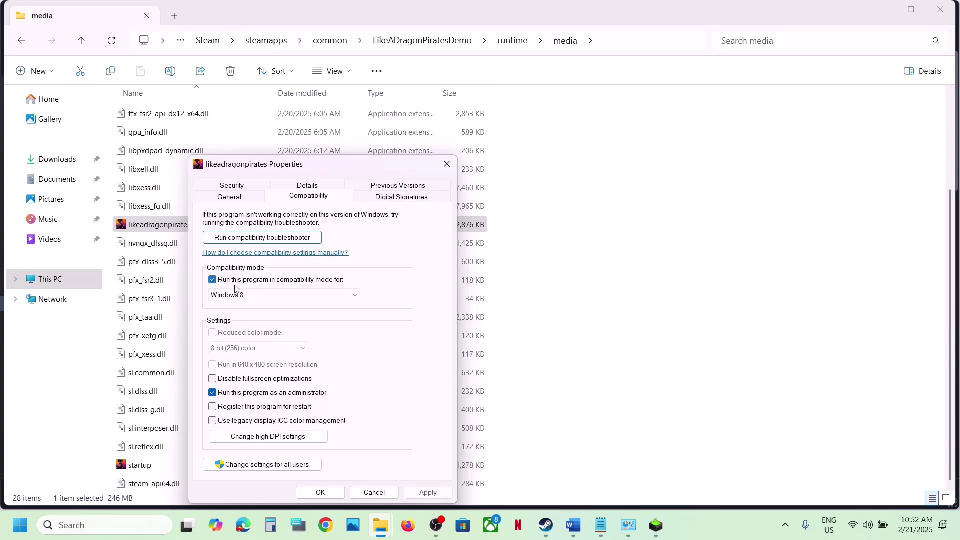
pyautogui.click(321, 493)
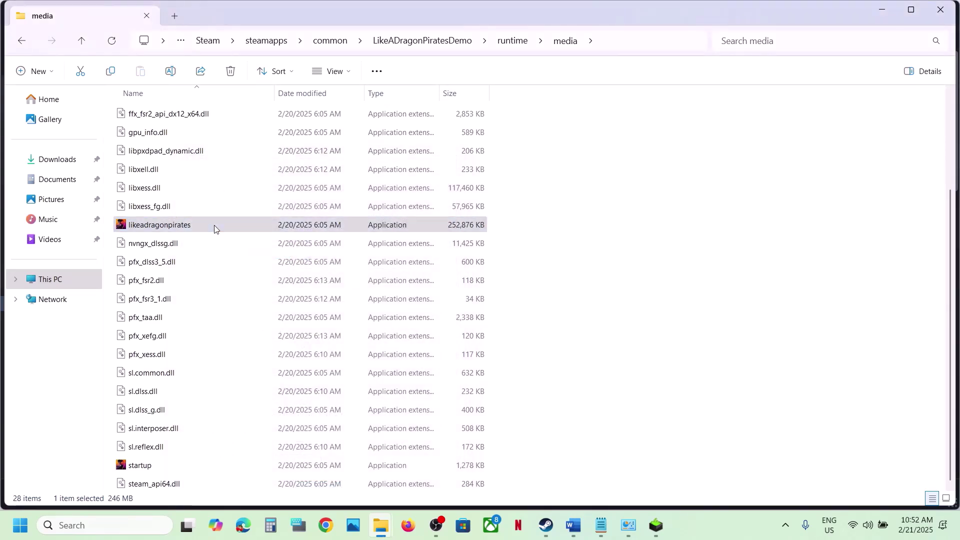
# Step: Set the compatibility mode of likeadragonpirates to Windows 7, disable fullscreen optimizations and apply the settings
pyautogui.rightClick(214, 227)
pyautogui.click(275, 326)
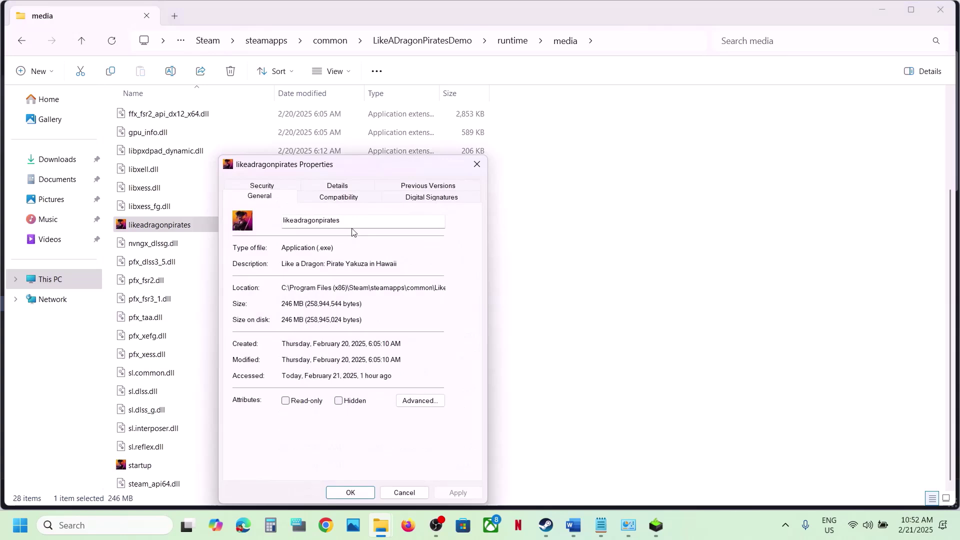
pyautogui.click(322, 200)
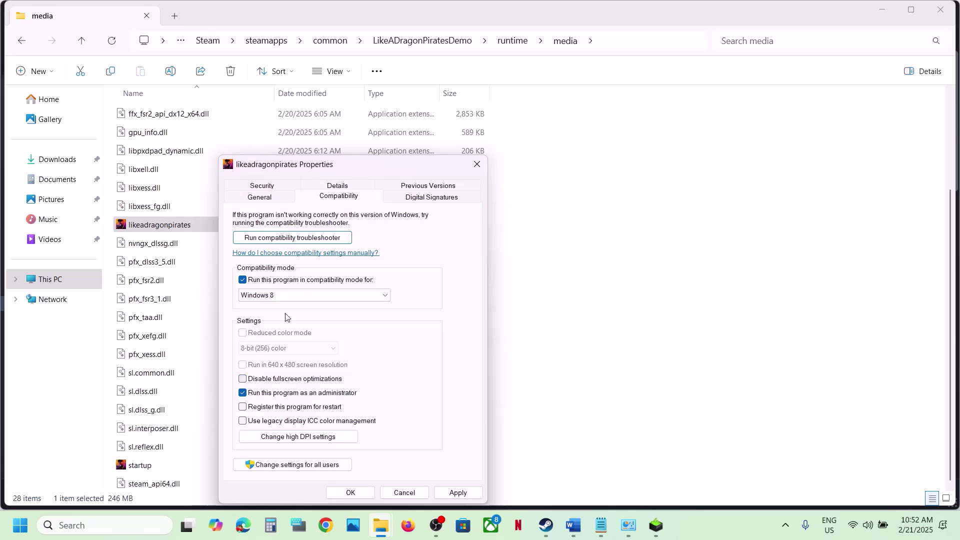
pyautogui.click(289, 298)
pyautogui.click(276, 334)
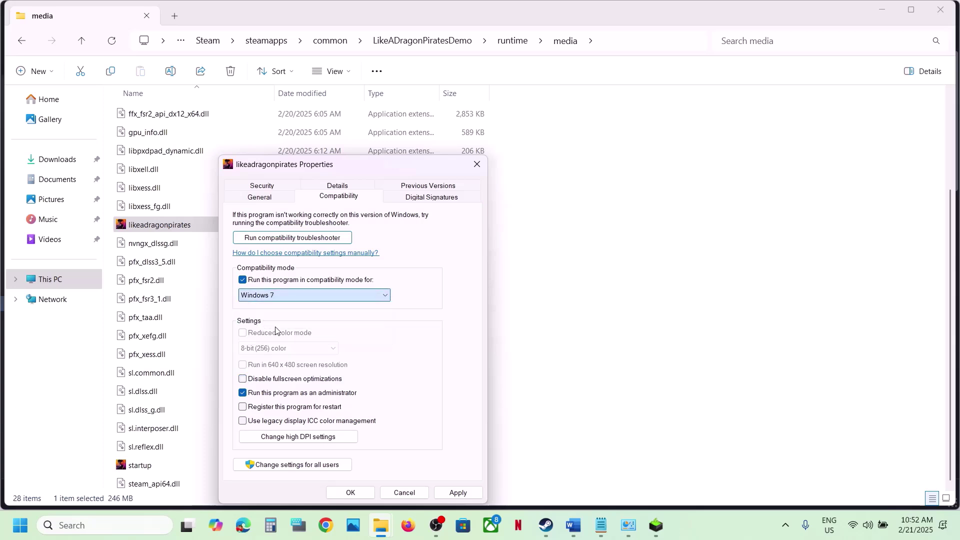
pyautogui.click(459, 494)
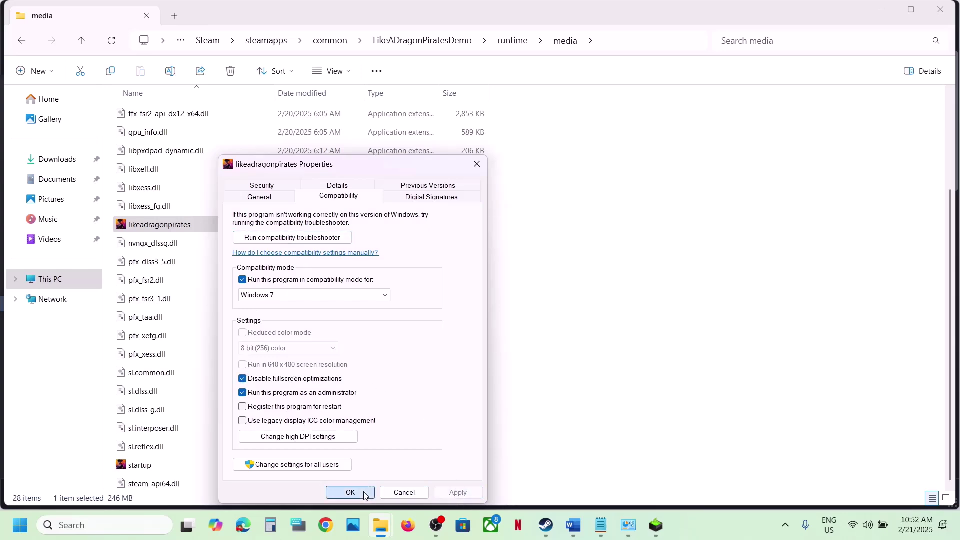
pyautogui.click(350, 493)
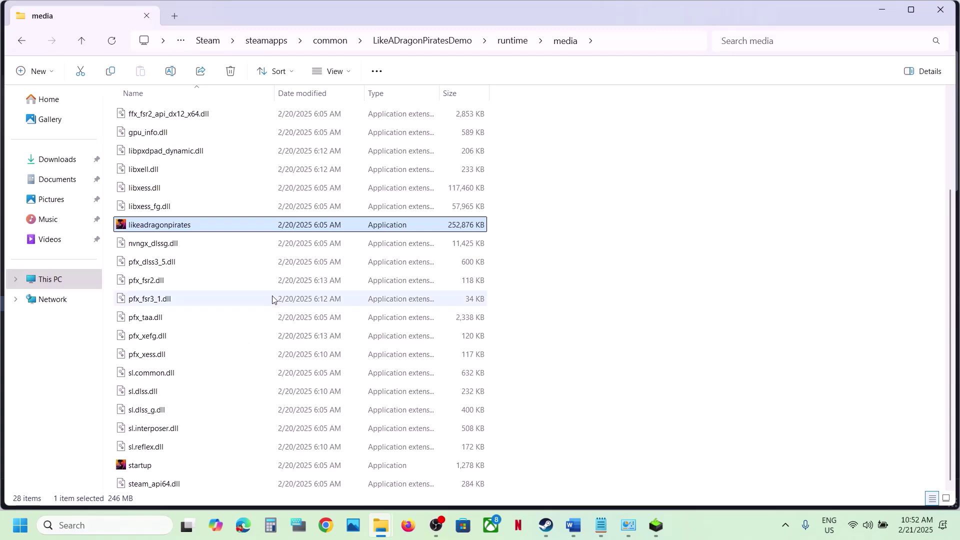
# Step: Clear the compatibility mode, disabled fullscreen optimizations and run-as-administrator options of likeadragonpirates and apply the change
pyautogui.click(168, 468)
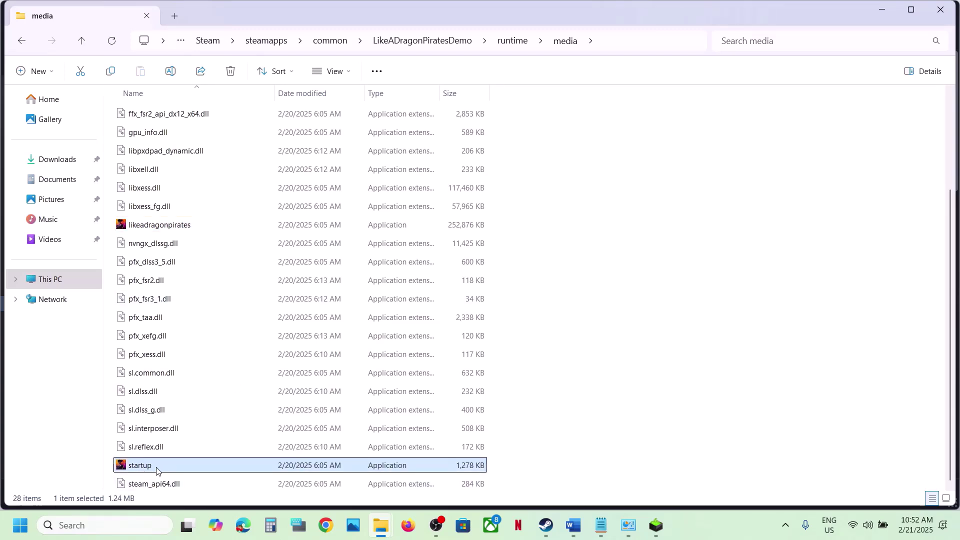
pyautogui.click(172, 226)
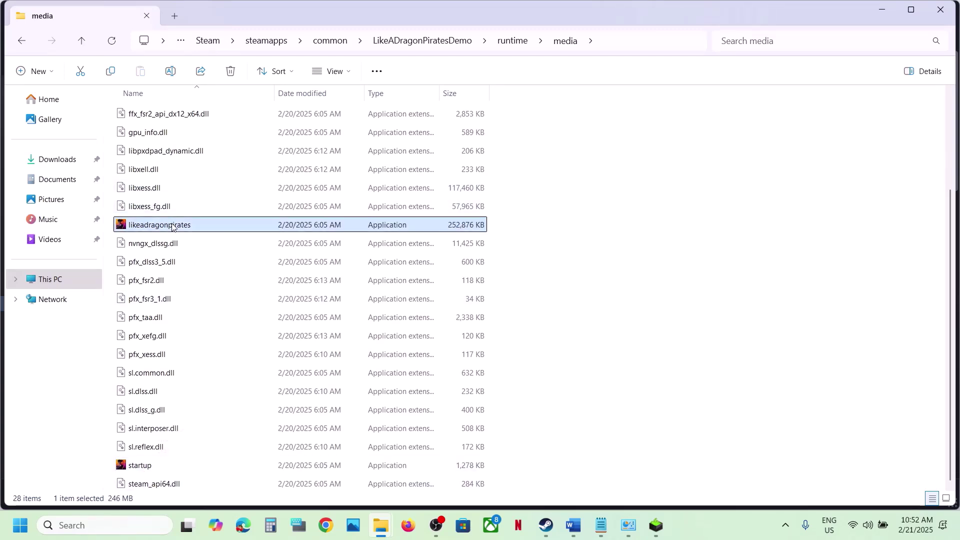
pyautogui.rightClick(172, 226)
pyautogui.click(238, 328)
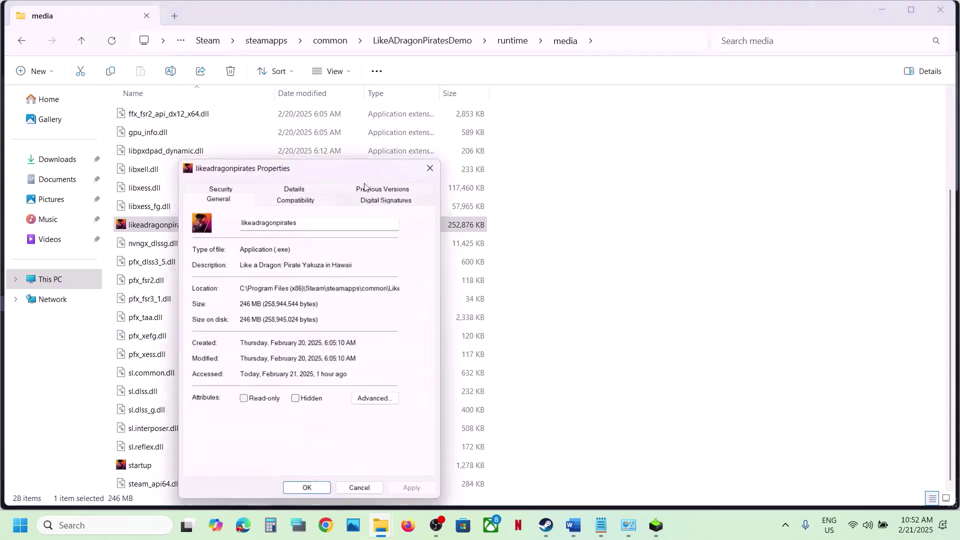
pyautogui.click(321, 198)
pyautogui.click(199, 281)
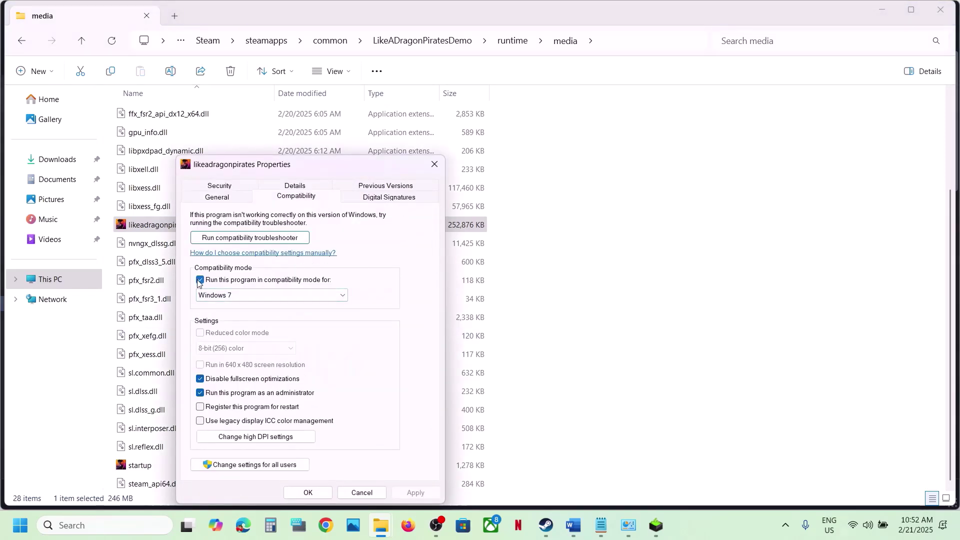
pyautogui.click(201, 393)
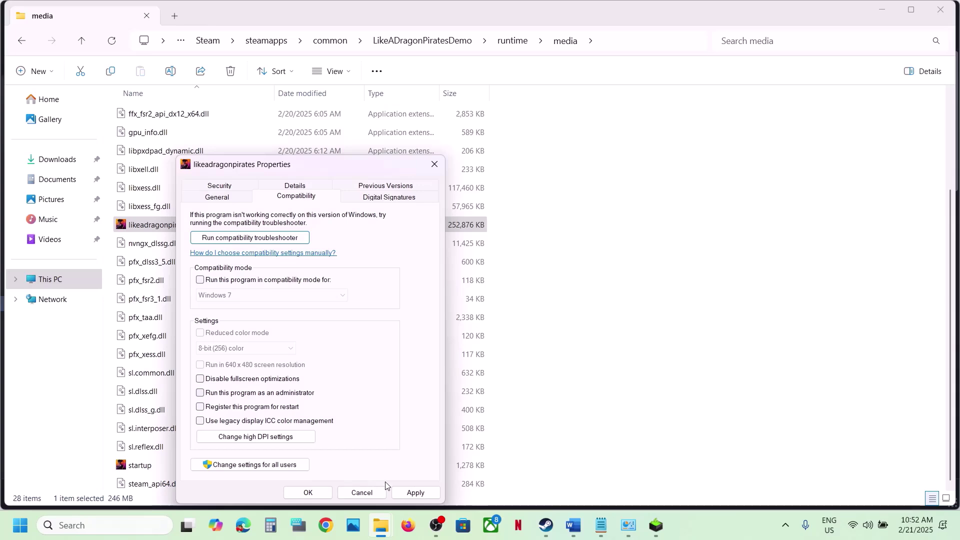
pyautogui.click(411, 493)
pyautogui.click(308, 494)
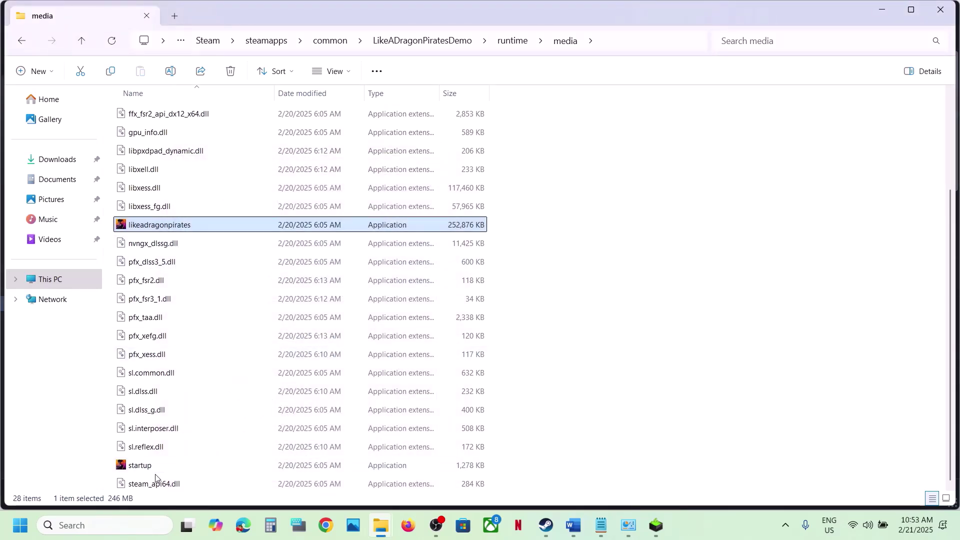
# Step: Switch to the Word document, go to Step 10 and select the words "Windows Security" in its heading
pyautogui.click(545, 530)
pyautogui.click(579, 527)
pyautogui.scroll(-5, 394, 325)
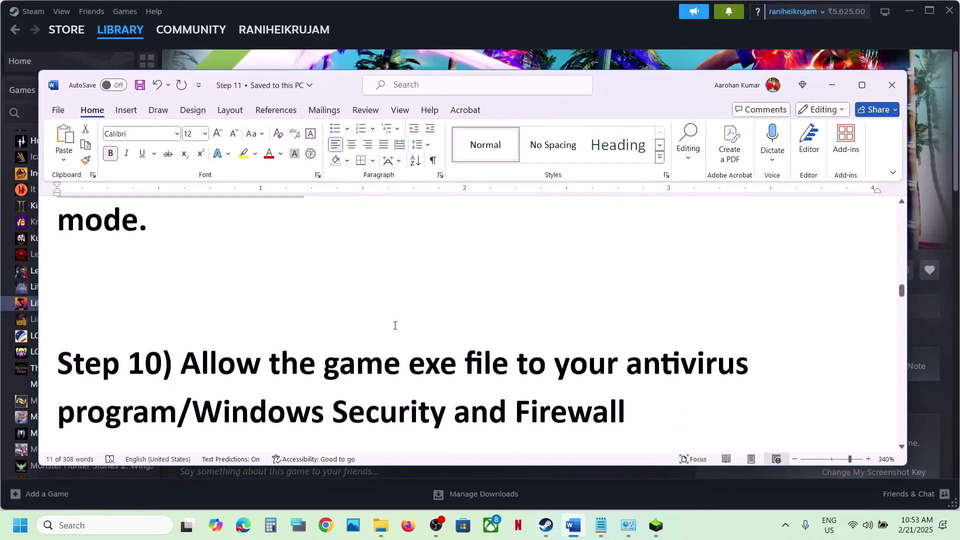
pyautogui.moveTo(184, 321)
pyautogui.mouseDown()
pyautogui.moveTo(180, 367)
pyautogui.moveTo(189, 318)
pyautogui.mouseUp()
pyautogui.click(183, 363)
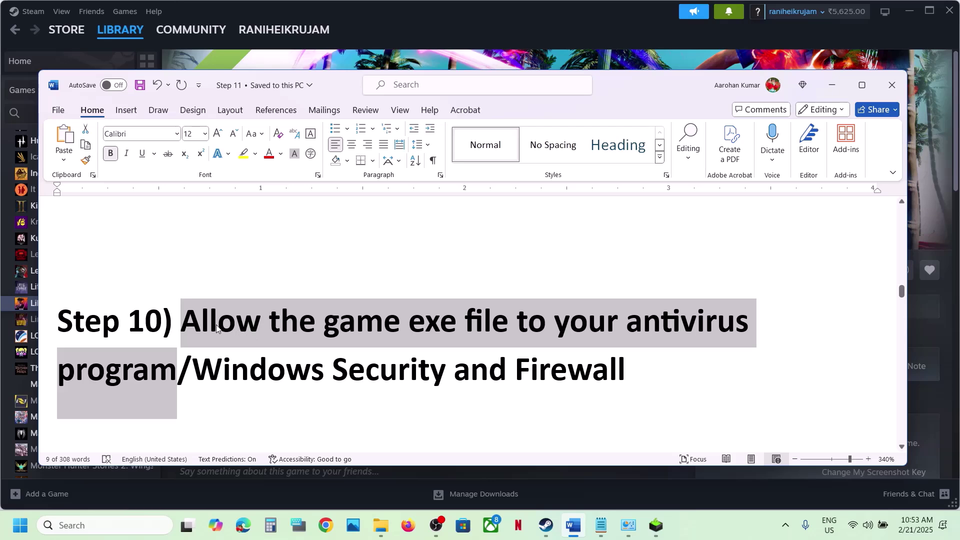
pyautogui.moveTo(200, 366); pyautogui.dragTo(450, 372)
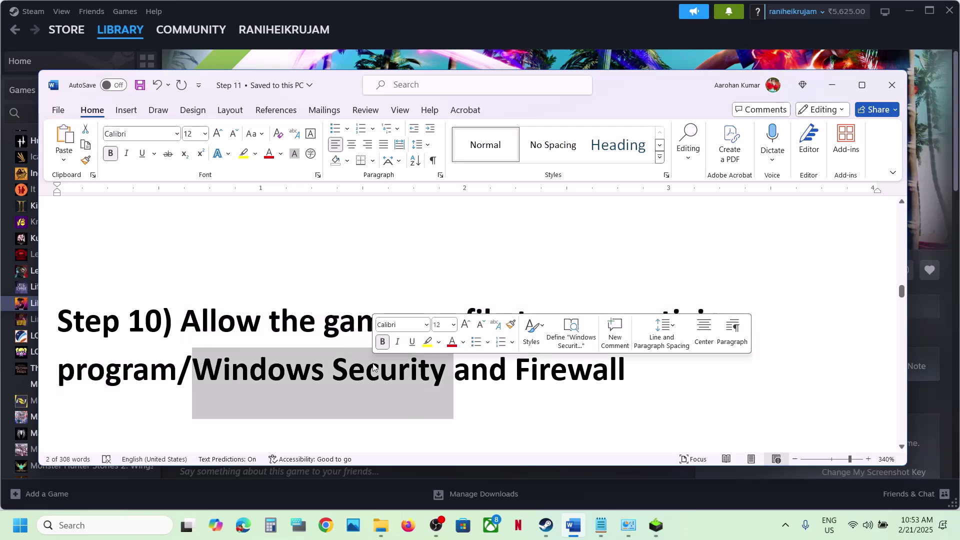
# Step: Open the apps allowed through Controlled folder access in Windows Security's ransomware protection and approve the administrator prompt
pyautogui.press('super+i')
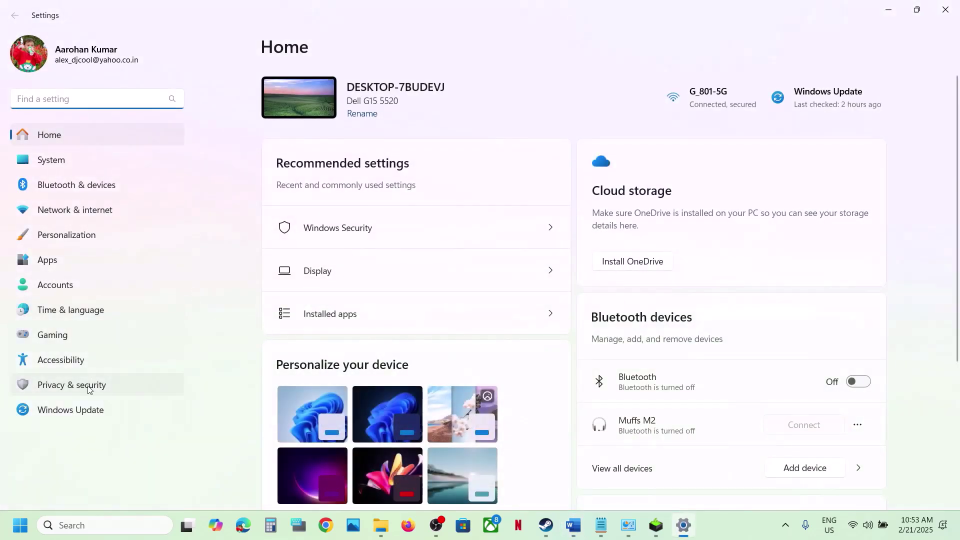
pyautogui.click(89, 389)
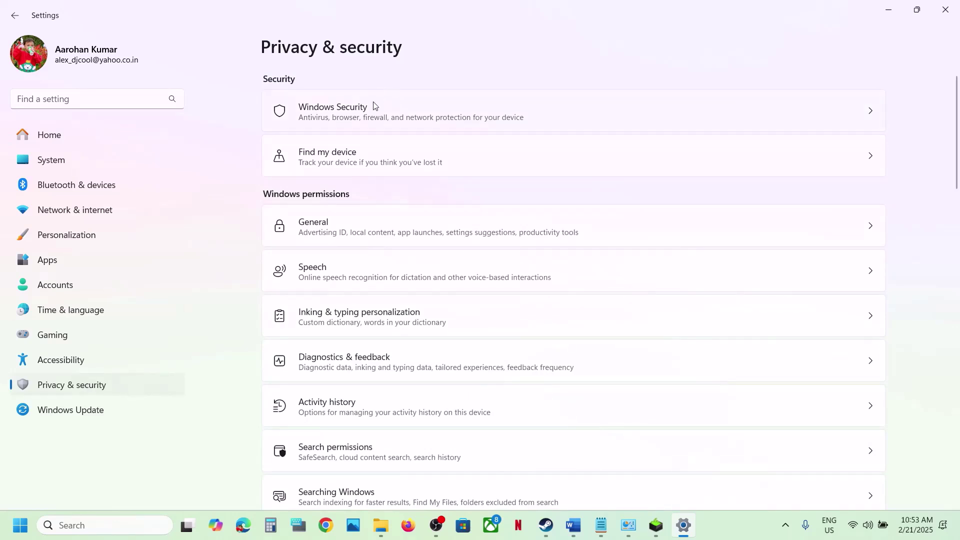
pyautogui.click(360, 111)
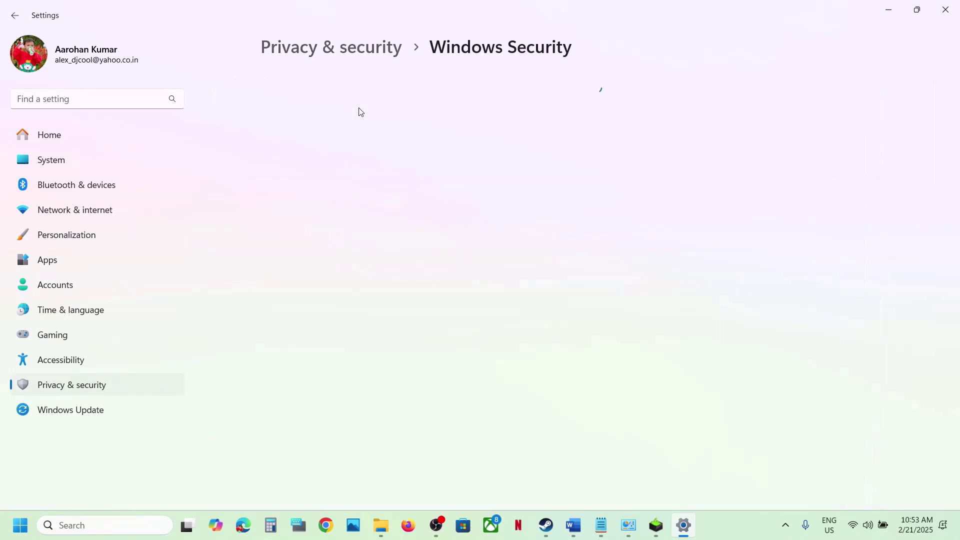
pyautogui.click(344, 181)
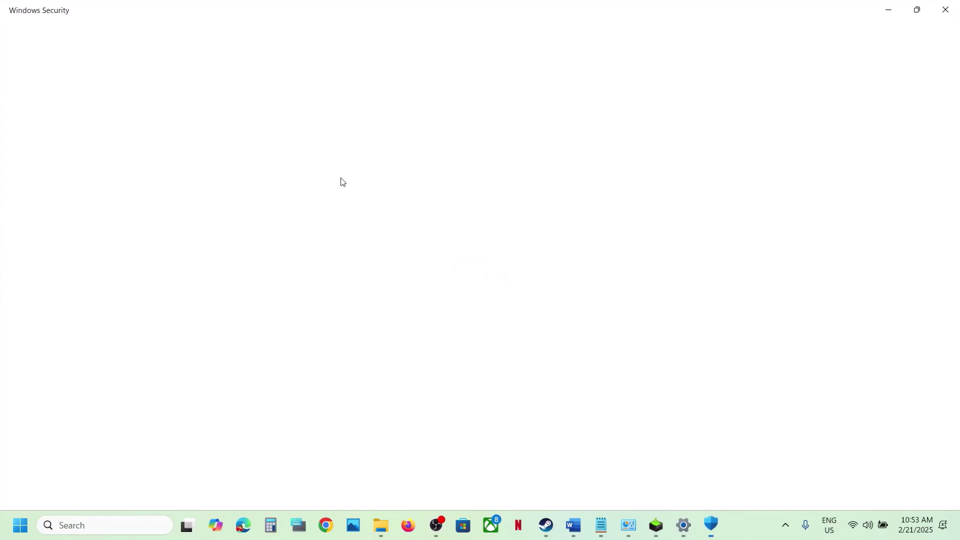
pyautogui.scroll(-3, 341, 182)
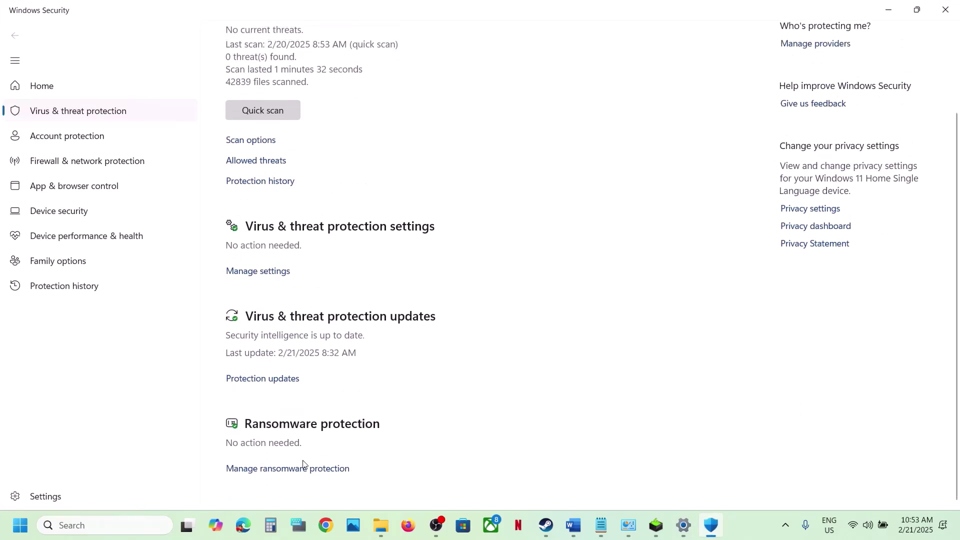
pyautogui.click(306, 473)
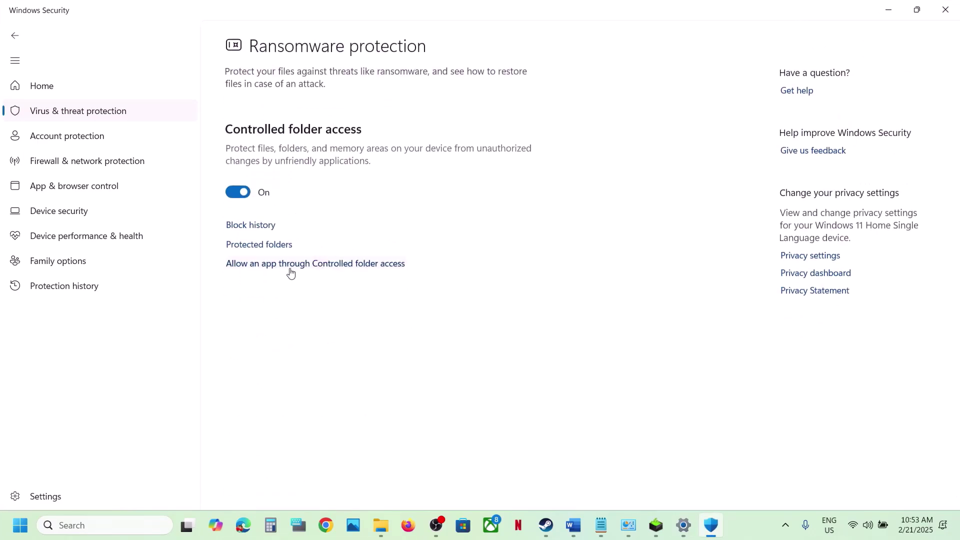
pyautogui.click(321, 265)
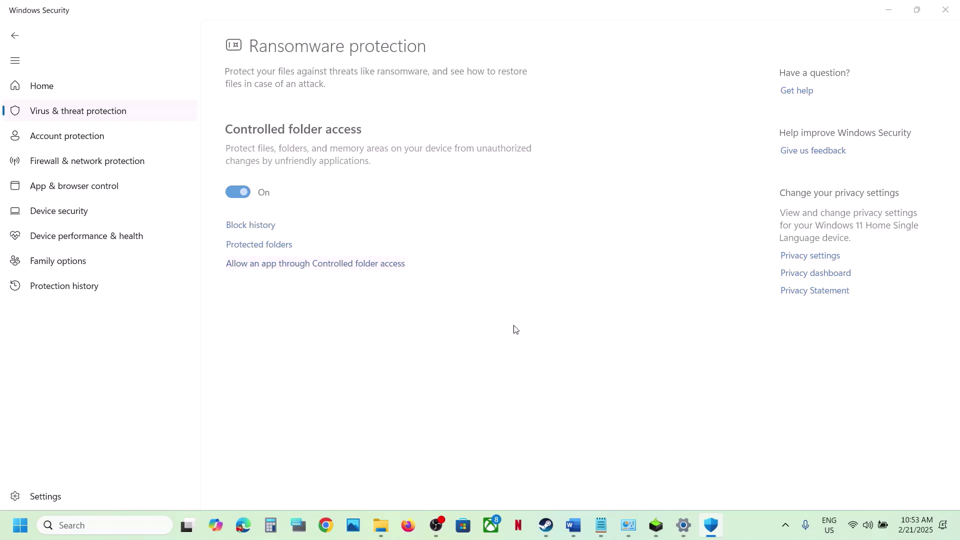
pyautogui.click(424, 360)
# Step: Add likeadragonpirates from the LikeADragonPiratesDemo\runtime\media folder as an app allowed through Controlled folder access
pyautogui.scroll(-2, 302, 135)
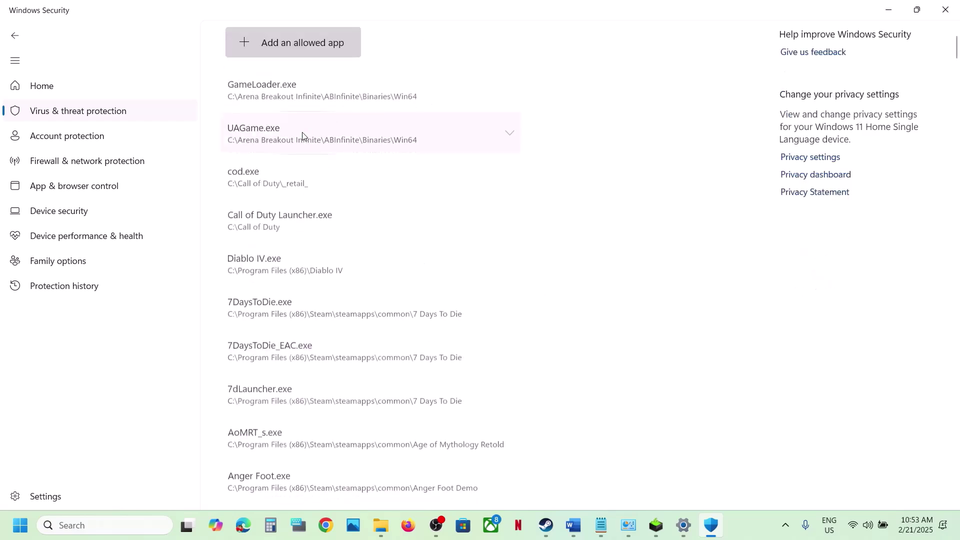
pyautogui.click(301, 31)
pyautogui.click(302, 86)
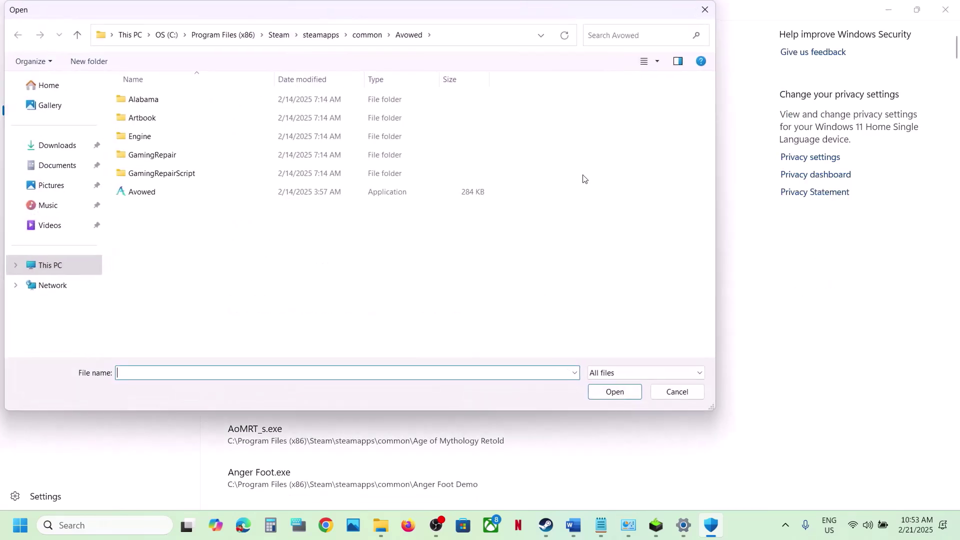
pyautogui.click(367, 35)
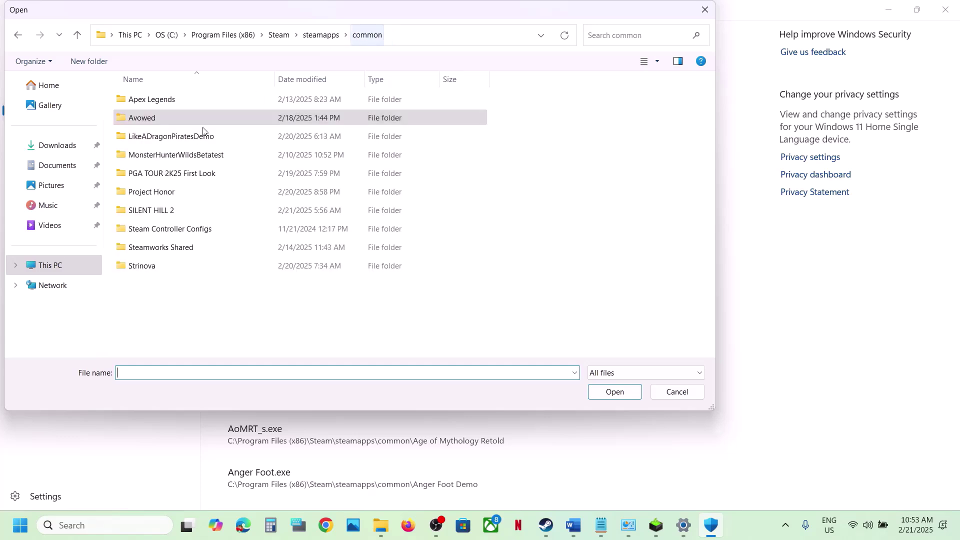
pyautogui.doubleClick(183, 142)
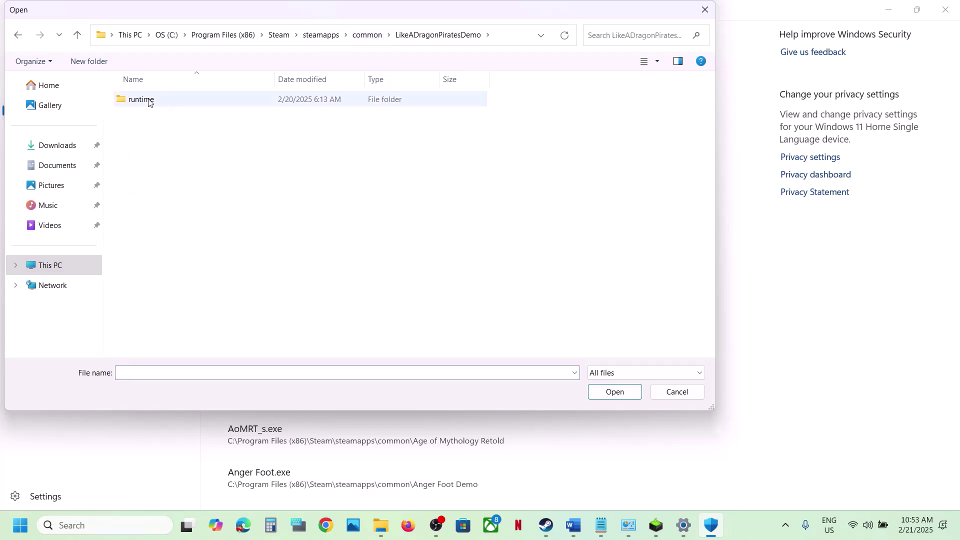
pyautogui.doubleClick(148, 101)
pyautogui.doubleClick(148, 100)
pyautogui.click(153, 194)
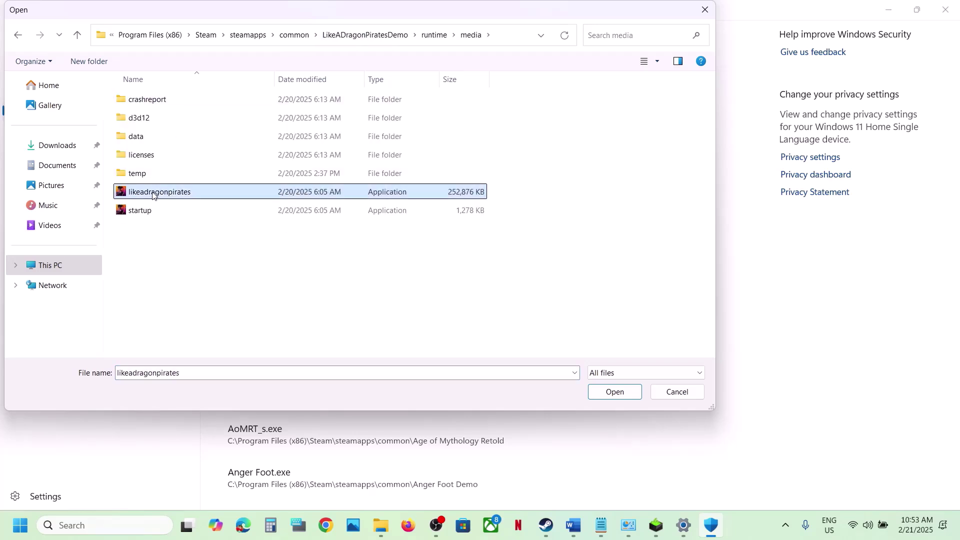
pyautogui.click(630, 394)
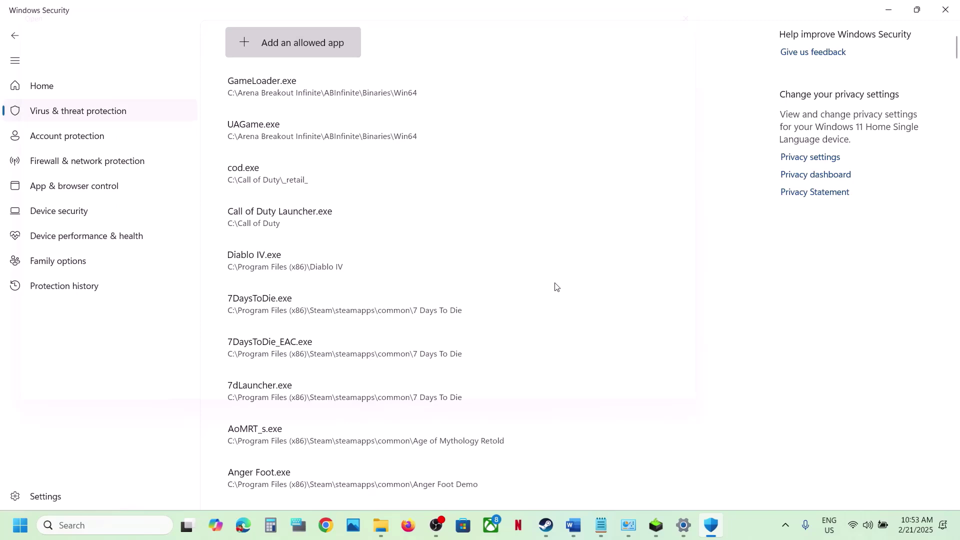
# Step: Add the startup application from the same media folder to the apps allowed through Controlled folder access
pyautogui.click(317, 44)
pyautogui.click(320, 95)
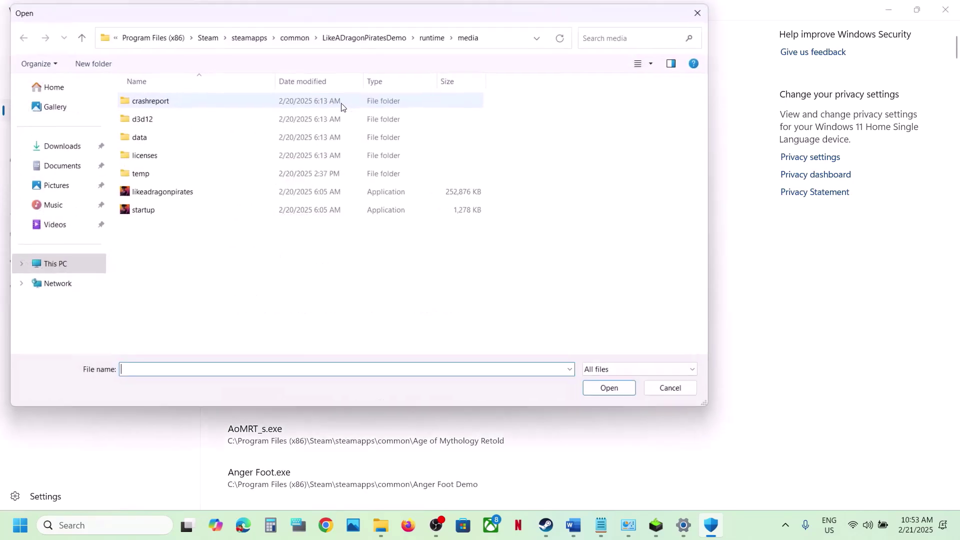
pyautogui.click(151, 209)
pyautogui.click(601, 394)
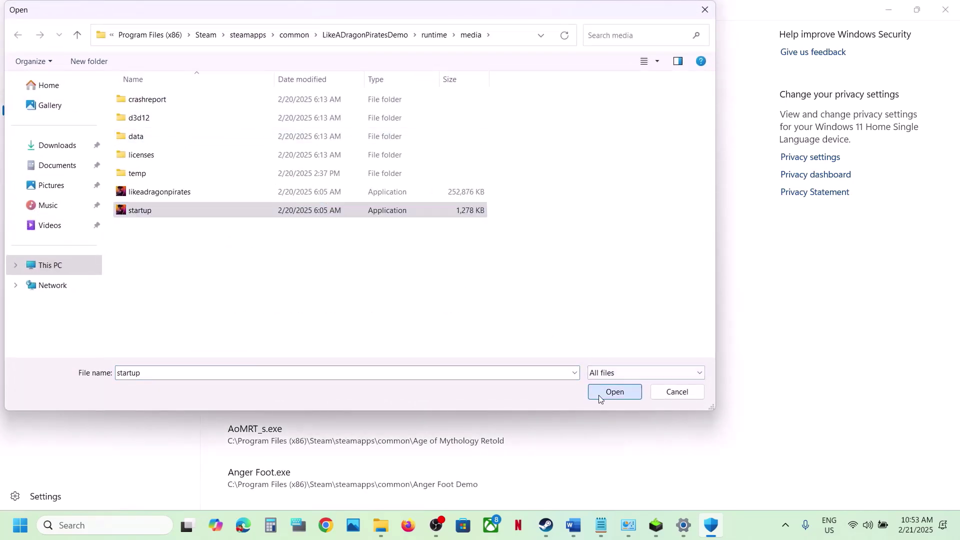
# Step: Open Windows Defender Firewall's allowed apps in Control Panel and unlock the list for changes
pyautogui.click(148, 526)
pyautogui.write('control')
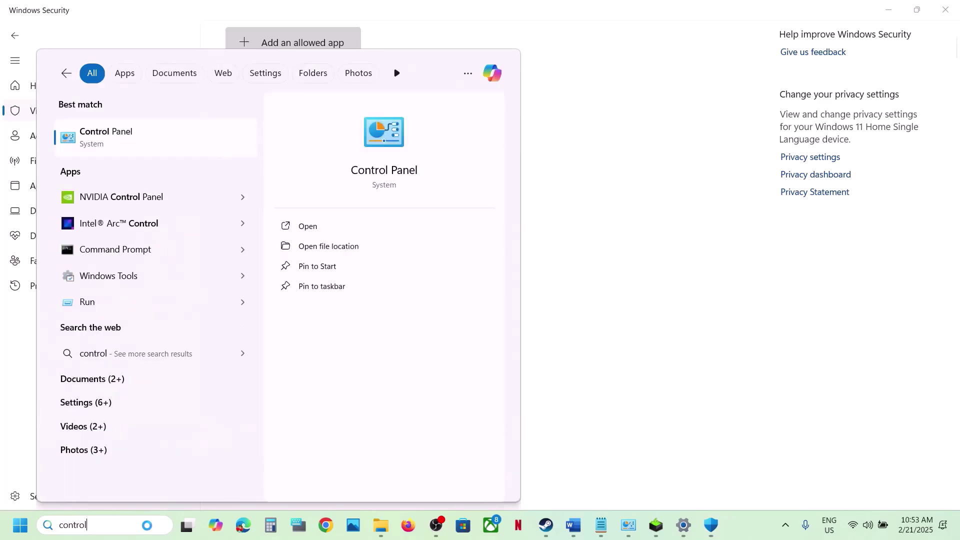
pyautogui.press('Return')
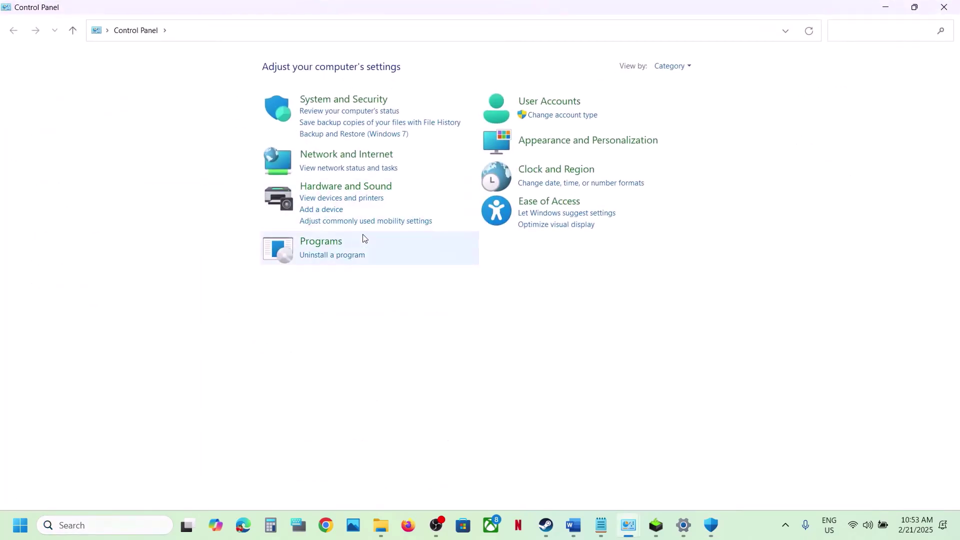
pyautogui.click(348, 104)
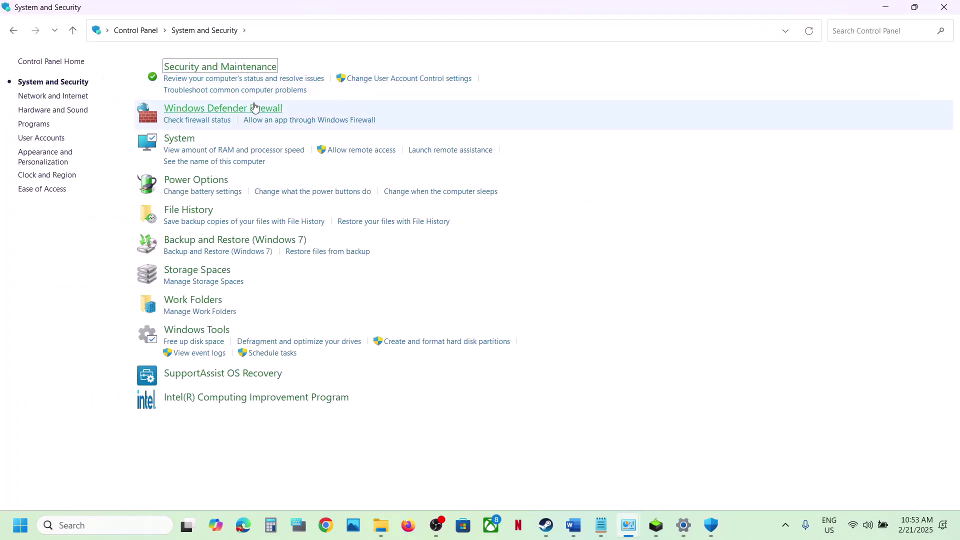
pyautogui.click(259, 111)
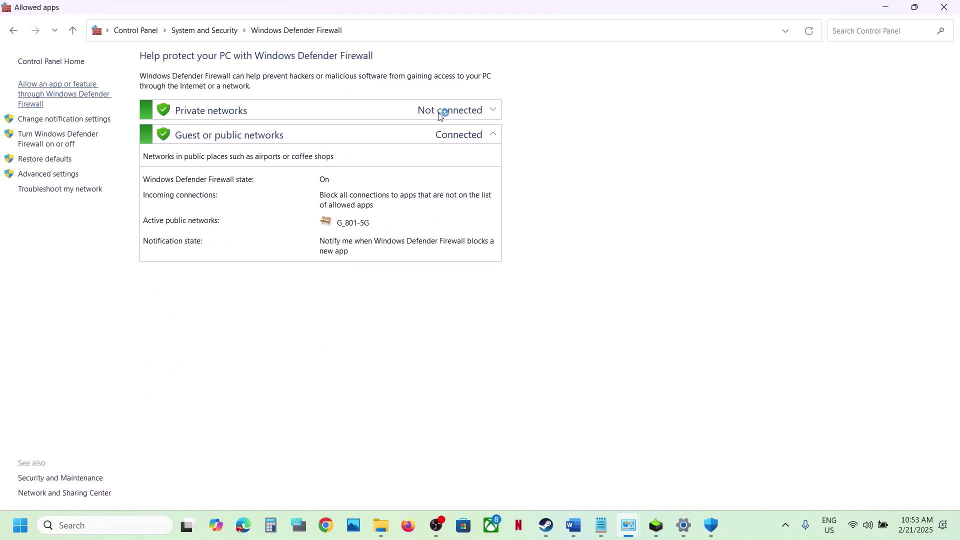
pyautogui.click(619, 98)
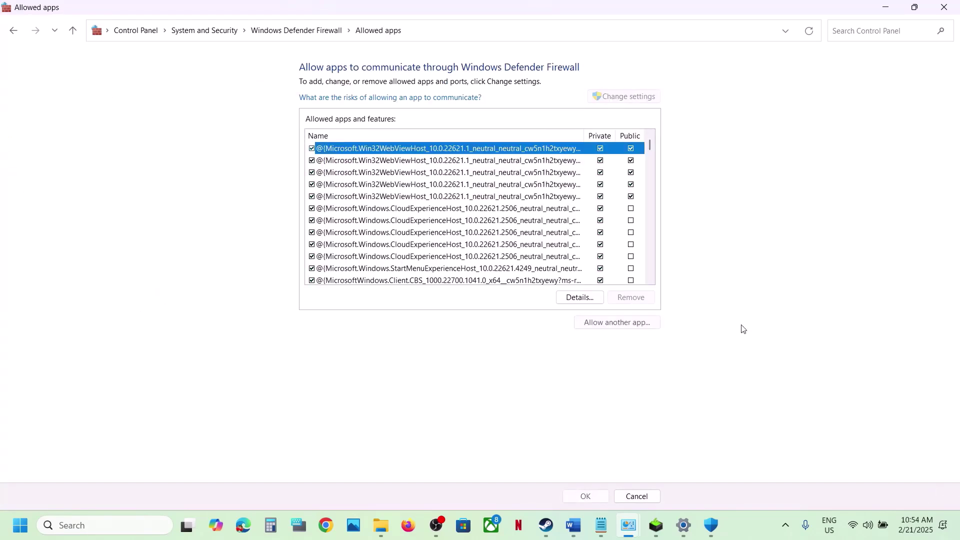
# Step: Add likeadragonpirates from LikeADragonPiratesDemo\runtime\media to the apps allowed through the firewall
pyautogui.click(628, 324)
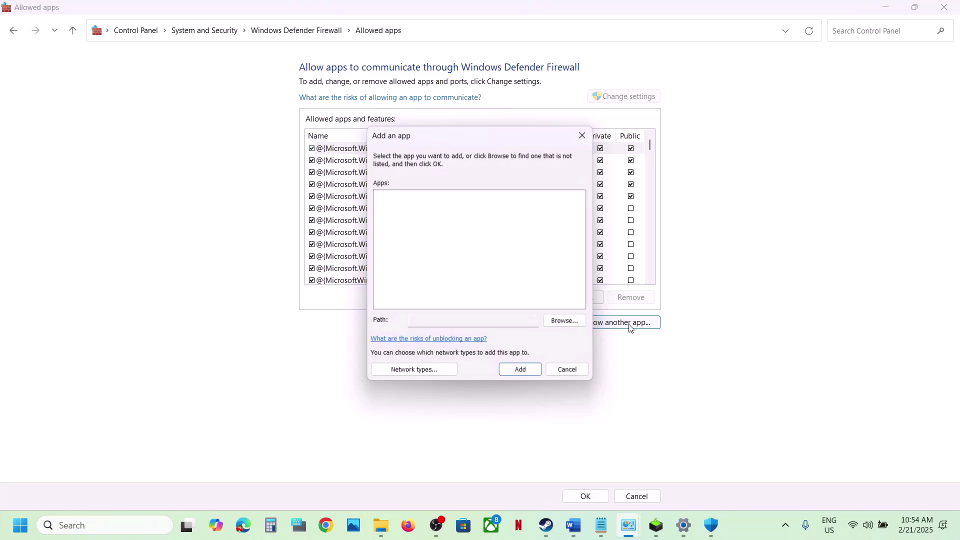
pyautogui.click(562, 322)
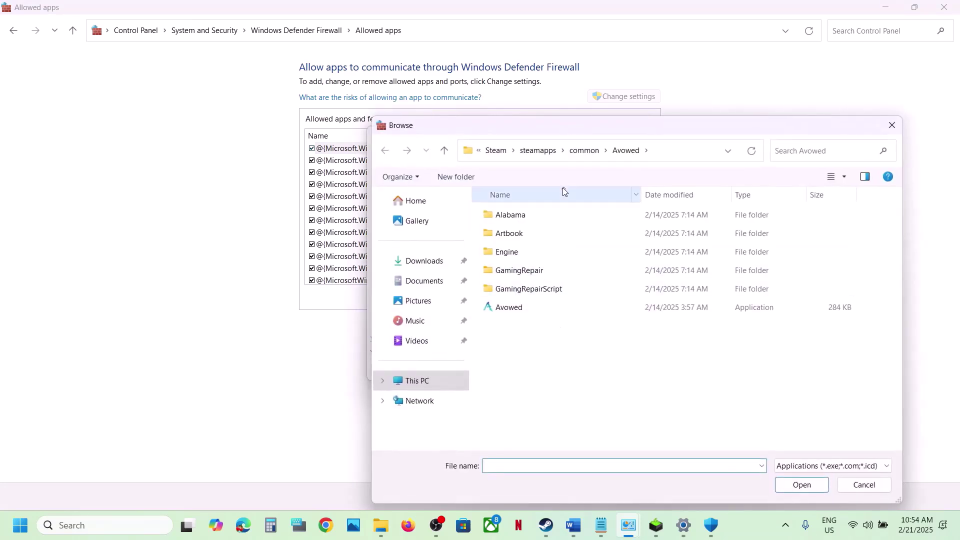
pyautogui.click(581, 153)
pyautogui.doubleClick(537, 252)
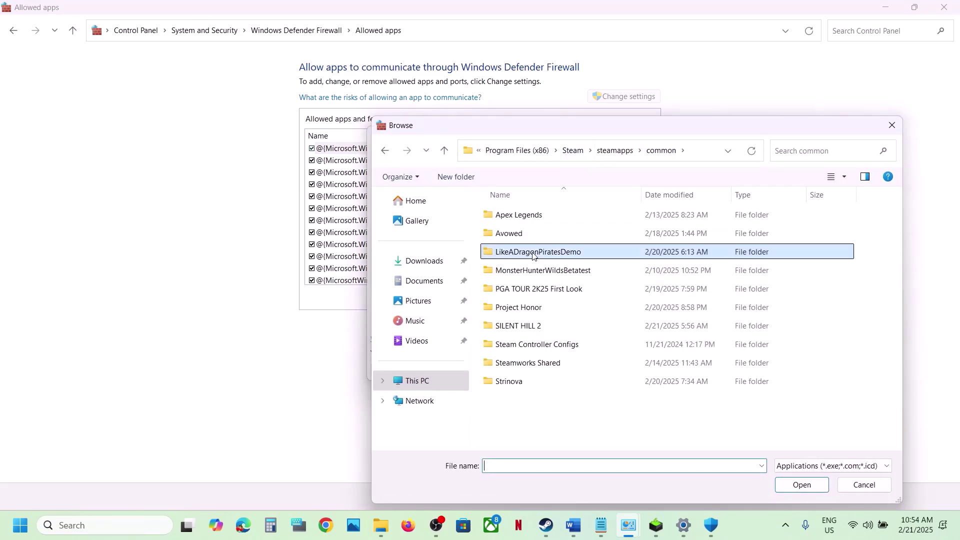
pyautogui.doubleClick(542, 214)
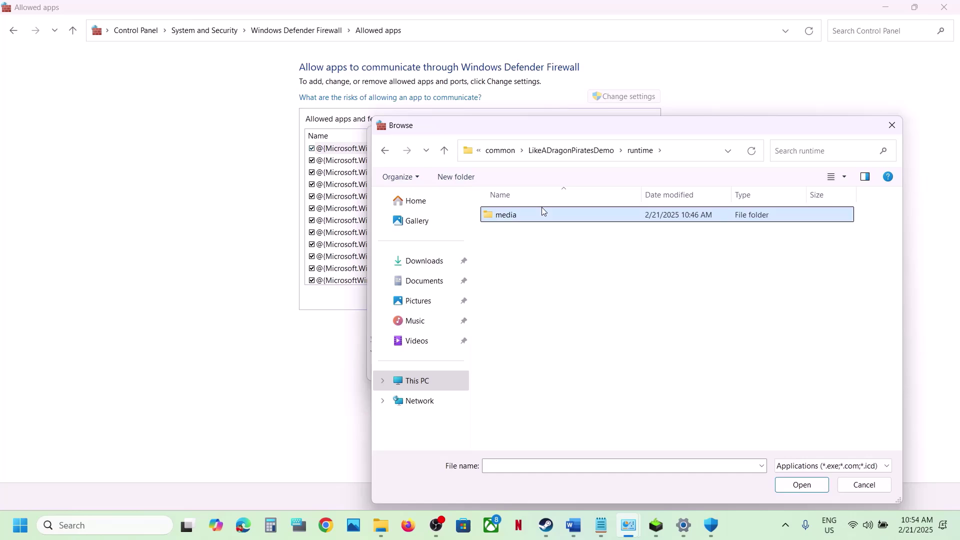
pyautogui.doubleClick(542, 214)
pyautogui.click(519, 310)
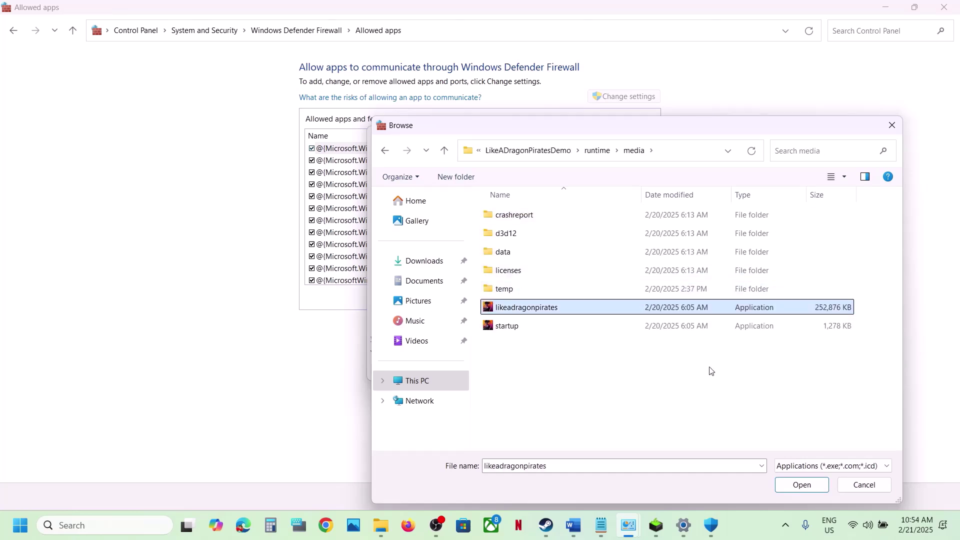
pyautogui.click(802, 485)
pyautogui.click(520, 370)
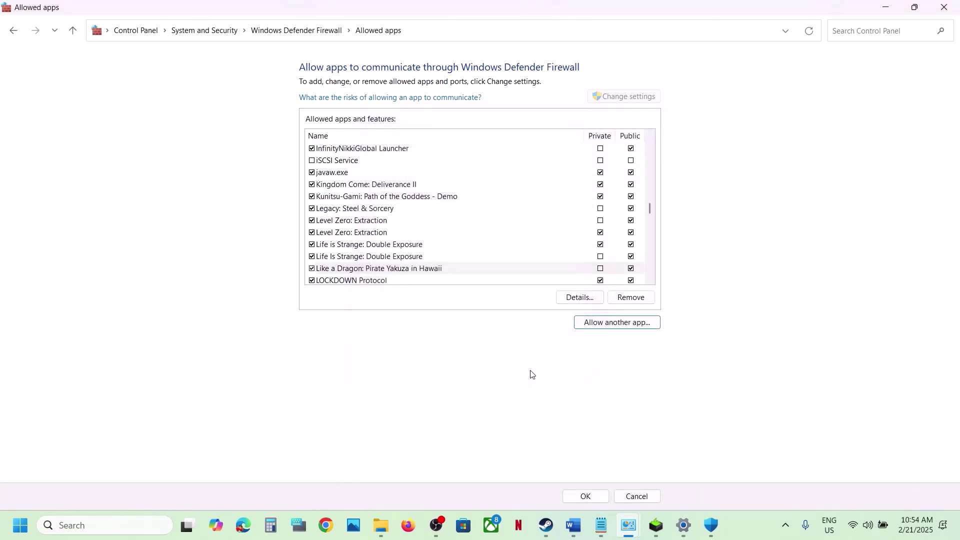
# Step: Add the startup application from the game's media folder to the firewall's allowed apps
pyautogui.click(640, 329)
pyautogui.click(565, 321)
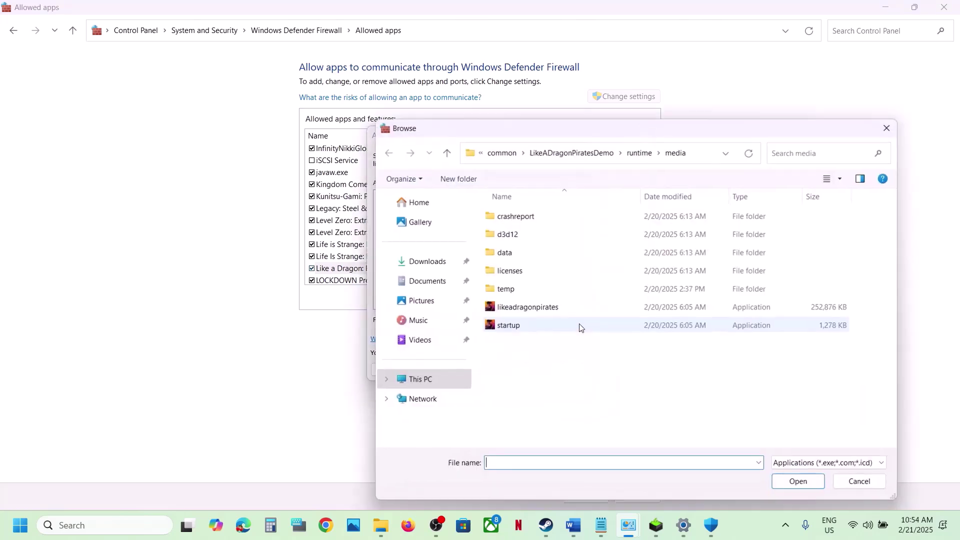
pyautogui.click(504, 327)
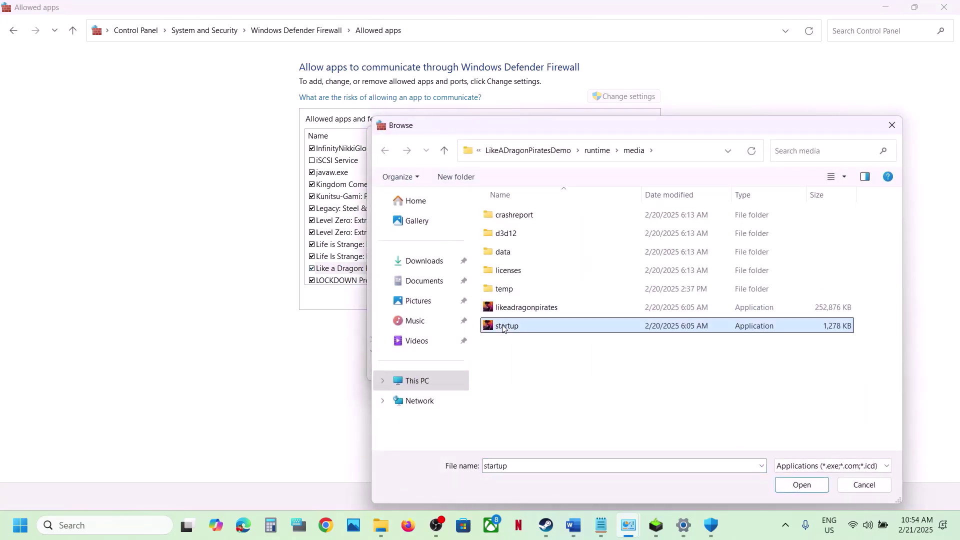
pyautogui.click(802, 485)
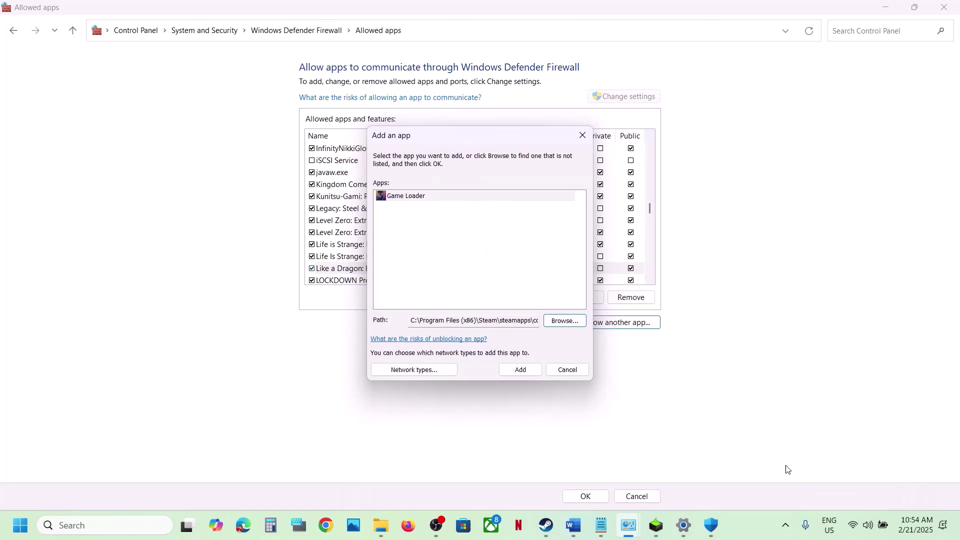
pyautogui.click(529, 373)
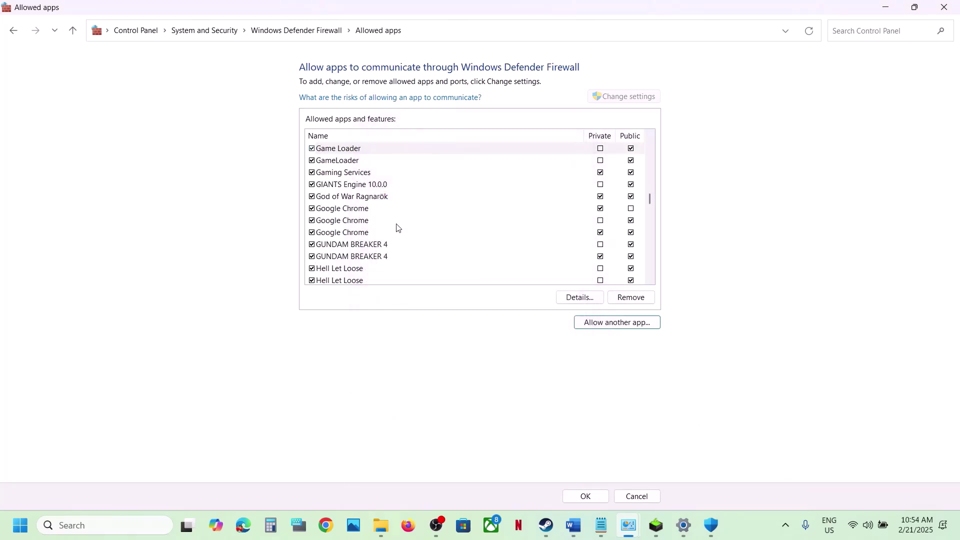
# Step: Locate Like a Dragon: Pirate Yakuza in Hawaii among the firewall's allowed apps, and close the Control Panel, Windows Security and Settings windows
pyautogui.click(370, 194)
pyautogui.press('l')
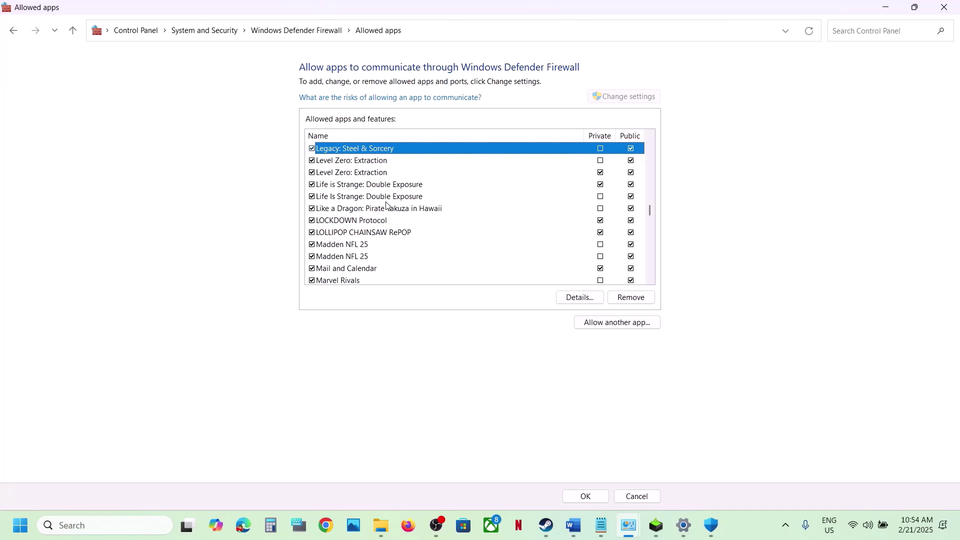
pyautogui.click(383, 210)
pyautogui.click(954, 8)
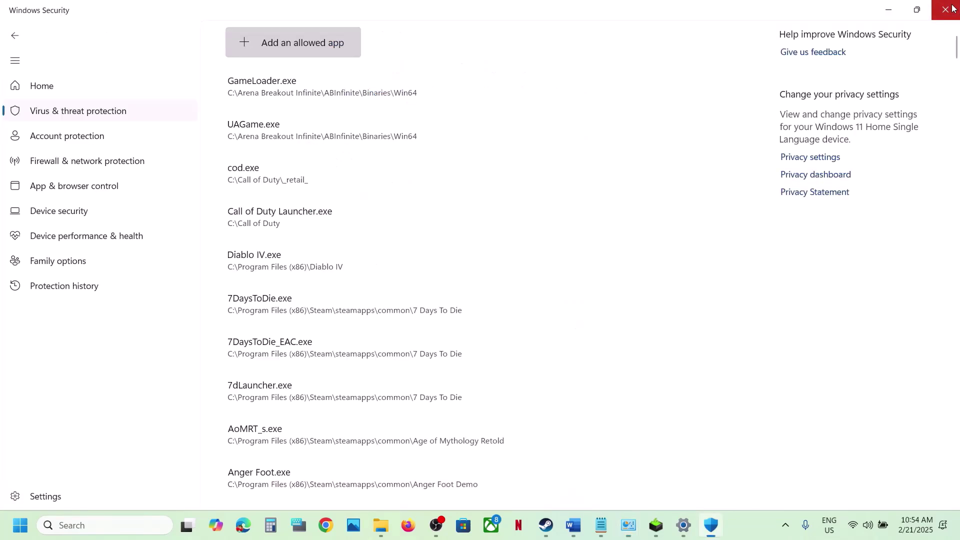
pyautogui.click(953, 8)
pyautogui.click(954, 7)
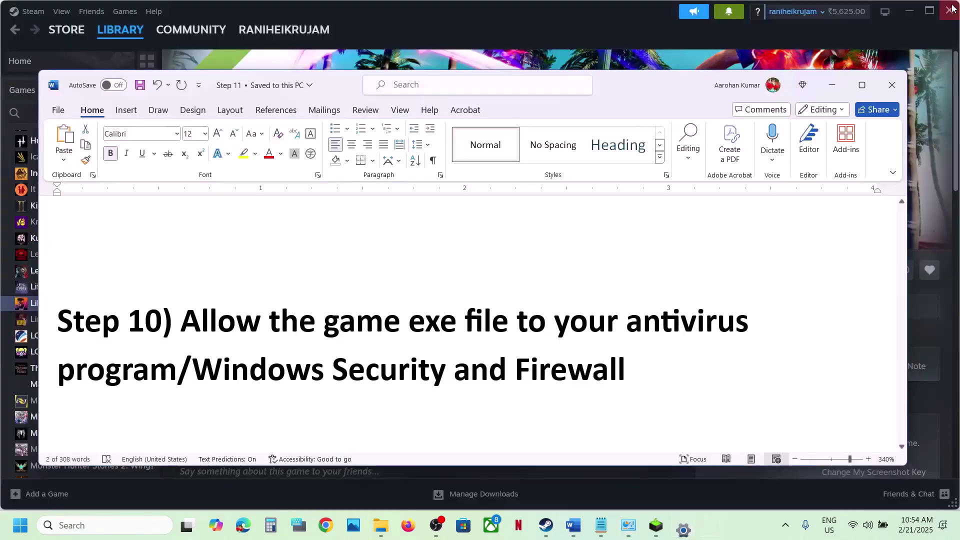
# Step: Go to Step 11 in the Word document, select the words "Verify the game" in its heading and switch to the Steam library
pyautogui.scroll(-3, 424, 302)
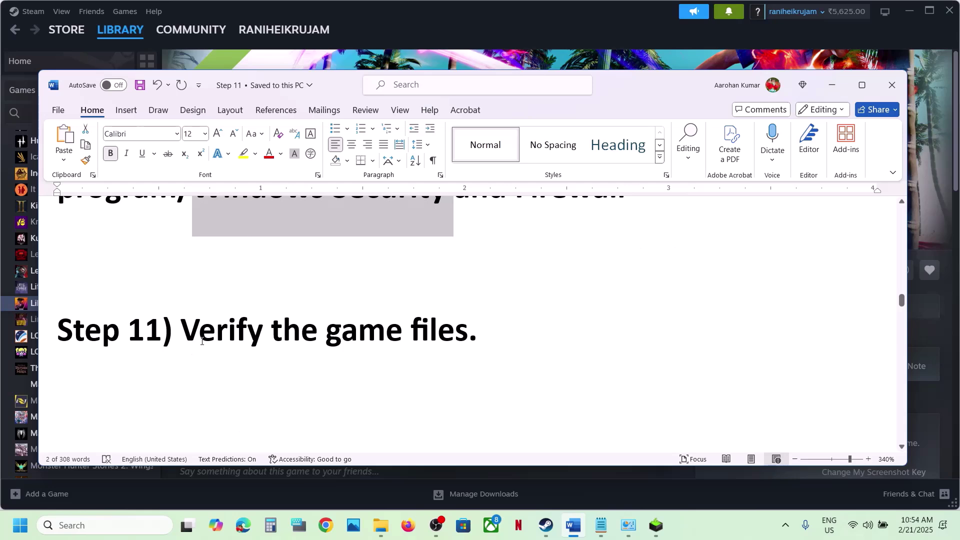
pyautogui.moveTo(202, 342); pyautogui.dragTo(400, 342)
pyautogui.click(501, 34)
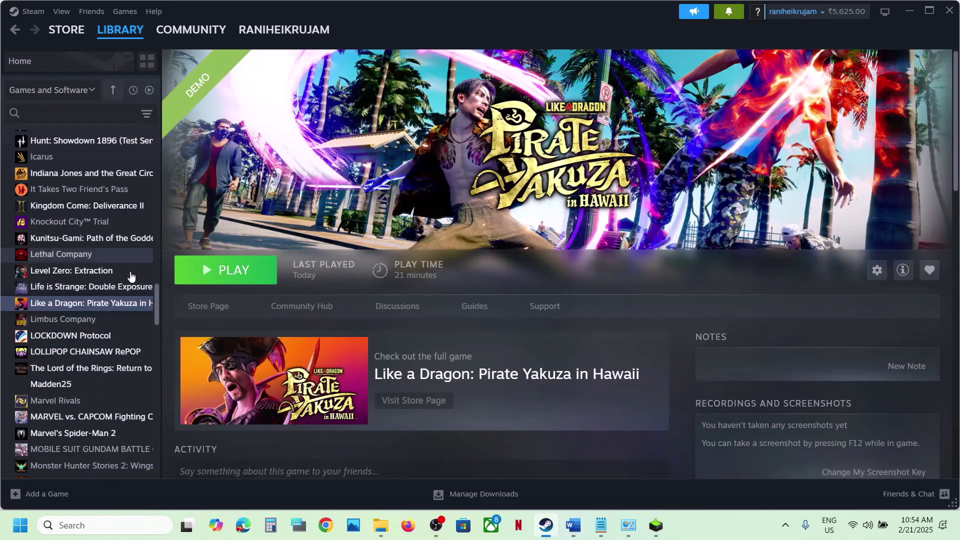
# Step: View the Installed Files properties of the Like a Dragon: Pirate Yakuza in Hawaii demo in Steam, and close the window
pyautogui.rightClick(101, 304)
pyautogui.click(145, 401)
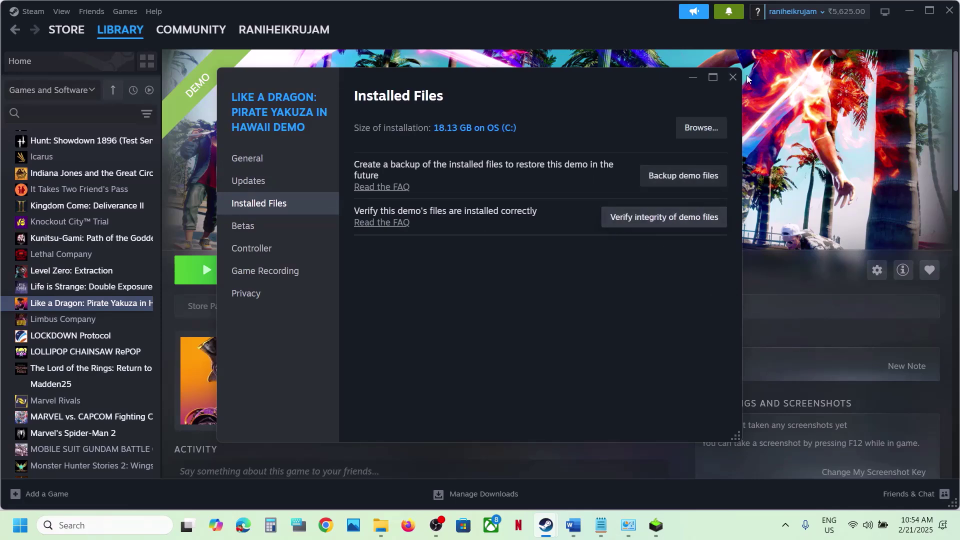
pyautogui.click(732, 77)
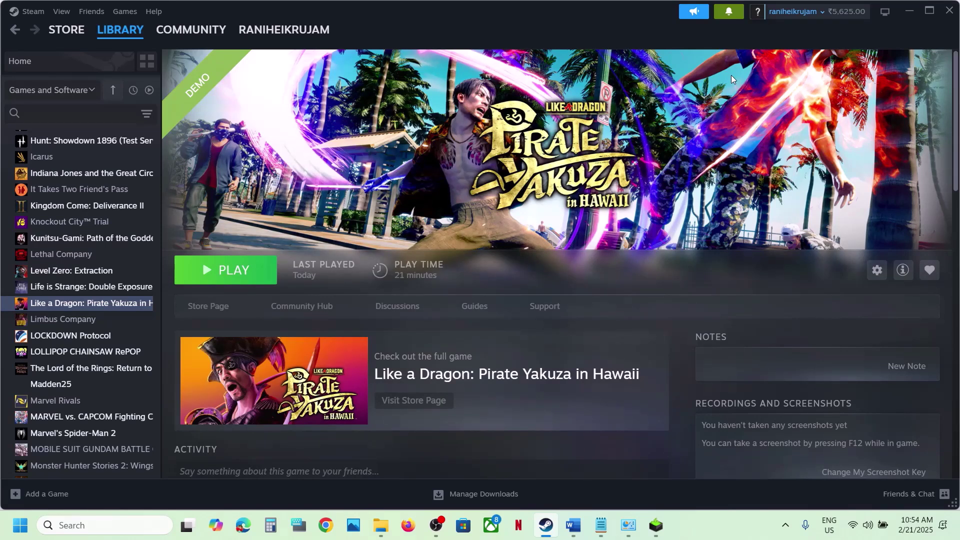
# Step: Switch to the Word document and select the words "Roll back Graphics driver" in the Step 12 heading
pyautogui.click(573, 526)
pyautogui.scroll(-3, 446, 302)
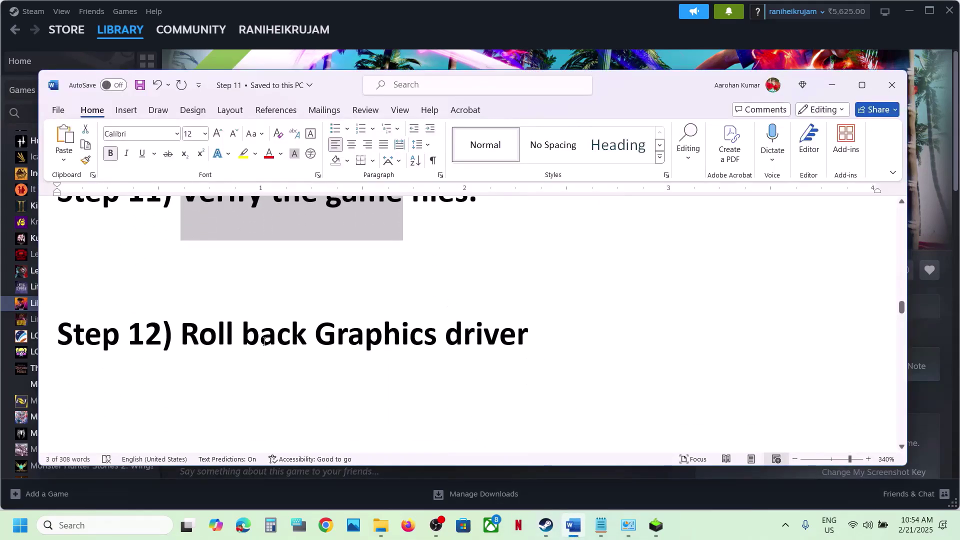
pyautogui.moveTo(201, 351); pyautogui.dragTo(529, 345)
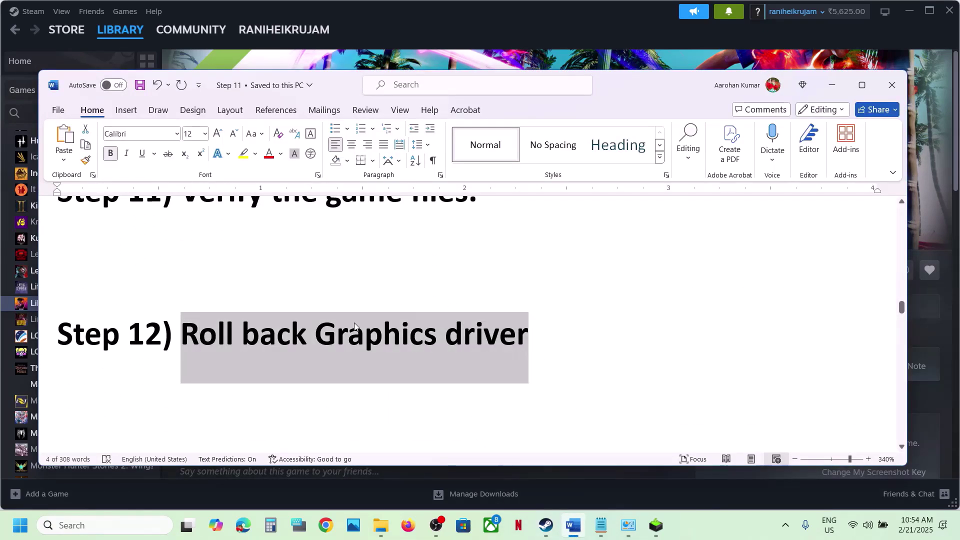
pyautogui.scroll(1, 355, 323)
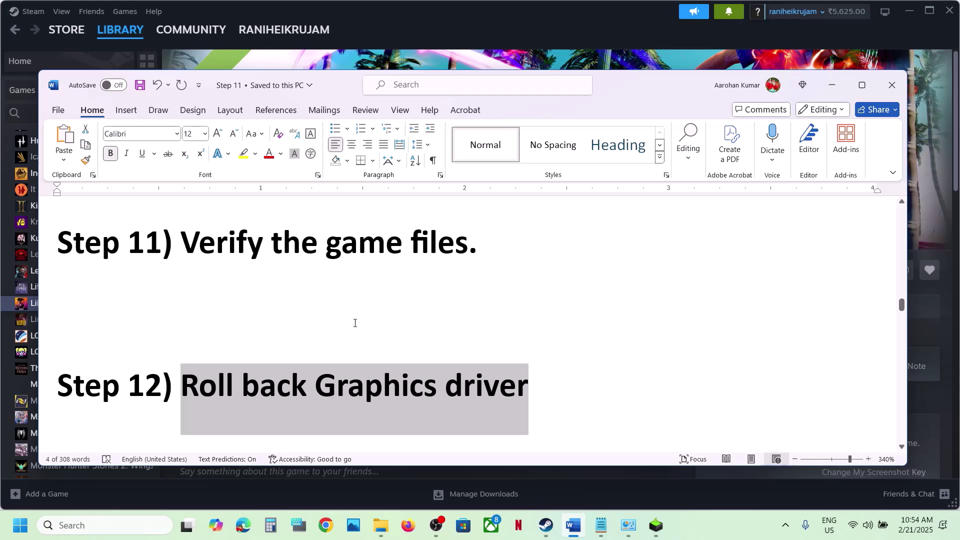
# Step: Copy the NVIDIA driver download link from the Word document and open it in Chrome
pyautogui.scroll(10, 334, 319)
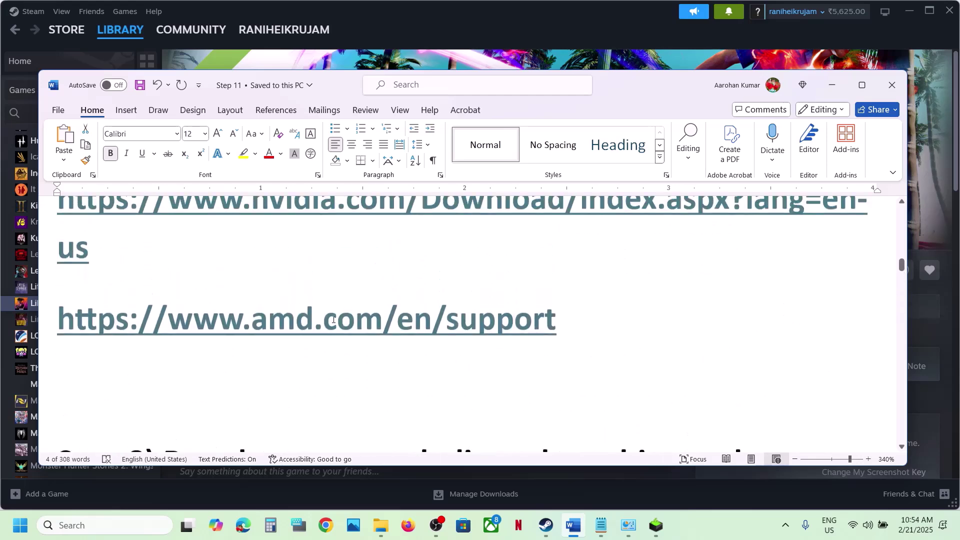
pyautogui.tripleClick(77, 240)
pyautogui.hotkey('ctrl', 'c')
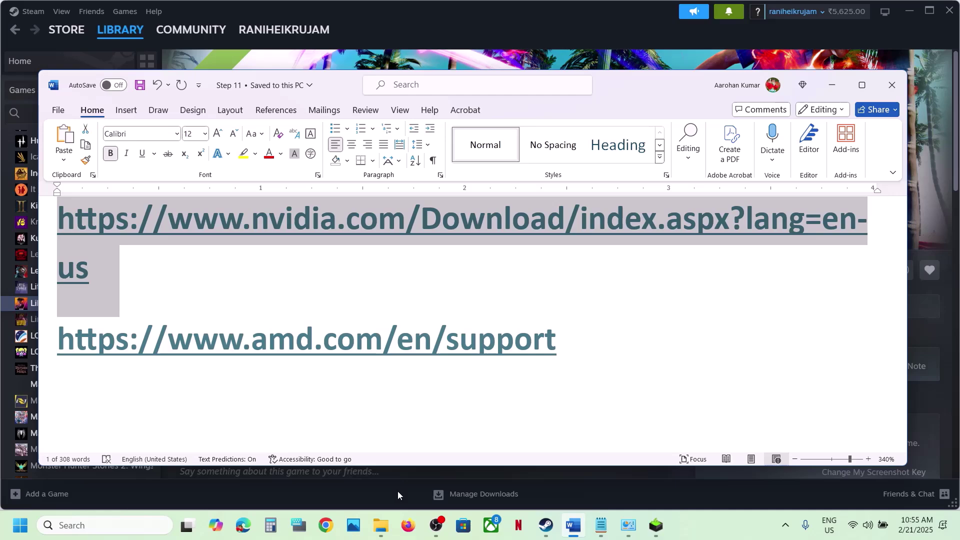
pyautogui.click(326, 525)
pyautogui.hotkey('ctrl', 'v')
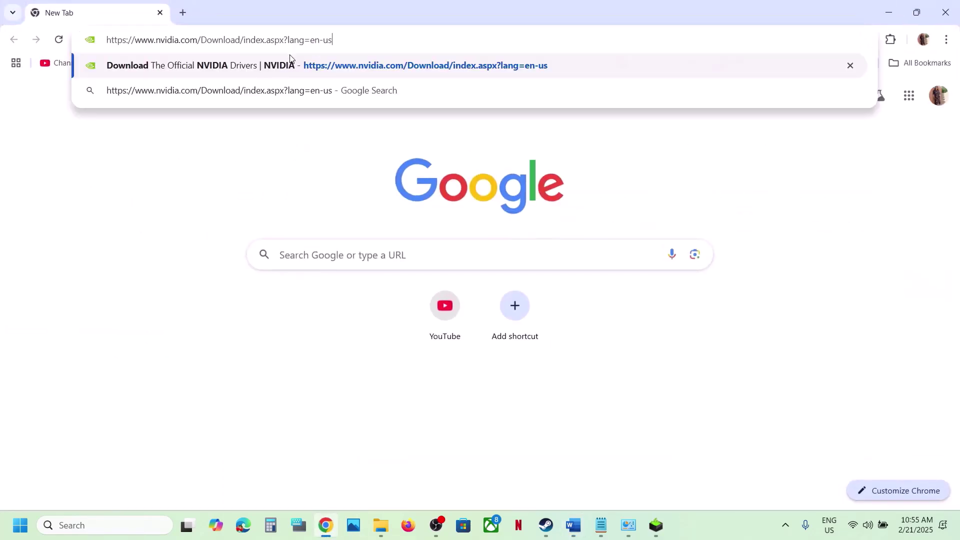
pyautogui.press('Return')
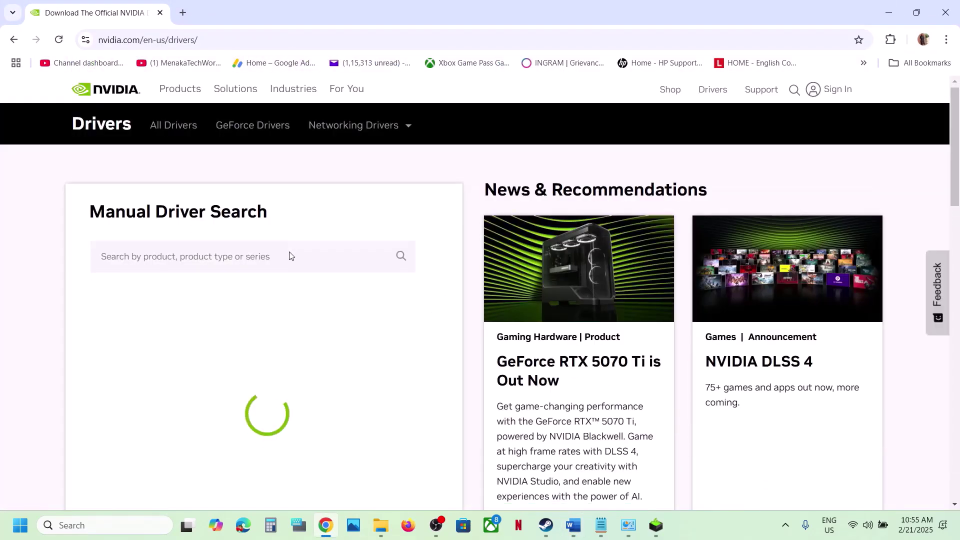
# Step: Search for GeForce RTX 3050 Laptop GPU drivers for Windows 11 and expand the list of further versions
pyautogui.scroll(-3, 262, 287)
pyautogui.scroll(-2, 262, 287)
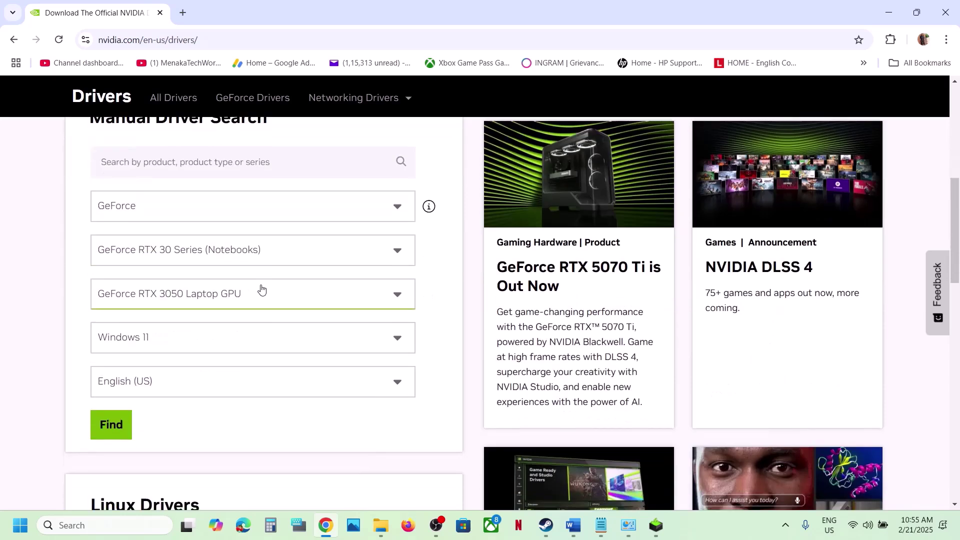
pyautogui.click(113, 426)
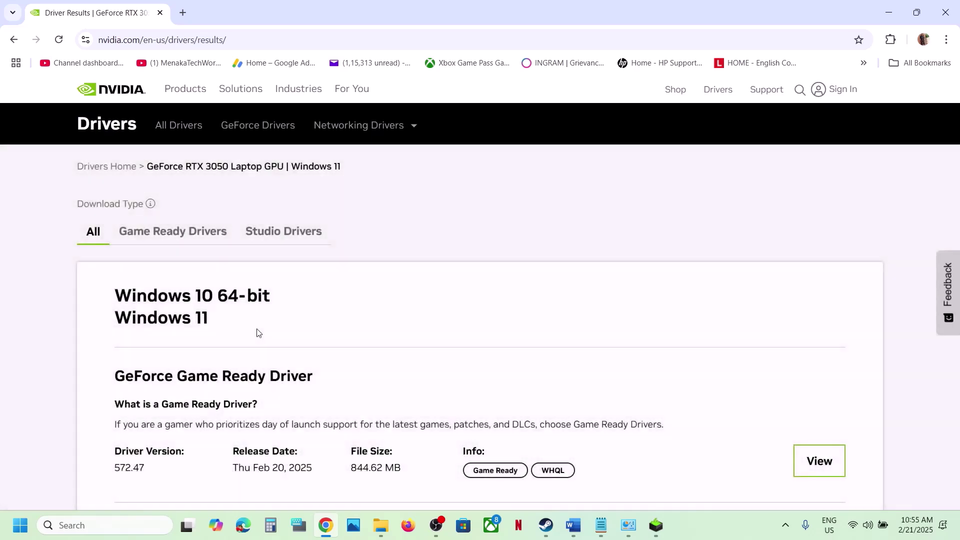
pyautogui.scroll(-3, 257, 332)
pyautogui.scroll(-3, 257, 332)
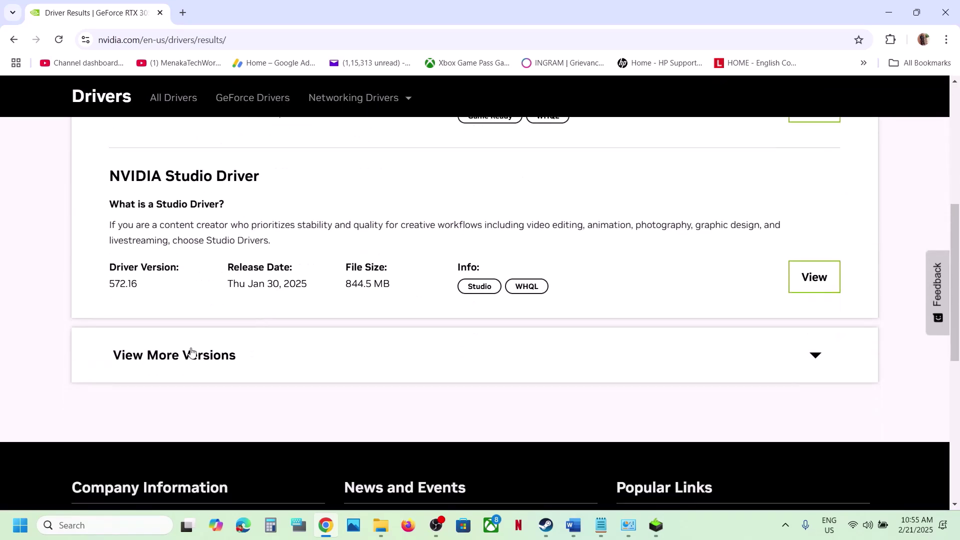
pyautogui.click(164, 356)
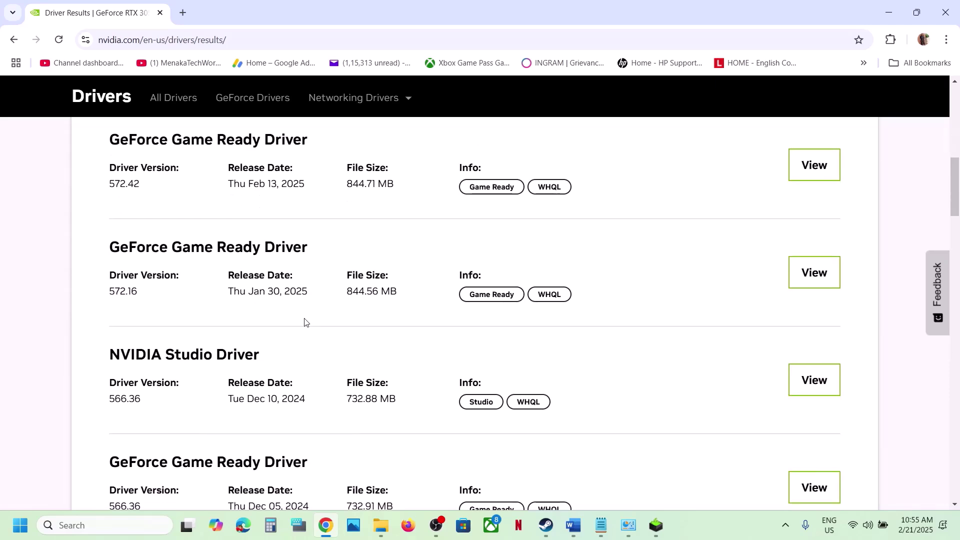
# Step: Look through the older Game Ready Drivers and download GeForce Game Ready Driver 566.36 released on Dec 05, 2024
pyautogui.scroll(4, 278, 228)
pyautogui.scroll(-3, 279, 228)
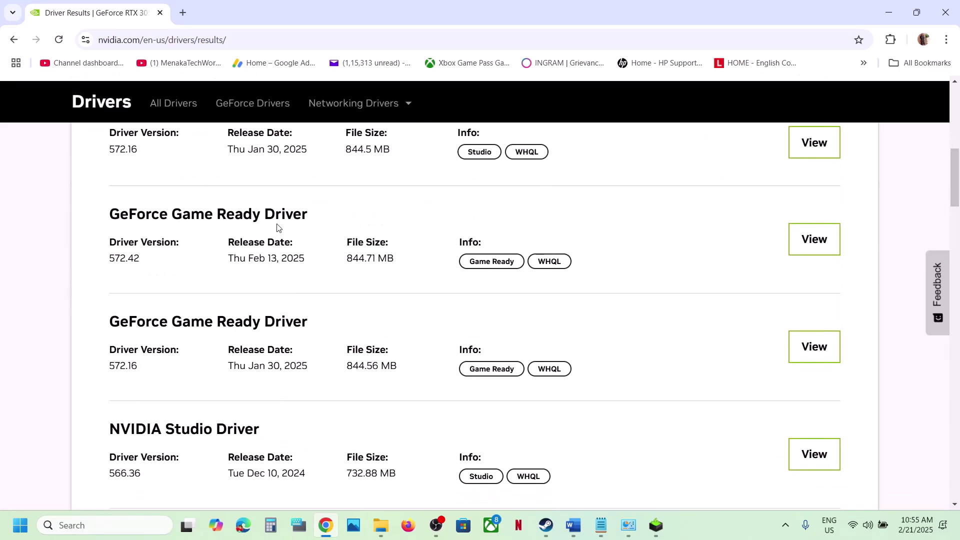
pyautogui.tripleClick(107, 256)
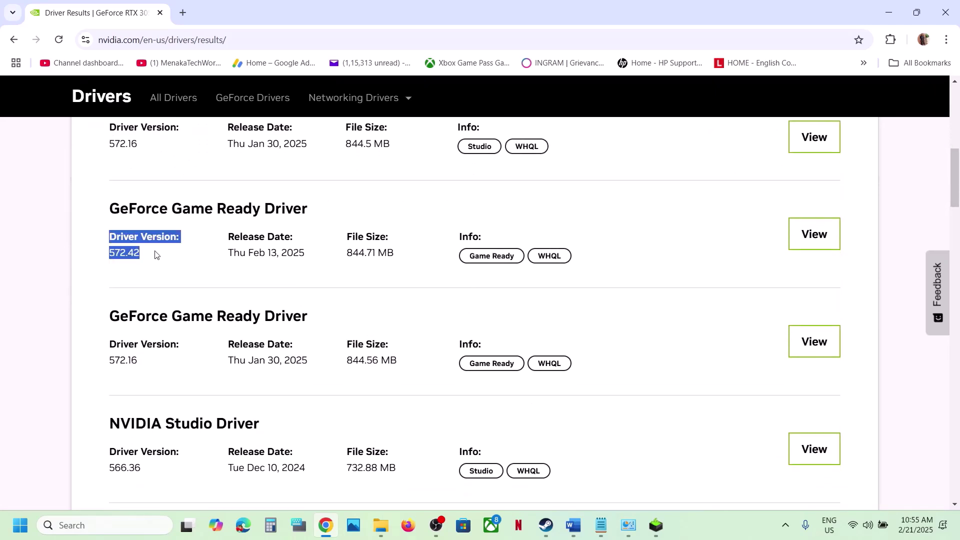
pyautogui.click(156, 255)
pyautogui.scroll(-3, 153, 270)
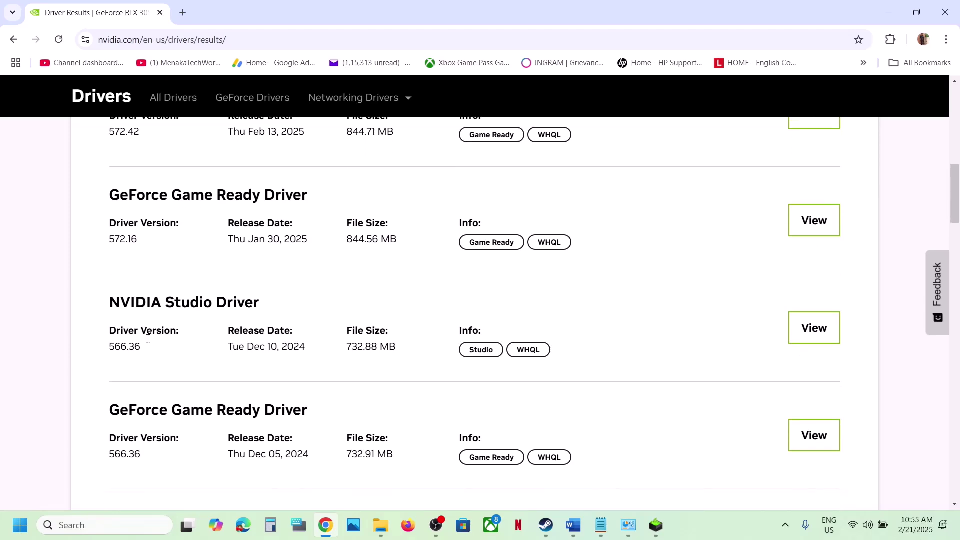
pyautogui.scroll(-1, 148, 338)
pyautogui.tripleClick(109, 400)
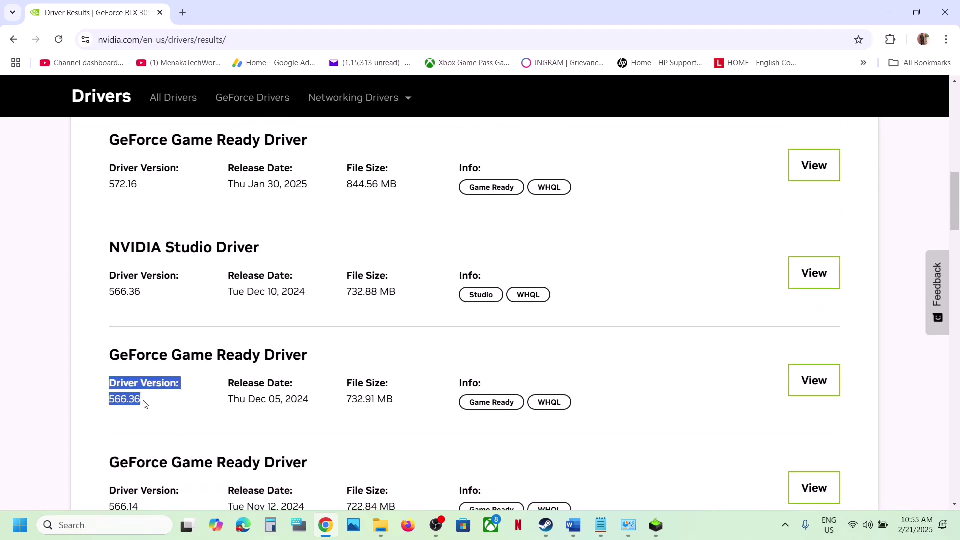
pyautogui.scroll(-2, 145, 382)
pyautogui.scroll(-2, 148, 406)
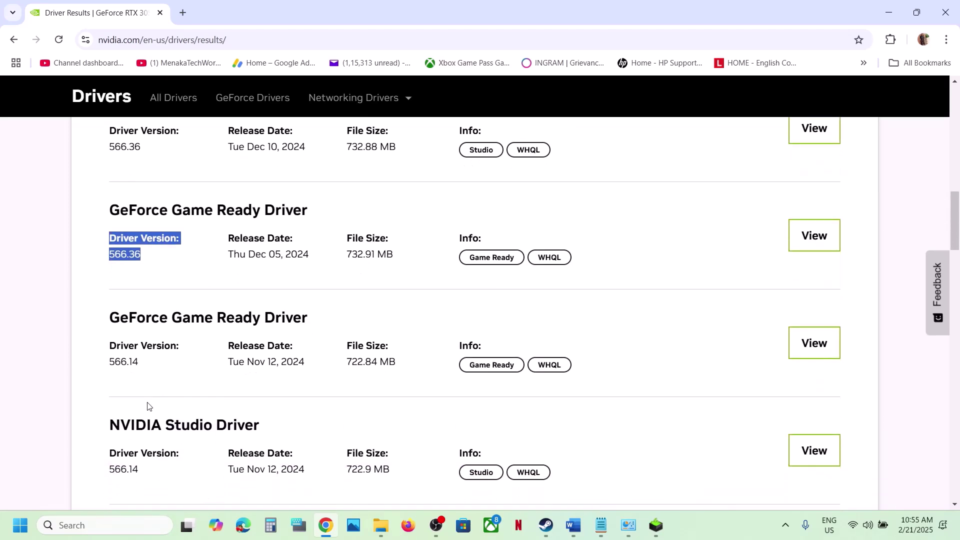
pyautogui.scroll(-2, 159, 336)
pyautogui.scroll(3, 193, 301)
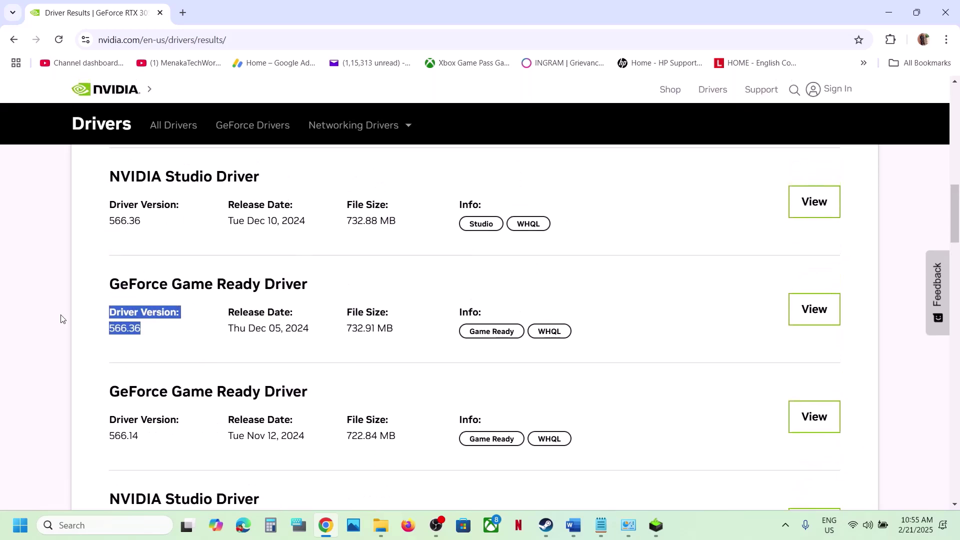
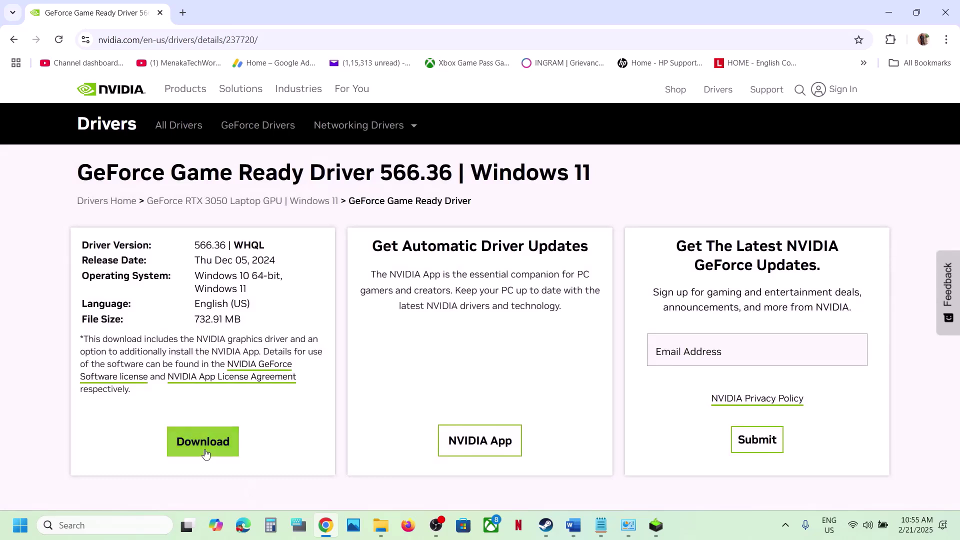
pyautogui.click(208, 449)
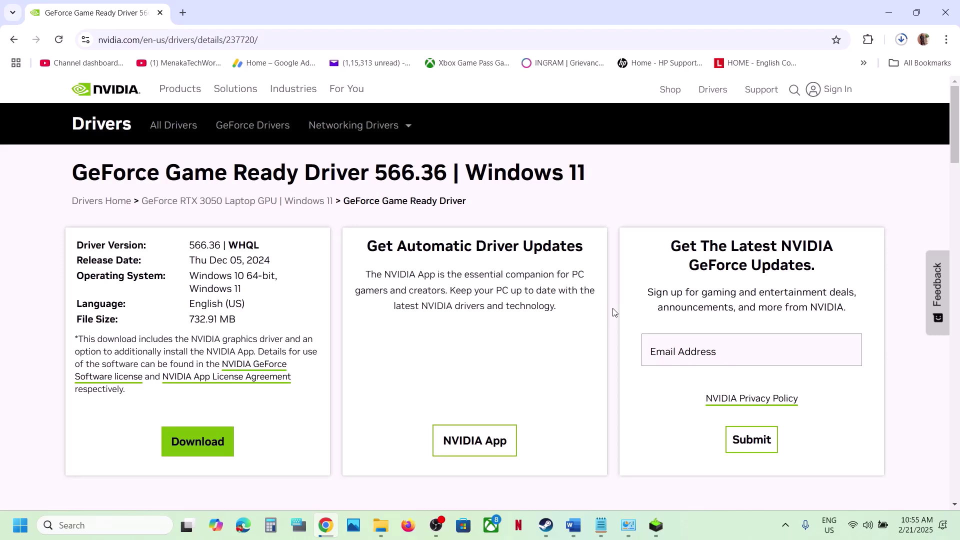
# Step: Return to the Word document and copy the Microsoft link under Step 13, Install Visual C++ Files
pyautogui.click(546, 526)
pyautogui.click(573, 525)
pyautogui.scroll(-10, 406, 353)
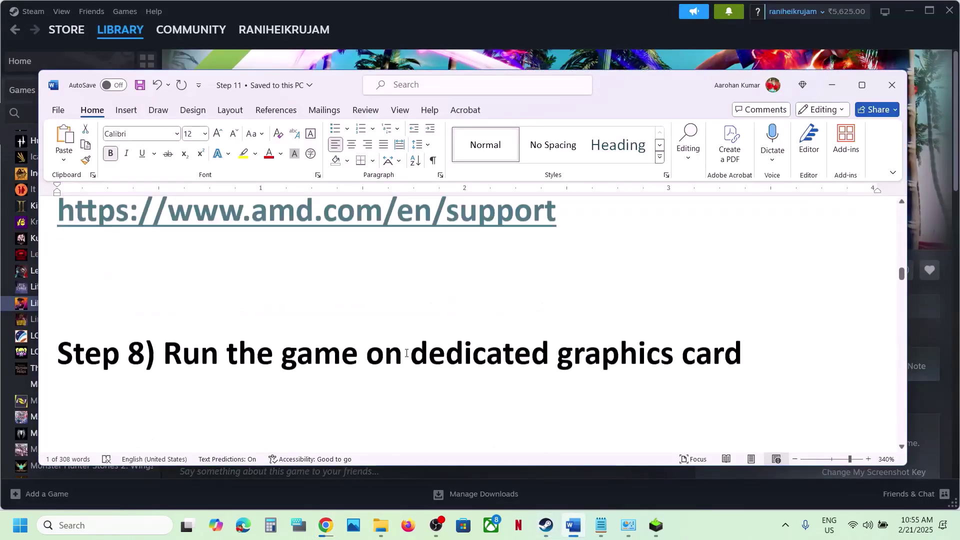
pyautogui.scroll(-12, 406, 353)
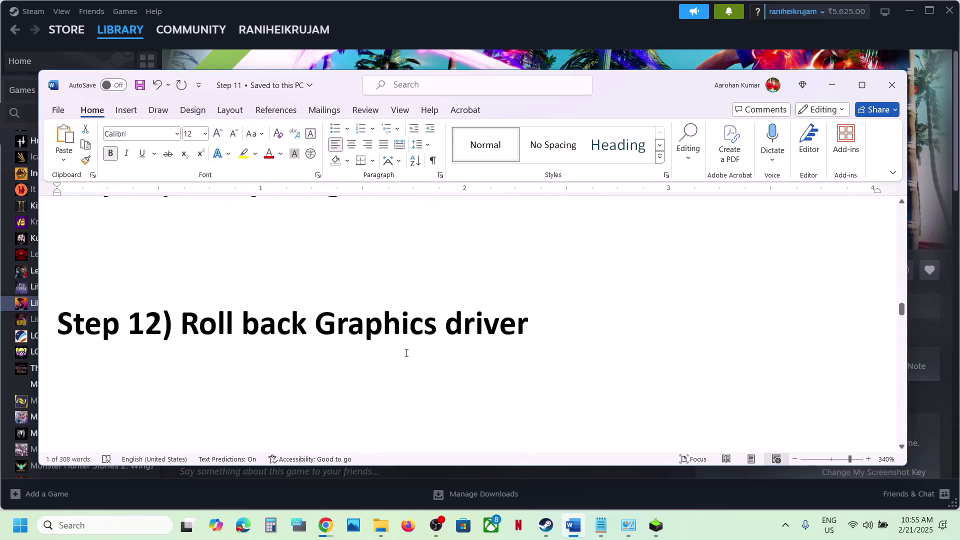
pyautogui.scroll(-3, 406, 353)
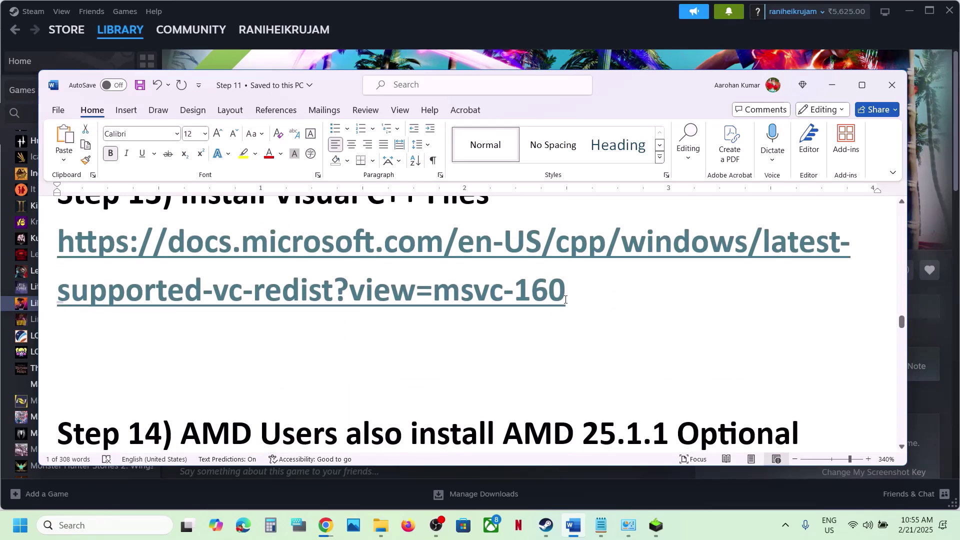
pyautogui.moveTo(568, 313); pyautogui.dragTo(56, 268)
pyautogui.hotkey('ctrl', 'c')
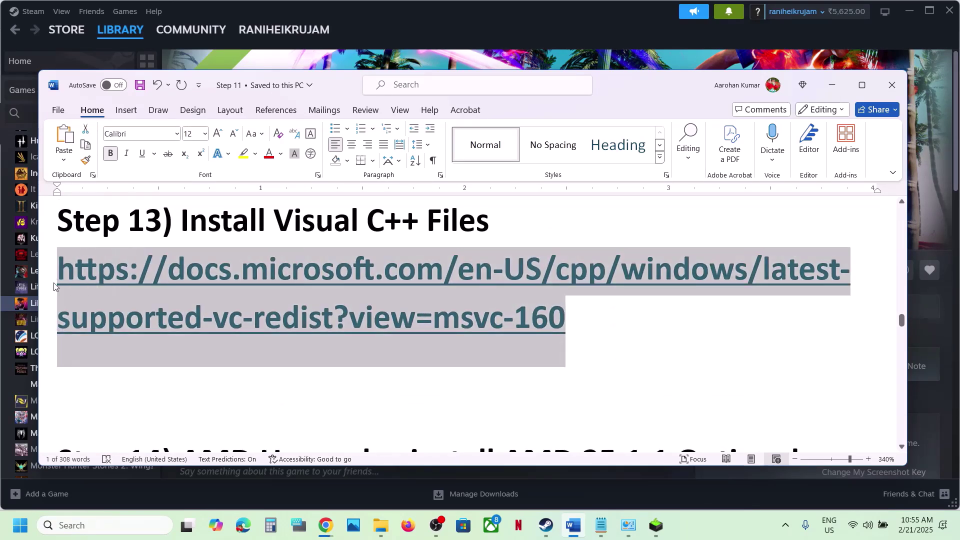
# Step: Open the copied link in a new Chrome tab and highlight "2015, 2017, 2019, and 2022" in the Visual Studio heading
pyautogui.click(333, 522)
pyautogui.click(184, 14)
pyautogui.hotkey('ctrl', 'v')
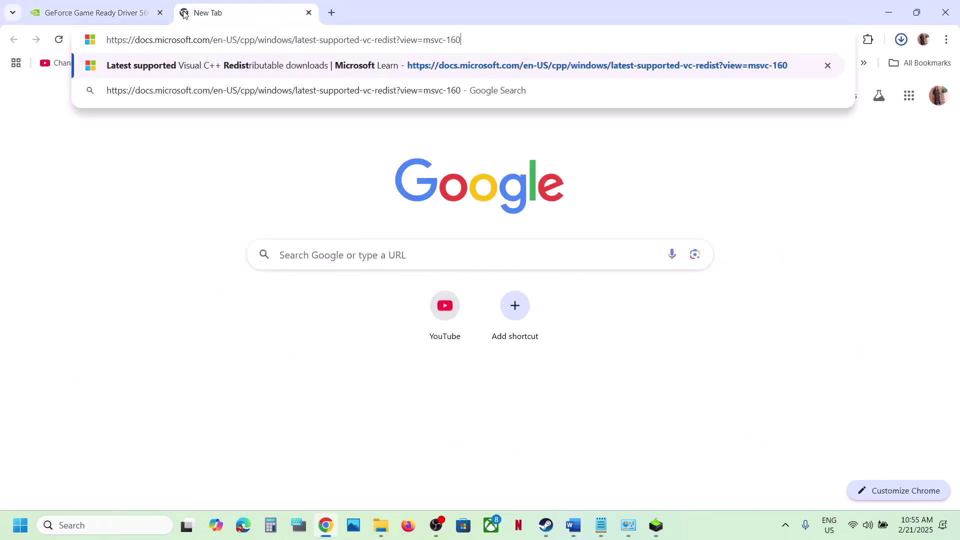
pyautogui.press('Return')
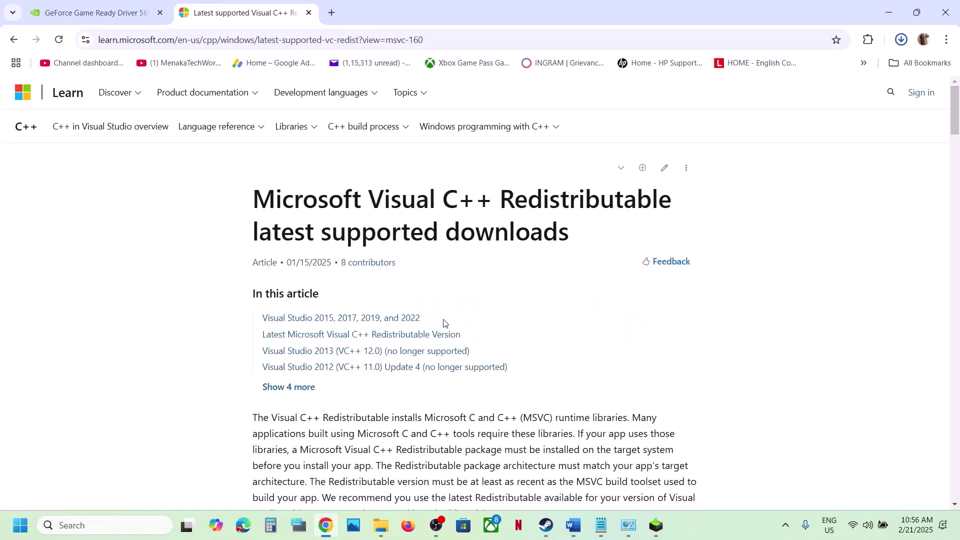
pyautogui.scroll(-8, 405, 141)
pyautogui.moveTo(381, 147); pyautogui.dragTo(650, 154)
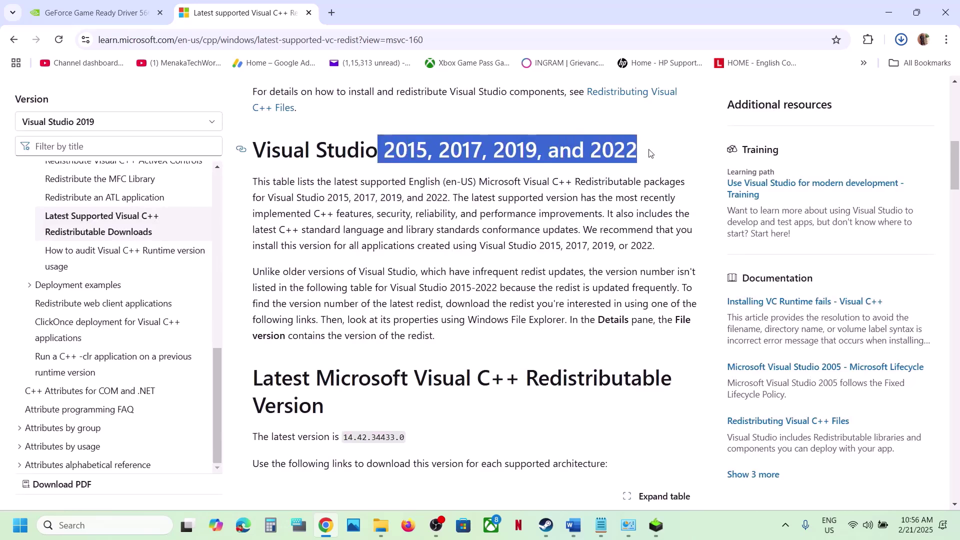
# Step: Download the X86 Visual C++ Redistributable, VC_redist.x86.exe, and run its setup to repair the installation
pyautogui.scroll(-7, 314, 312)
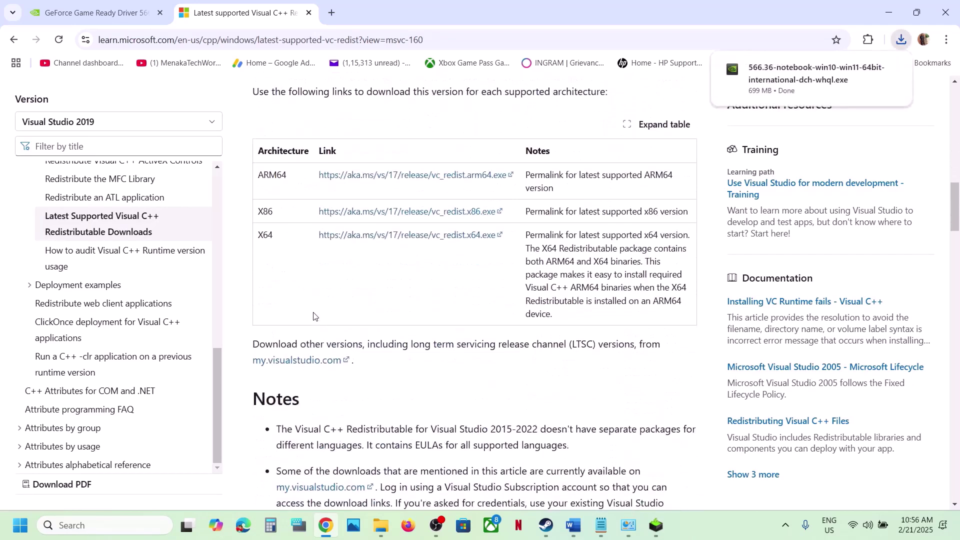
pyautogui.doubleClick(268, 220)
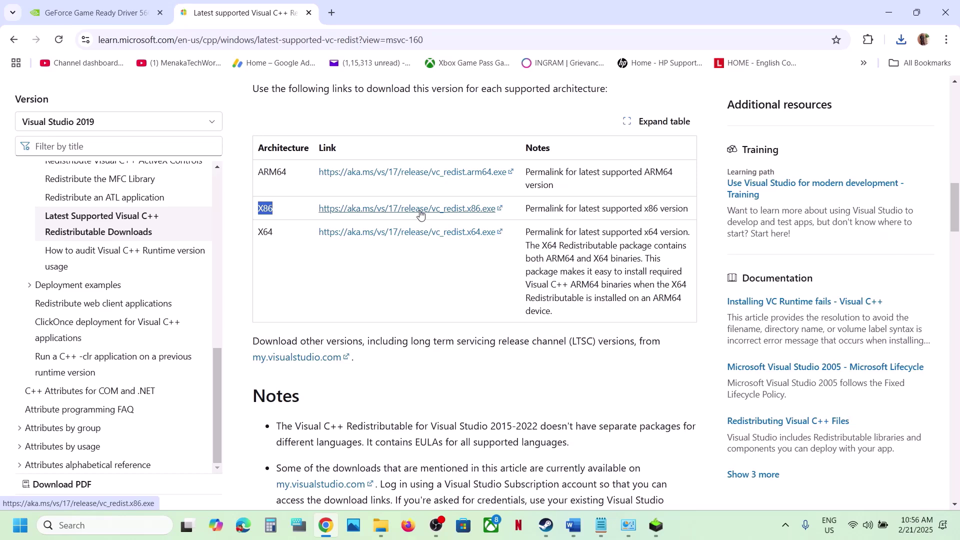
pyautogui.click(901, 40)
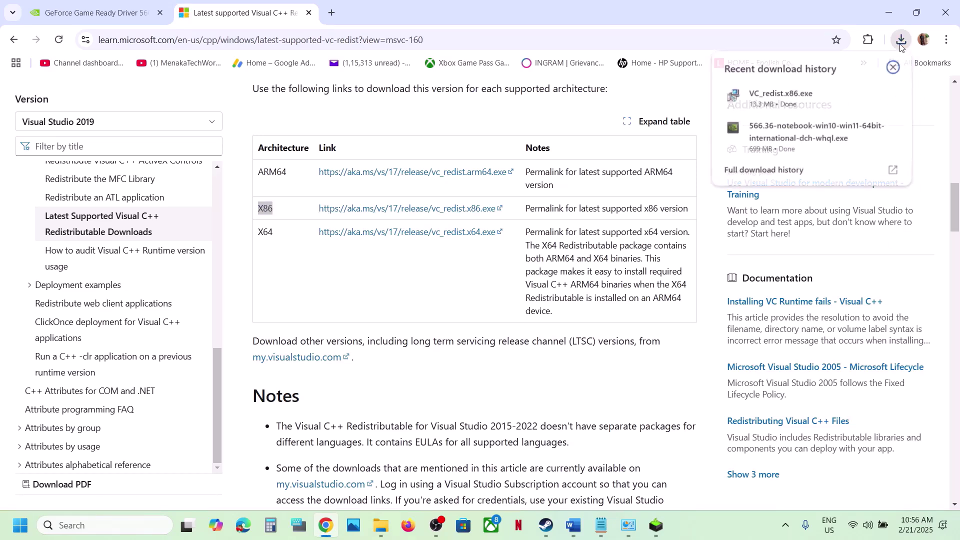
pyautogui.click(763, 95)
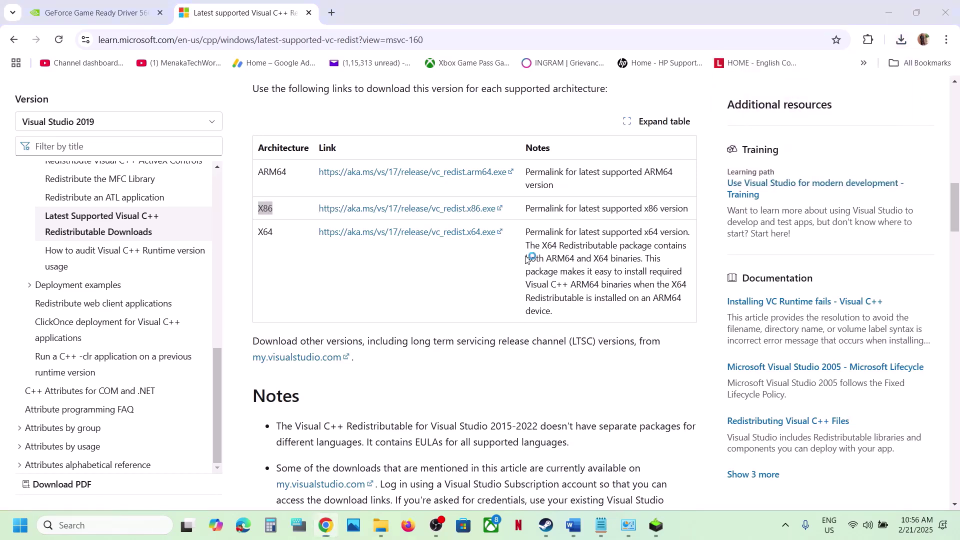
pyautogui.click(488, 330)
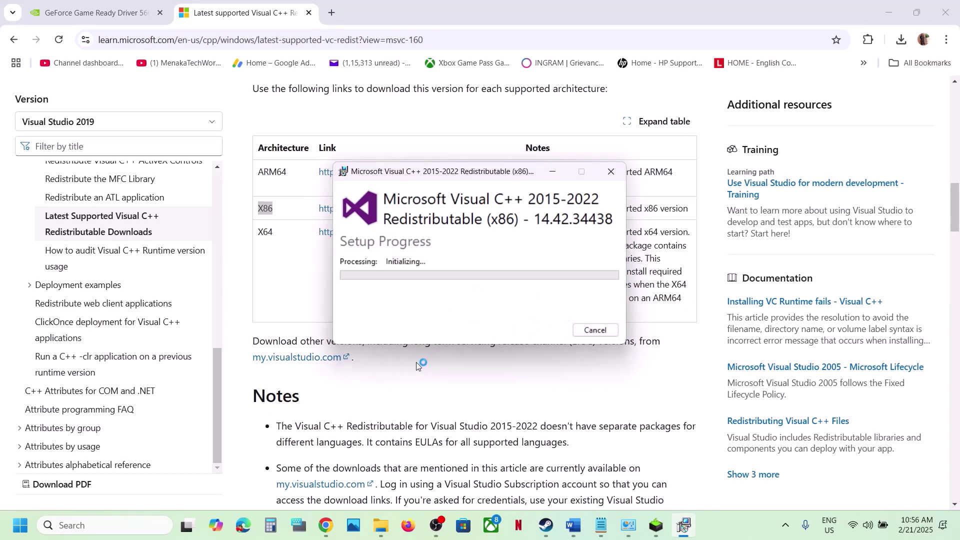
# Step: Download the X64 Visual C++ Redistributable, VC_redist.x64.exe, repair its installation, and close both the x64 and x86 setup windows
pyautogui.click(268, 228)
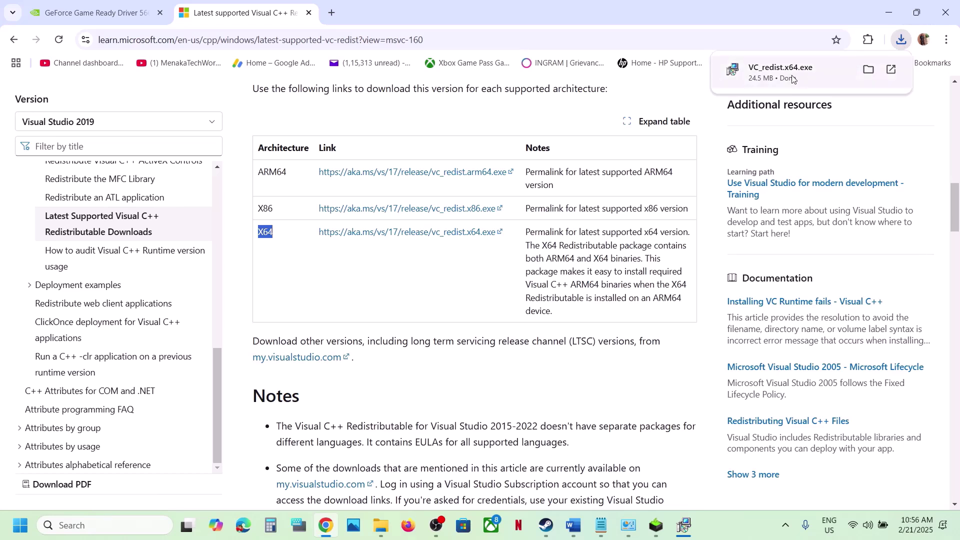
pyautogui.click(792, 78)
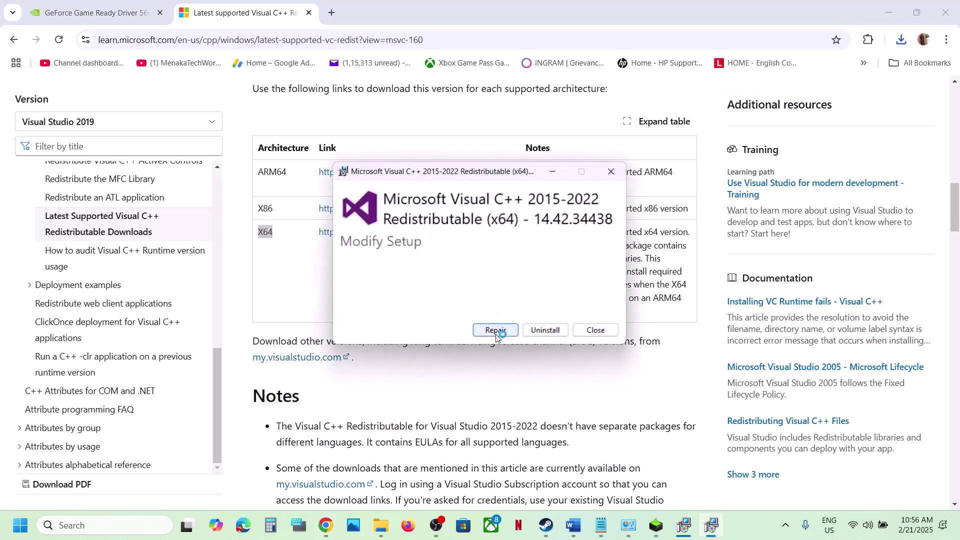
pyautogui.click(496, 330)
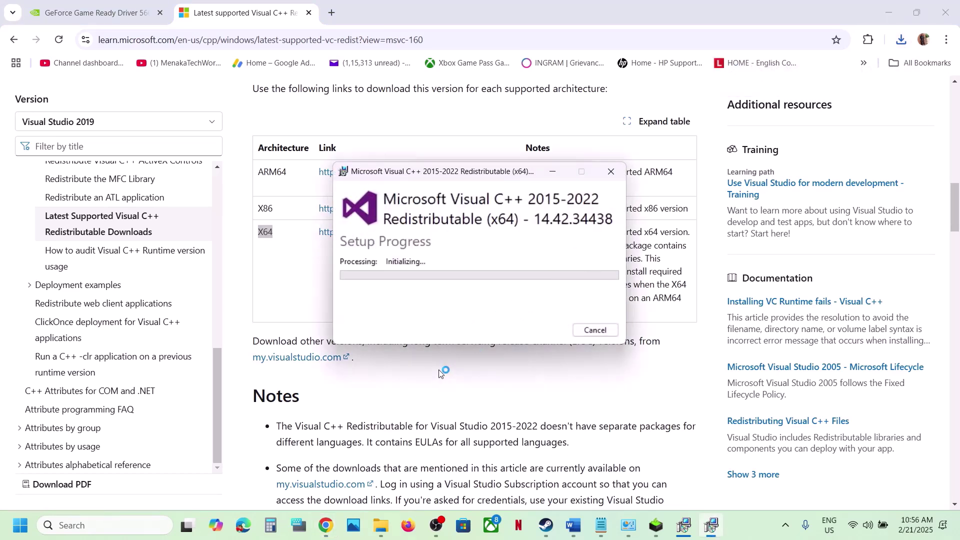
pyautogui.click(686, 534)
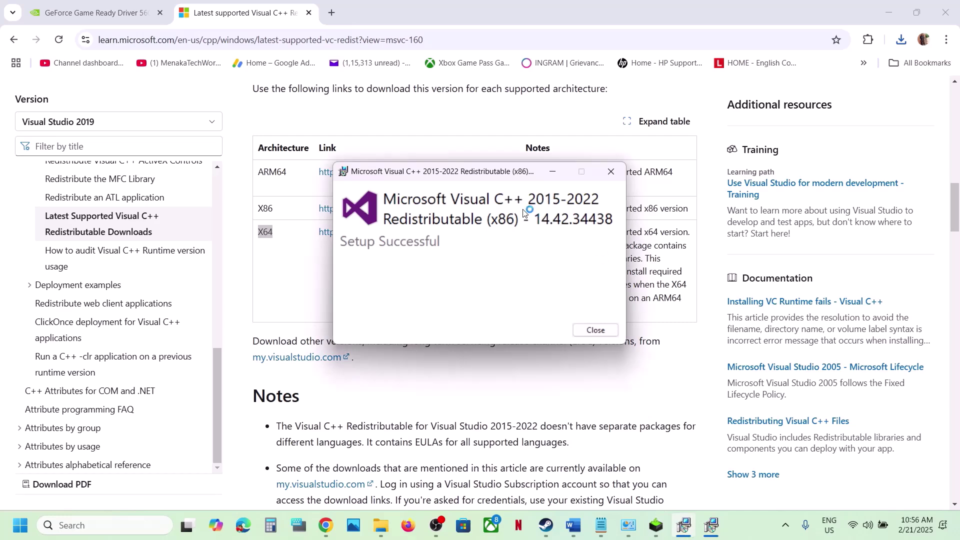
pyautogui.moveTo(500, 178); pyautogui.dragTo(774, 171)
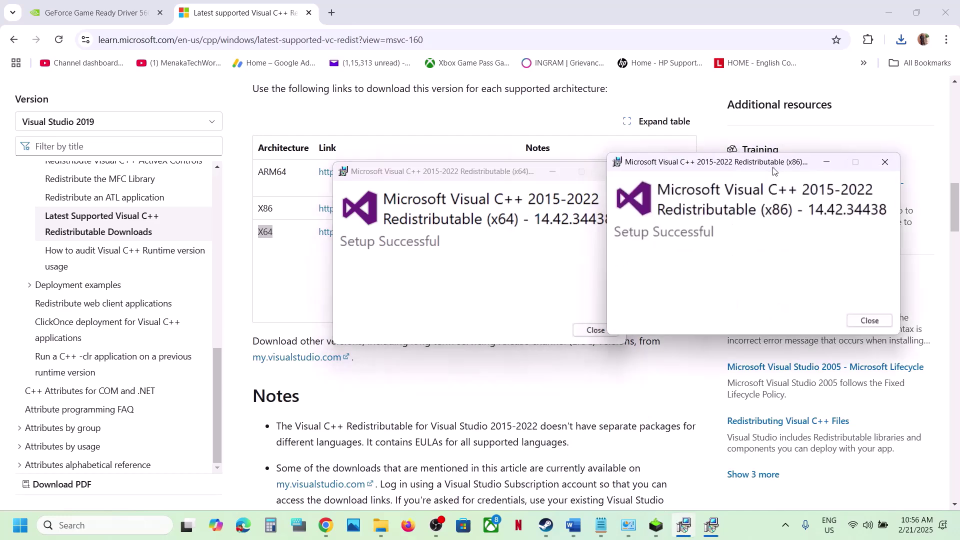
pyautogui.click(585, 326)
pyautogui.click(870, 321)
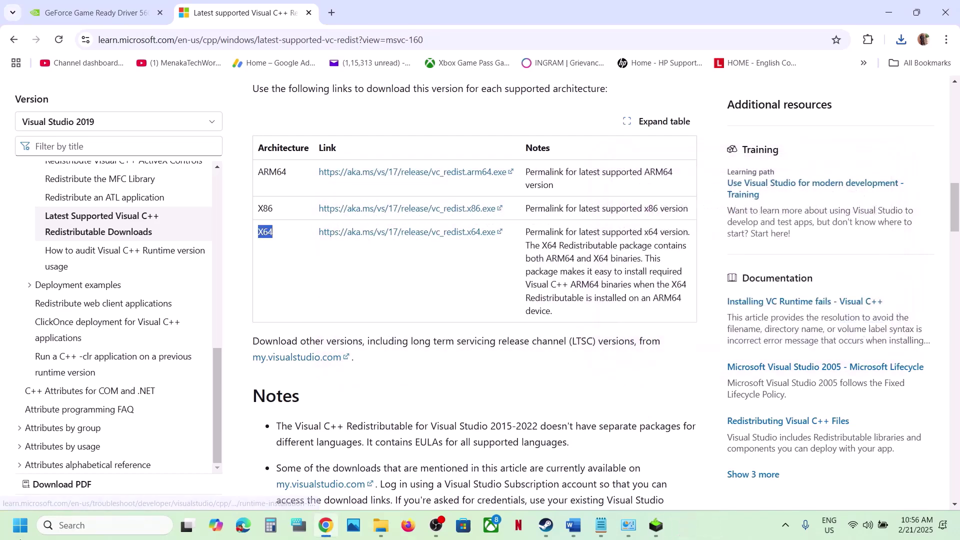
pyautogui.click(20, 525)
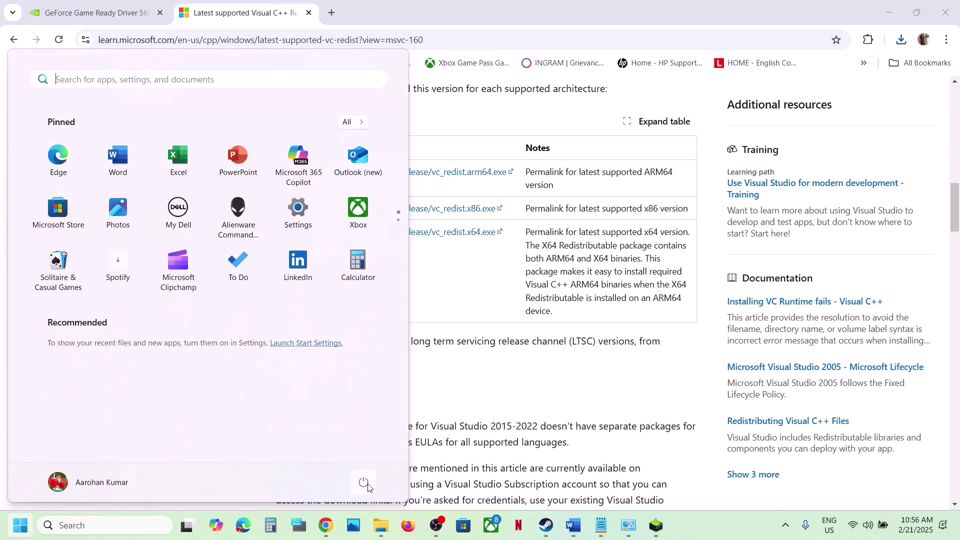
pyautogui.click(367, 485)
pyautogui.click(494, 417)
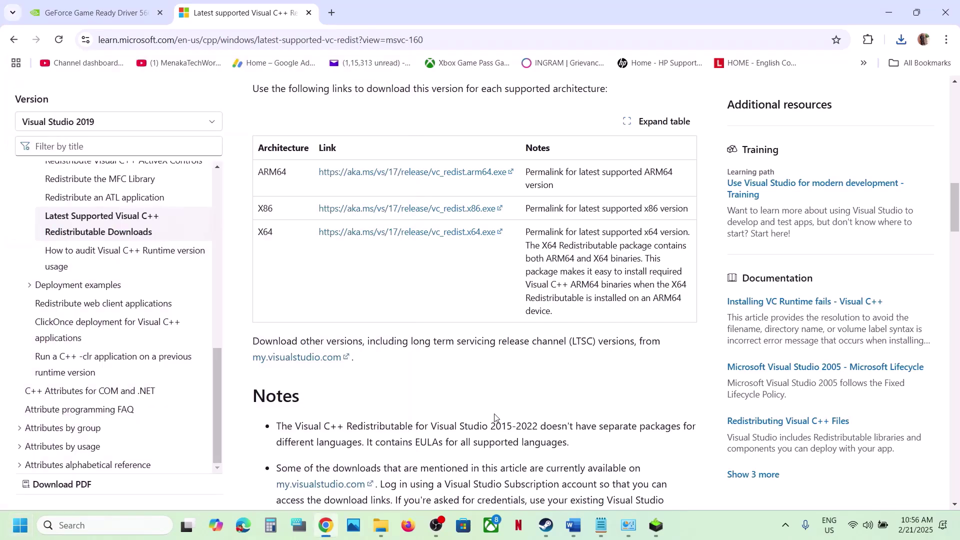
# Step: Switch to the Word document and copy "AMD 25.1.1 Optional Update" from the Step 14 heading
pyautogui.click(546, 525)
pyautogui.click(573, 525)
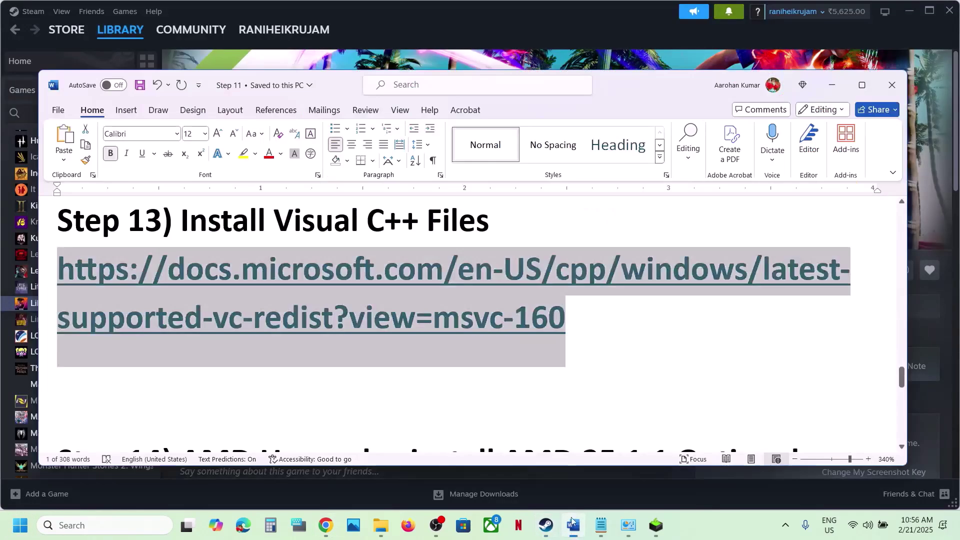
pyautogui.scroll(-1, 406, 384)
pyautogui.scroll(-1, 407, 384)
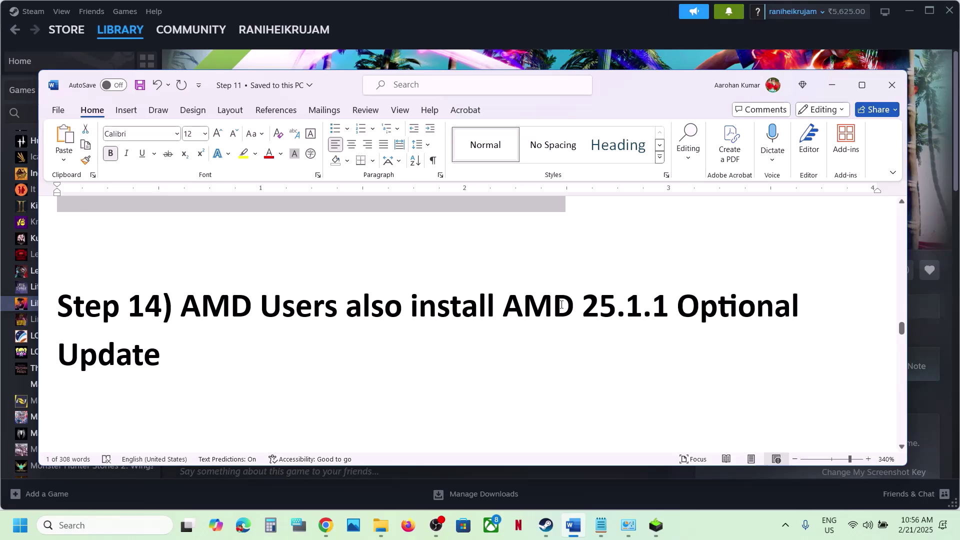
pyautogui.moveTo(505, 310); pyautogui.dragTo(158, 367)
pyautogui.hotkey('ctrl', 'c')
# Step: Search Google for the copied text in a new Chrome tab and open AMD's Adrenalin Edition 25.1.1 Optional Update release notes
pyautogui.click(326, 525)
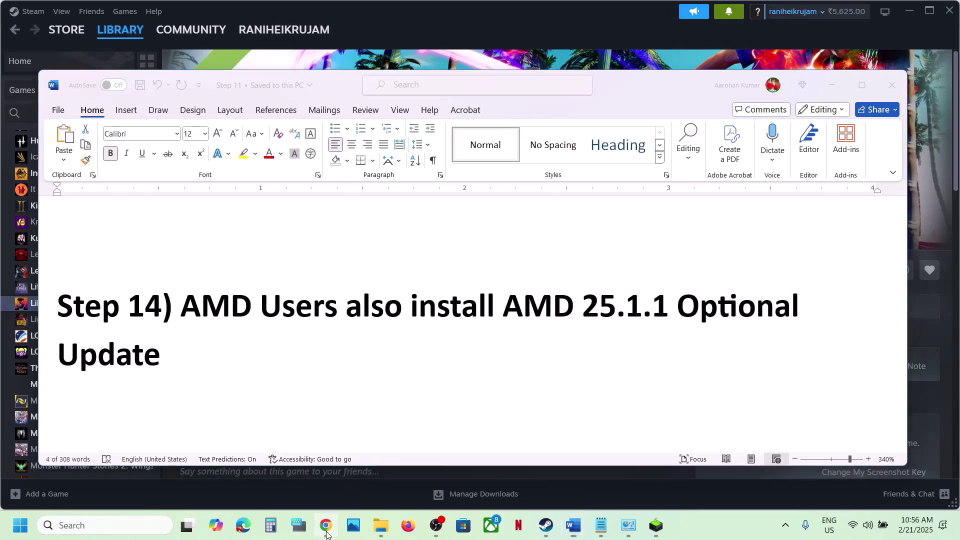
pyautogui.click(335, 14)
pyautogui.hotkey('ctrl', 'v')
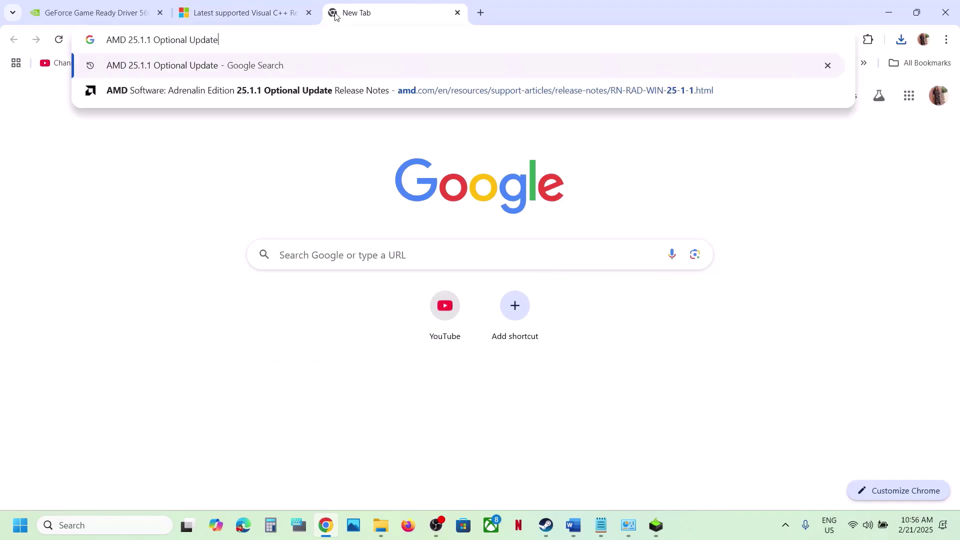
pyautogui.press('Return')
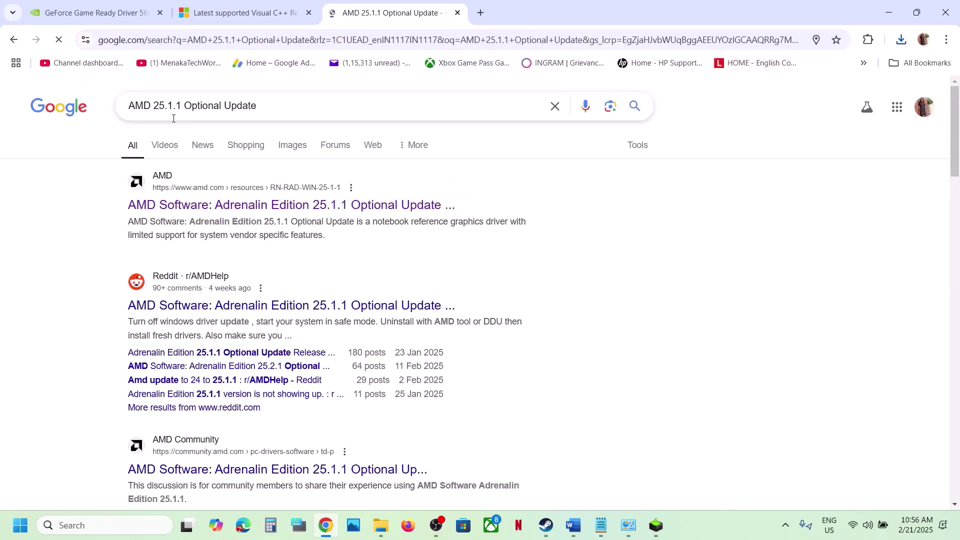
pyautogui.click(215, 205)
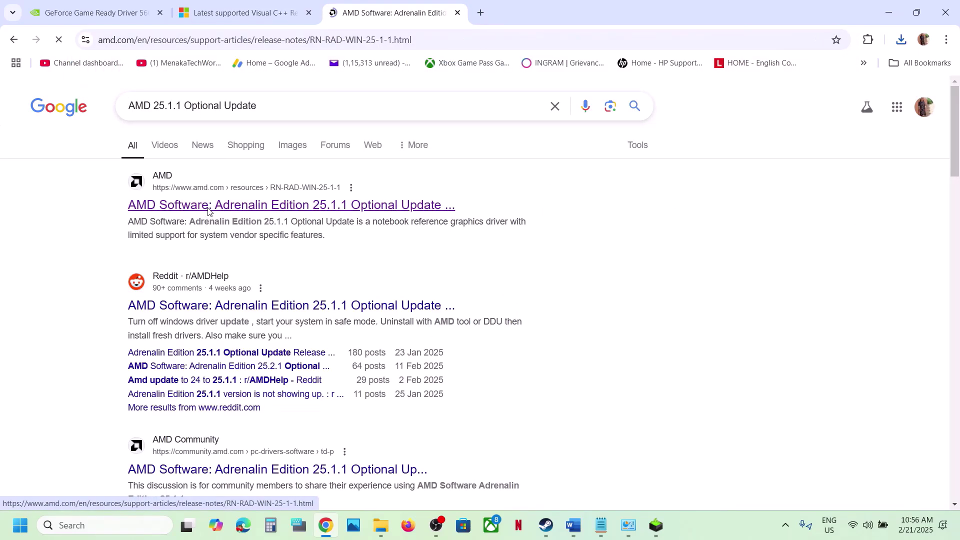
# Step: Download the AMD Software: Adrenalin Edition 25.1.1 Optional Update Driver for Windows 10 & Windows 11 64-bit and check its download progress
pyautogui.scroll(-13, 246, 246)
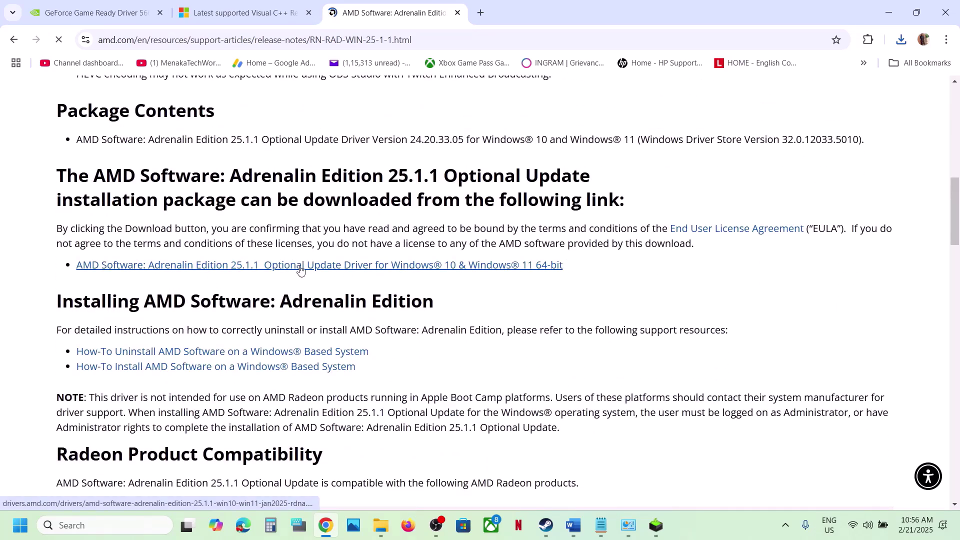
pyautogui.click(279, 265)
pyautogui.click(901, 40)
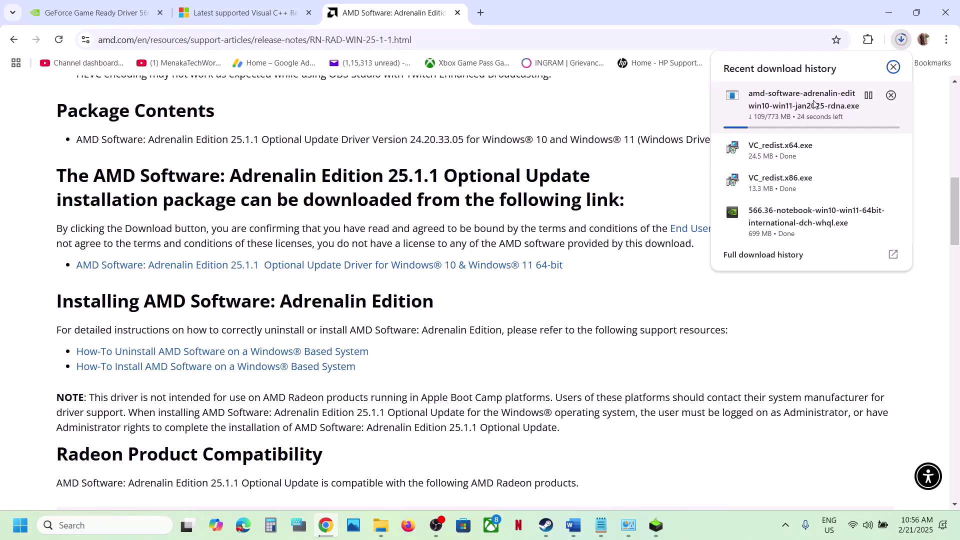
pyautogui.click(638, 129)
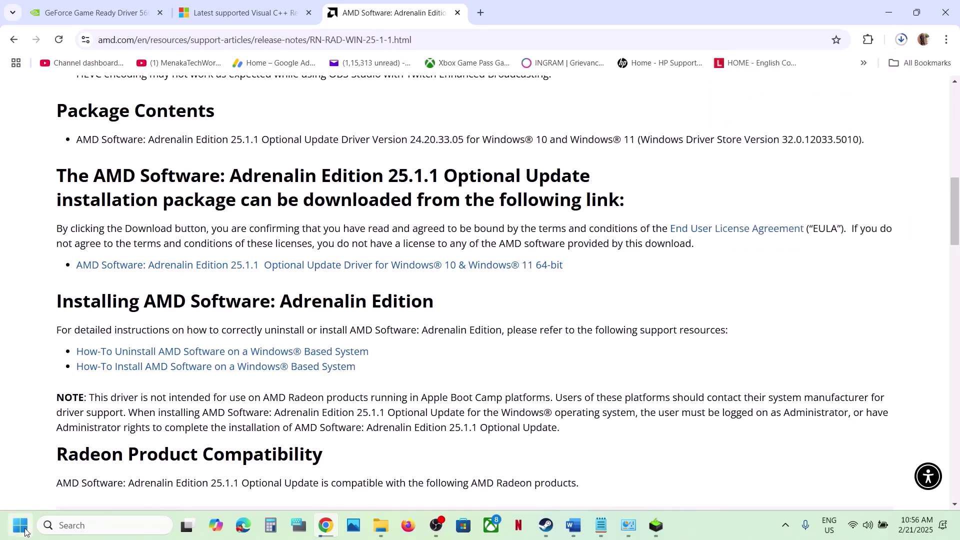
pyautogui.click(20, 525)
pyautogui.click(362, 483)
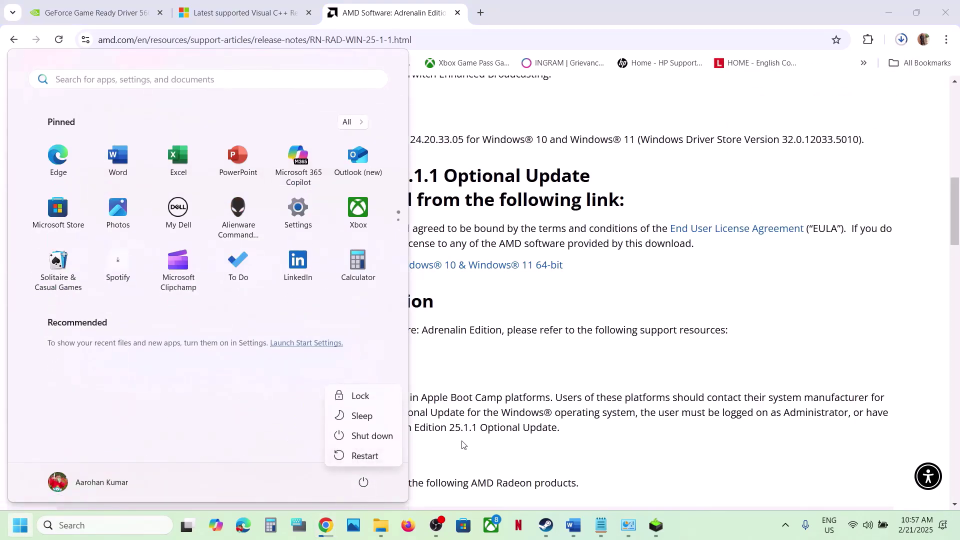
pyautogui.click(511, 434)
# Step: Return to the Word document and highlight "Close all the overclocking application MSI Afterburner/Rivatuner" in Step 15
pyautogui.click(546, 526)
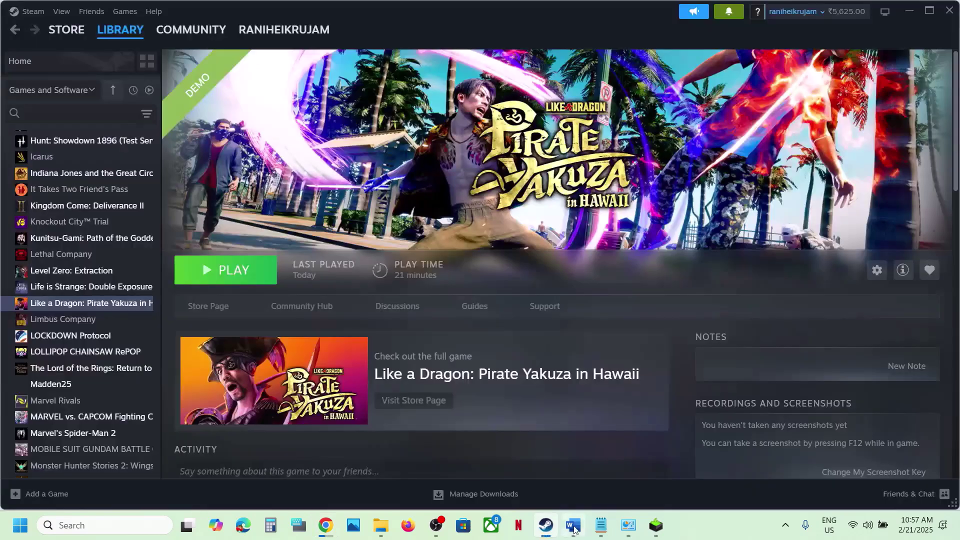
pyautogui.click(574, 525)
pyautogui.scroll(-3, 457, 365)
pyautogui.scroll(-3, 457, 365)
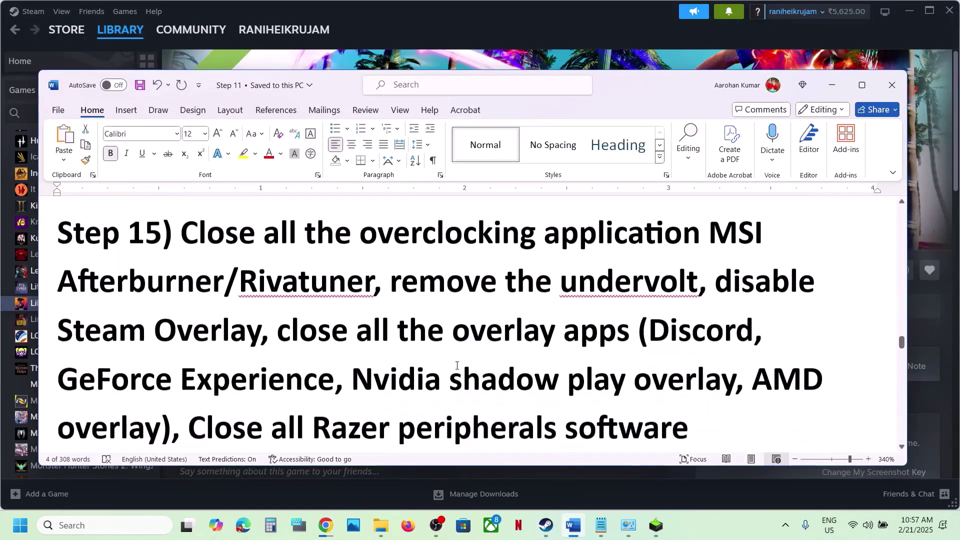
pyautogui.moveTo(335, 218); pyautogui.dragTo(374, 260)
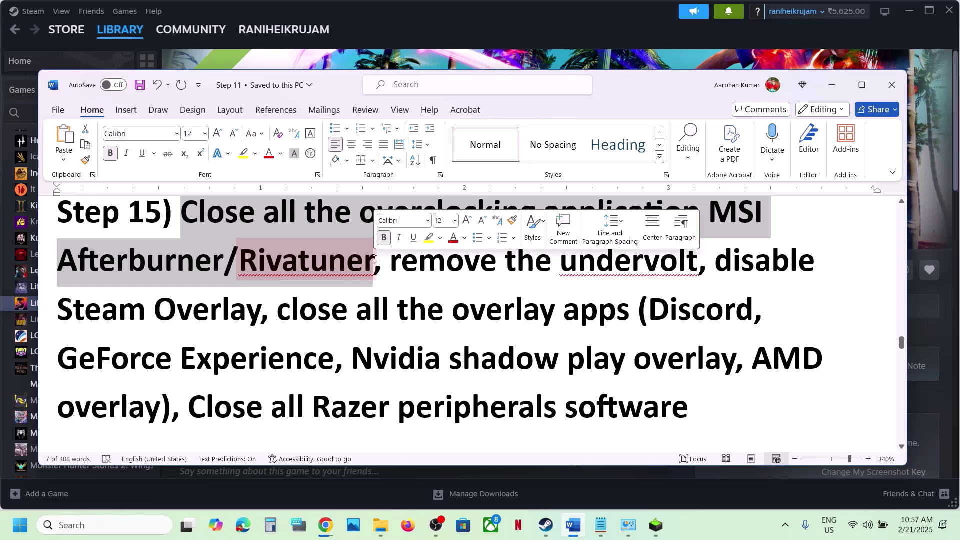
# Step: Close the MSI Afterburner and RivaTuner applications running in the background
pyautogui.click(785, 525)
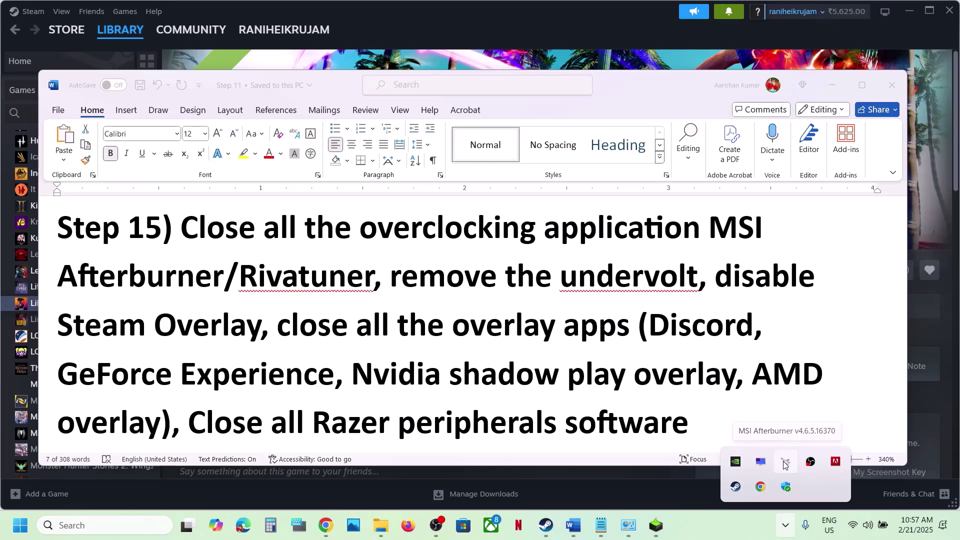
pyautogui.rightClick(785, 464)
pyautogui.click(822, 456)
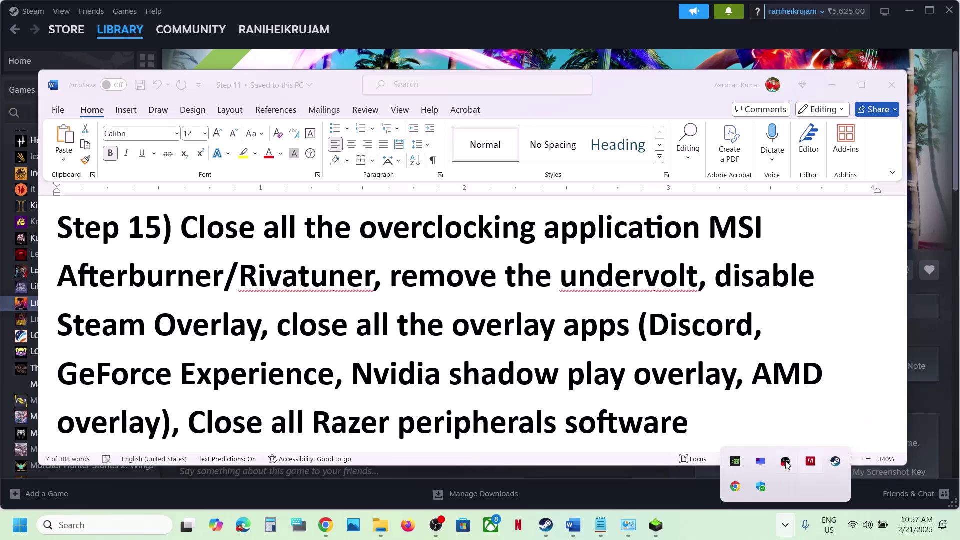
pyautogui.rightClick(761, 464)
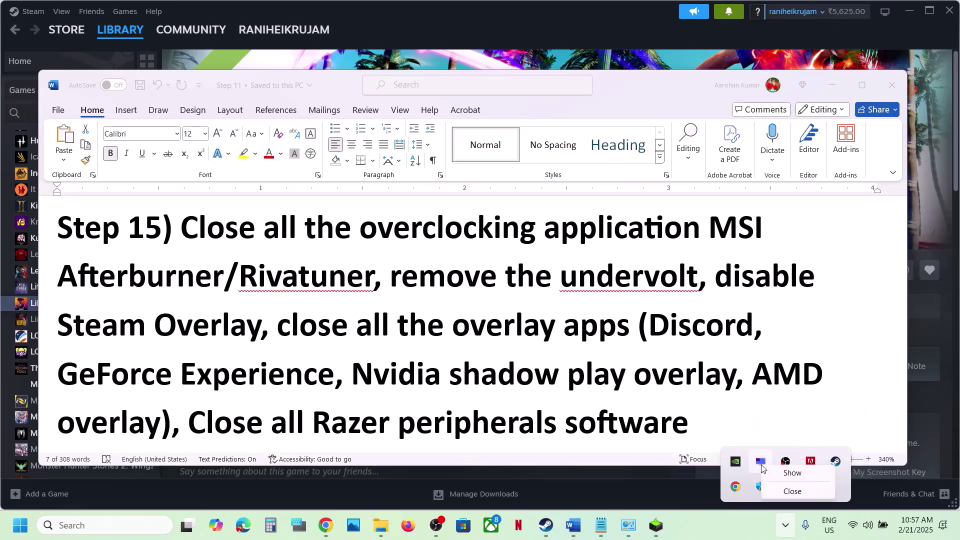
pyautogui.click(803, 493)
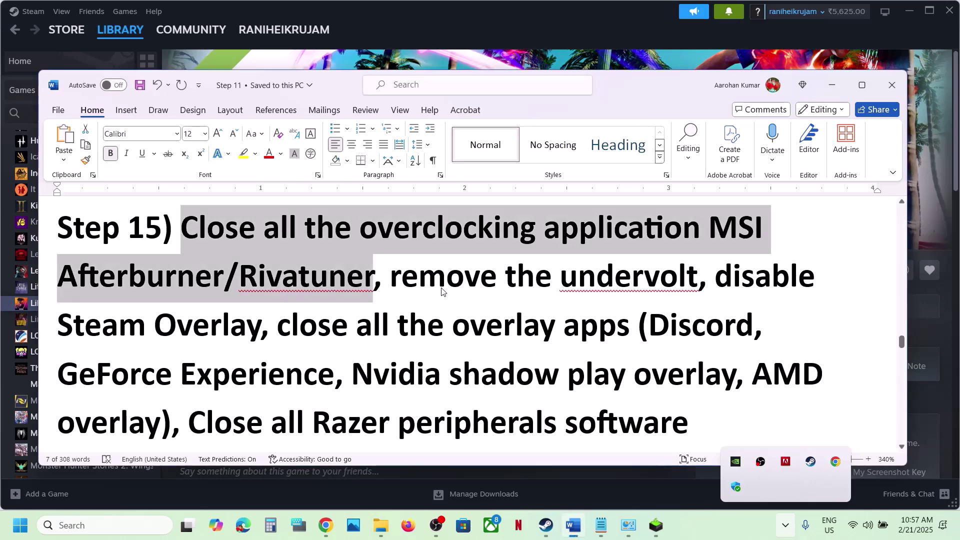
# Step: Highlight in turn the Step 15 phrases about overclocking applications, removing the undervolt and disabling Steam Overlay
pyautogui.click(329, 260)
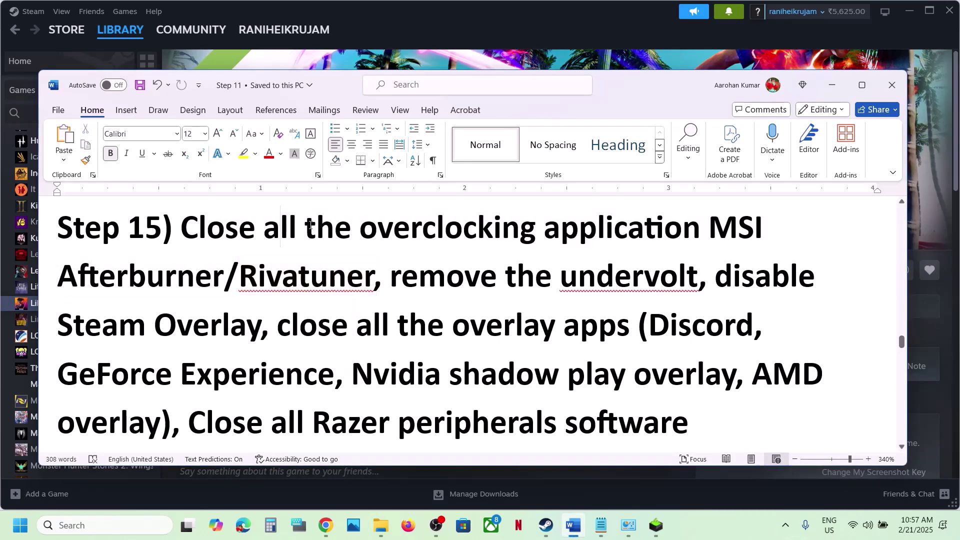
pyautogui.moveTo(264, 228); pyautogui.dragTo(604, 212)
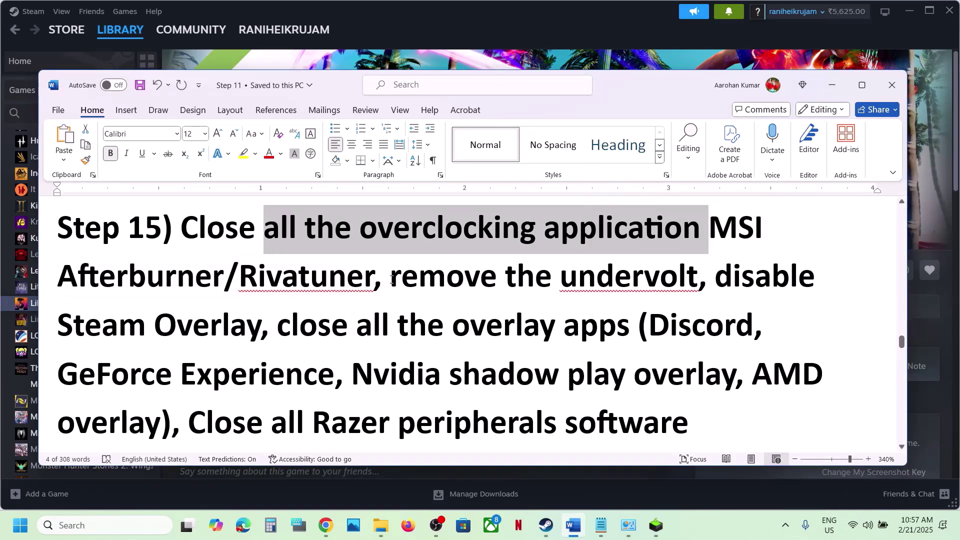
pyautogui.moveTo(391, 279); pyautogui.dragTo(644, 283)
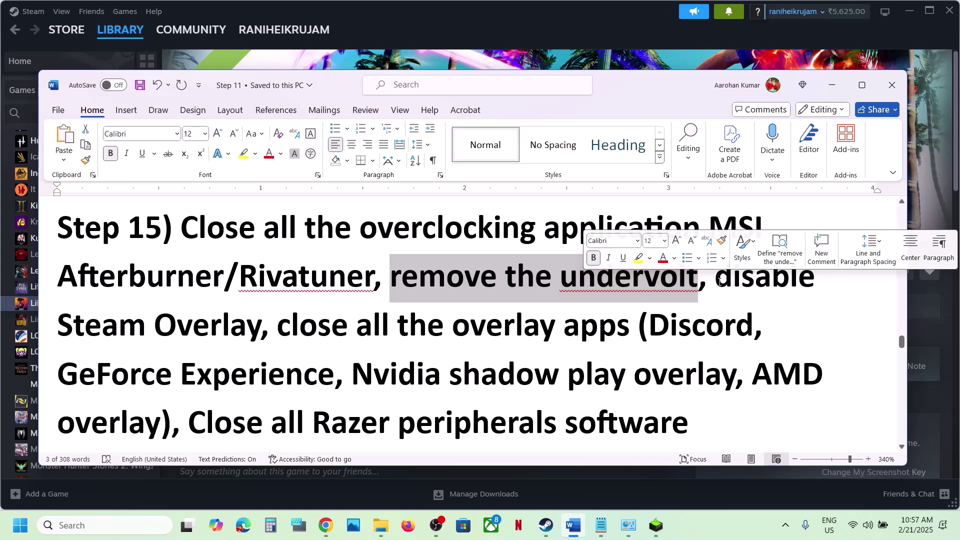
pyautogui.moveTo(716, 278); pyautogui.dragTo(230, 326)
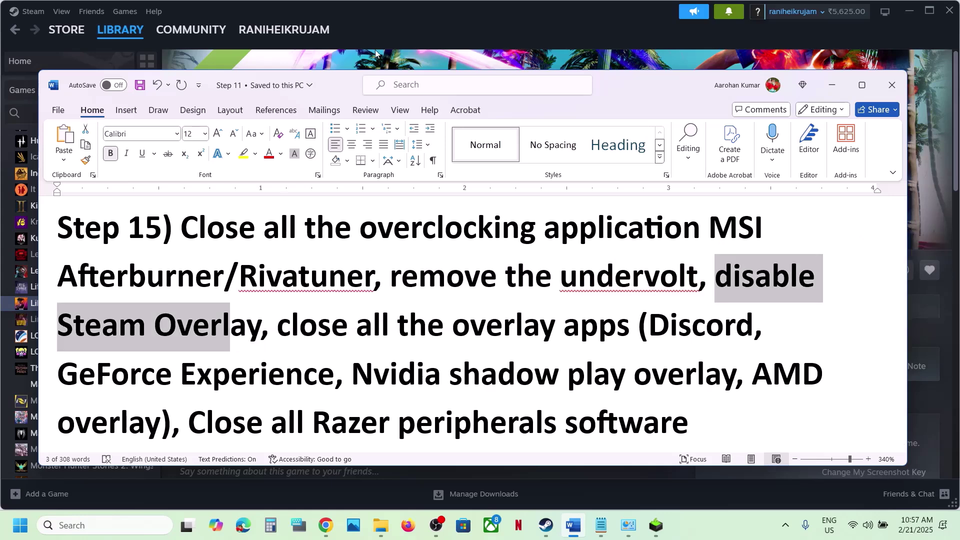
# Step: In Steam, disable the in-game Steam Overlay in the properties of Like a Dragon: Pirate Yakuza in Hawaii Demo
pyautogui.click(383, 17)
pyautogui.rightClick(56, 303)
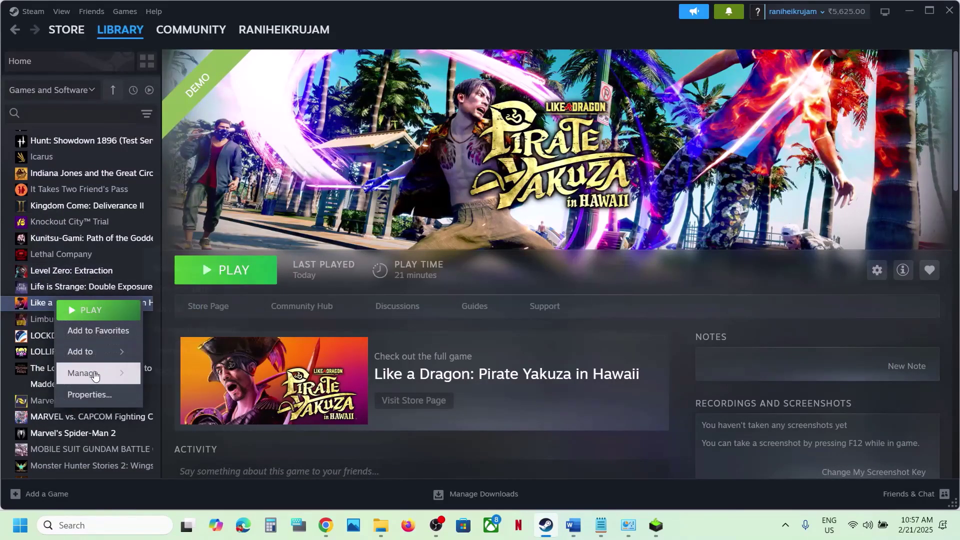
pyautogui.click(83, 394)
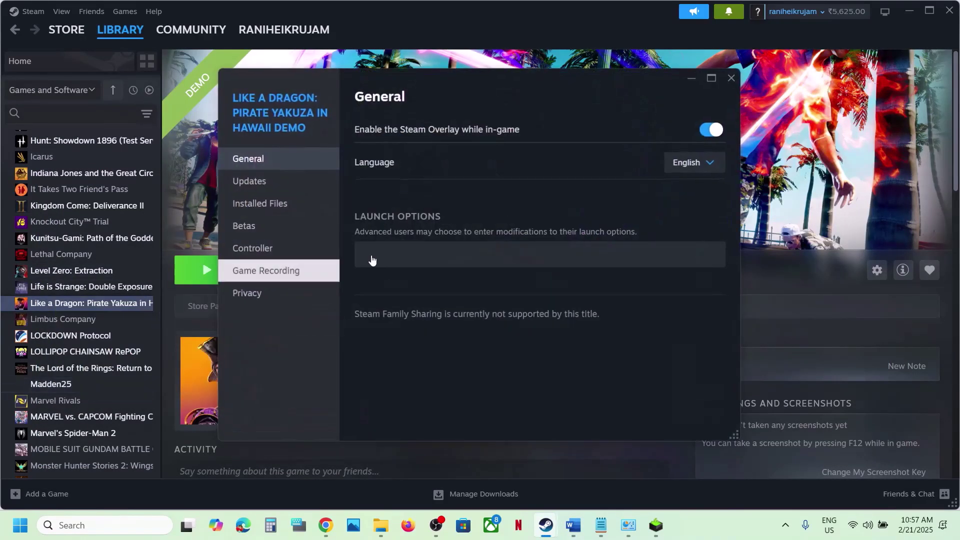
pyautogui.click(701, 130)
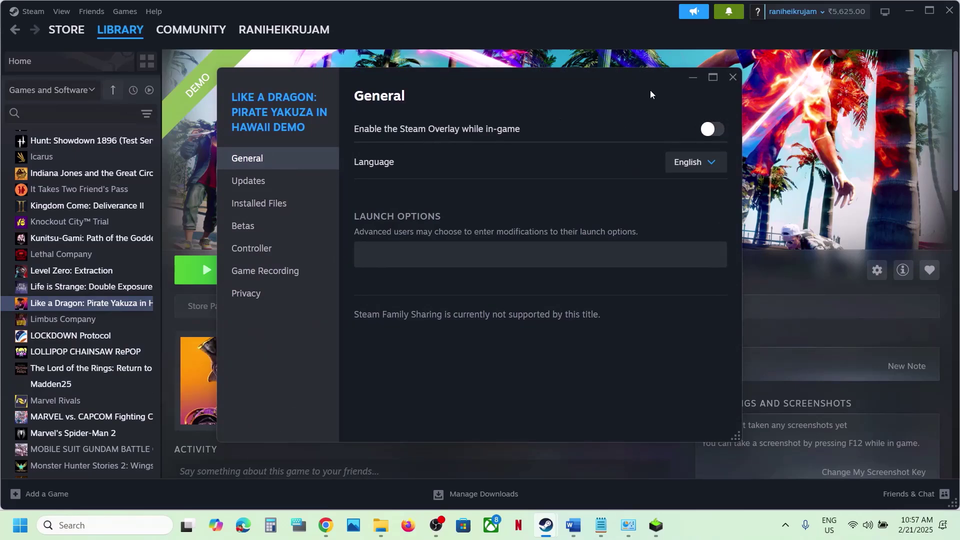
pyautogui.click(733, 77)
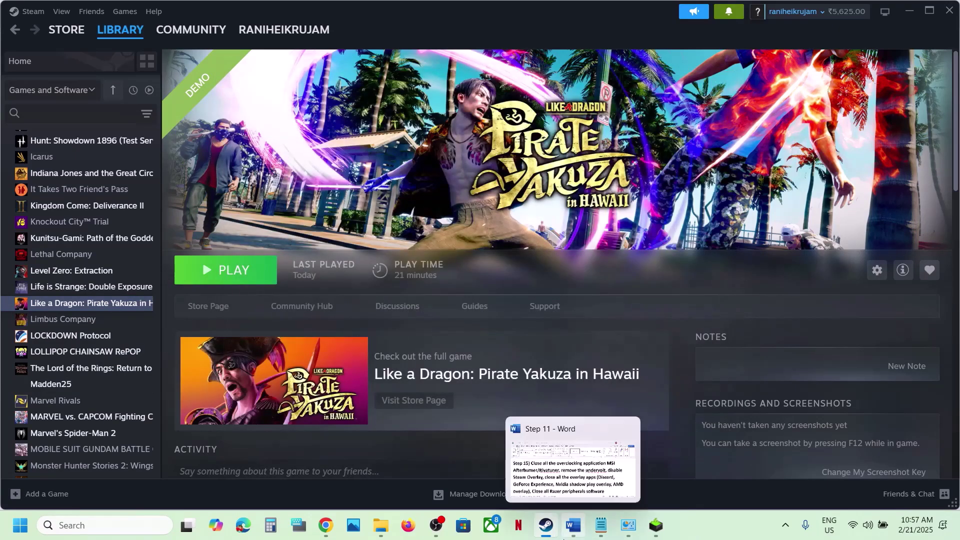
# Step: Return to the Word document and highlight "Discord" among the overlay apps in Step 15
pyautogui.click(573, 525)
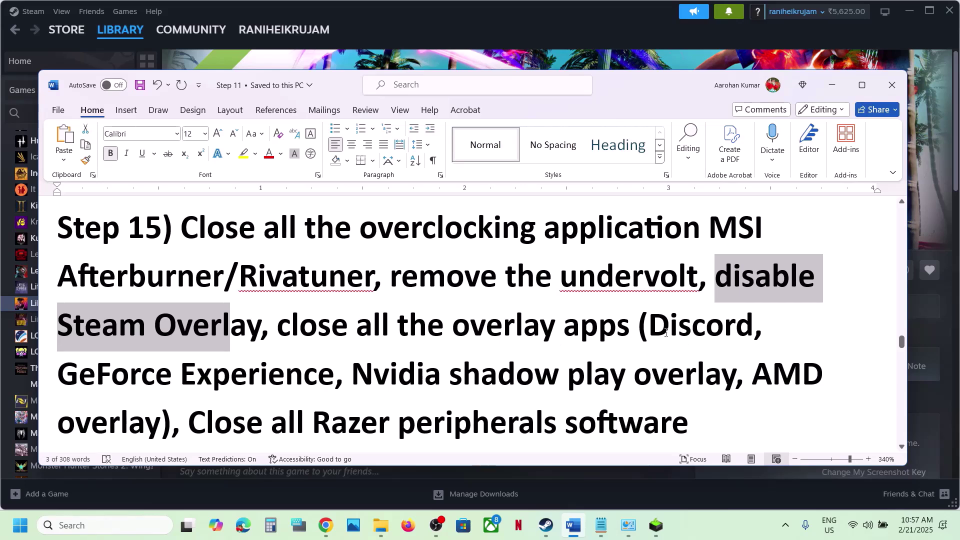
pyautogui.moveTo(650, 327); pyautogui.dragTo(735, 328)
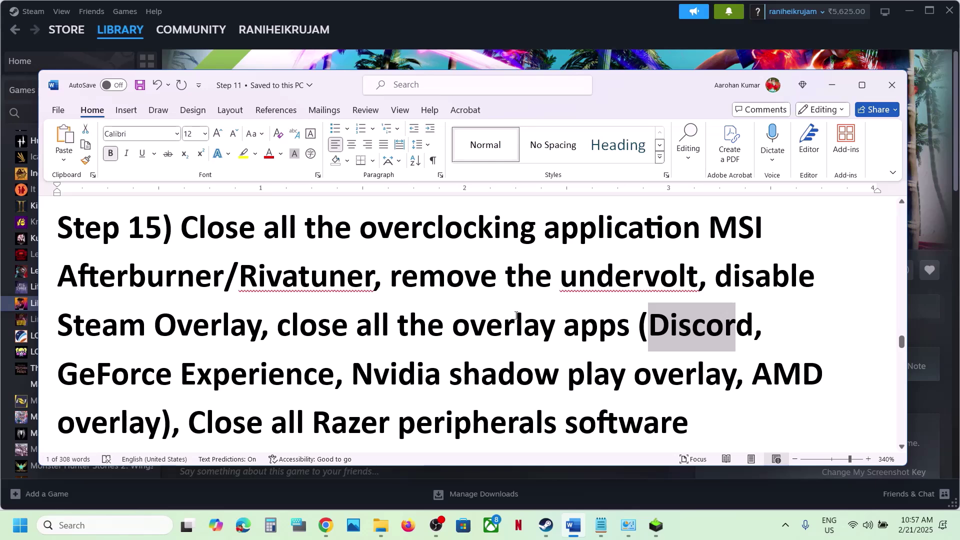
# Step: Highlight "close all the overlay apps" and the phrase about closing all Razer peripherals software in Step 15
pyautogui.click(409, 330)
pyautogui.moveTo(262, 328); pyautogui.dragTo(617, 329)
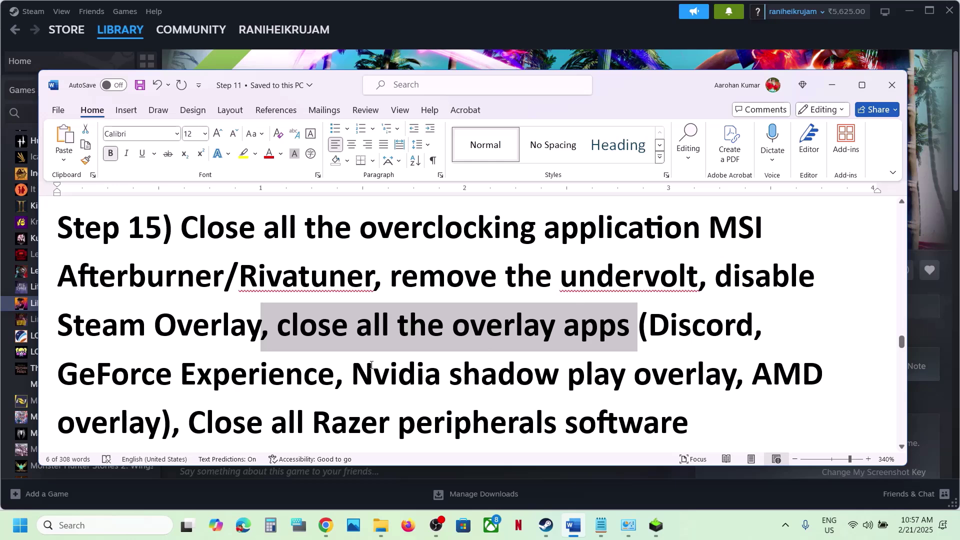
pyautogui.scroll(-2, 371, 365)
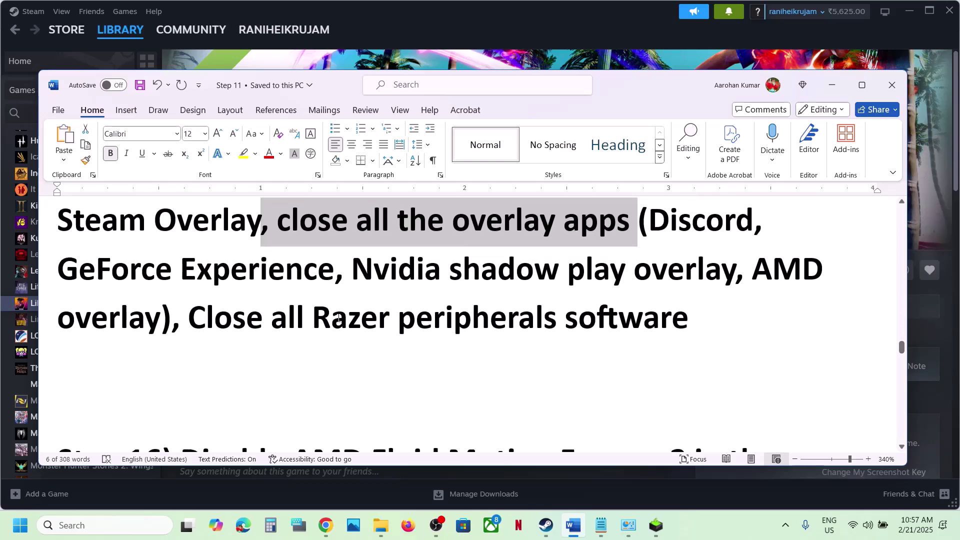
pyautogui.moveTo(189, 320); pyautogui.dragTo(637, 304)
# Step: Highlight "Adrenaline app" and the AMD Fluid Motion Frames 2 phrase in Step 16
pyautogui.scroll(-3, 323, 341)
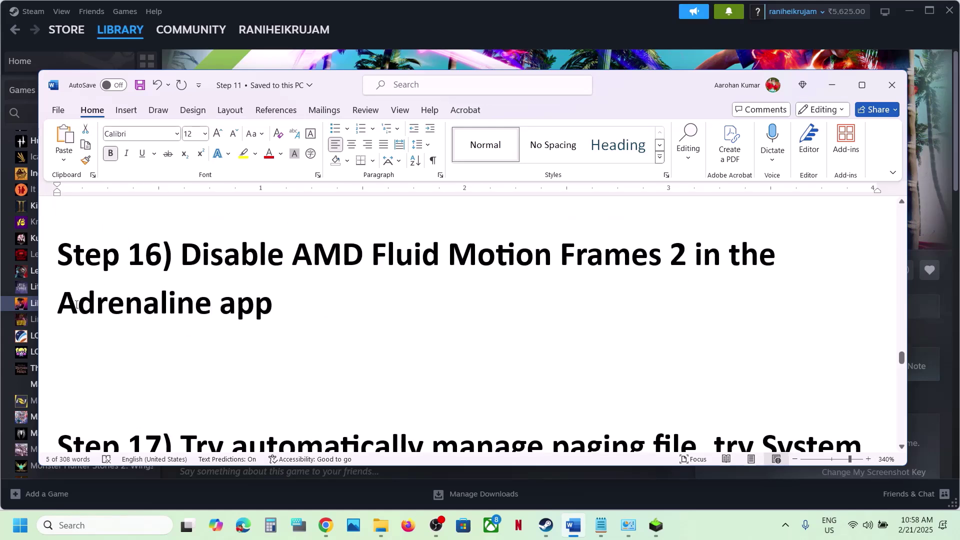
pyautogui.moveTo(99, 306); pyautogui.dragTo(249, 304)
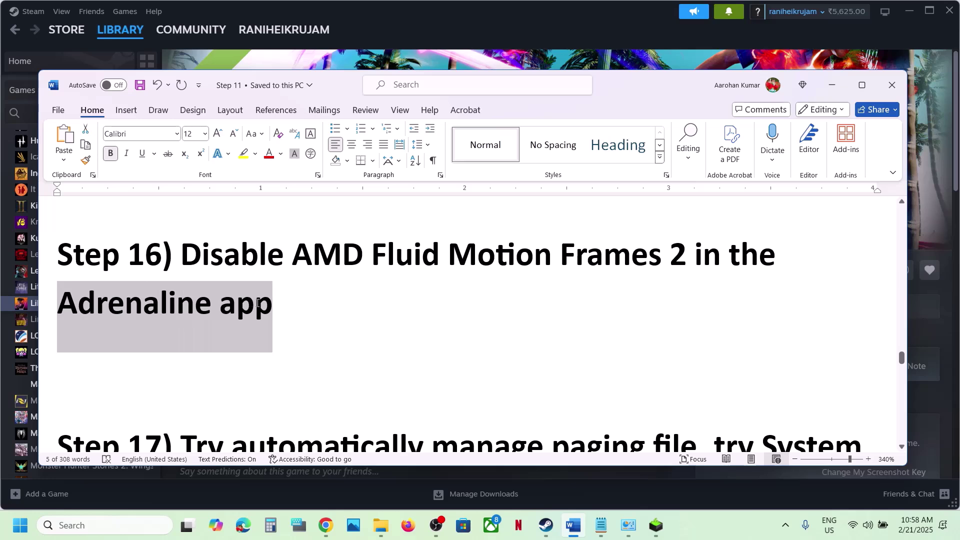
pyautogui.click(163, 313)
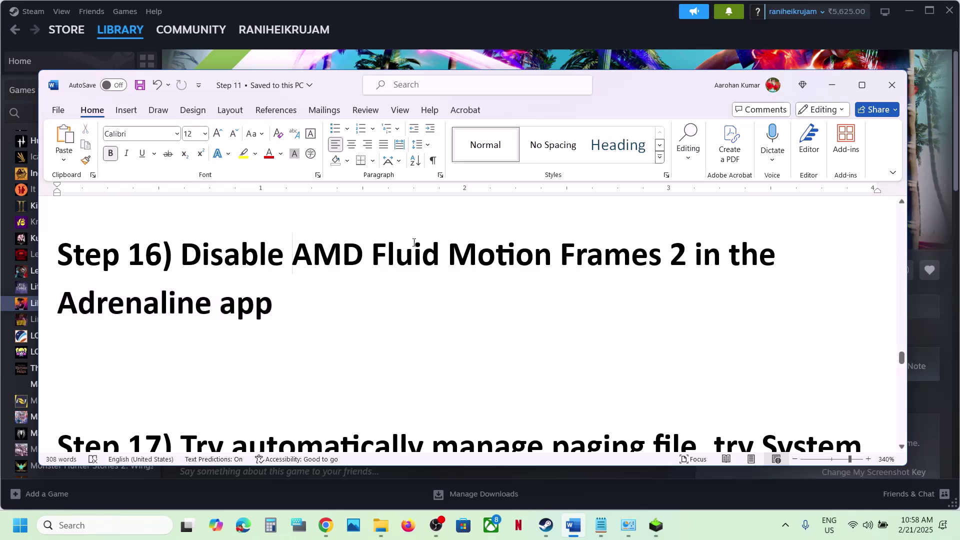
pyautogui.moveTo(300, 269); pyautogui.dragTo(654, 275)
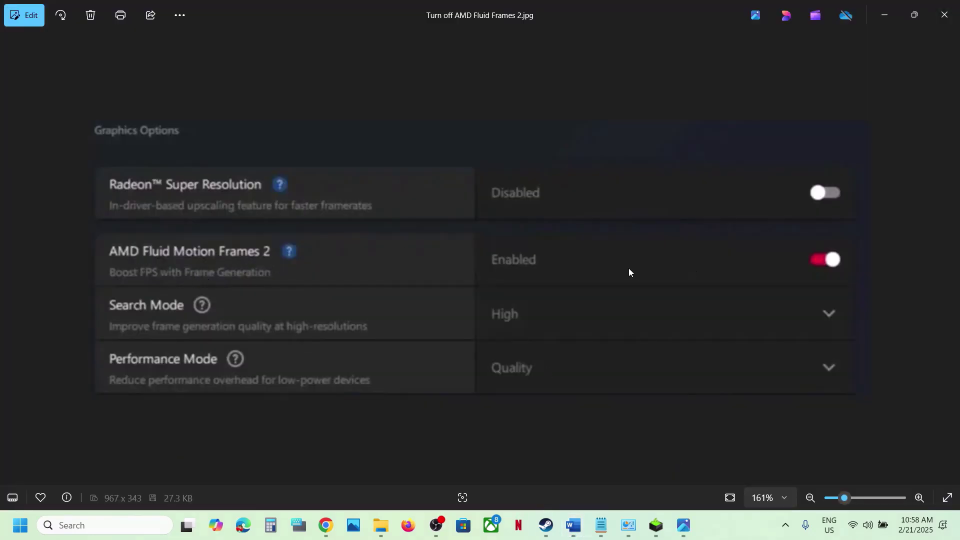
# Step: Close the AMD Fluid Motion Frames 2 picture, return to the Word document and highlight "automatically manage paging" in Step 17
pyautogui.click(951, 16)
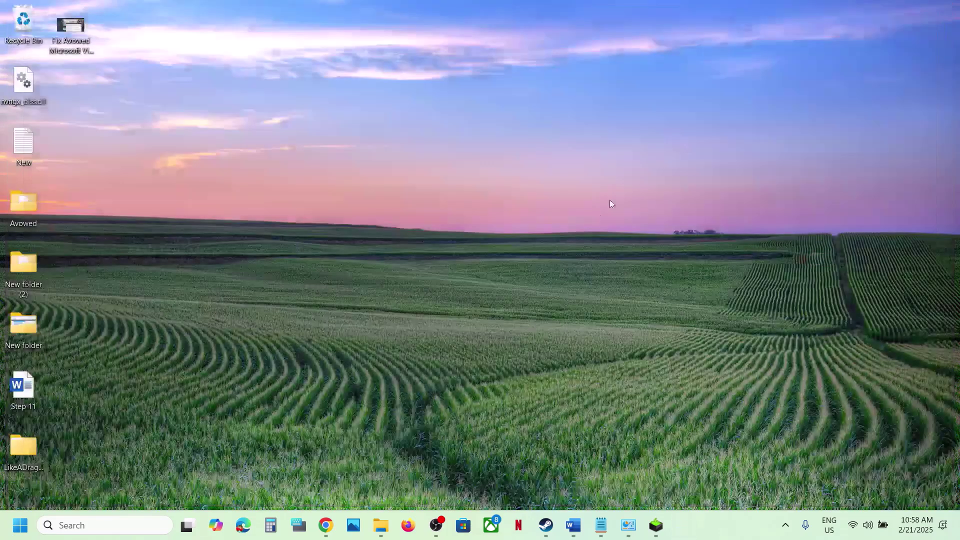
pyautogui.click(573, 526)
pyautogui.click(546, 526)
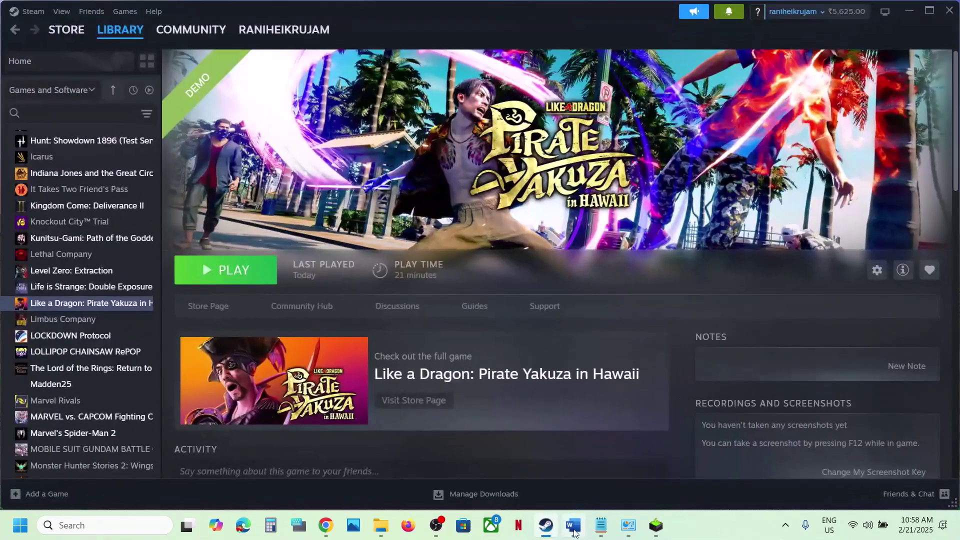
pyautogui.click(573, 526)
pyautogui.scroll(-4, 458, 324)
pyautogui.scroll(1, 393, 322)
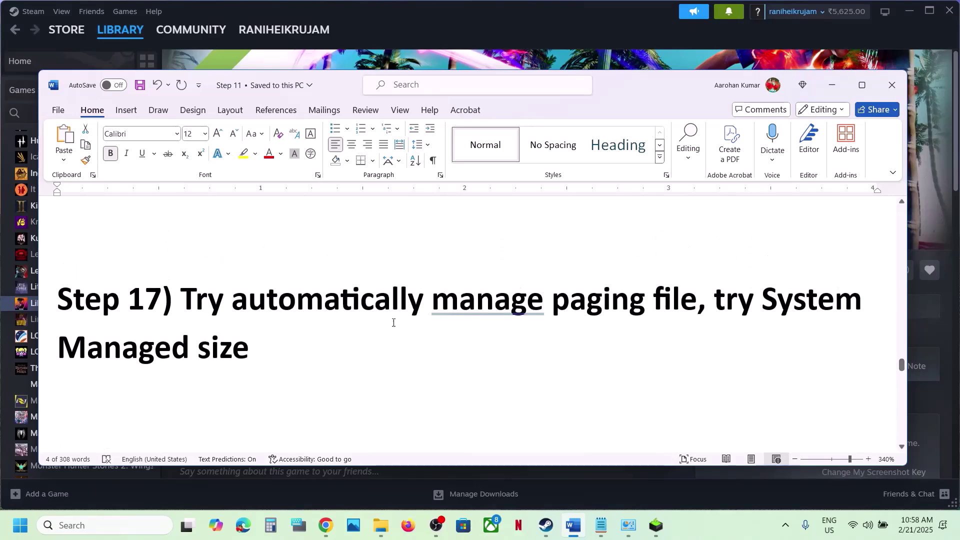
pyautogui.moveTo(274, 319); pyautogui.dragTo(623, 310)
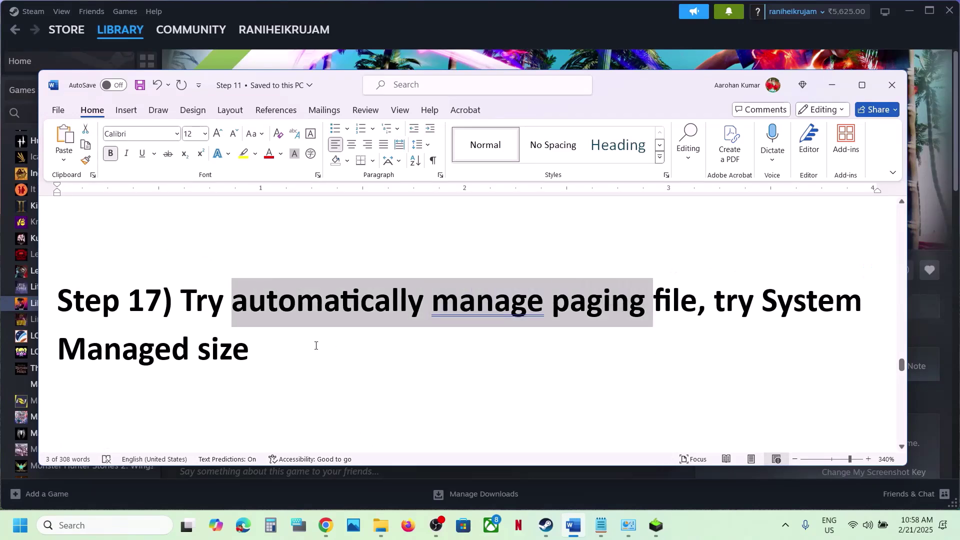
# Step: Copy "View Advanced system settings" from Step 18 and open that Control Panel item through Windows search
pyautogui.scroll(-2, 315, 345)
pyautogui.scroll(-1, 315, 345)
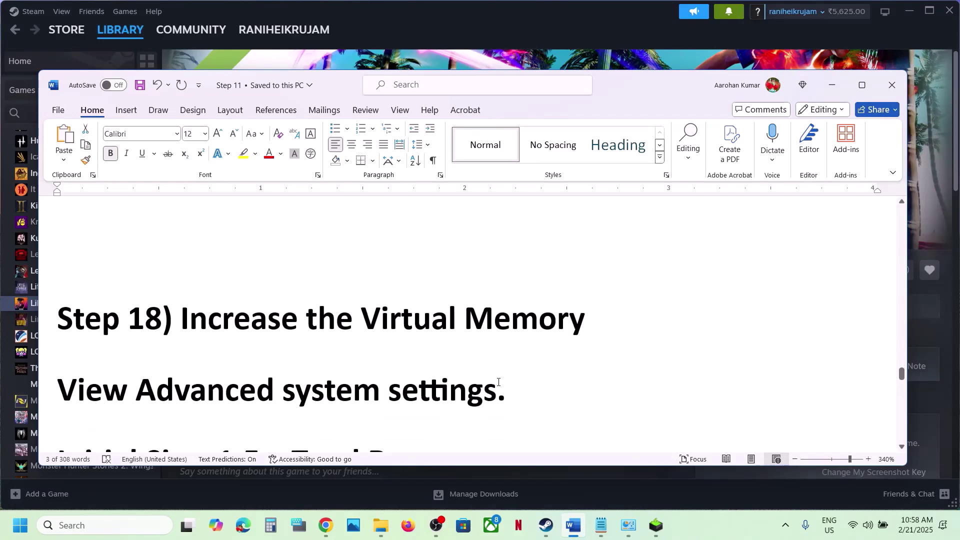
pyautogui.moveTo(498, 382); pyautogui.dragTo(123, 384)
pyautogui.hotkey('ctrl', 'c')
pyautogui.click(95, 525)
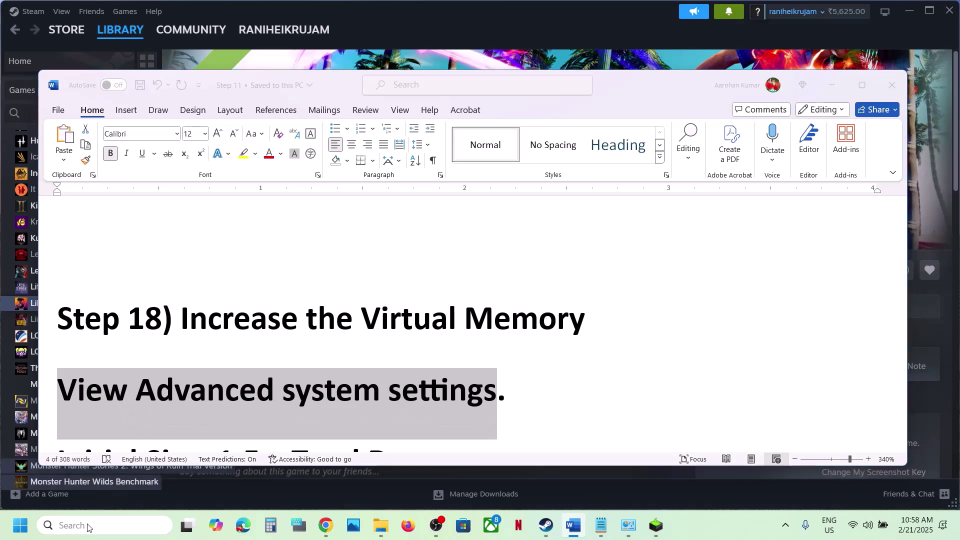
pyautogui.hotkey('ctrl', 'v')
pyautogui.click(128, 132)
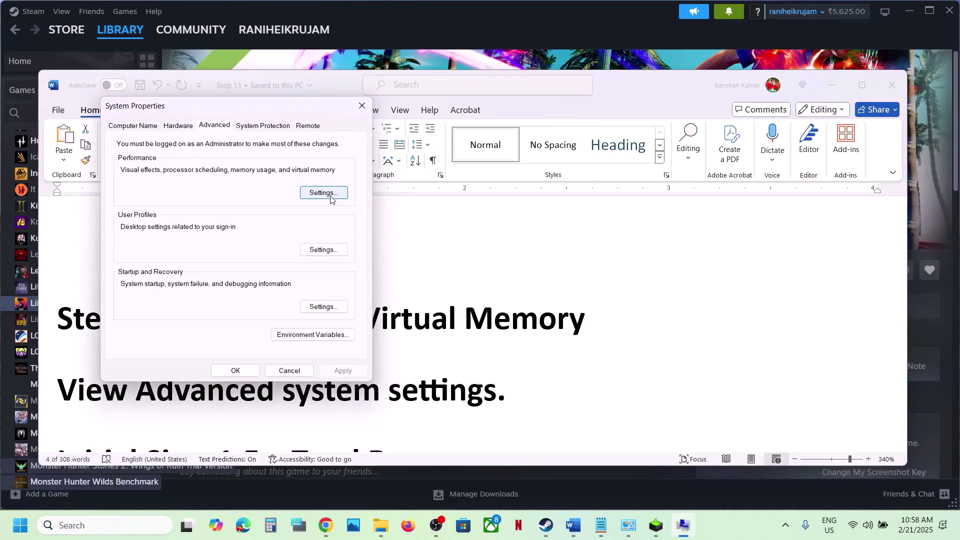
# Step: In the virtual memory settings, enable automatic paging file size management for all drives and confirm all the system dialogs
pyautogui.click(329, 195)
pyautogui.click(186, 139)
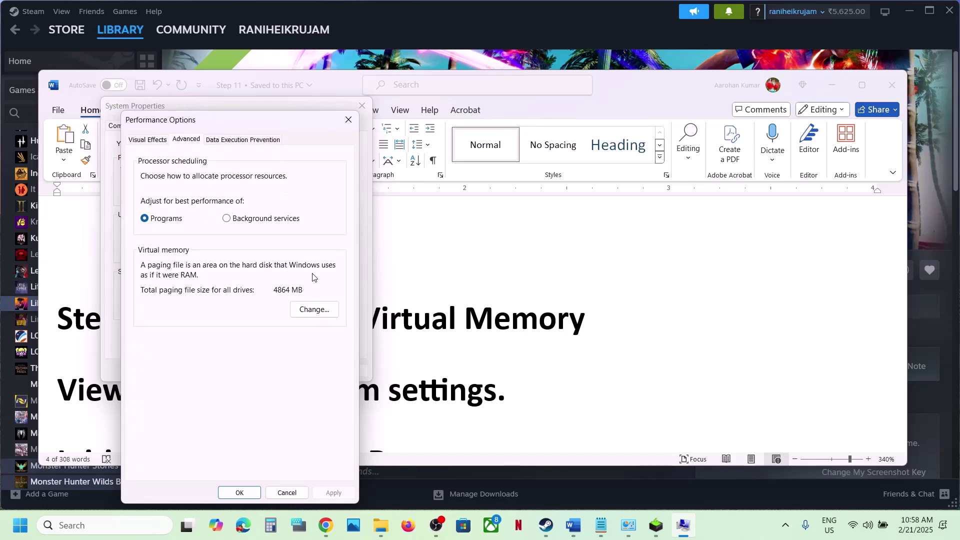
pyautogui.click(315, 310)
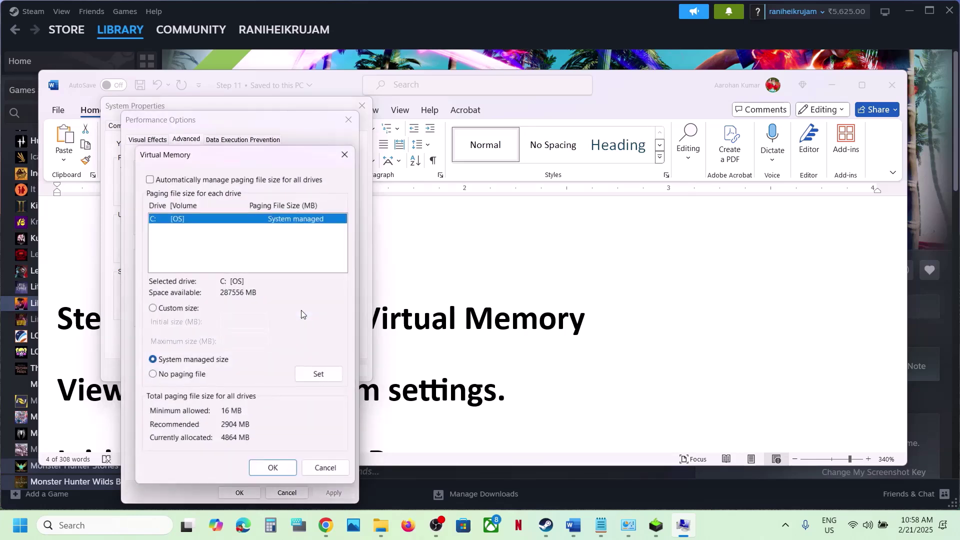
pyautogui.click(149, 177)
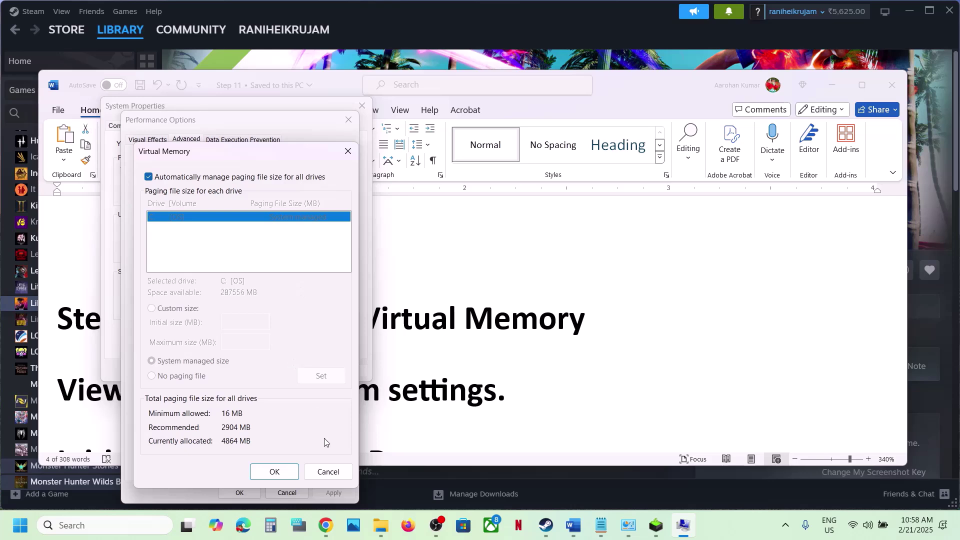
pyautogui.click(274, 472)
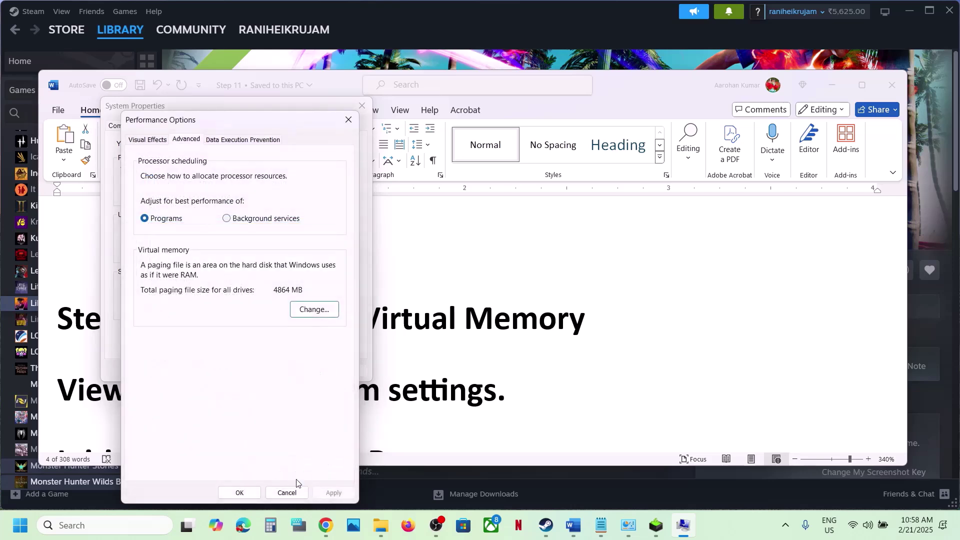
pyautogui.click(240, 493)
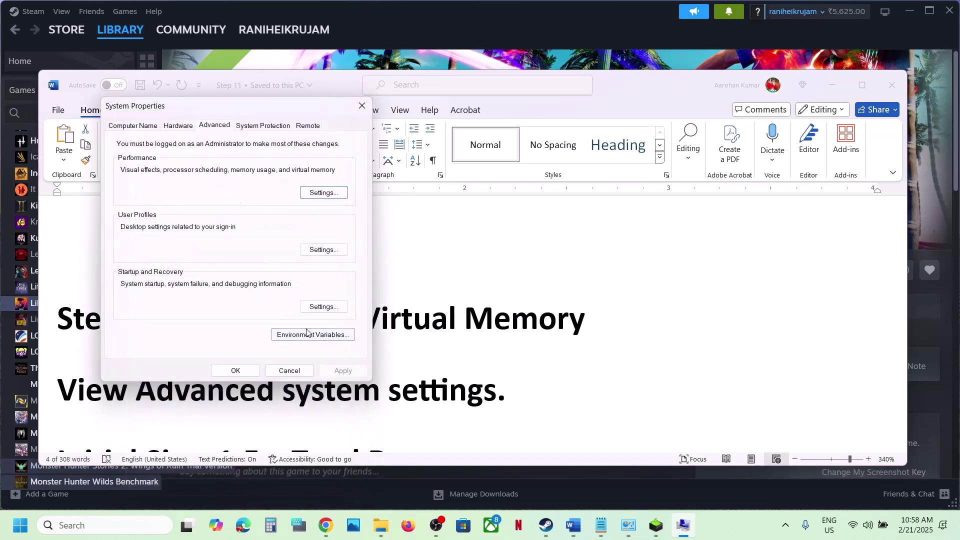
pyautogui.click(232, 370)
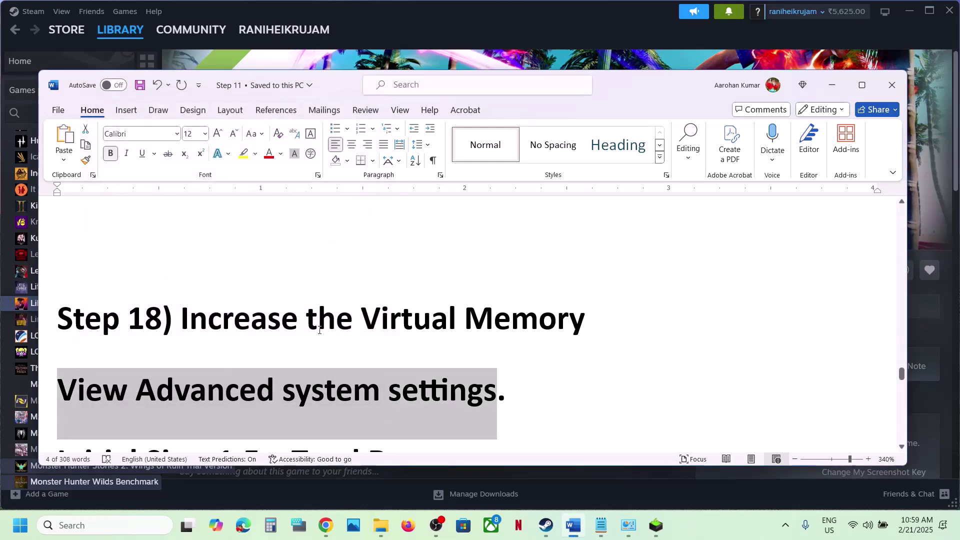
# Step: Display the Windows power options that include Restart and dismiss them without restarting the computer
pyautogui.click(20, 525)
pyautogui.click(363, 481)
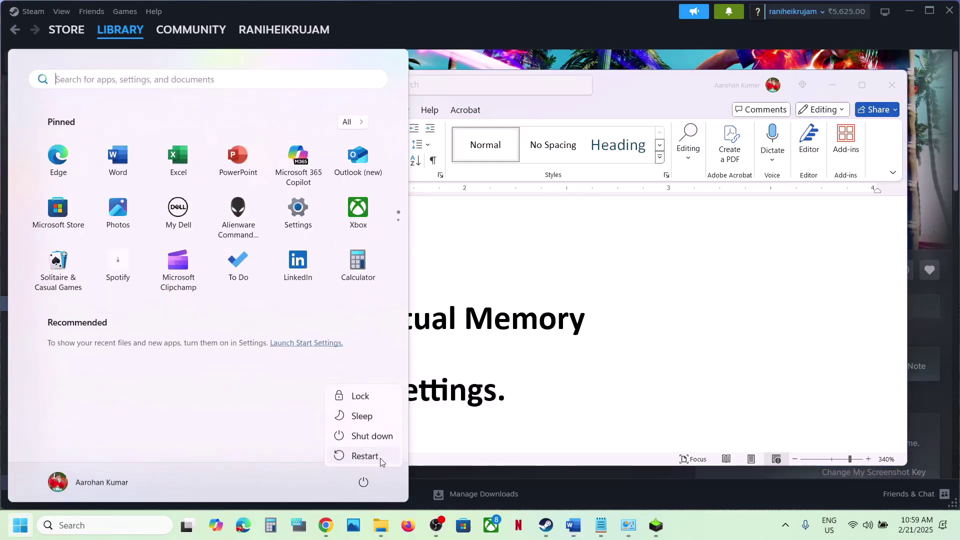
pyautogui.click(531, 384)
pyautogui.click(531, 384)
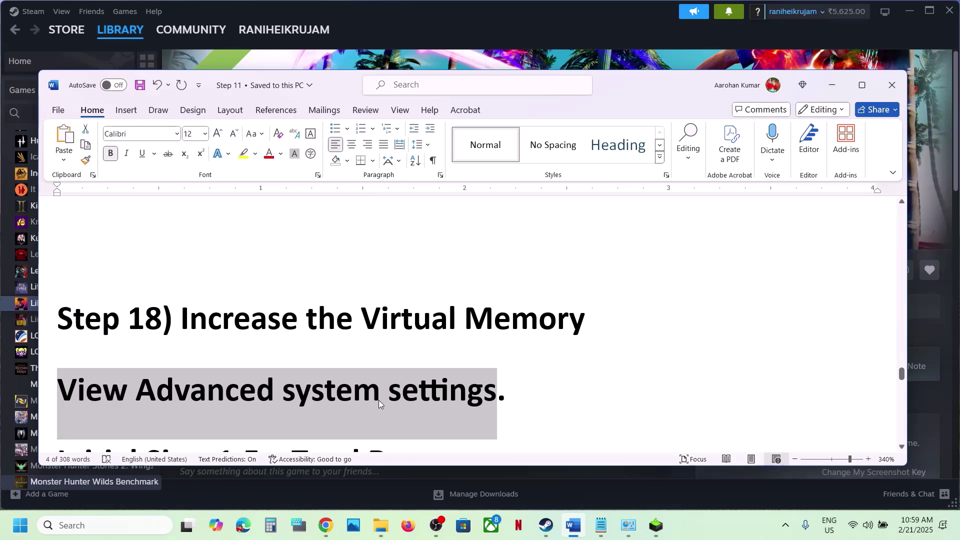
# Step: Search Windows for the advanced system settings again and open the Virtual Memory dialog from the advanced performance options
pyautogui.click(99, 530)
pyautogui.write('Advanced system settings')
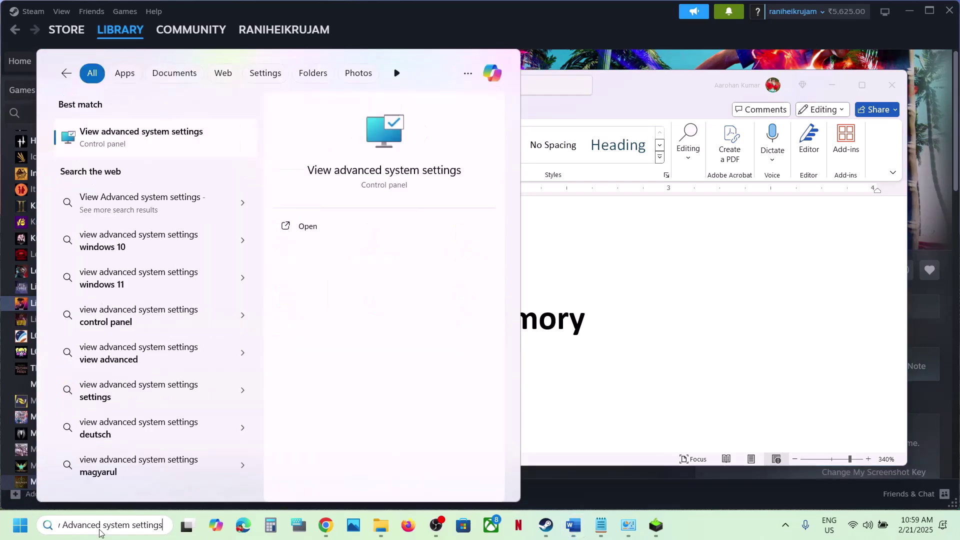
pyautogui.click(173, 145)
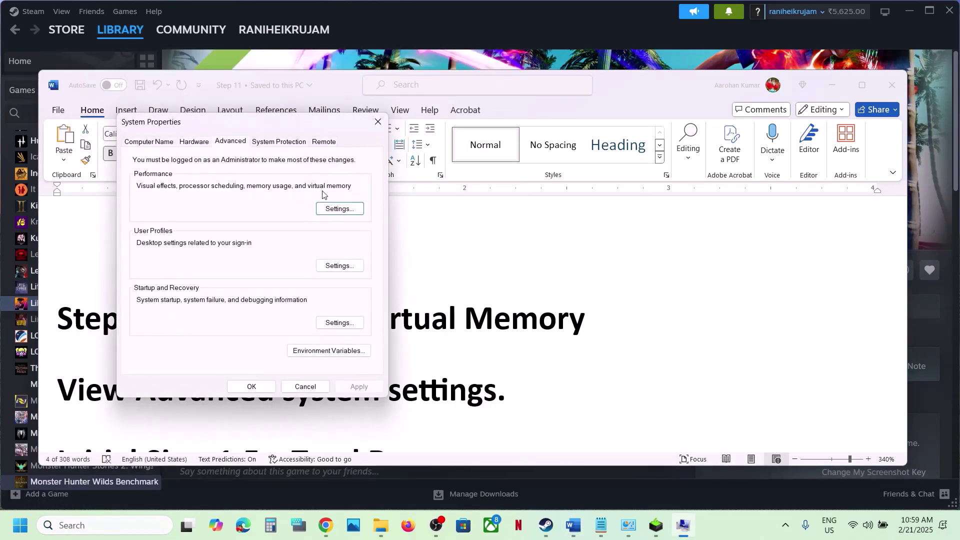
pyautogui.click(325, 207)
pyautogui.click(202, 139)
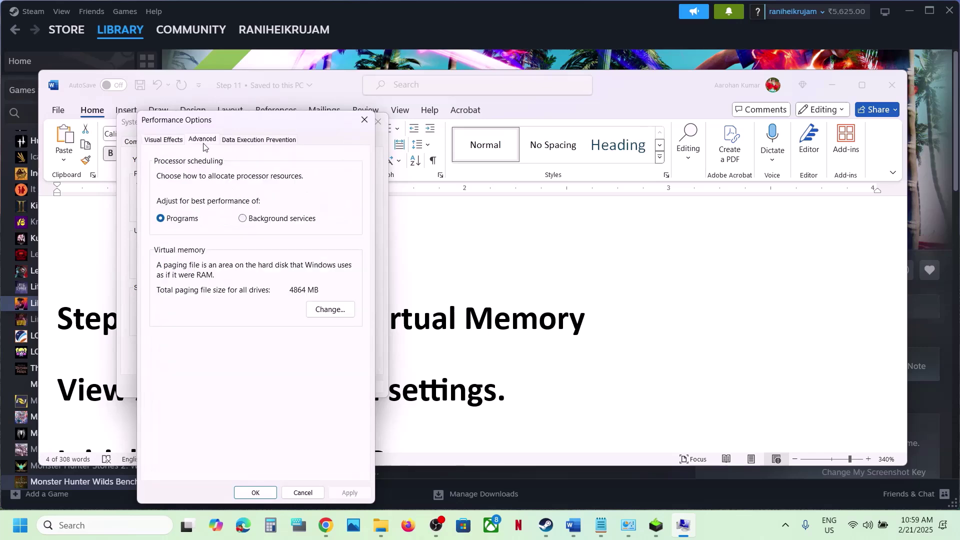
pyautogui.click(320, 311)
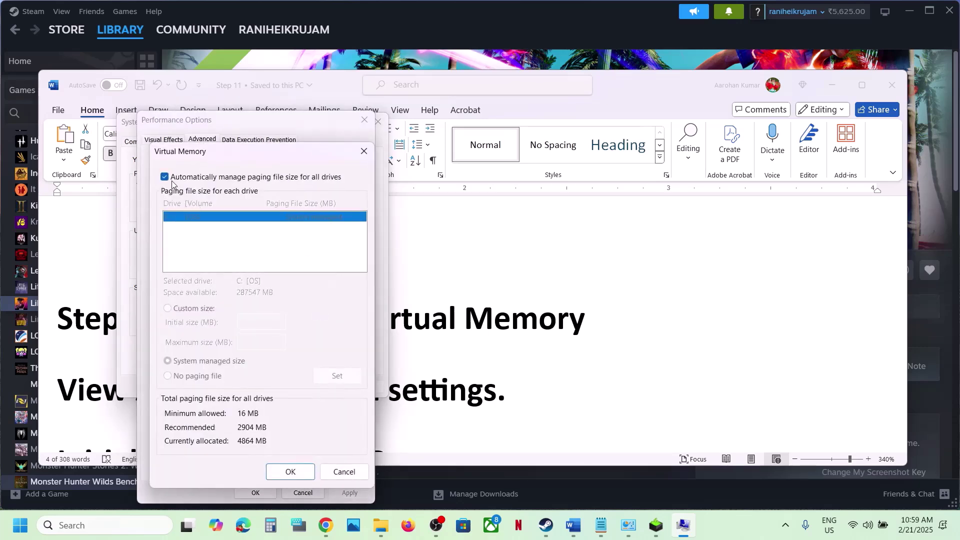
# Step: Disable automatic paging file management, set drive C: to System managed size, confirm the dialogs and dismiss the restart request
pyautogui.click(164, 178)
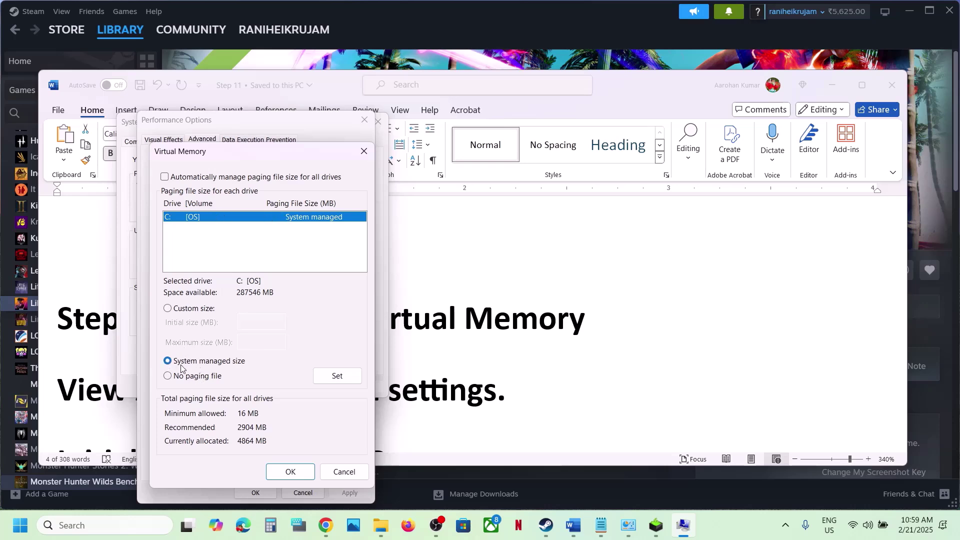
pyautogui.click(334, 376)
pyautogui.click(307, 474)
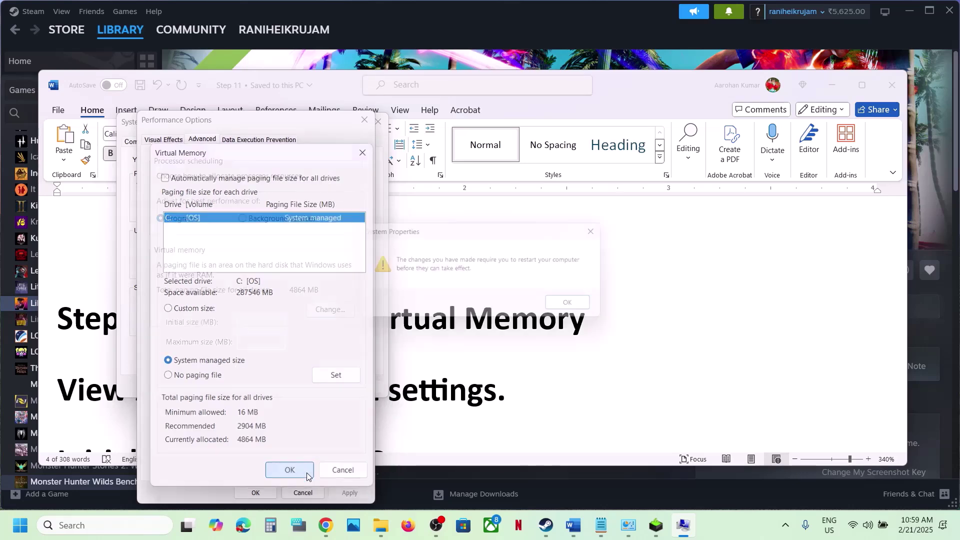
pyautogui.click(575, 307)
pyautogui.click(348, 493)
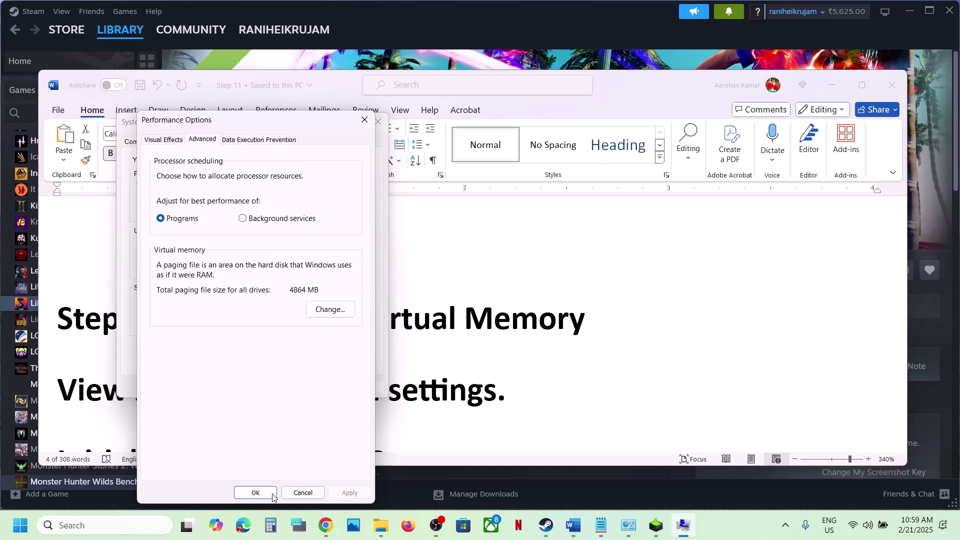
pyautogui.click(254, 492)
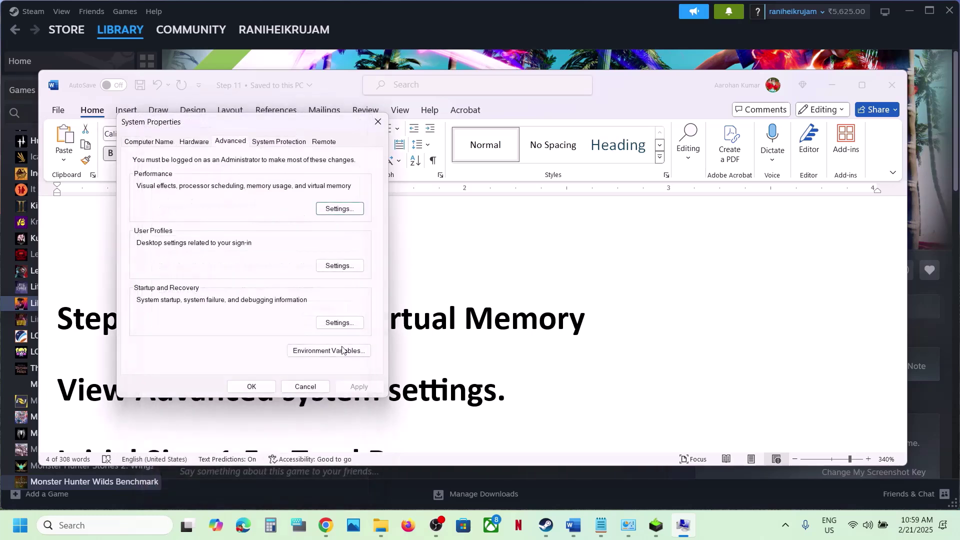
pyautogui.click(256, 387)
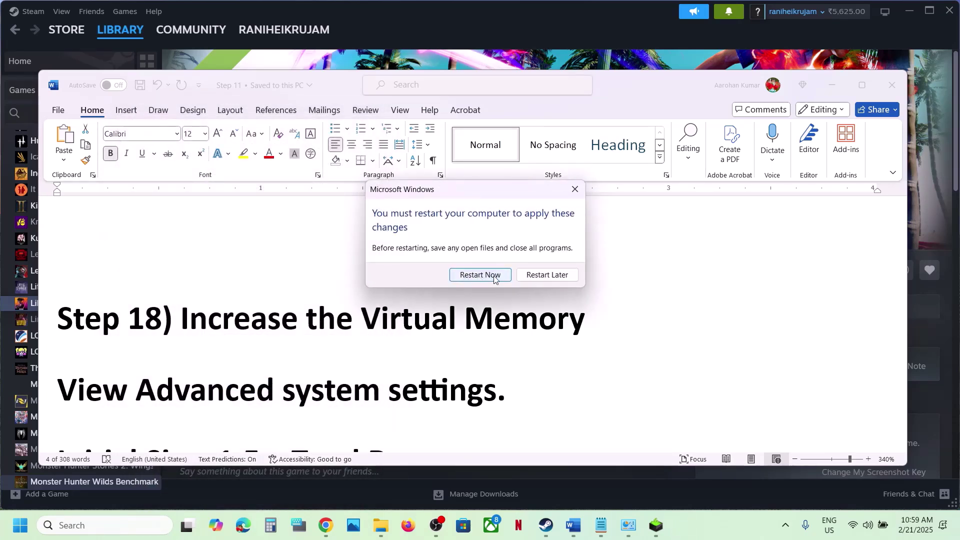
pyautogui.click(576, 190)
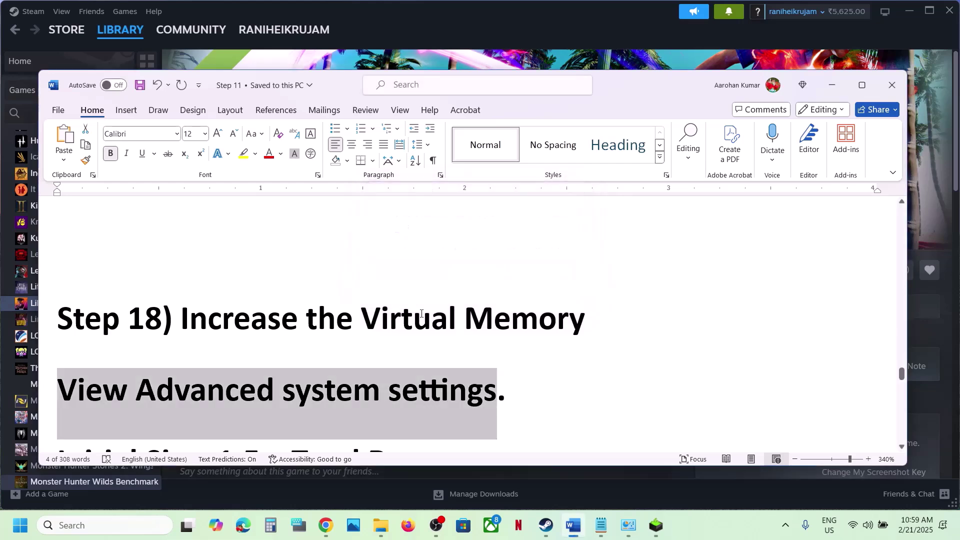
# Step: Copy "View Advanced system settings" from the Word notes, search Windows for it and open the System Properties dialog
pyautogui.scroll(-1, 402, 333)
pyautogui.moveTo(205, 289); pyautogui.dragTo(578, 277)
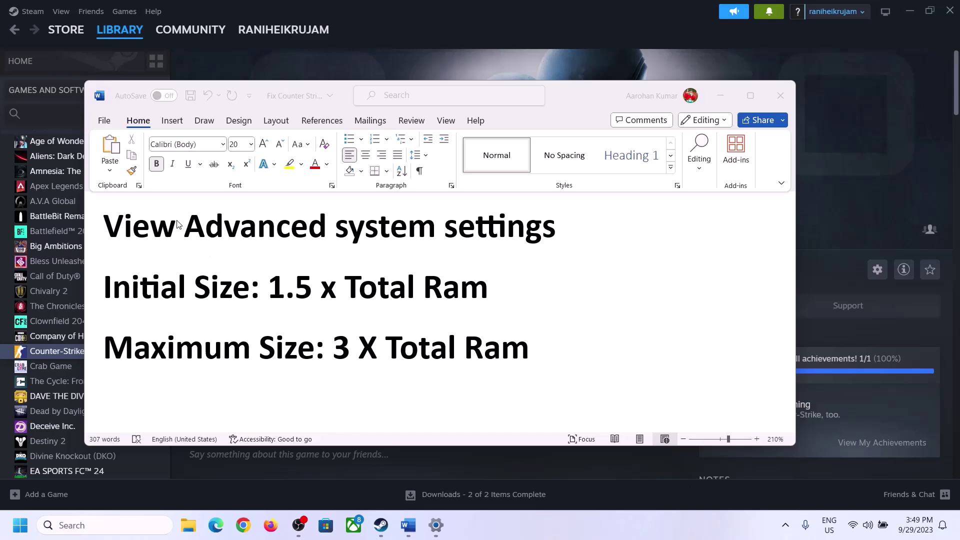
pyautogui.click(136, 233)
pyautogui.moveTo(114, 230); pyautogui.dragTo(526, 242)
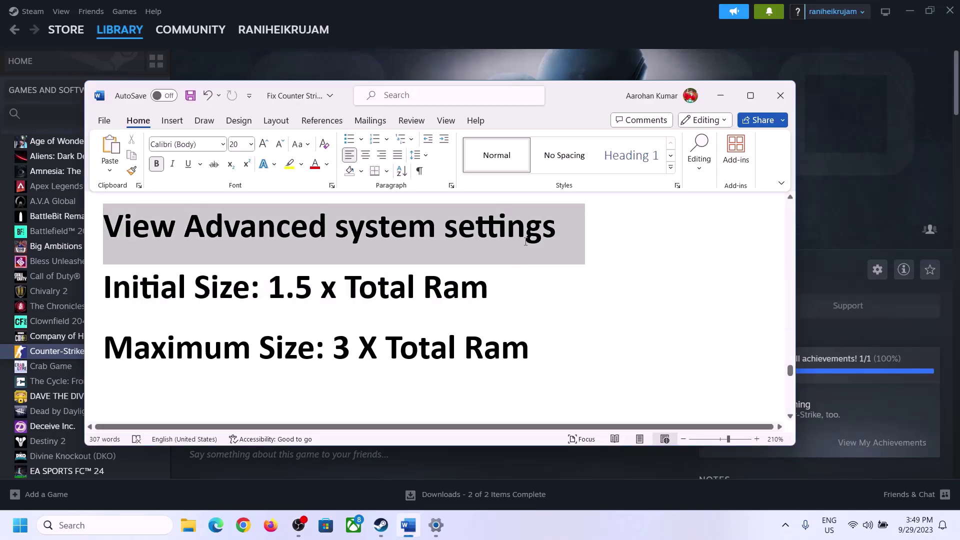
pyautogui.hotkey('ctrl', 'c')
pyautogui.click(110, 525)
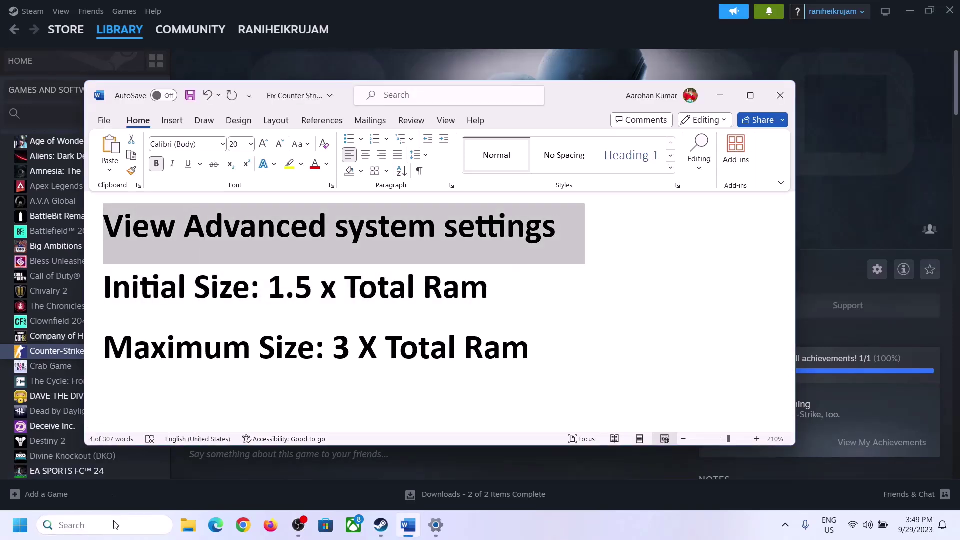
pyautogui.hotkey('ctrl', 'v')
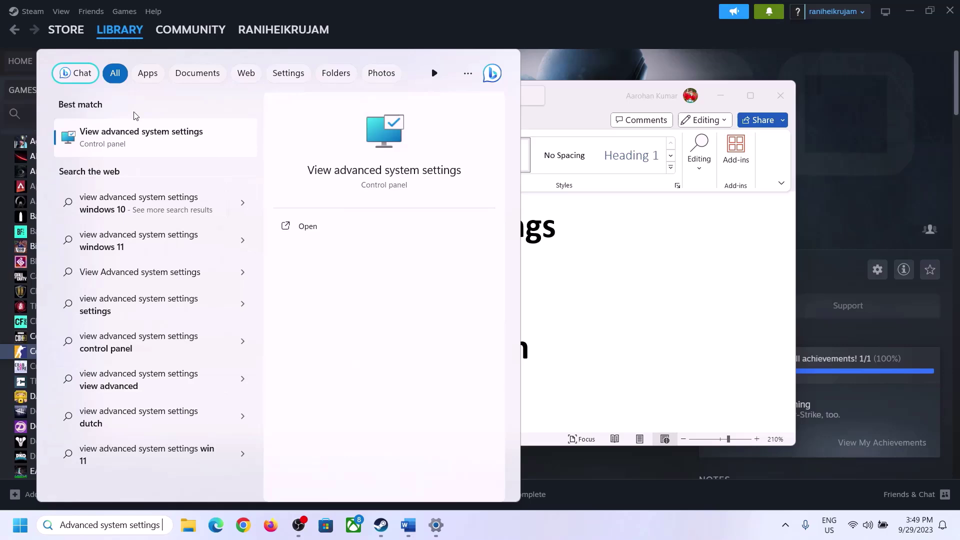
pyautogui.click(136, 143)
pyautogui.moveTo(199, 98); pyautogui.dragTo(429, 174)
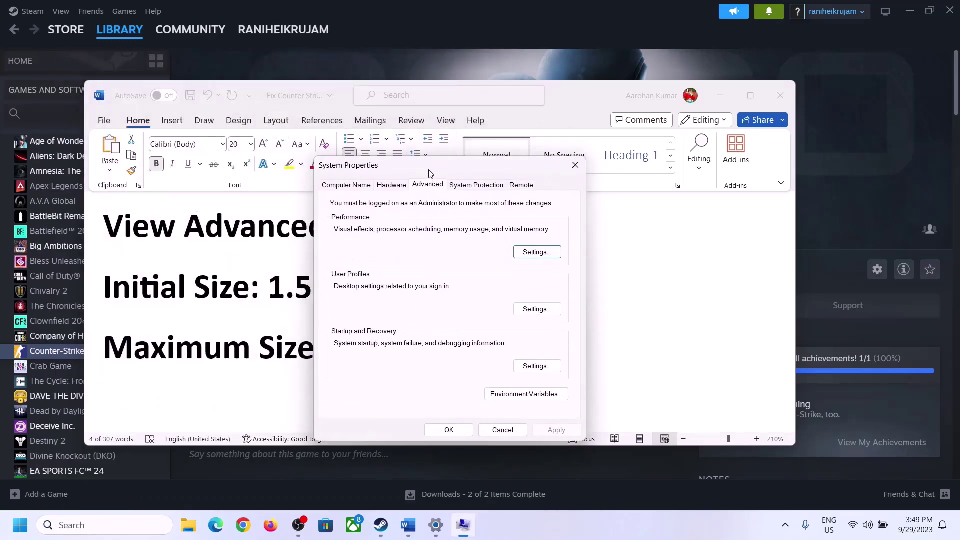
# Step: In the virtual memory settings, disable automatic paging file management and choose Custom size for drive C:
pyautogui.click(537, 253)
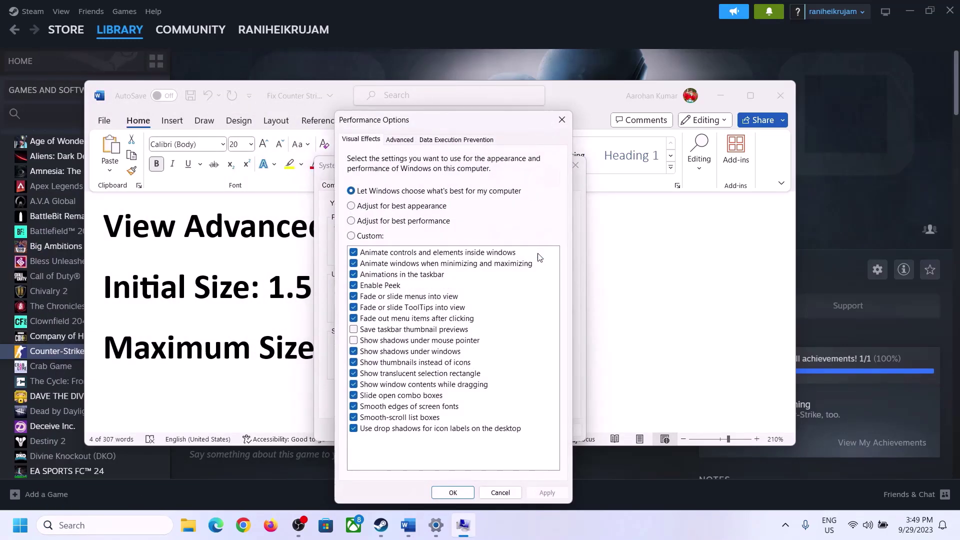
pyautogui.click(403, 141)
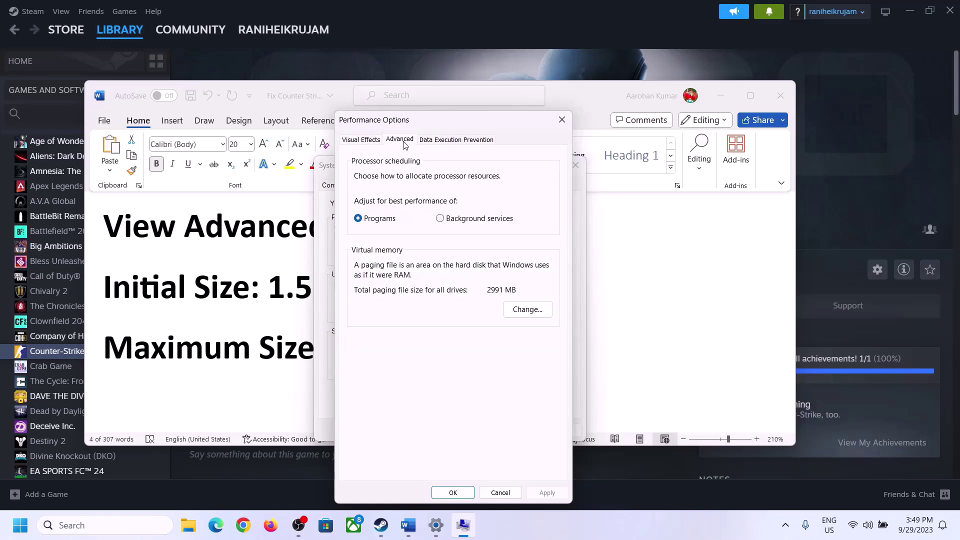
pyautogui.click(529, 310)
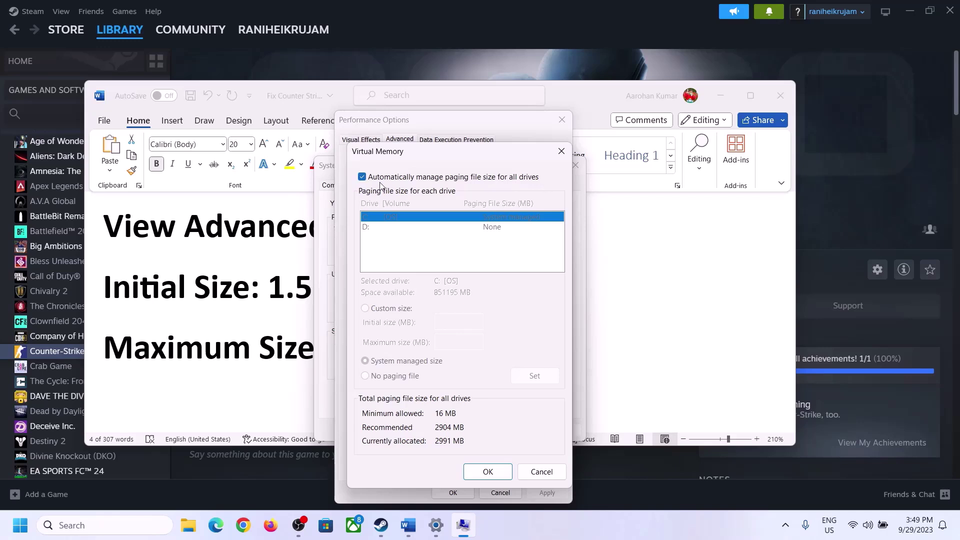
pyautogui.click(362, 178)
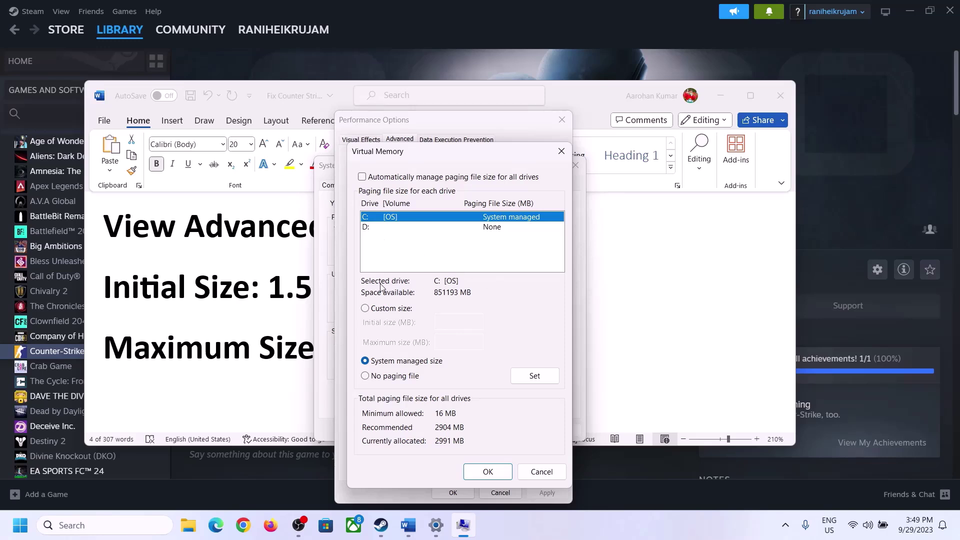
pyautogui.click(365, 310)
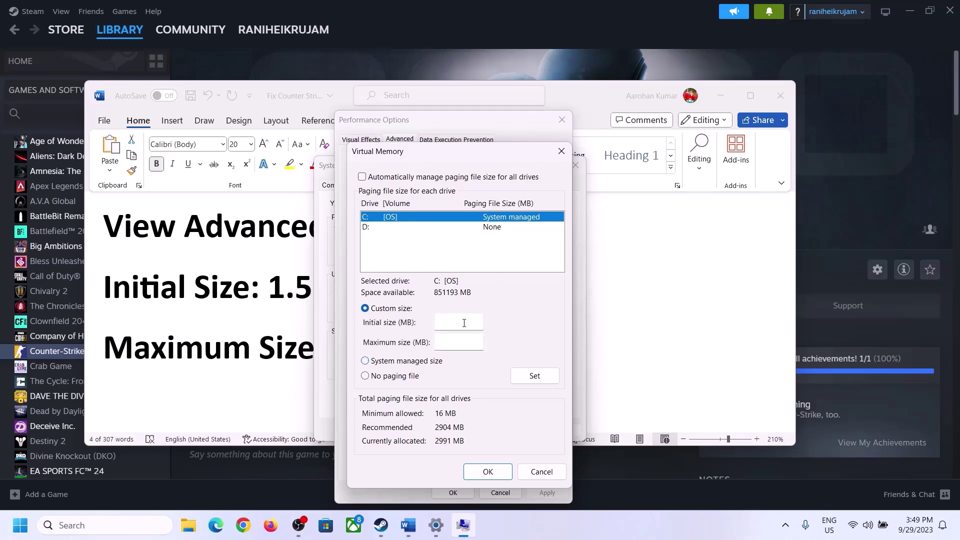
# Step: Review the Initial Size formula in the Word notes and look up the installed RAM in the Windows system information
pyautogui.click(260, 297)
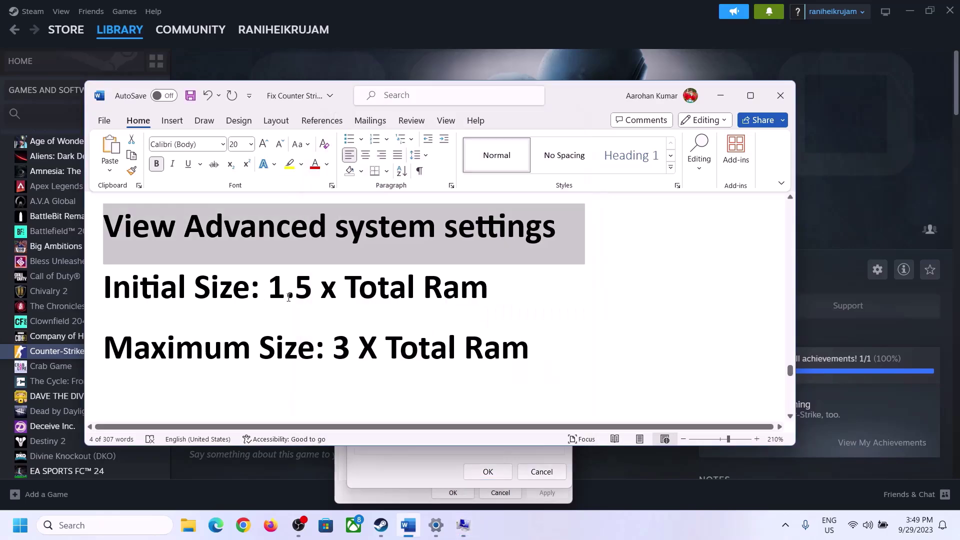
pyautogui.moveTo(268, 290); pyautogui.dragTo(495, 290)
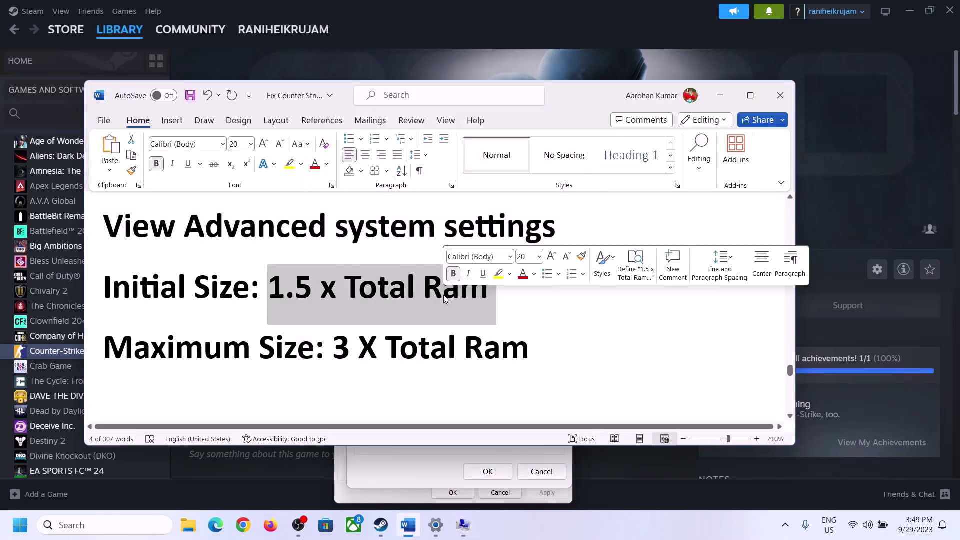
pyautogui.click(437, 527)
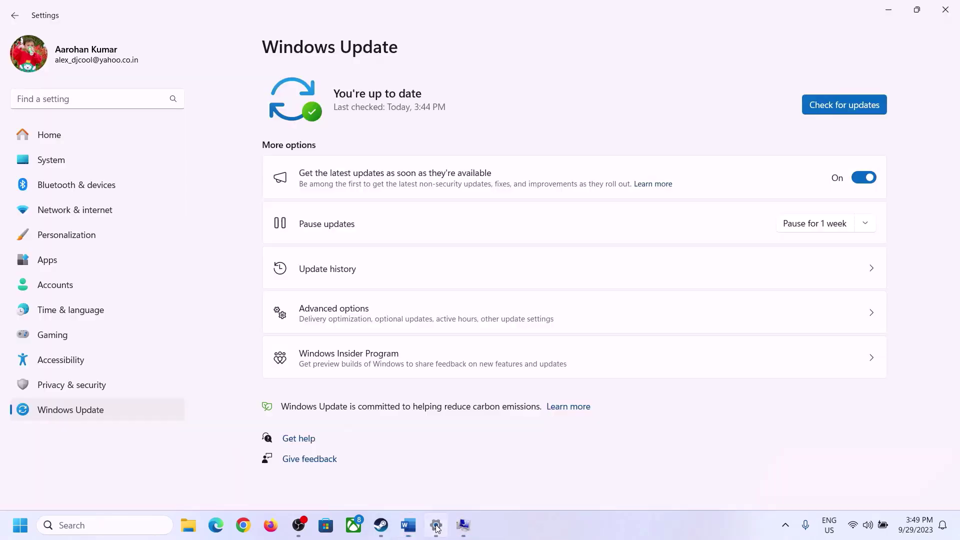
pyautogui.click(46, 161)
pyautogui.scroll(-8, 330, 390)
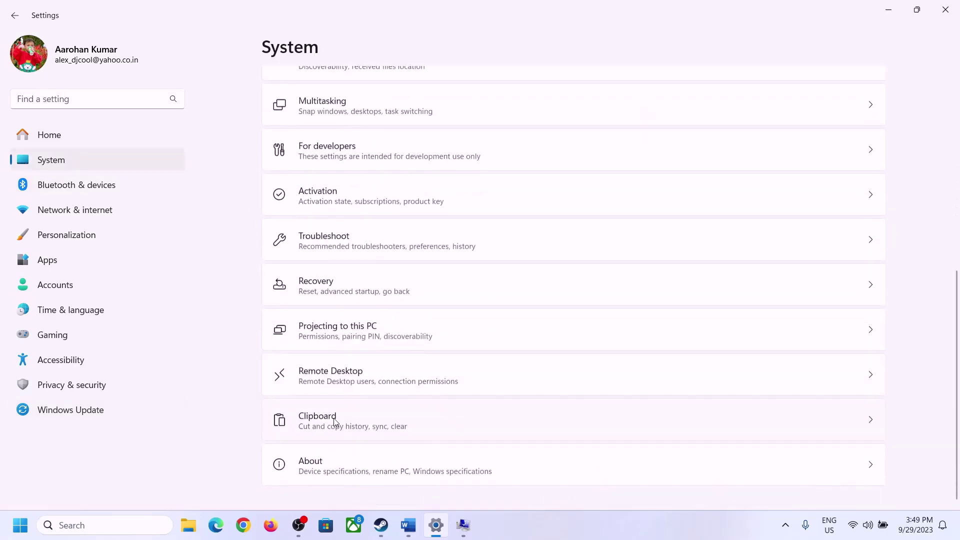
pyautogui.click(316, 471)
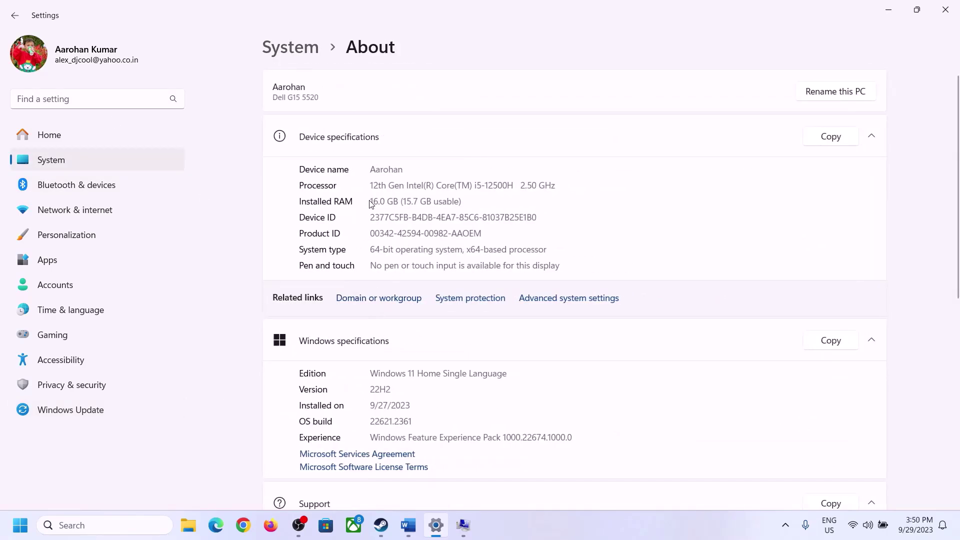
pyautogui.moveTo(377, 201); pyautogui.dragTo(366, 204)
pyautogui.click(386, 203)
pyautogui.moveTo(380, 196); pyautogui.dragTo(368, 199)
# Step: Launch Calculator with the calc command and place its window beside the Virtual Memory dialog
pyautogui.click(464, 526)
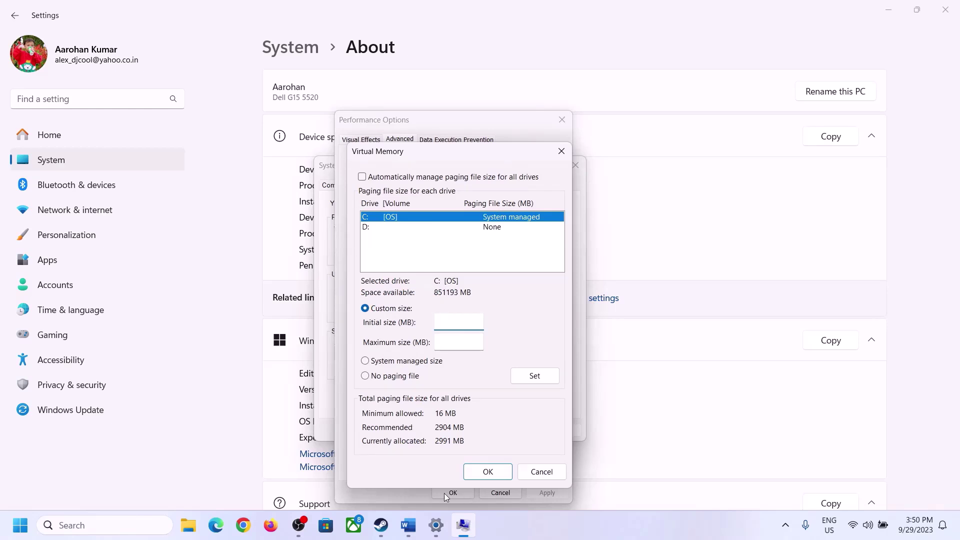
pyautogui.click(434, 463)
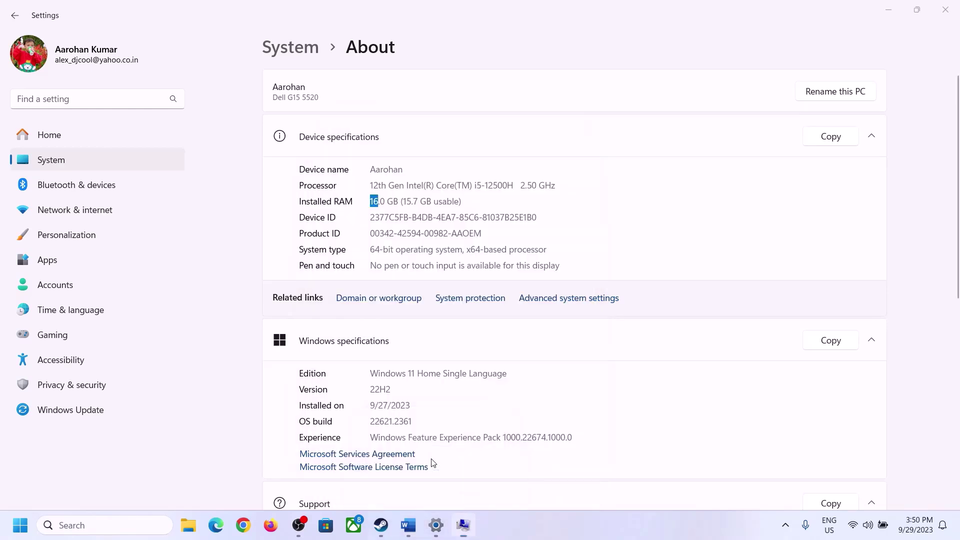
pyautogui.press('super+r')
pyautogui.write('cal')
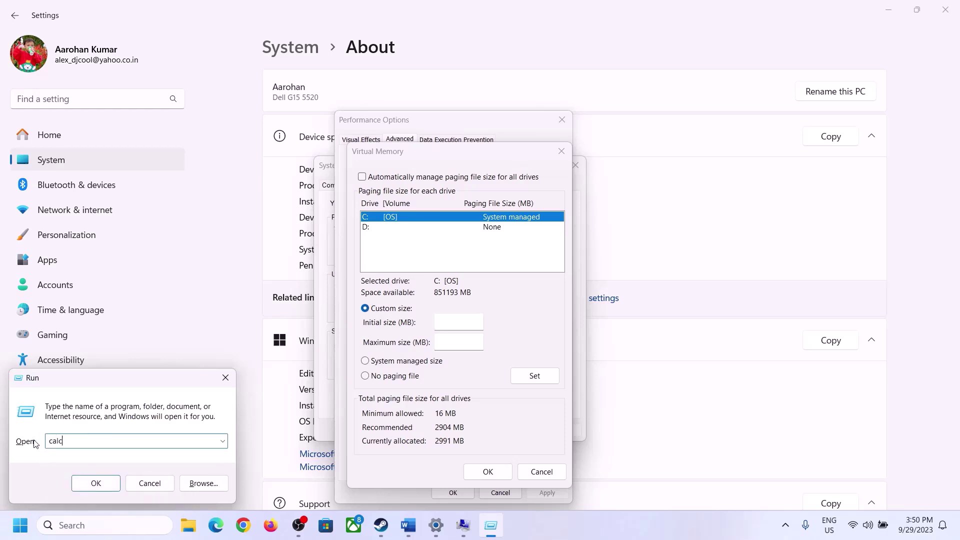
pyautogui.click(96, 484)
pyautogui.moveTo(120, 21); pyautogui.dragTo(701, 167)
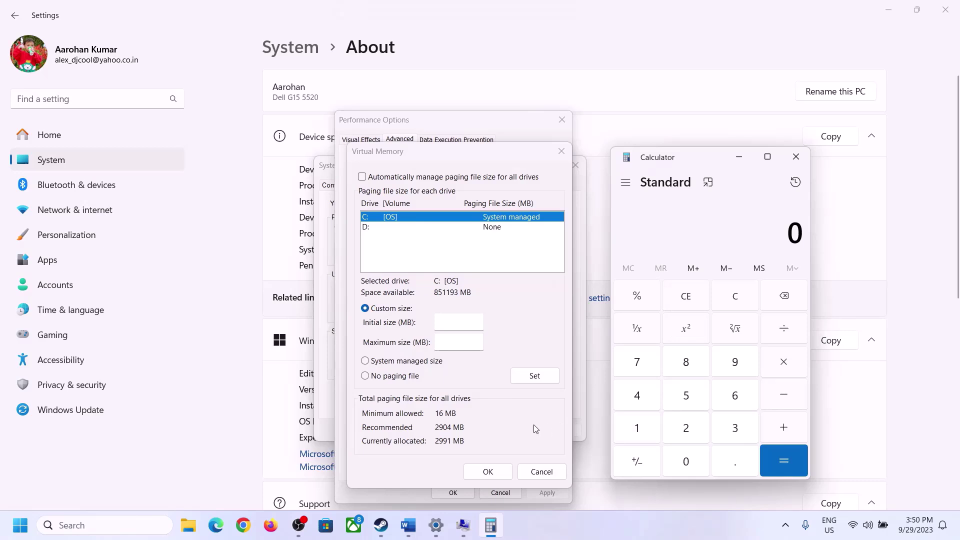
# Step: Check the Initial Size formula in the notes and calculate 16 × 1024 to convert the RAM to megabytes
pyautogui.click(407, 525)
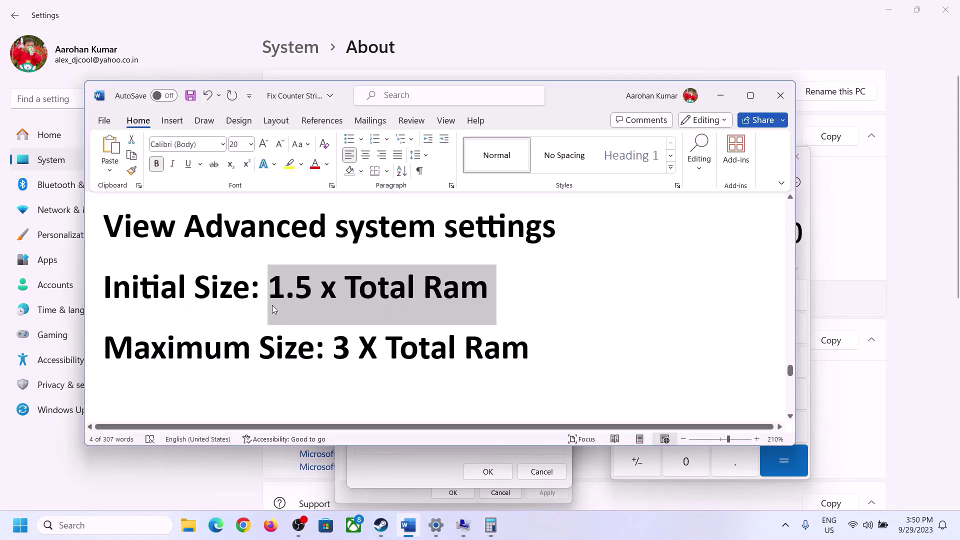
pyautogui.click(497, 527)
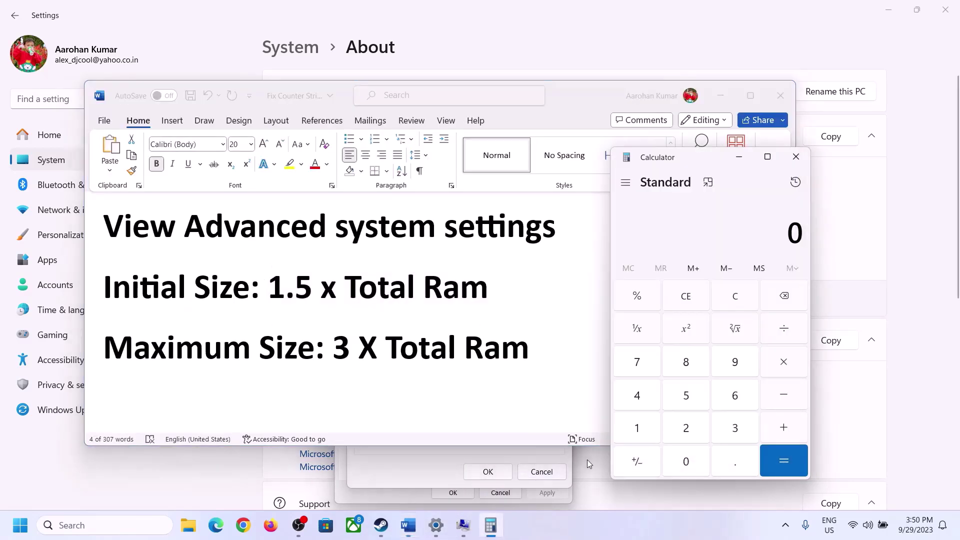
pyautogui.click(638, 430)
pyautogui.click(733, 400)
pyautogui.click(738, 308)
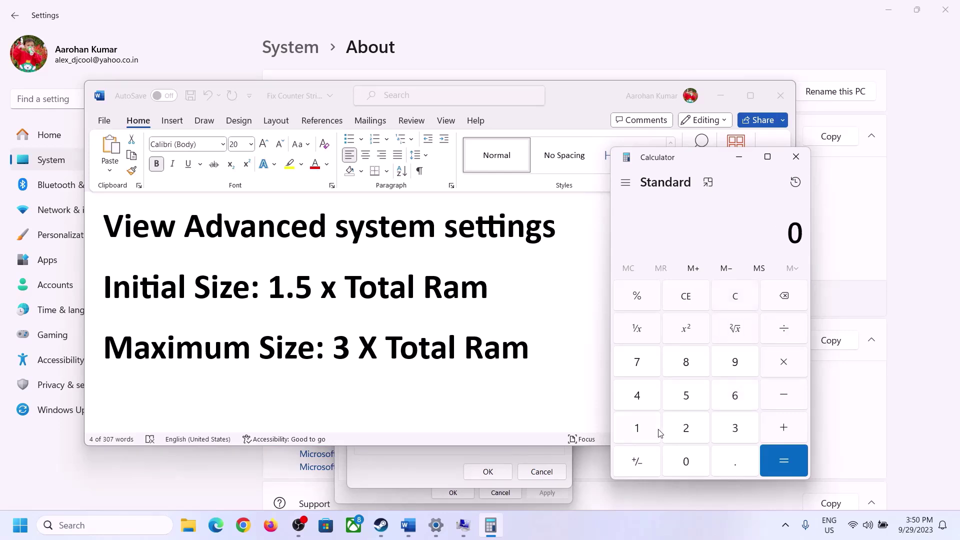
pyautogui.click(644, 430)
pyautogui.click(735, 396)
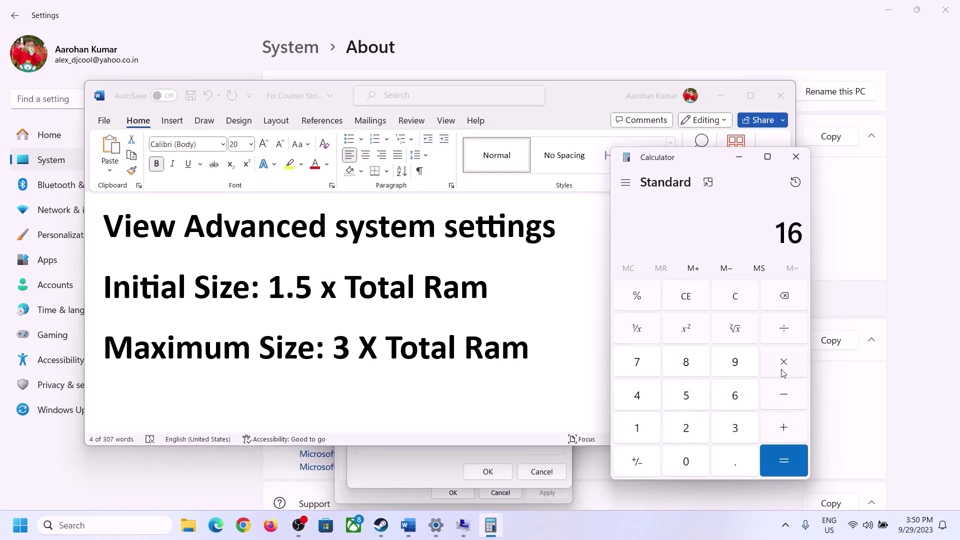
pyautogui.click(631, 436)
pyautogui.click(693, 467)
pyautogui.click(687, 429)
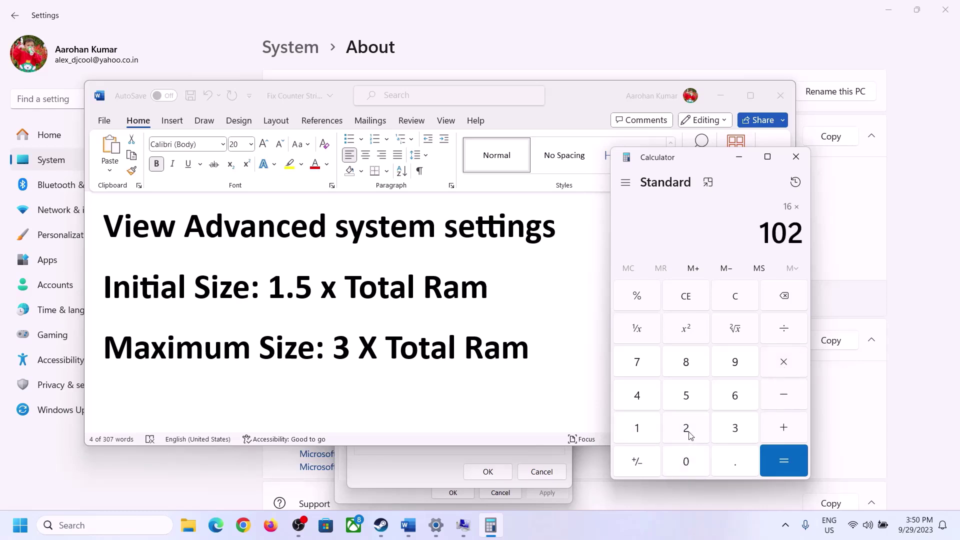
pyautogui.click(644, 405)
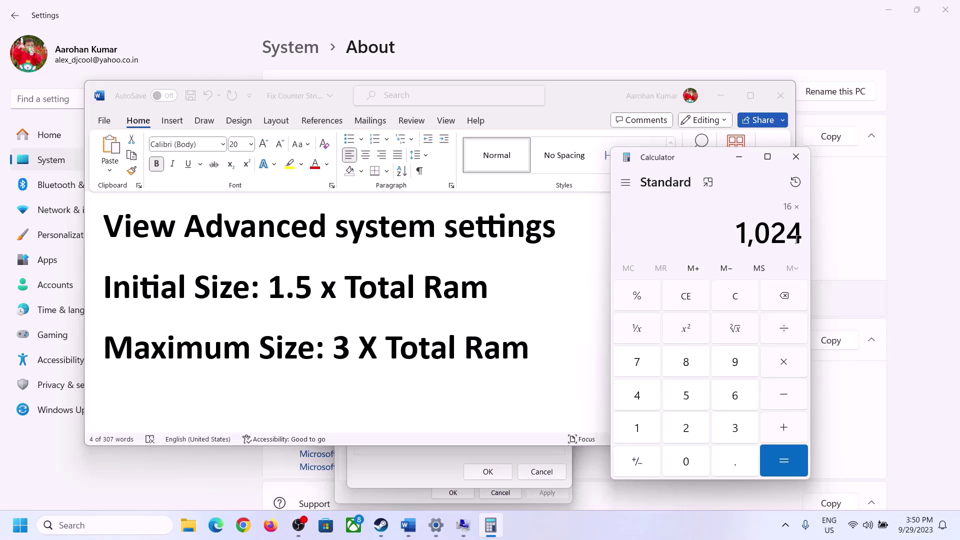
pyautogui.click(784, 466)
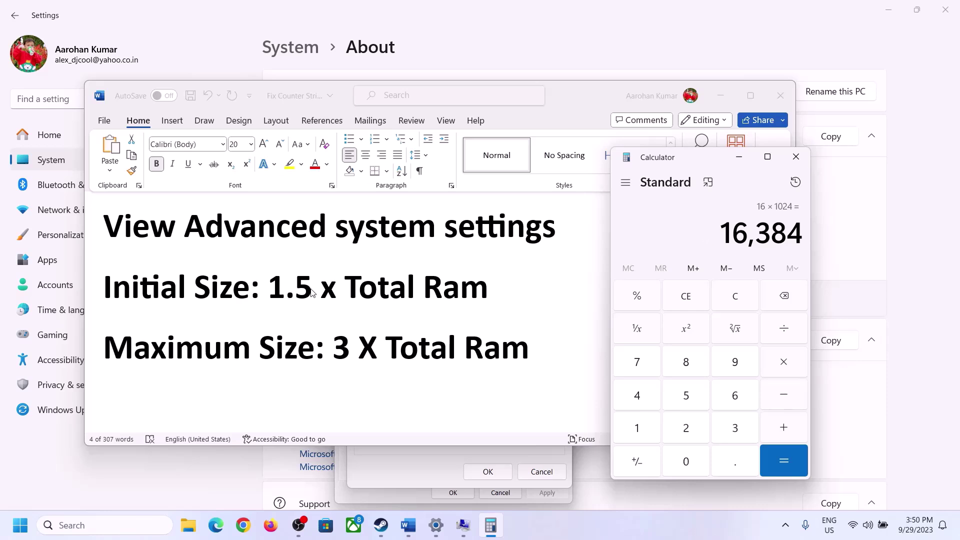
# Step: Multiply the RAM in megabytes by 1.5 and enter 24576 MB as the initial paging file size for drive C:
pyautogui.click(784, 362)
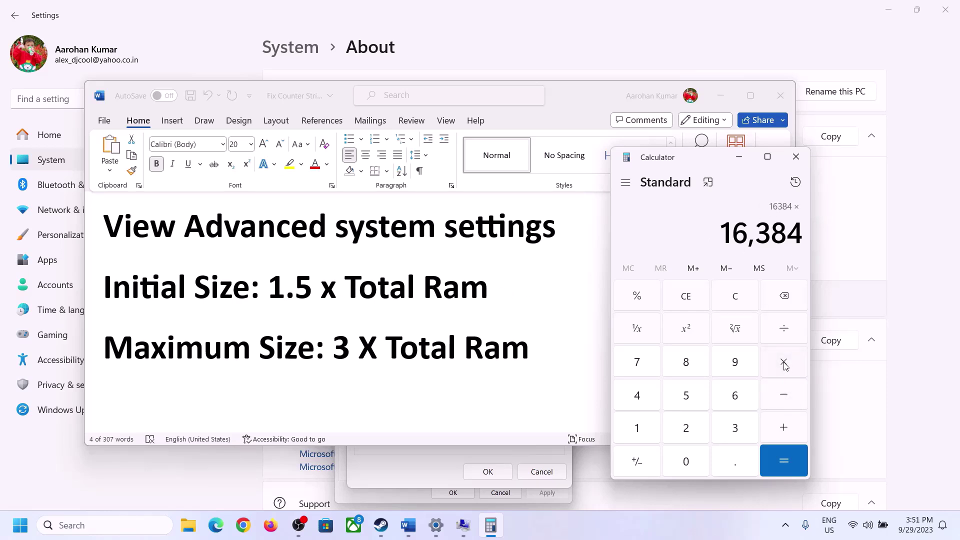
pyautogui.click(650, 431)
pyautogui.click(732, 462)
pyautogui.click(699, 404)
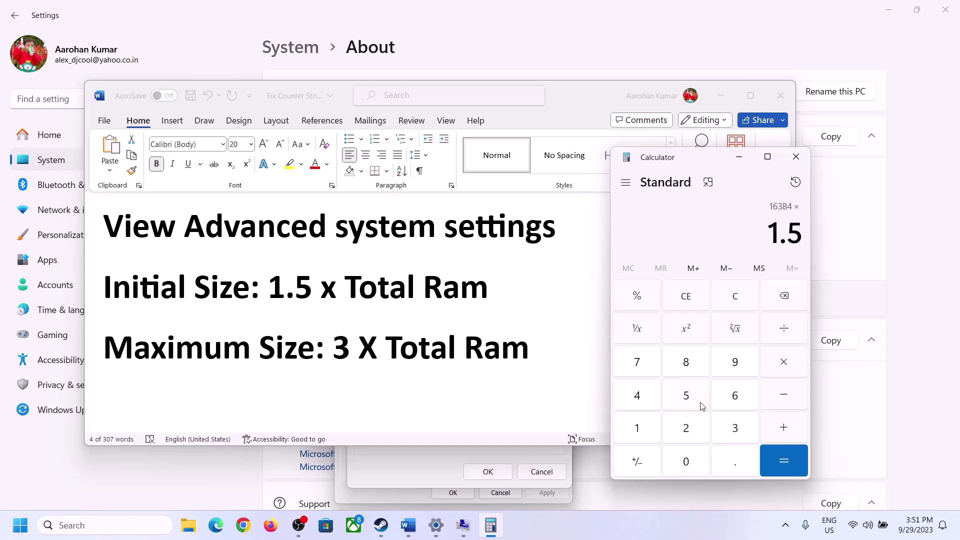
pyautogui.click(783, 456)
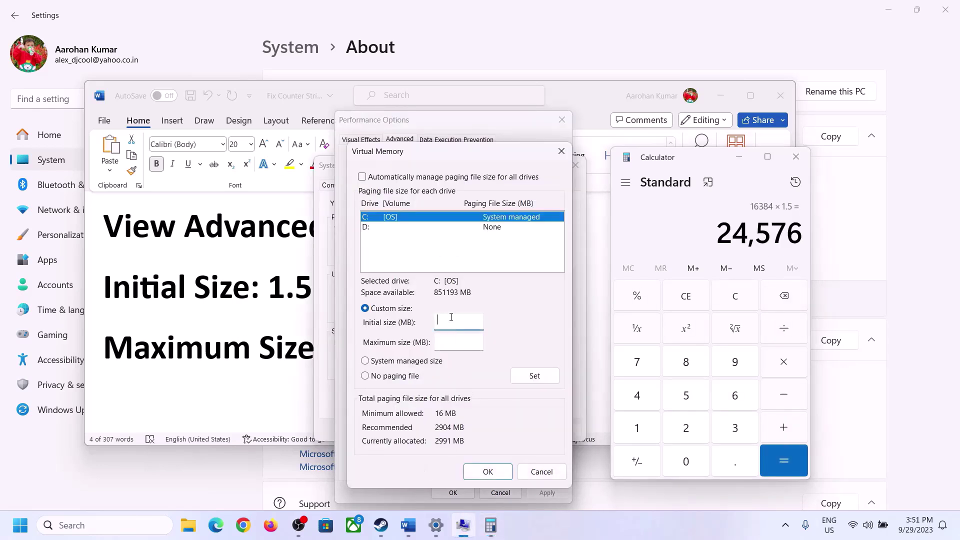
pyautogui.write('24576')
# Step: Check the Maximum Size formula in the notes, clear the calculator and review the installed RAM in Settings again
pyautogui.hotkey('alt', 'Tab')
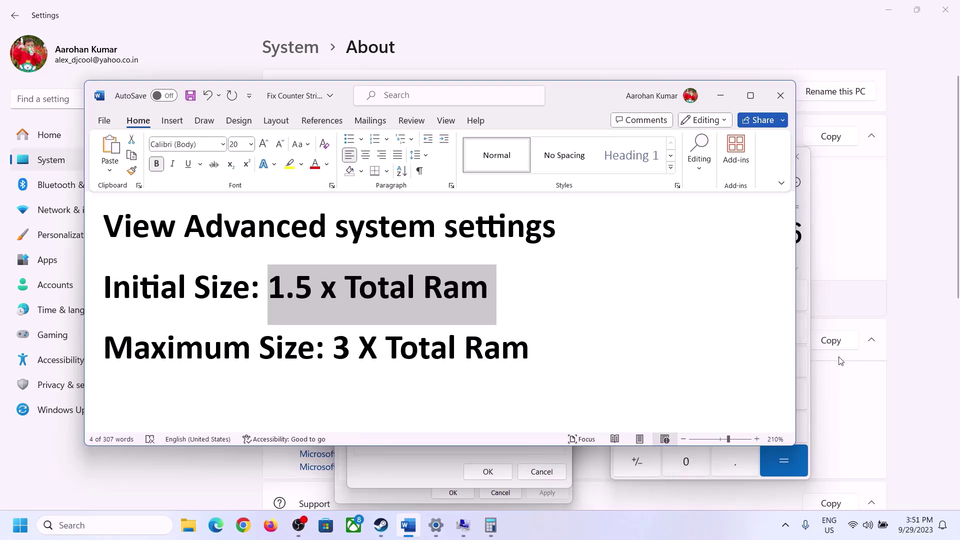
pyautogui.click(807, 262)
pyautogui.click(735, 296)
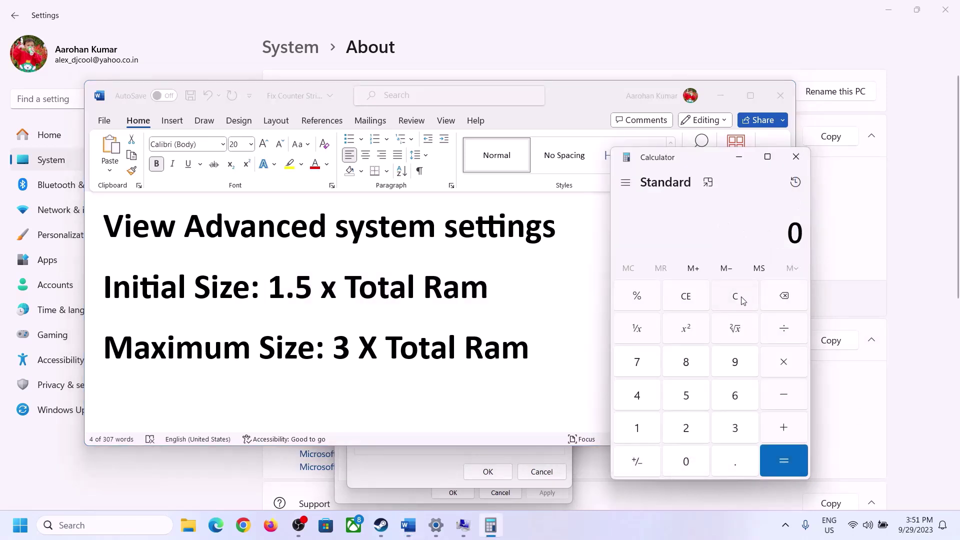
pyautogui.click(436, 525)
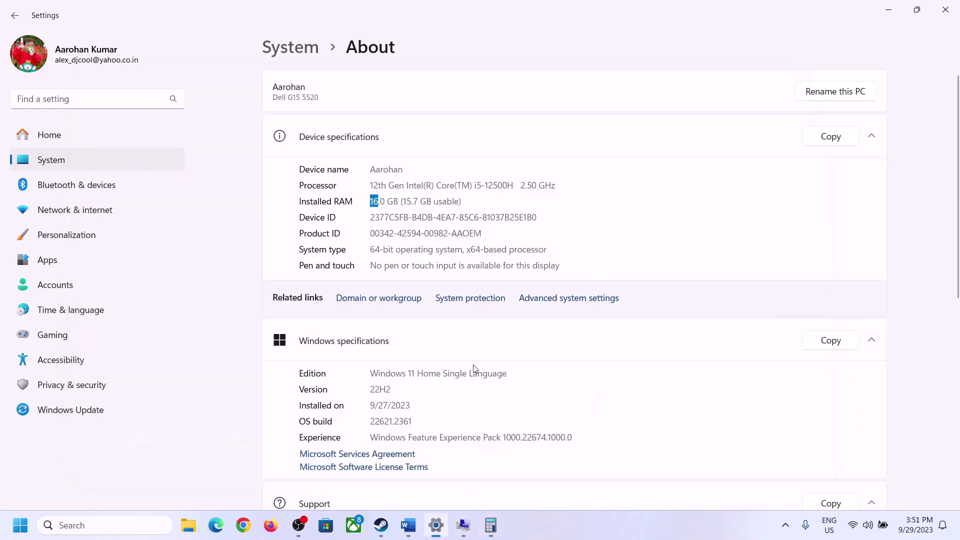
# Step: Calculate 16 × 1024 again as the basis for the maximum paging file size
pyautogui.click(491, 525)
pyautogui.click(646, 425)
pyautogui.click(731, 398)
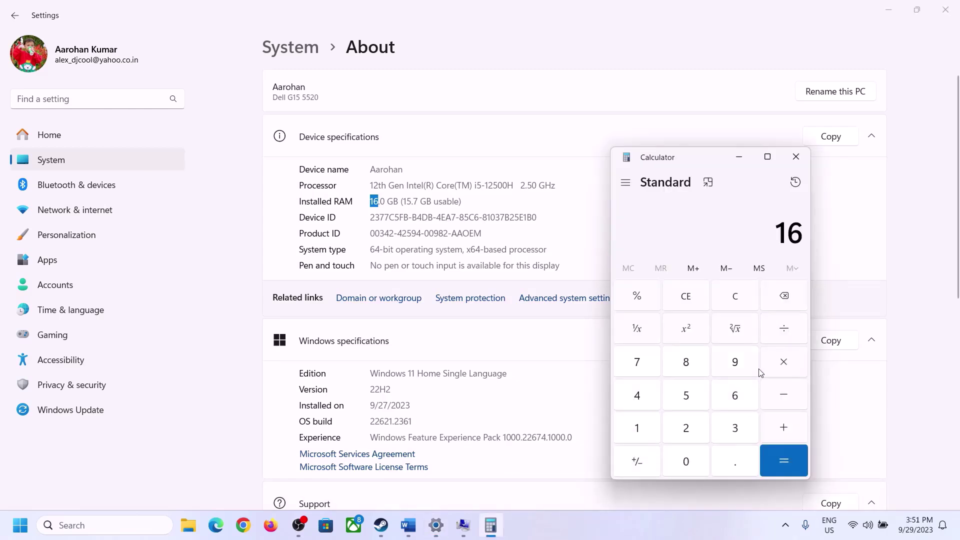
pyautogui.click(779, 364)
pyautogui.click(645, 422)
pyautogui.click(680, 457)
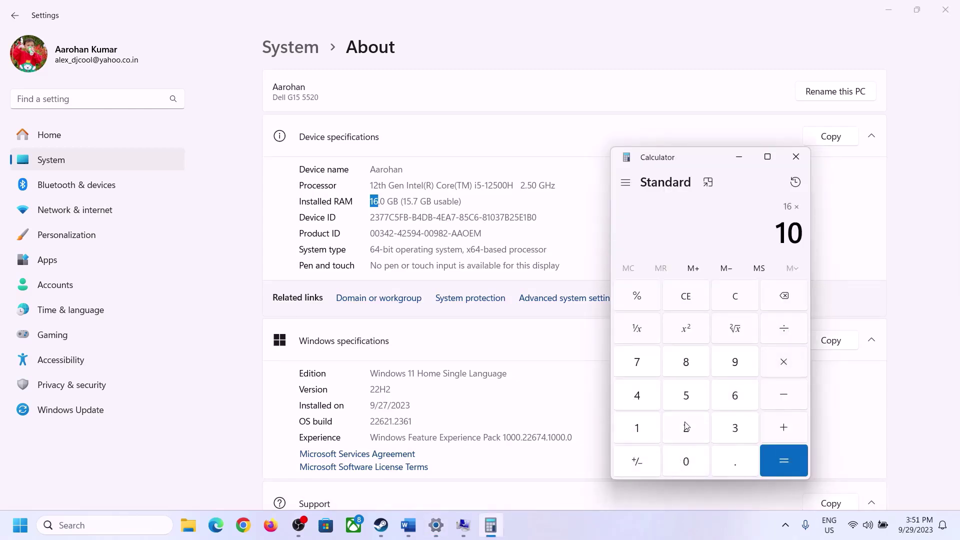
pyautogui.click(686, 426)
pyautogui.click(639, 397)
pyautogui.click(776, 467)
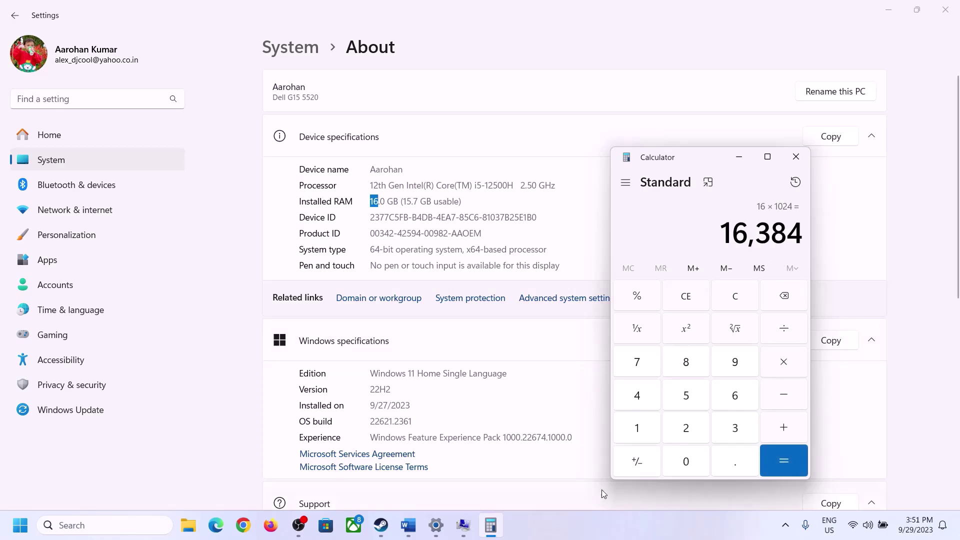
# Step: Check the Maximum Size formula in the notes, multiply 16384 by 3 and enter 49152 MB as the maximum paging file size
pyautogui.click(408, 525)
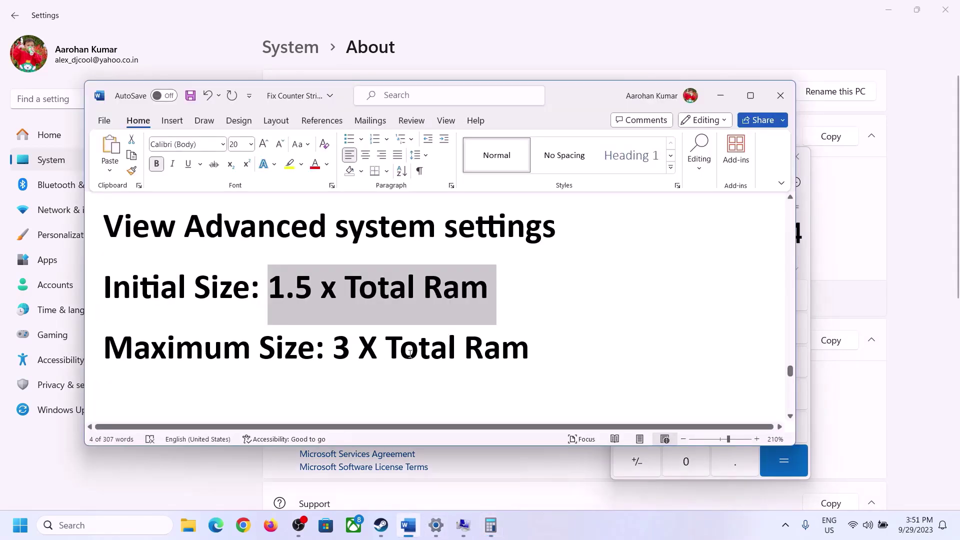
pyautogui.click(491, 525)
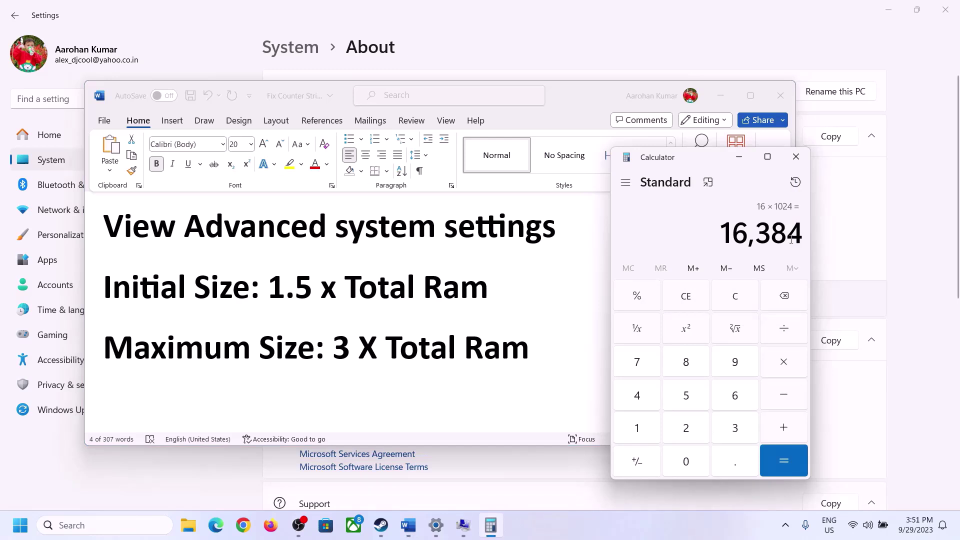
pyautogui.click(720, 431)
pyautogui.click(791, 458)
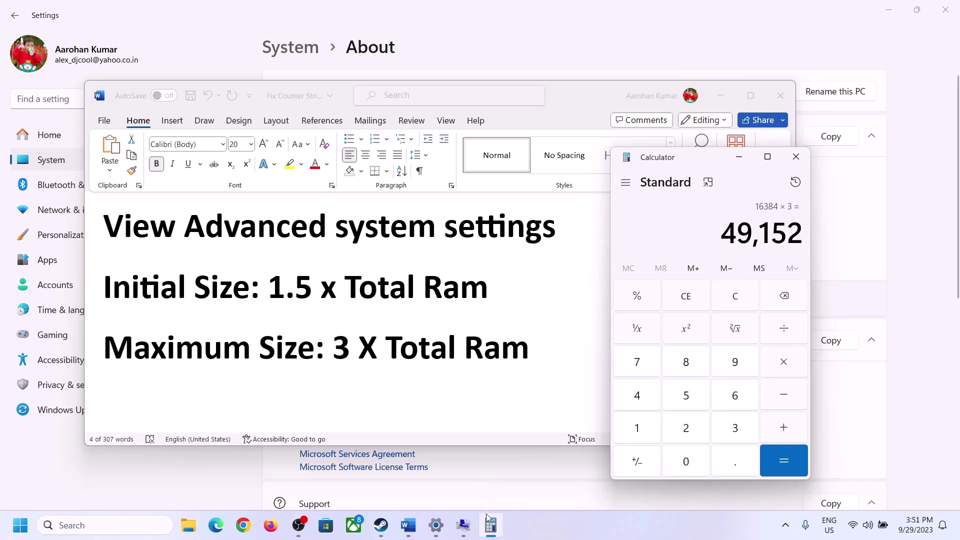
pyautogui.click(463, 525)
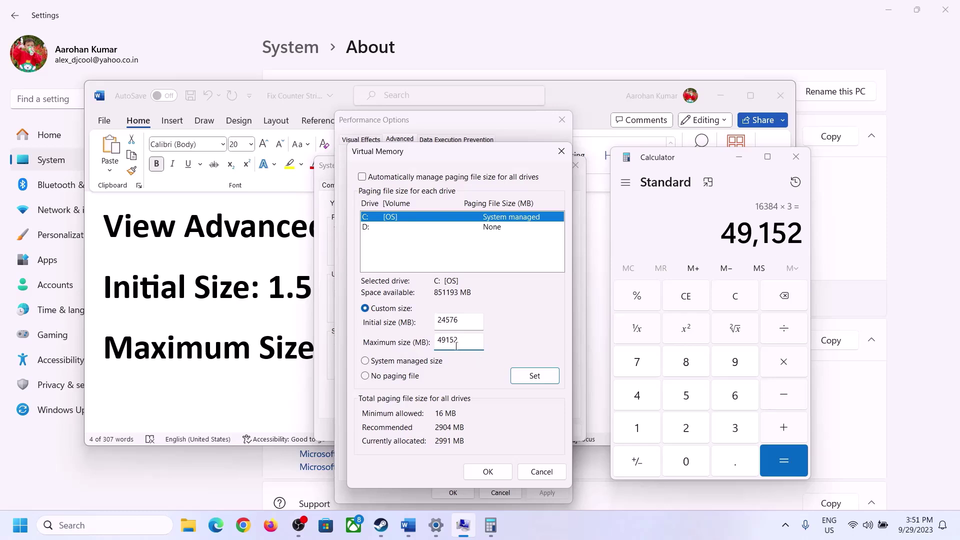
# Step: Set the custom paging file size for drive C:, confirm the open system dialogs and dismiss the restart prompt without restarting
pyautogui.click(534, 376)
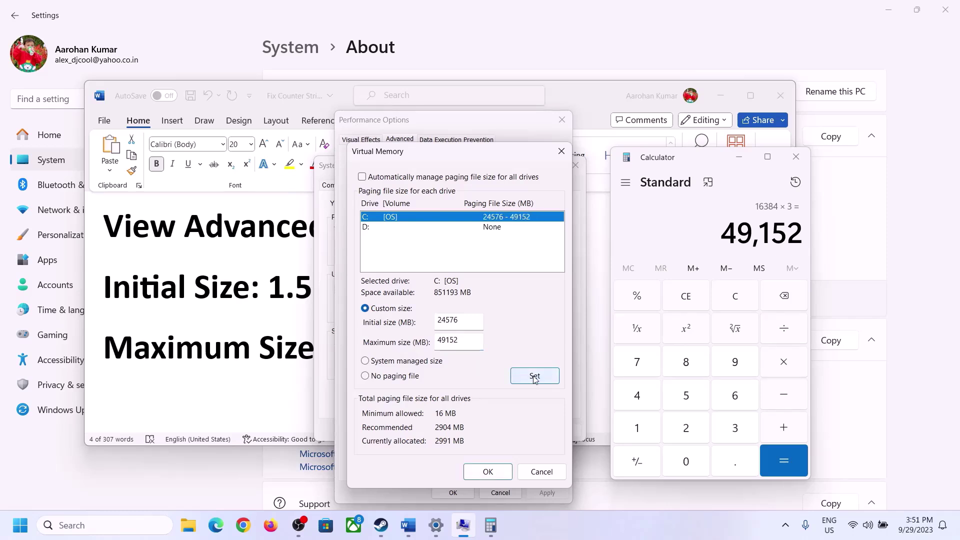
pyautogui.click(488, 472)
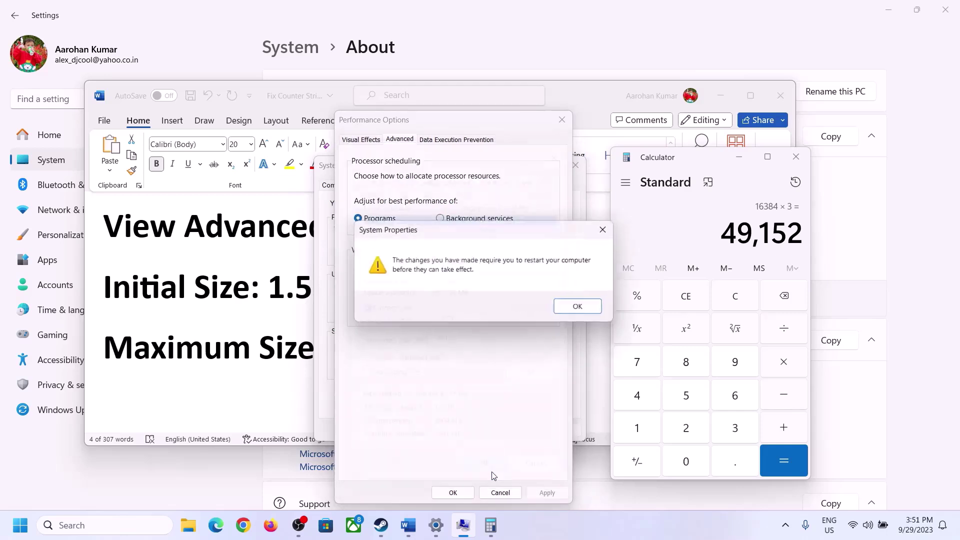
pyautogui.click(581, 308)
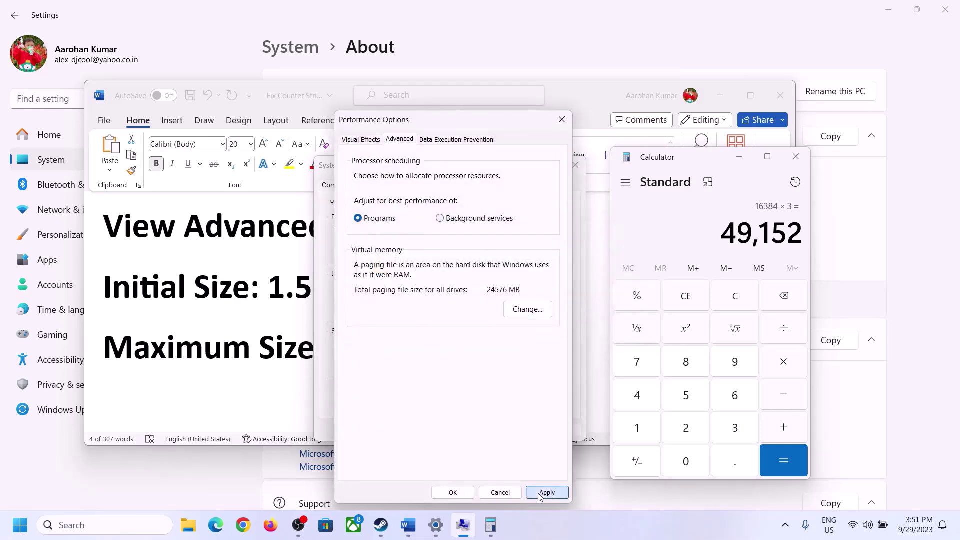
pyautogui.click(456, 494)
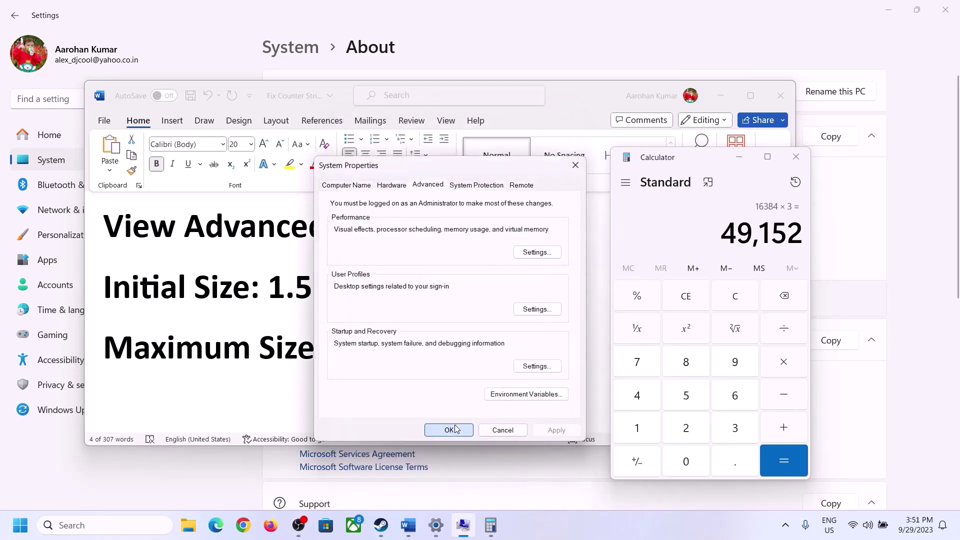
pyautogui.click(457, 429)
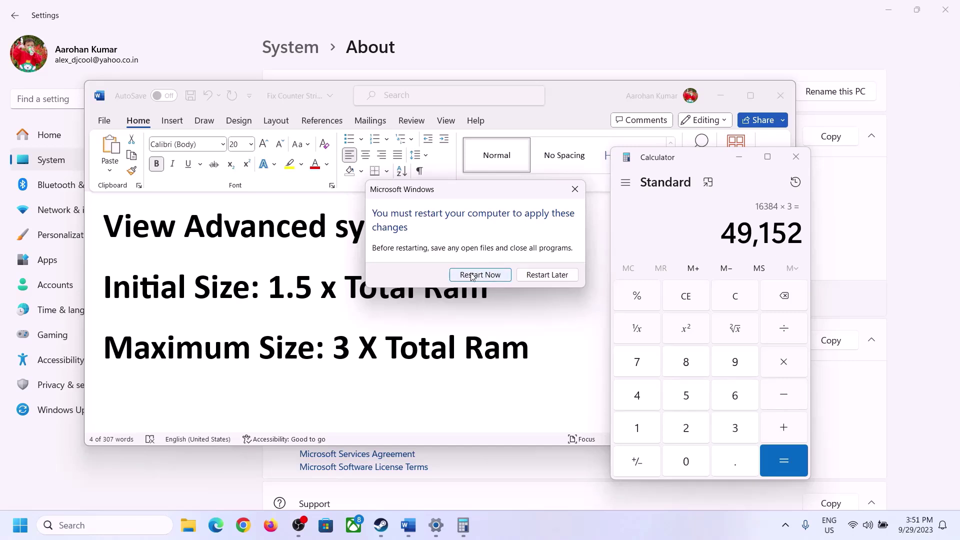
pyautogui.click(575, 189)
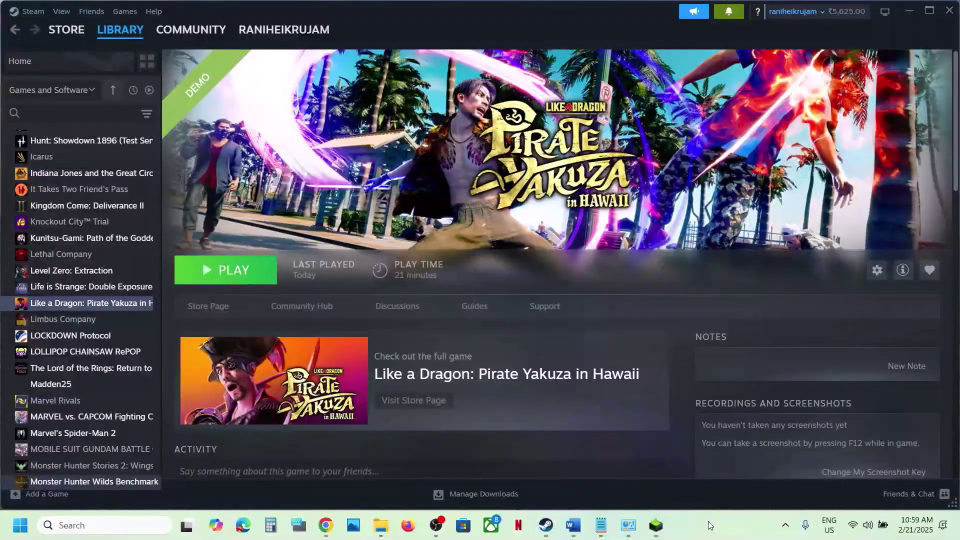
# Step: Open the troubleshooting notes in Word and highlight the Step 19 instruction to update the BIOS
pyautogui.click(573, 525)
pyautogui.scroll(-5, 426, 358)
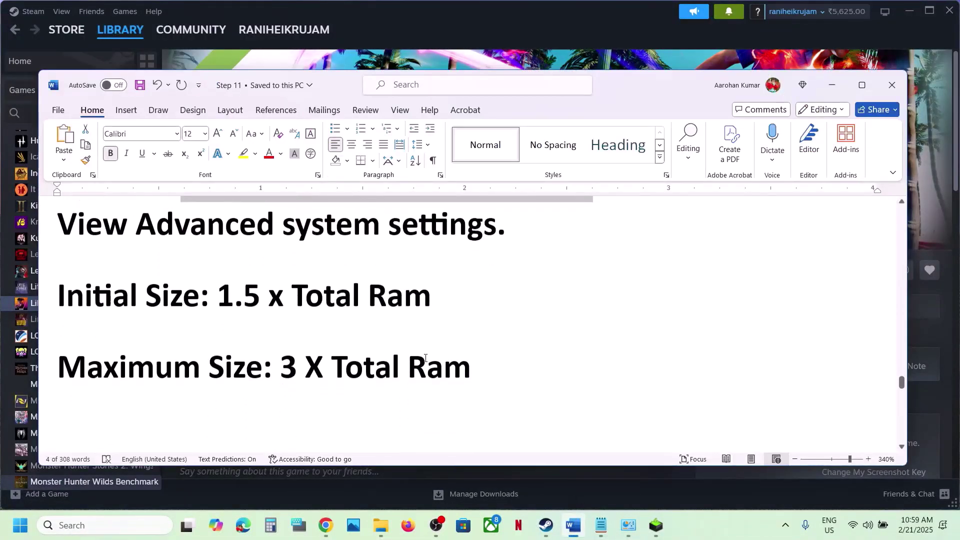
pyautogui.scroll(-2, 425, 358)
pyautogui.scroll(3, 421, 350)
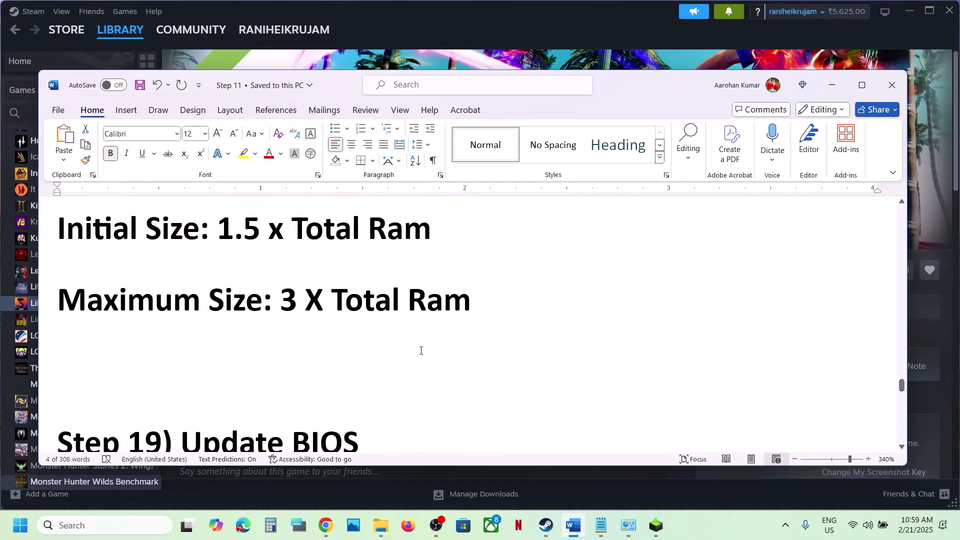
pyautogui.scroll(-1, 255, 406)
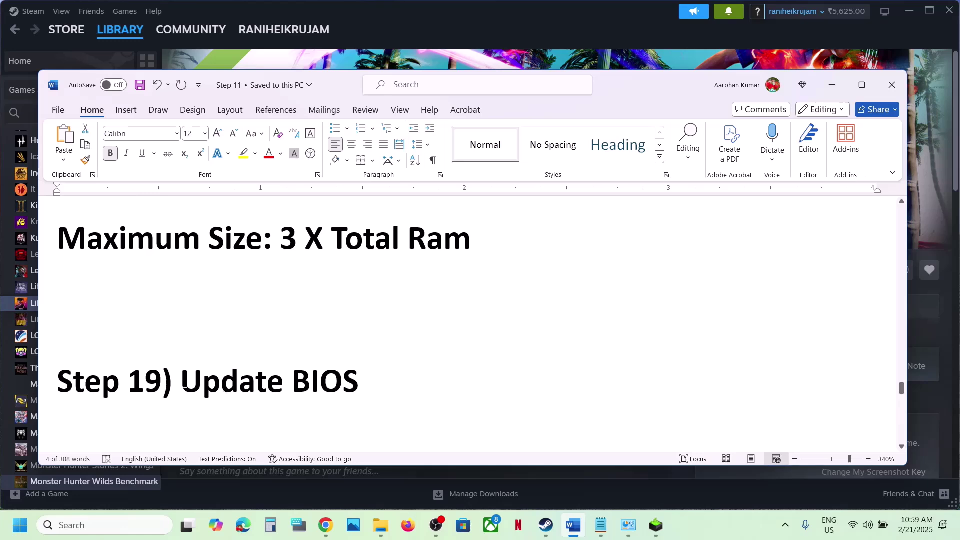
pyautogui.moveTo(185, 384); pyautogui.dragTo(358, 376)
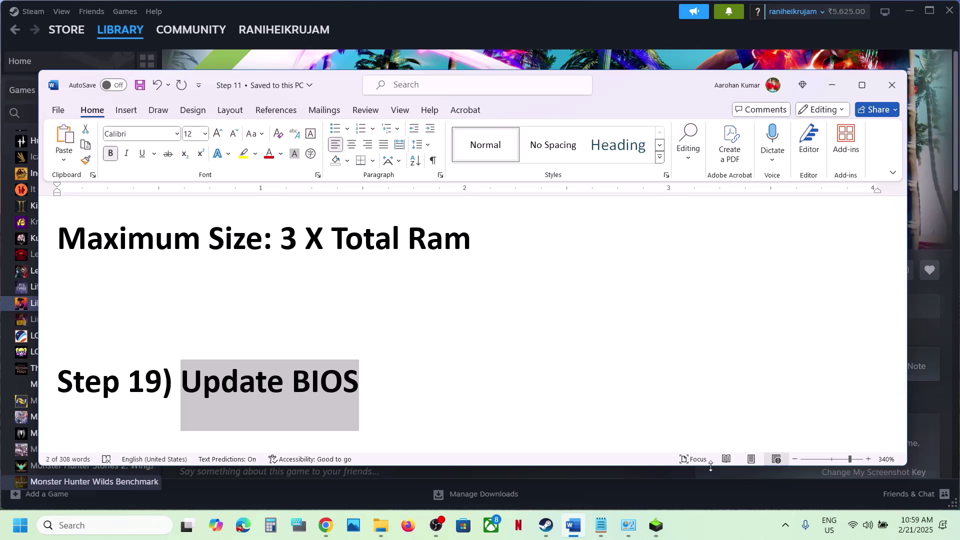
# Step: Check the laptop's battery charge level and return to the notes
pyautogui.click(868, 525)
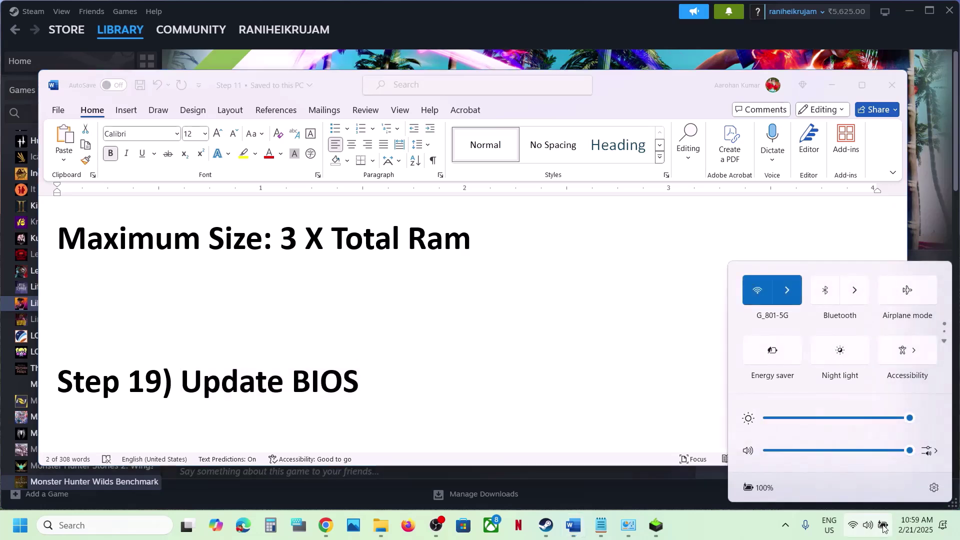
pyautogui.moveTo(764, 488)
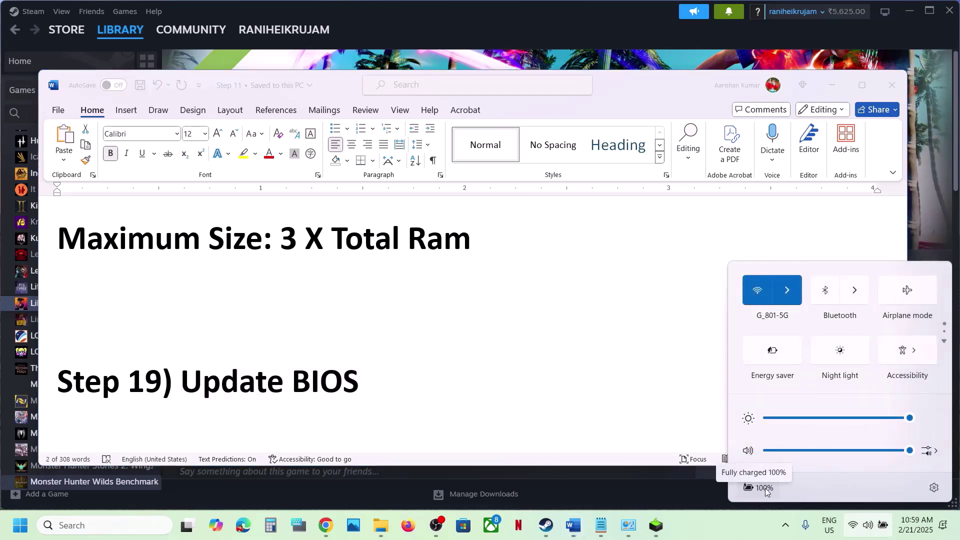
pyautogui.click(325, 369)
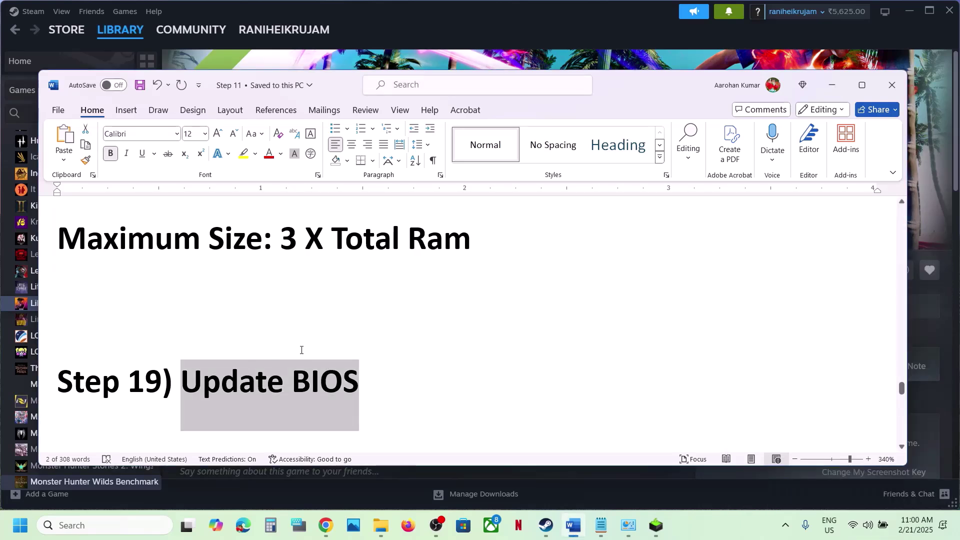
# Step: Highlight the Step 20 Windows update instruction in the notes and check for updates in Windows Update
pyautogui.scroll(-5, 301, 350)
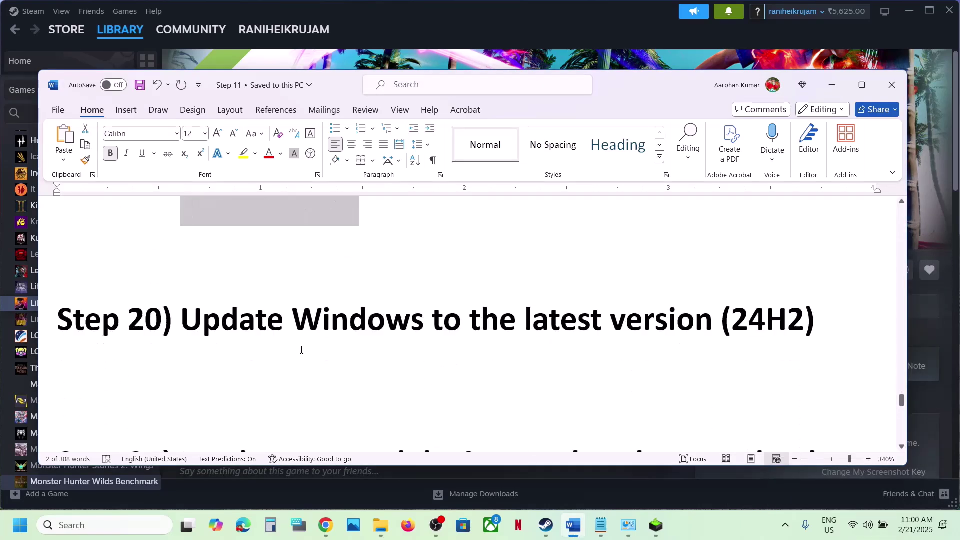
pyautogui.scroll(4, 204, 355)
pyautogui.moveTo(204, 355); pyautogui.dragTo(721, 350)
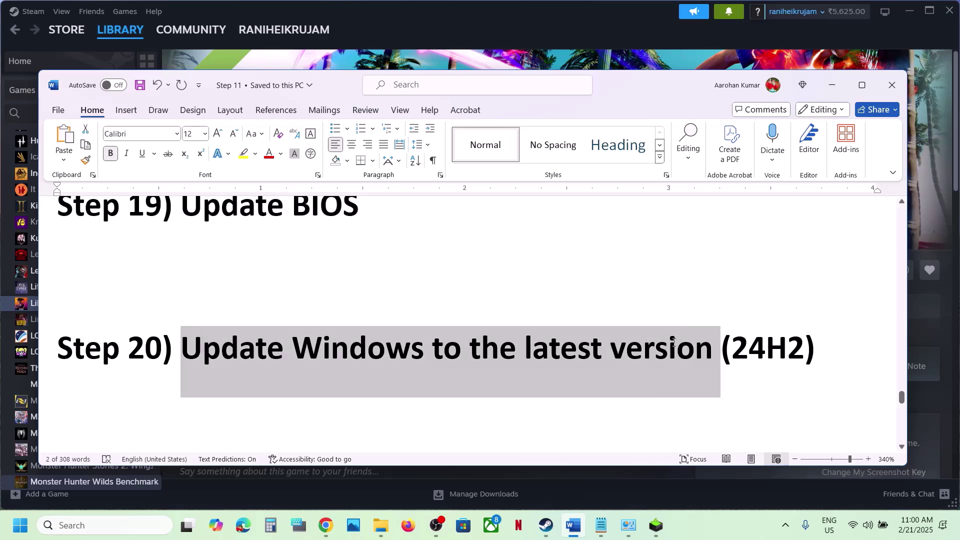
pyautogui.press('super+i')
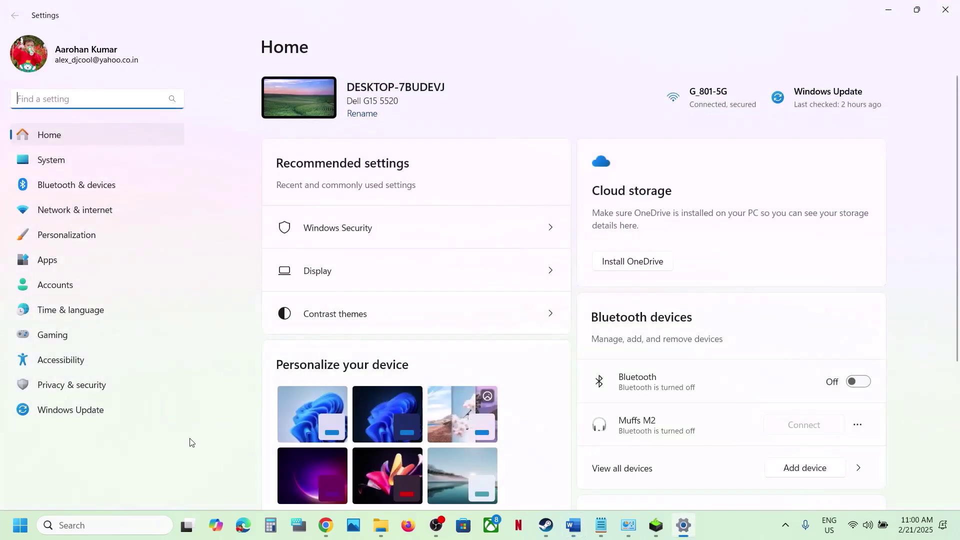
pyautogui.click(106, 410)
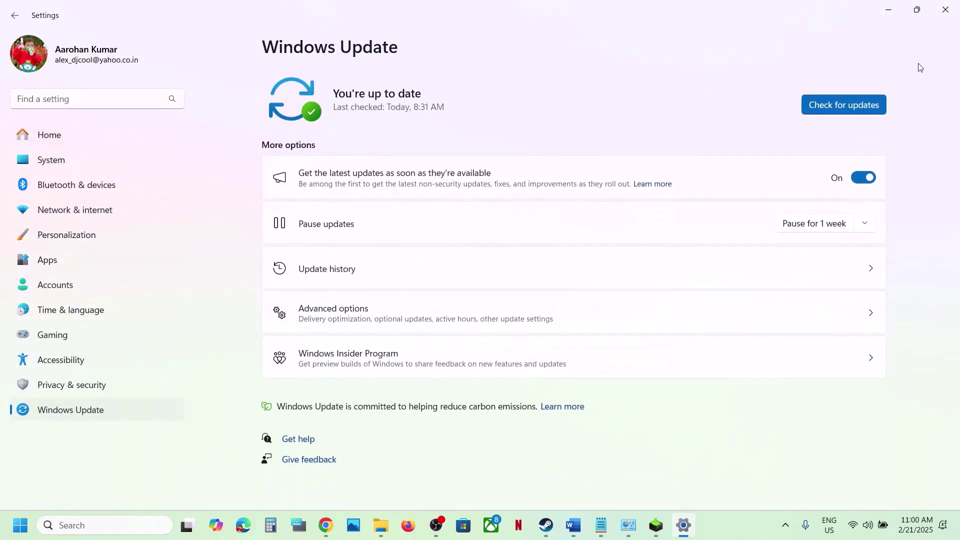
pyautogui.click(844, 105)
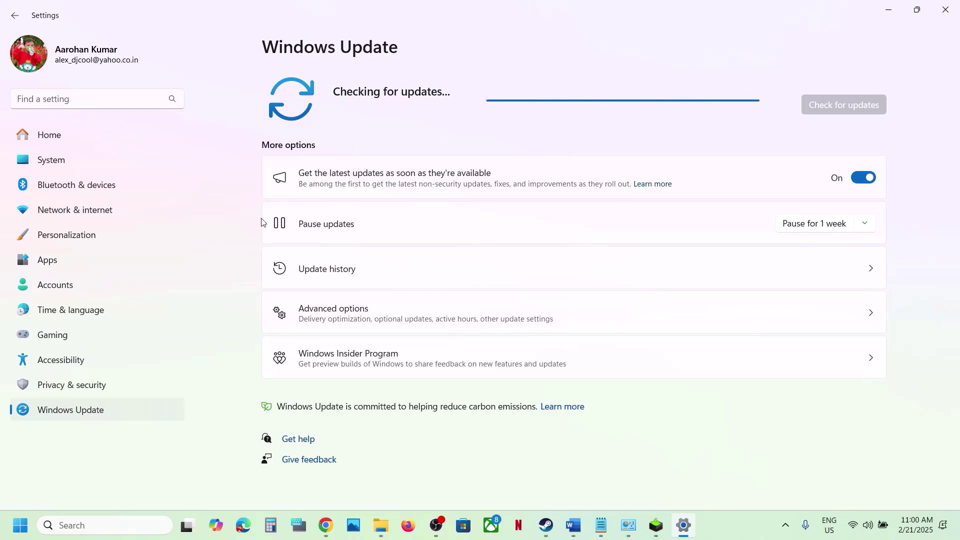
pyautogui.click(20, 525)
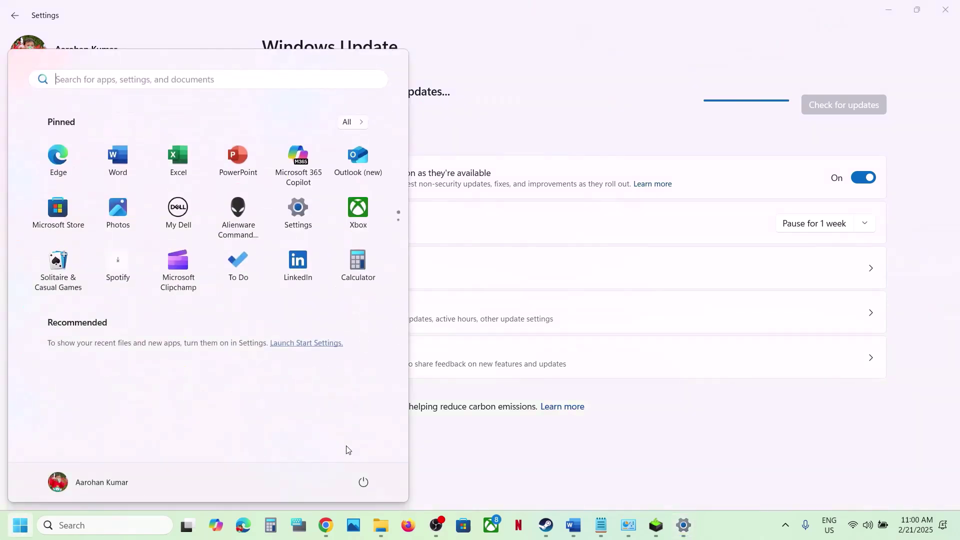
pyautogui.click(364, 481)
pyautogui.press('Escape')
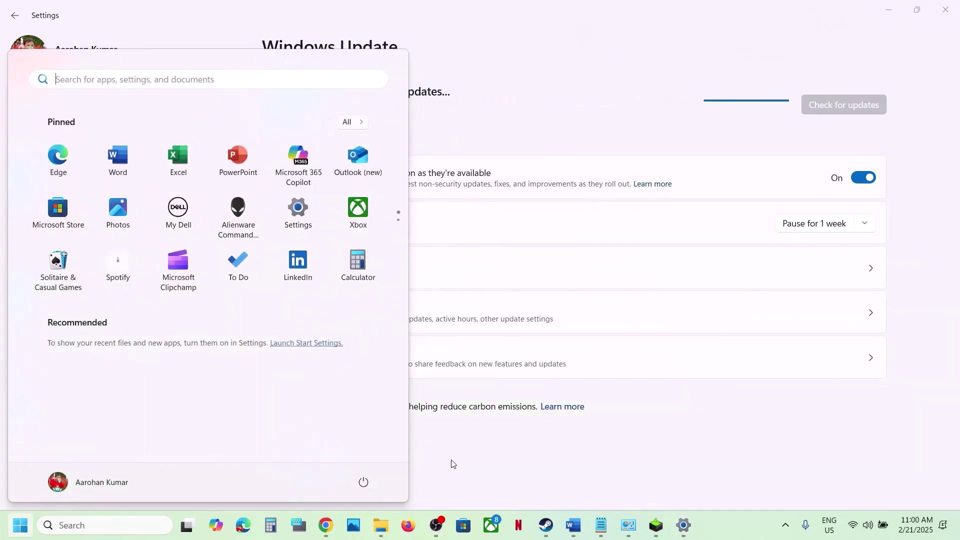
pyautogui.click(504, 453)
# Step: Run winver to check the installed Windows version, and close the About Windows window
pyautogui.click(109, 527)
pyautogui.write('winver')
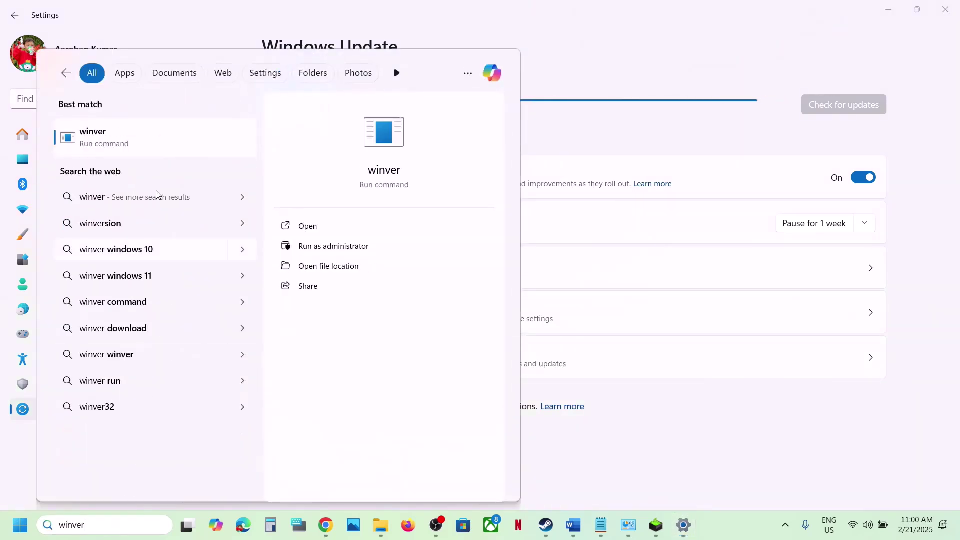
pyautogui.click(98, 140)
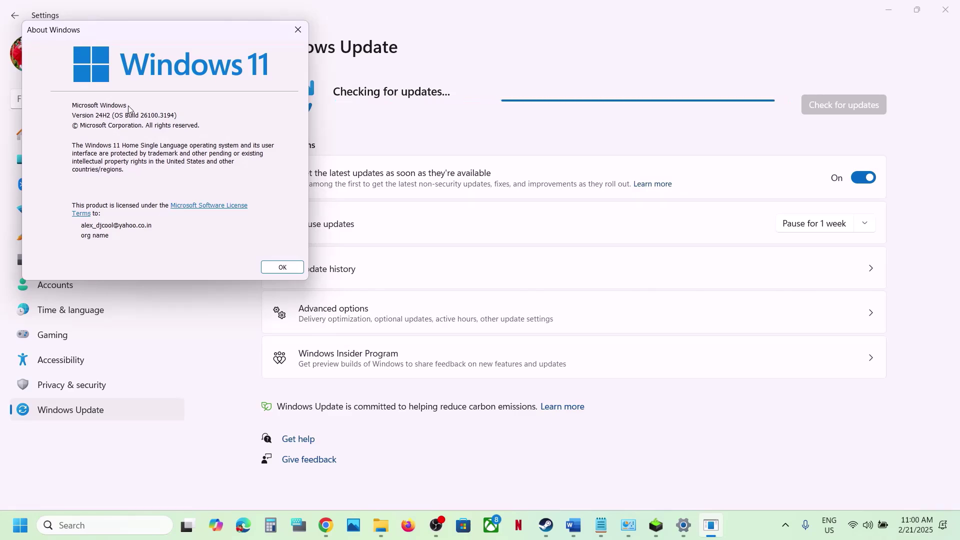
pyautogui.click(299, 29)
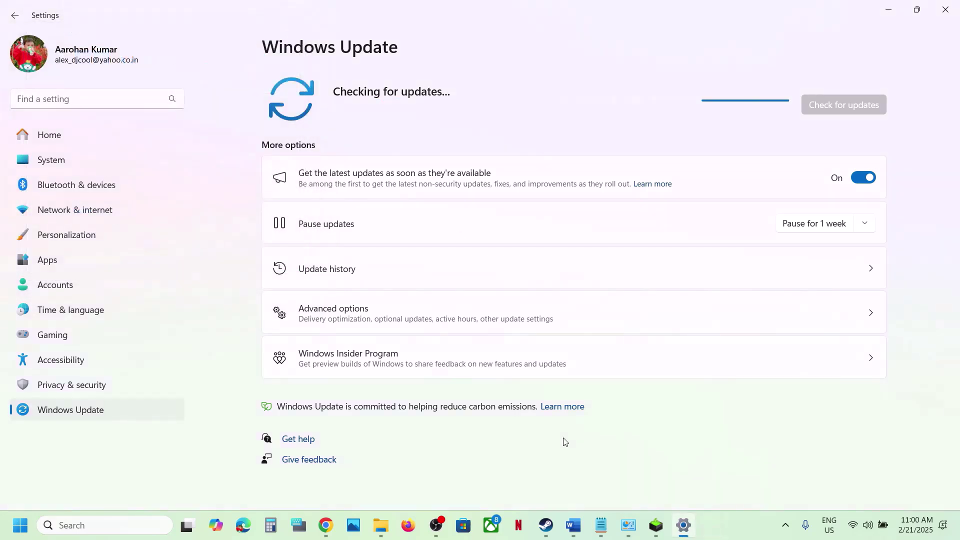
# Step: Find Step 21 in the Word notes and highlight the part about unplugging external devices and additional USB adapters
pyautogui.click(573, 526)
pyautogui.scroll(-5, 405, 360)
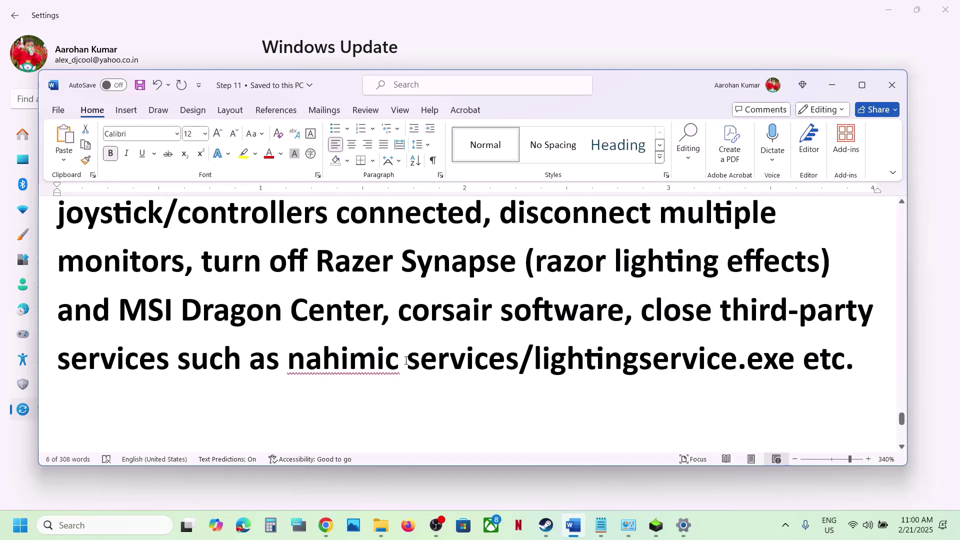
pyautogui.scroll(2, 405, 360)
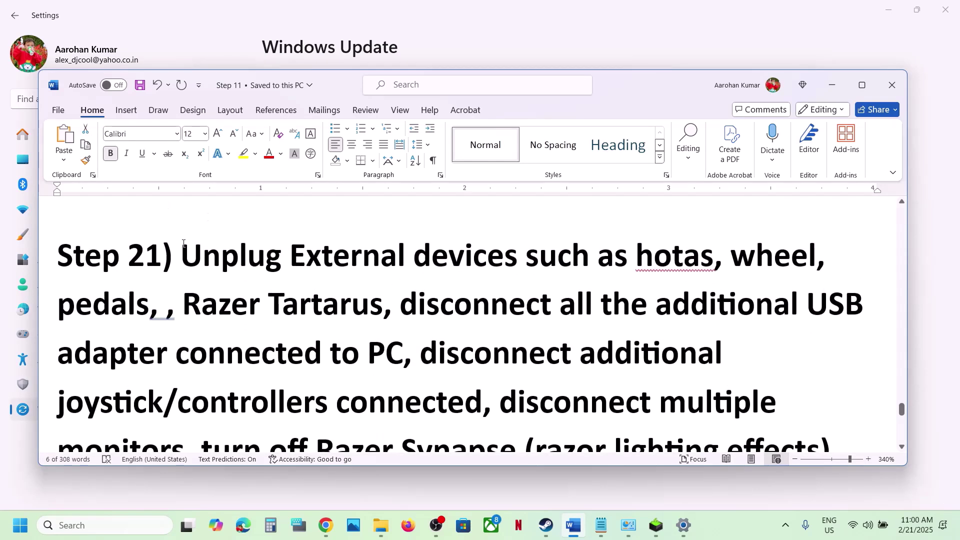
pyautogui.moveTo(184, 249); pyautogui.dragTo(714, 256)
pyautogui.rightClick(633, 260)
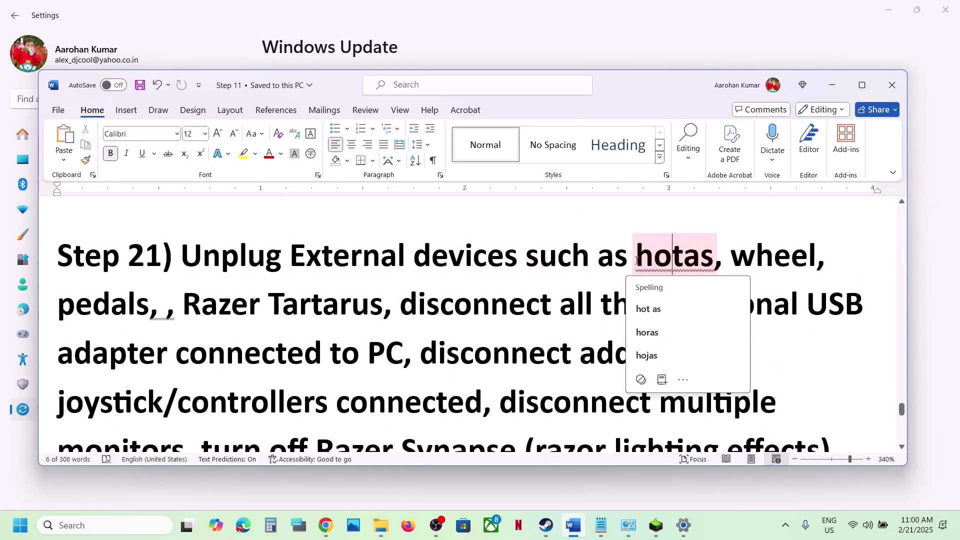
pyautogui.press('Escape')
pyautogui.moveTo(633, 261); pyautogui.dragTo(386, 358)
# Step: Highlight the Step 21 instructions to disconnect additional joysticks or controllers and multiple monitors, and review the remaining text
pyautogui.scroll(-4, 395, 364)
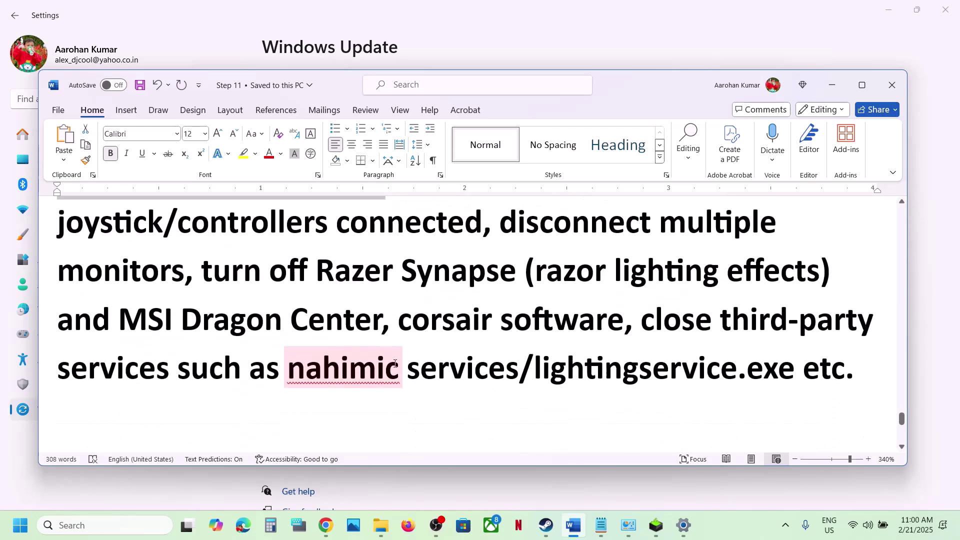
pyautogui.scroll(2, 395, 364)
pyautogui.scroll(1, 395, 363)
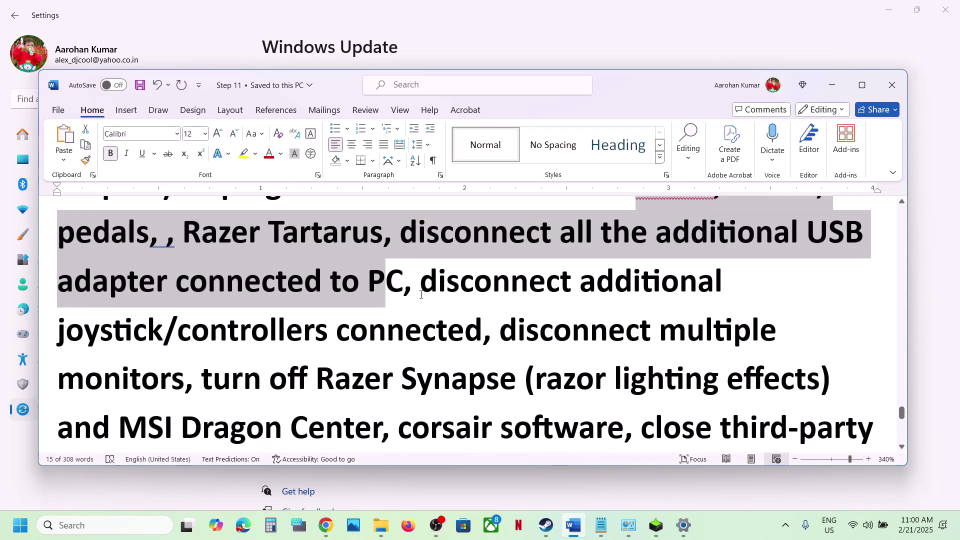
pyautogui.moveTo(422, 283); pyautogui.dragTo(480, 334)
pyautogui.scroll(-2, 480, 334)
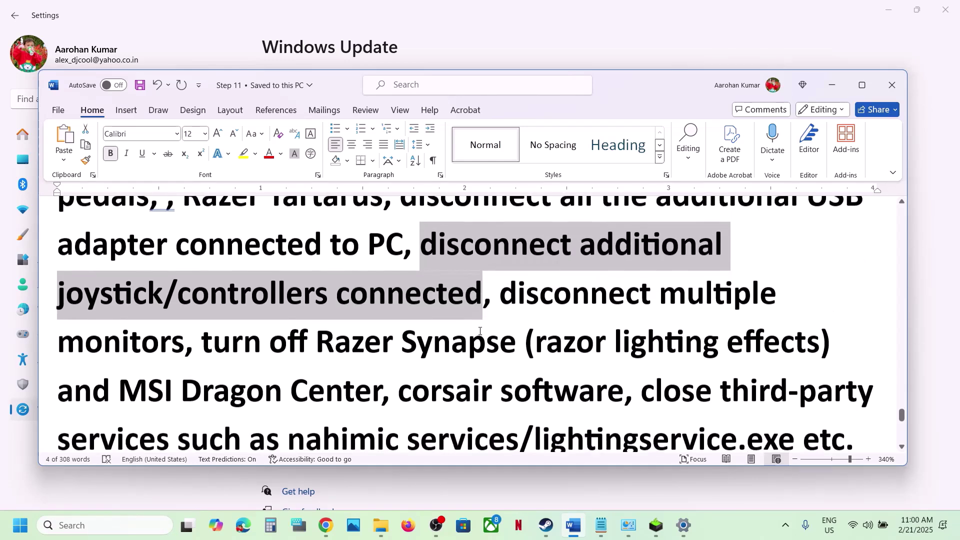
pyautogui.moveTo(500, 289); pyautogui.dragTo(199, 344)
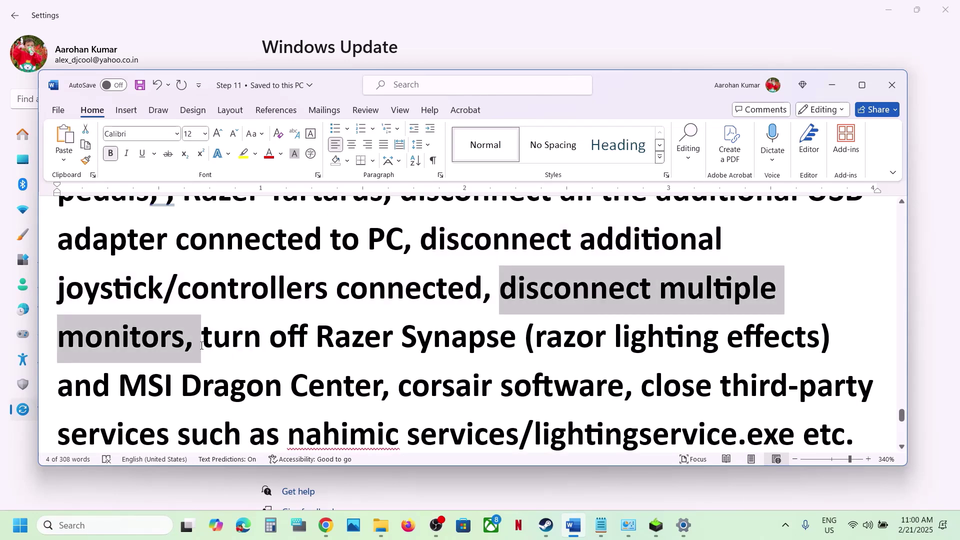
pyautogui.scroll(-1, 283, 360)
pyautogui.scroll(1, 283, 360)
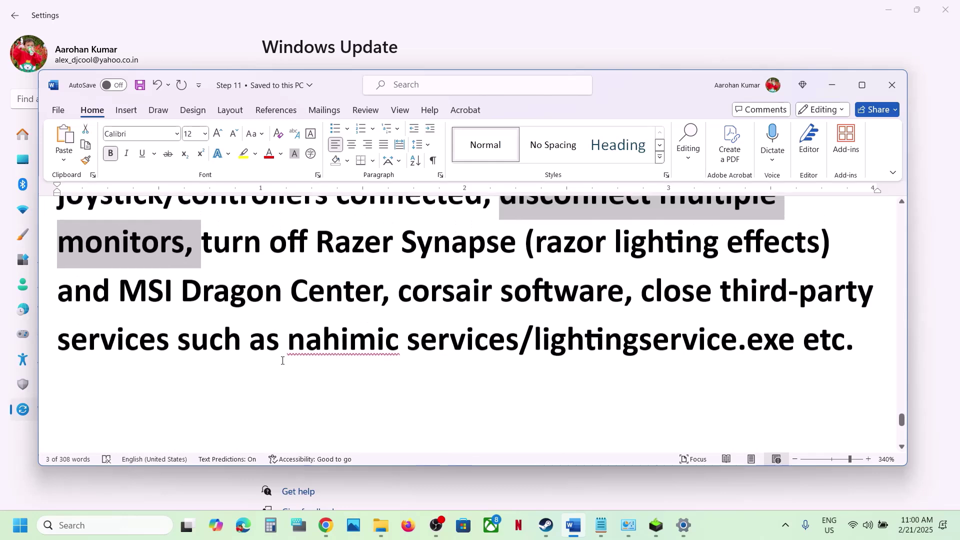
# Step: Highlight the Step 21 text about turning off lighting software and third-party services, then the Step 22 text about uninstalling the game and deleting its folder
pyautogui.click(206, 240)
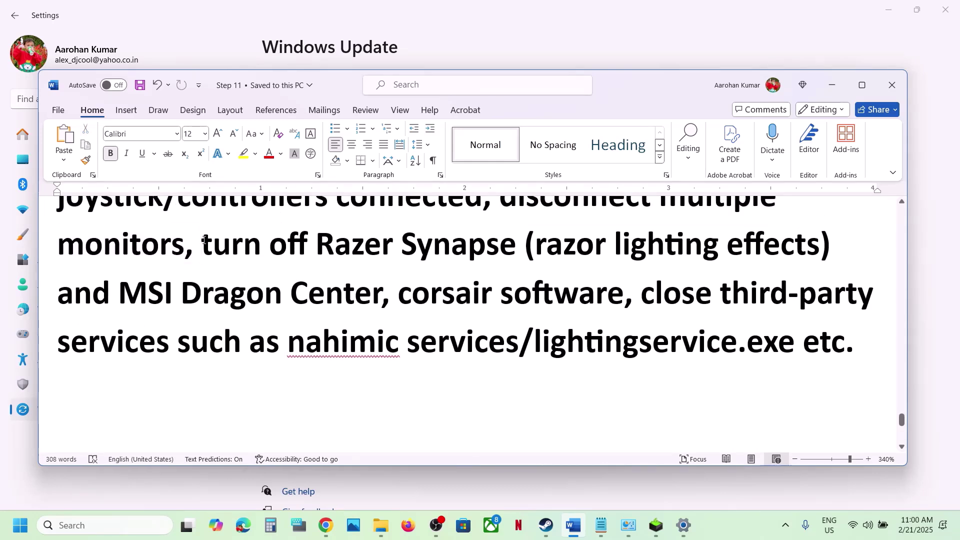
pyautogui.moveTo(204, 240); pyautogui.dragTo(842, 326)
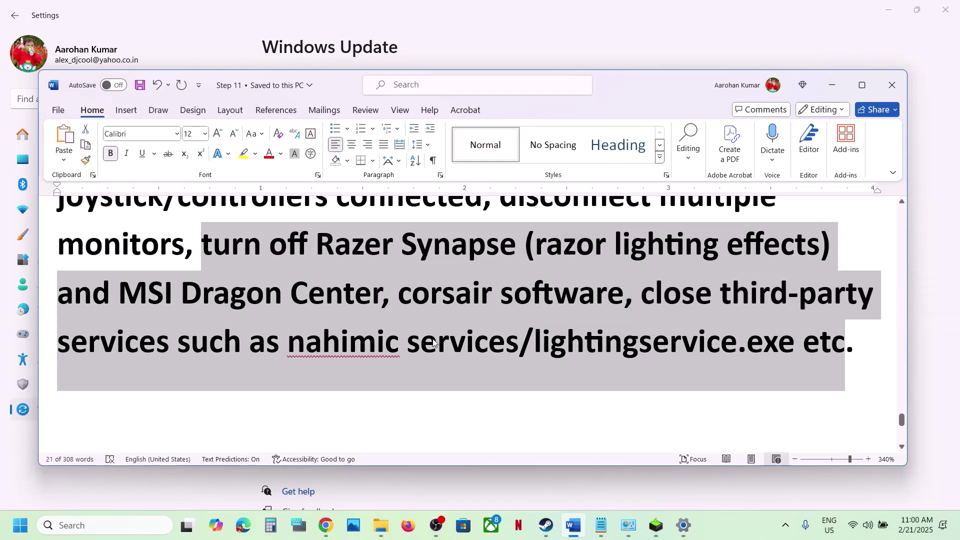
pyautogui.scroll(-1, 434, 339)
pyautogui.scroll(-1, 433, 339)
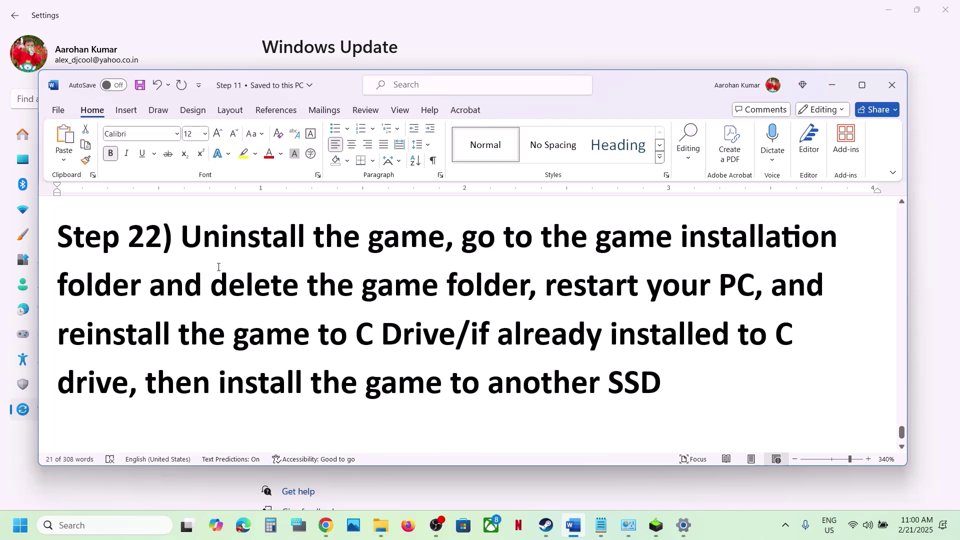
pyautogui.moveTo(192, 245); pyautogui.dragTo(518, 286)
# Step: Switch to Steam and show the management options, including Uninstall, for Like a Dragon: Pirate Yakuza in Hawaii
pyautogui.click(547, 463)
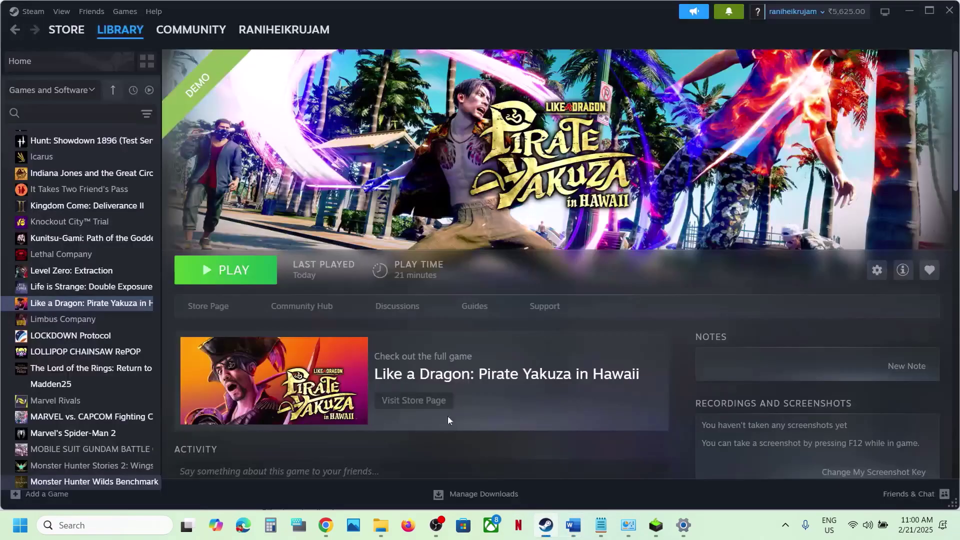
pyautogui.rightClick(108, 311)
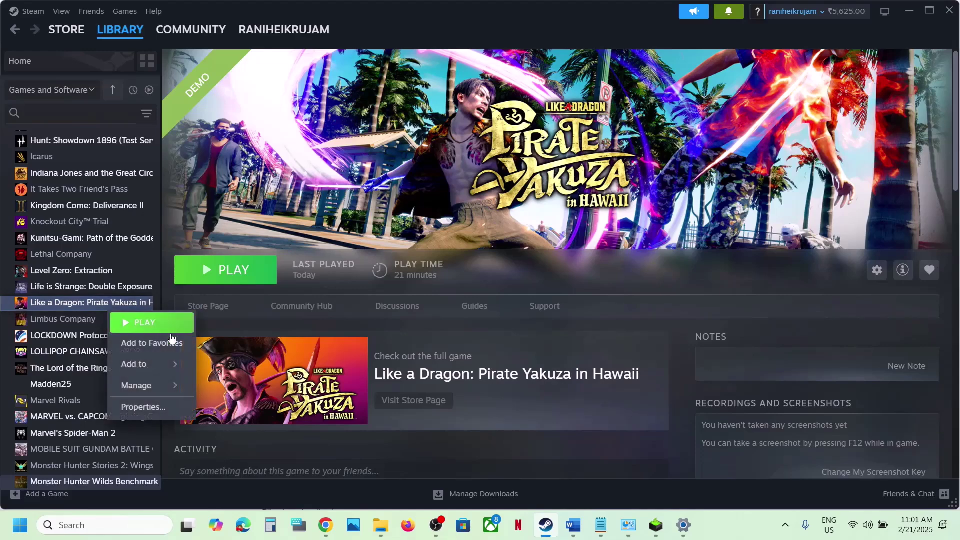
pyautogui.moveTo(153, 384)
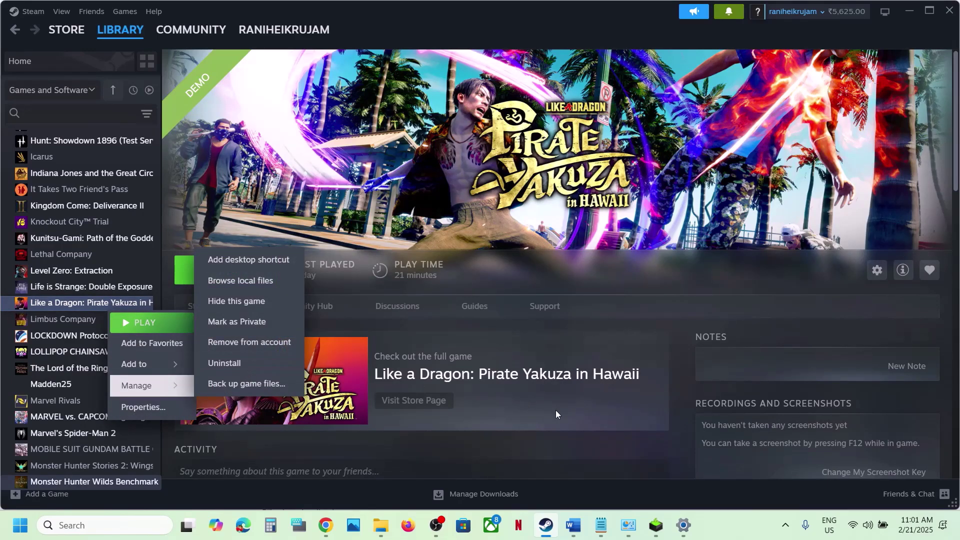
# Step: Highlight the Step 22 instructions in the Word notes on deleting the game folder and reinstalling to C Drive or another SSD, and return to Steam
pyautogui.click(574, 525)
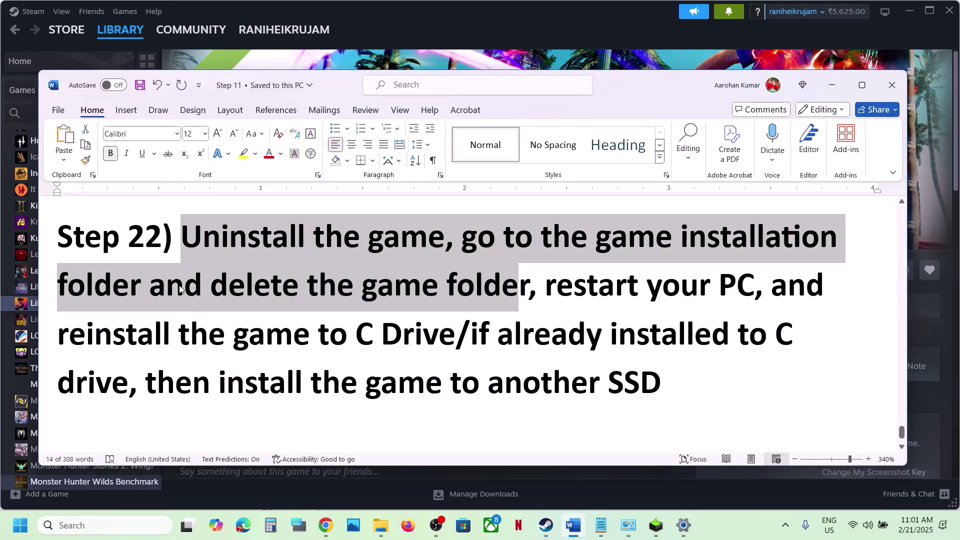
pyautogui.moveTo(285, 281); pyautogui.dragTo(526, 289)
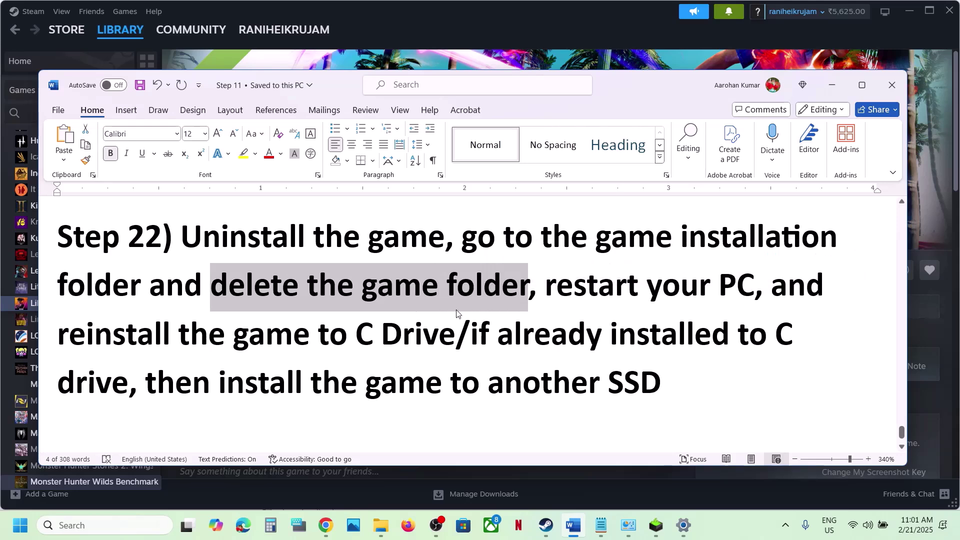
pyautogui.moveTo(152, 337); pyautogui.dragTo(413, 340)
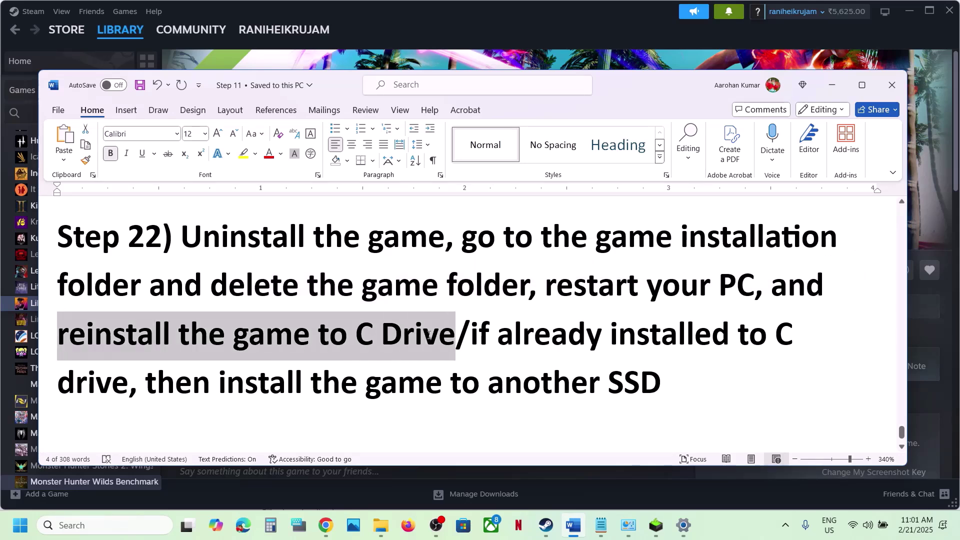
pyautogui.click(414, 335)
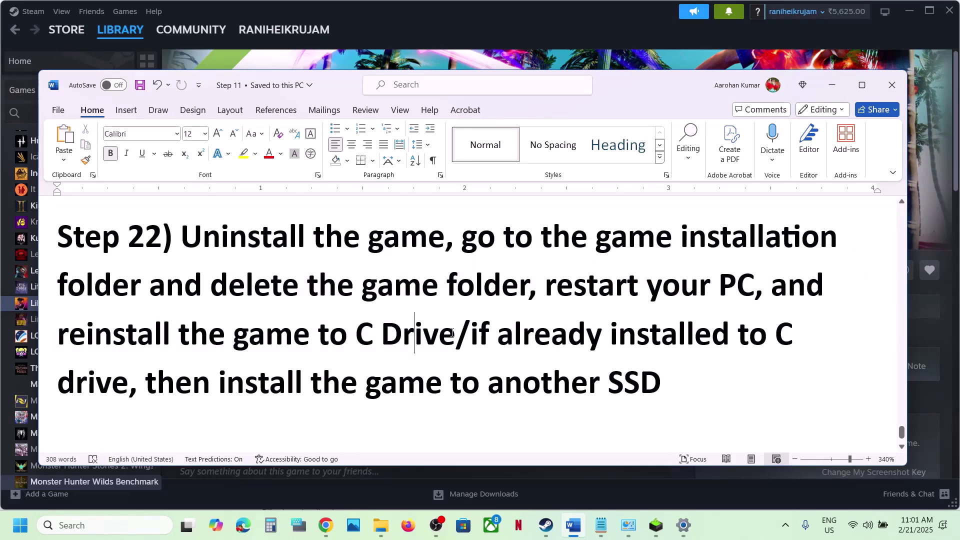
pyautogui.moveTo(451, 332); pyautogui.dragTo(214, 337)
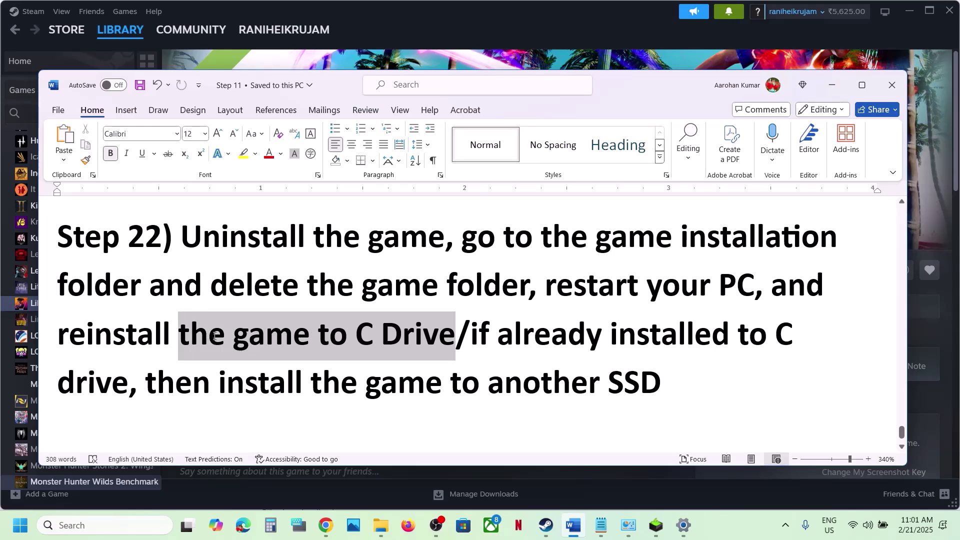
pyautogui.moveTo(214, 336); pyautogui.dragTo(214, 336)
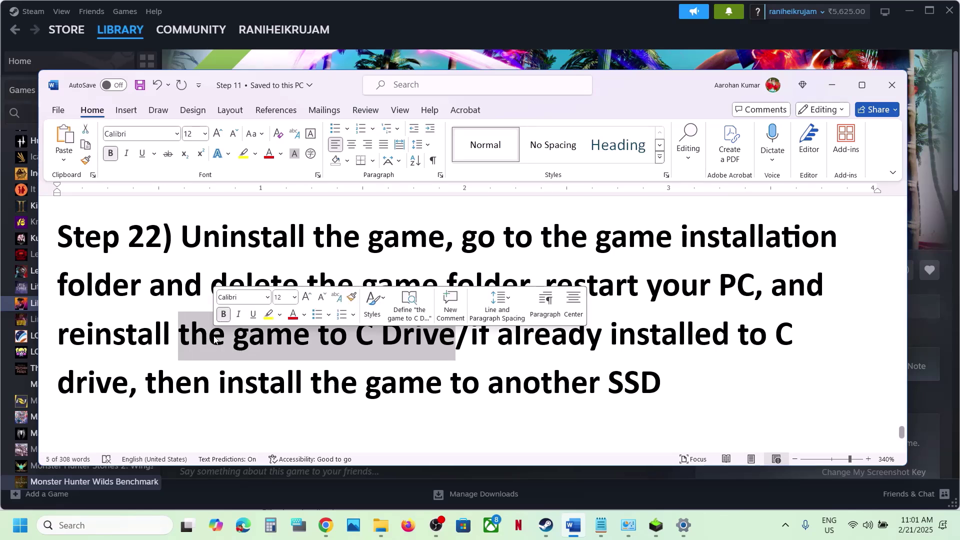
pyautogui.click(384, 344)
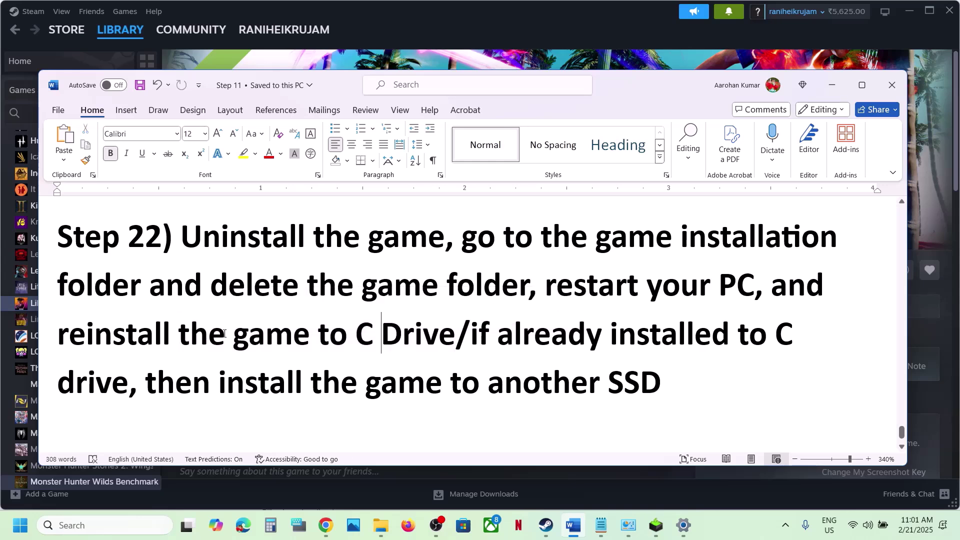
pyautogui.moveTo(224, 334); pyautogui.dragTo(666, 372)
pyautogui.click(592, 26)
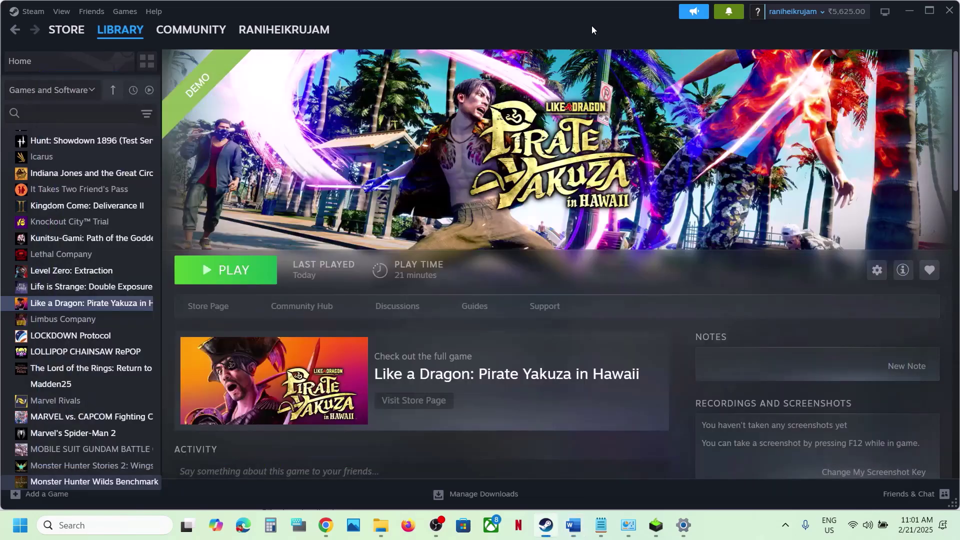